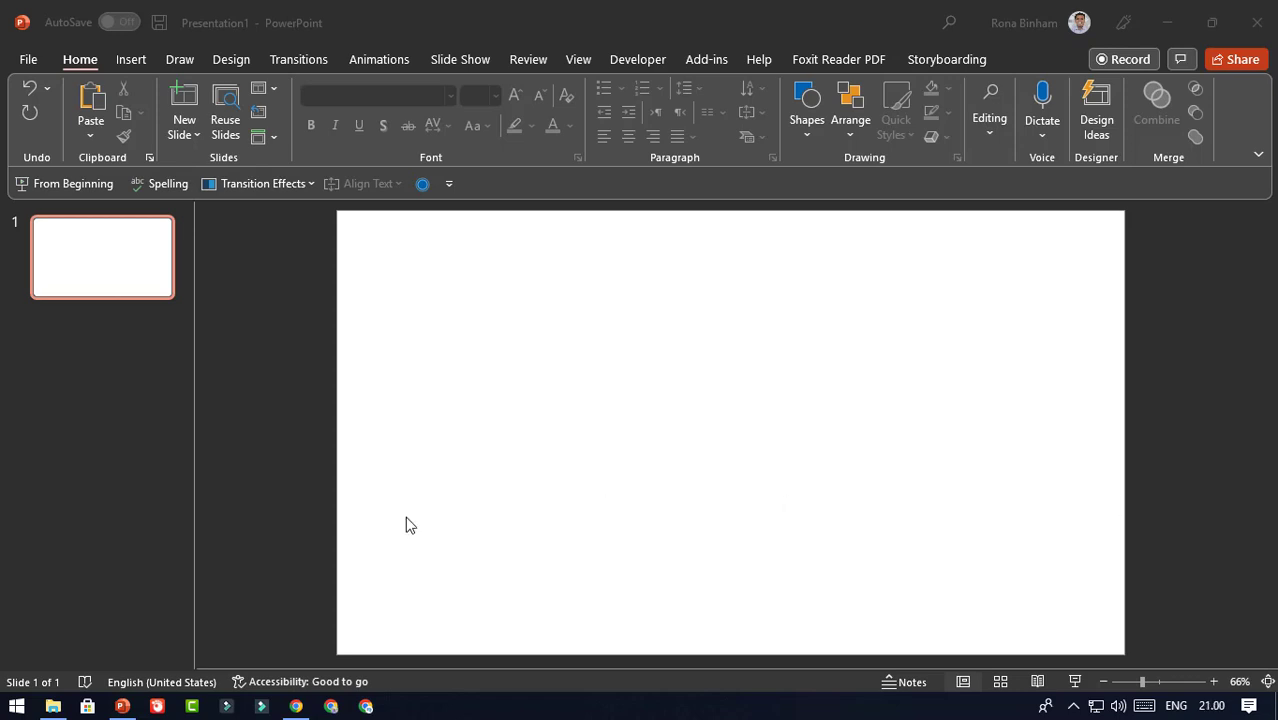
# Add a centred text box with the letter 'a' at size 88, nudged slightly up.
pyautogui.click(144, 60)
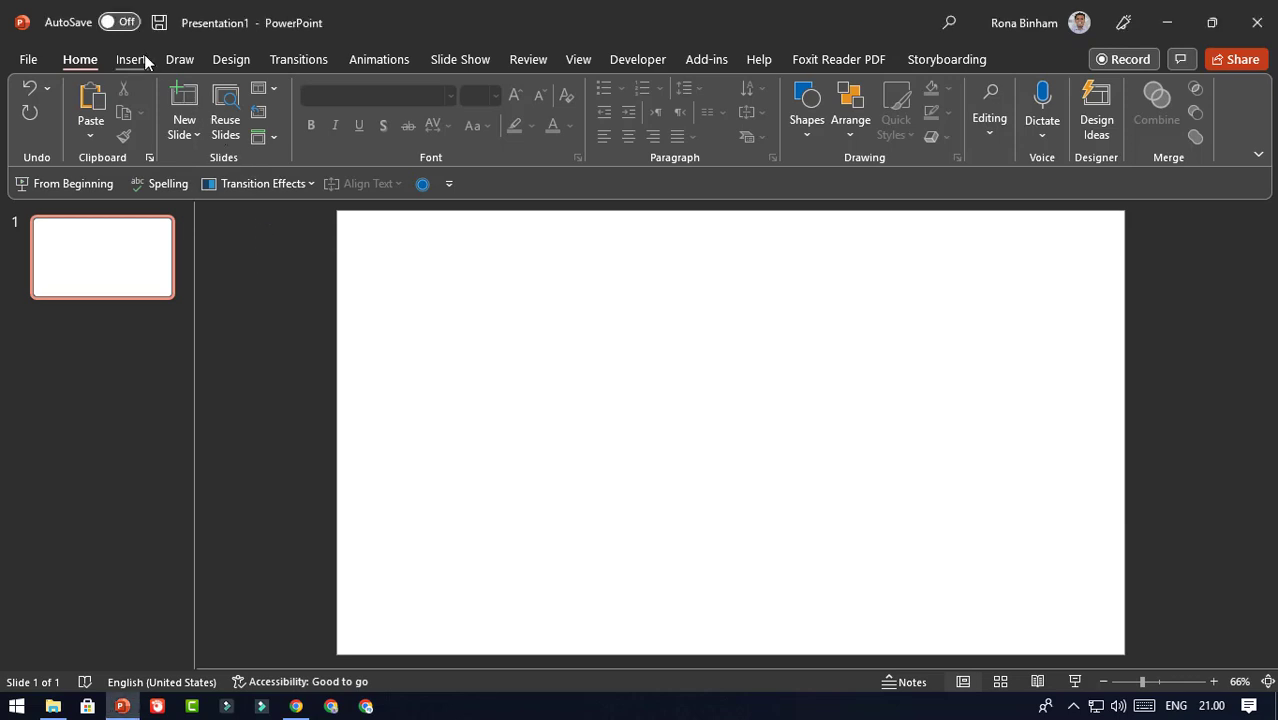
pyautogui.click(146, 59)
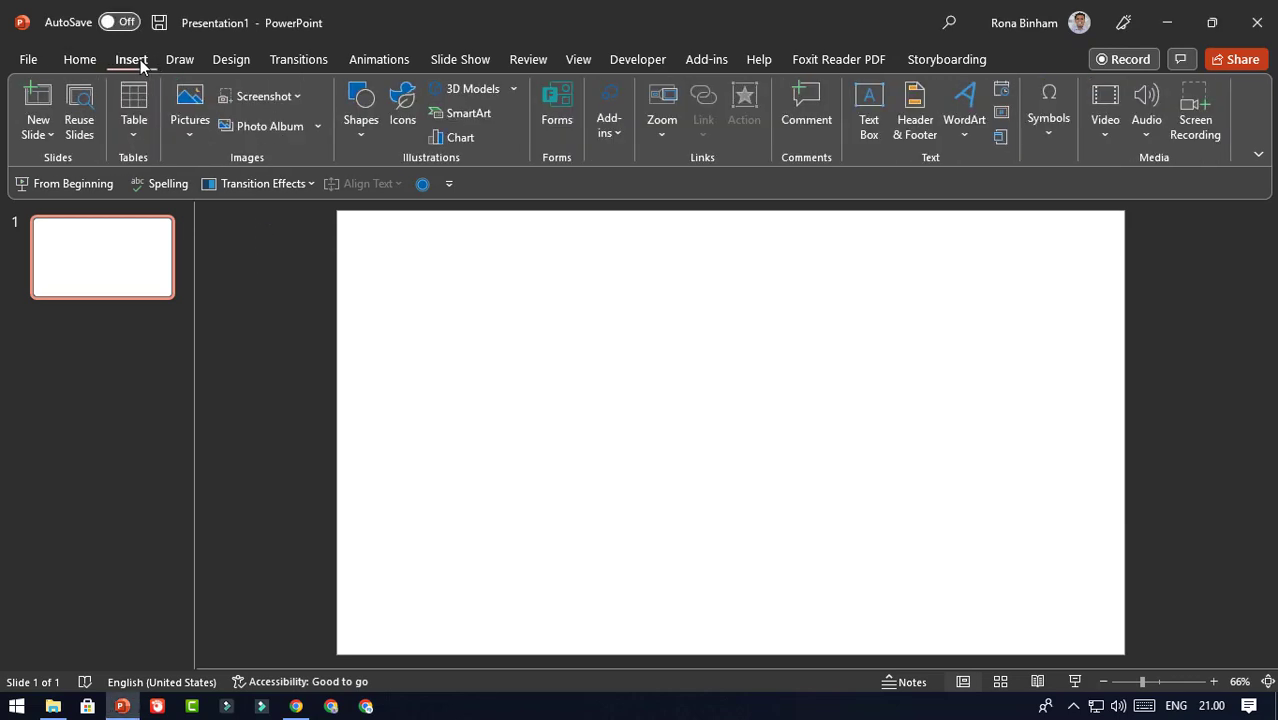
pyautogui.click(869, 110)
pyautogui.click(714, 375)
pyautogui.write('a')
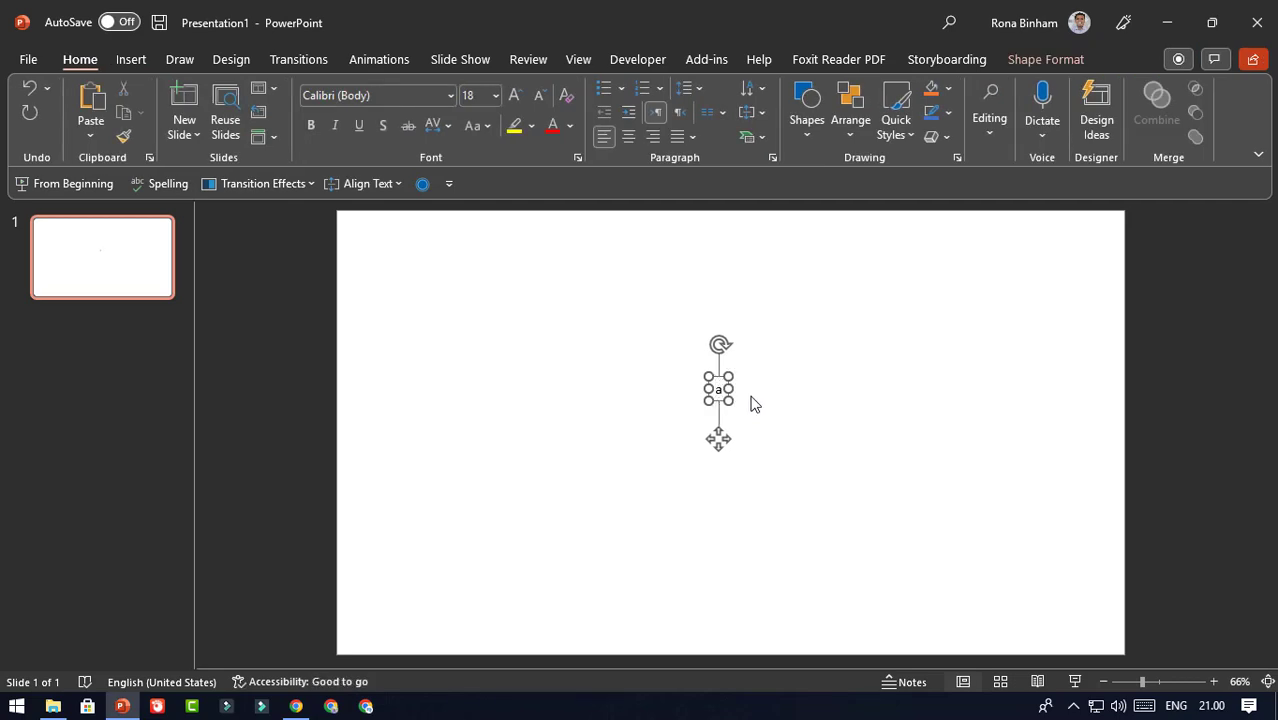
pyautogui.hotkey('ctrl', 'a')
pyautogui.click(628, 136)
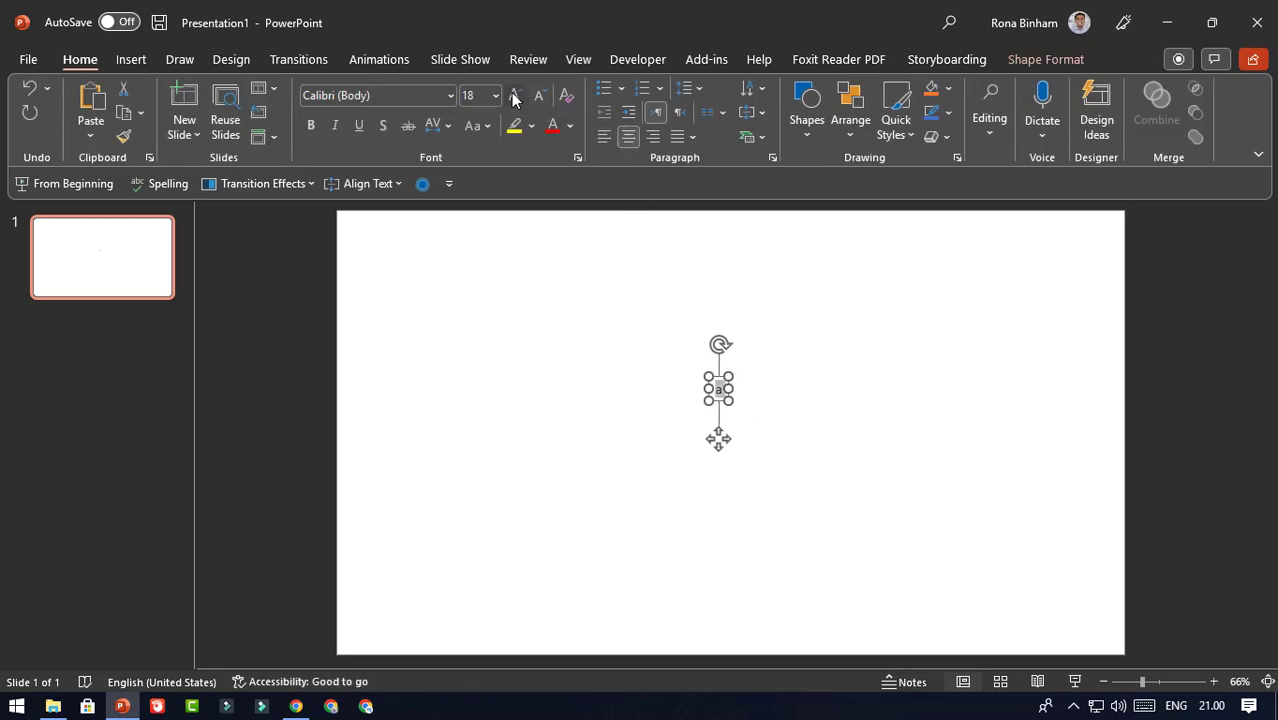
pyautogui.click(513, 97)
pyautogui.click(513, 97)
pyautogui.click(513, 97)
pyautogui.click(513, 97)
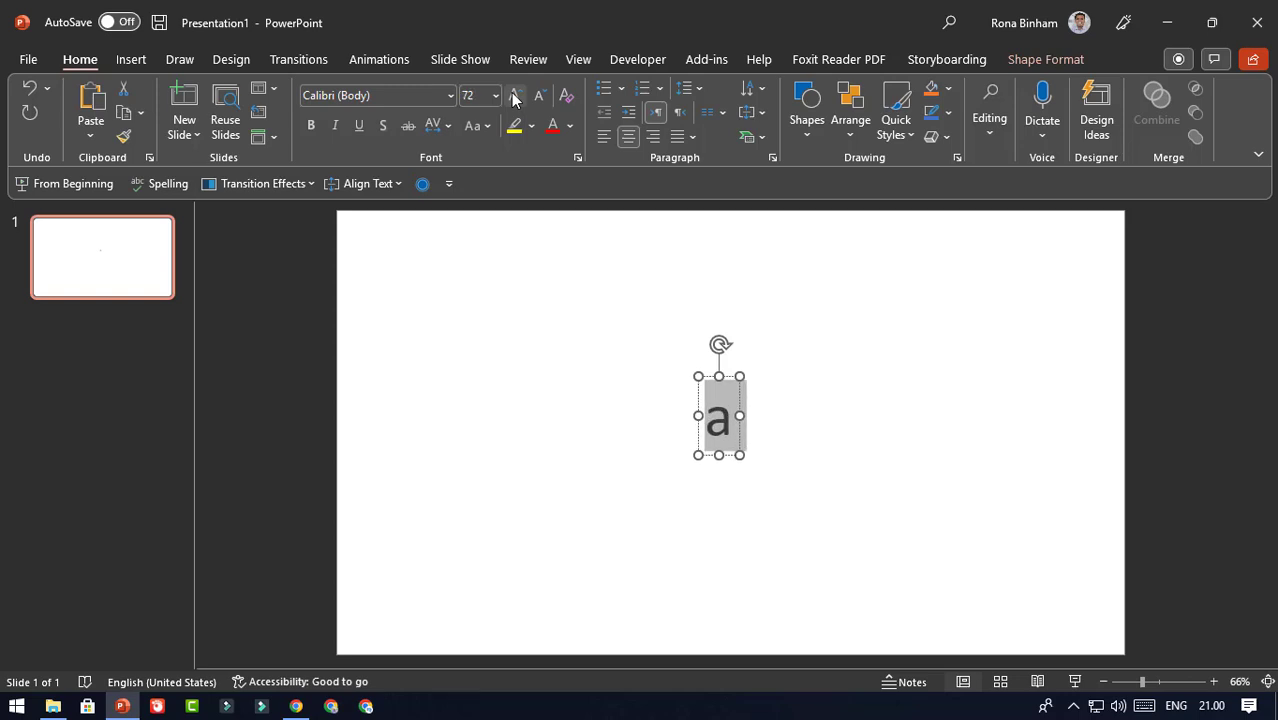
pyautogui.click(513, 97)
pyautogui.click(513, 97)
pyautogui.moveTo(733, 371); pyautogui.dragTo(733, 345)
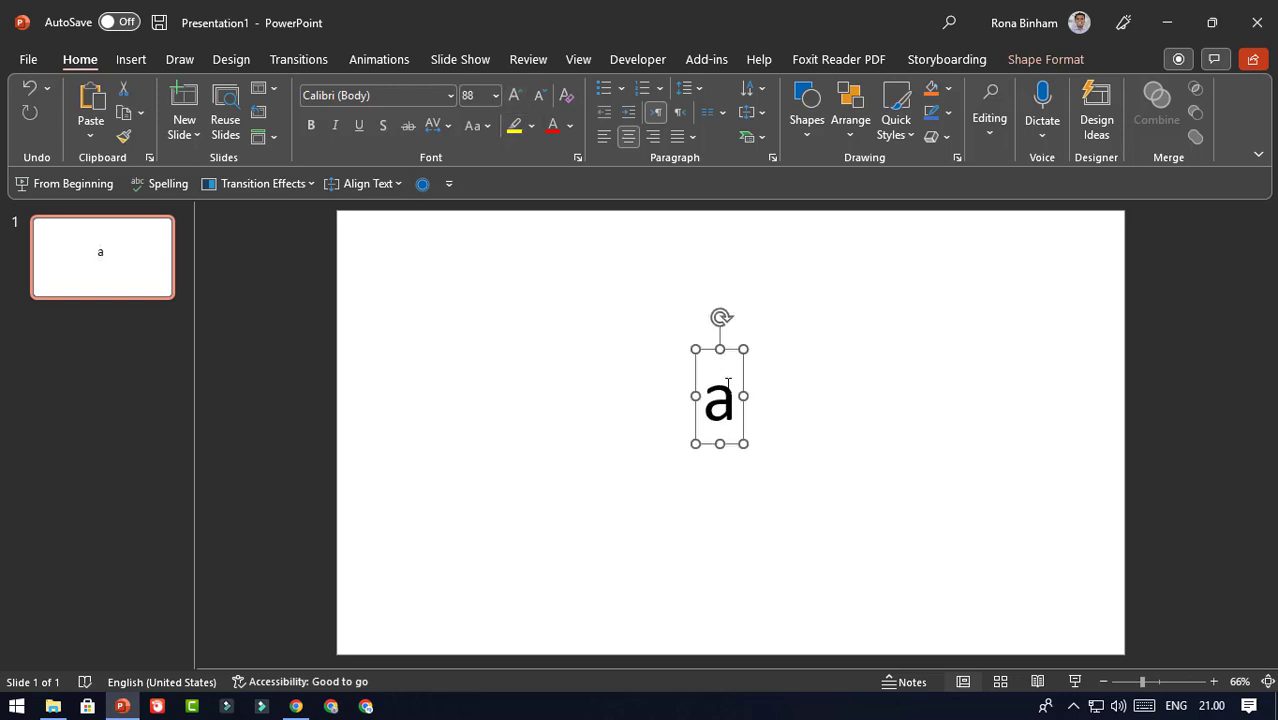
# Change the letter's font to Dripping.
pyautogui.doubleClick(728, 383)
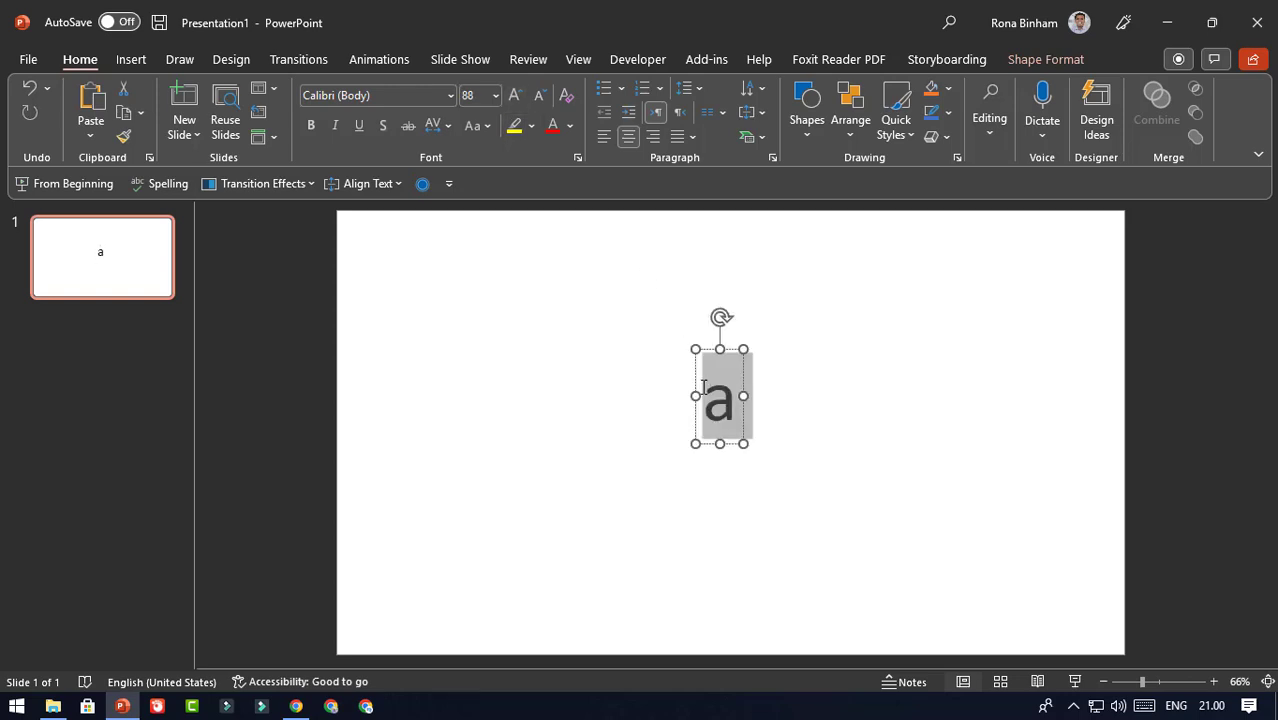
pyautogui.click(412, 96)
pyautogui.write('Dripping')
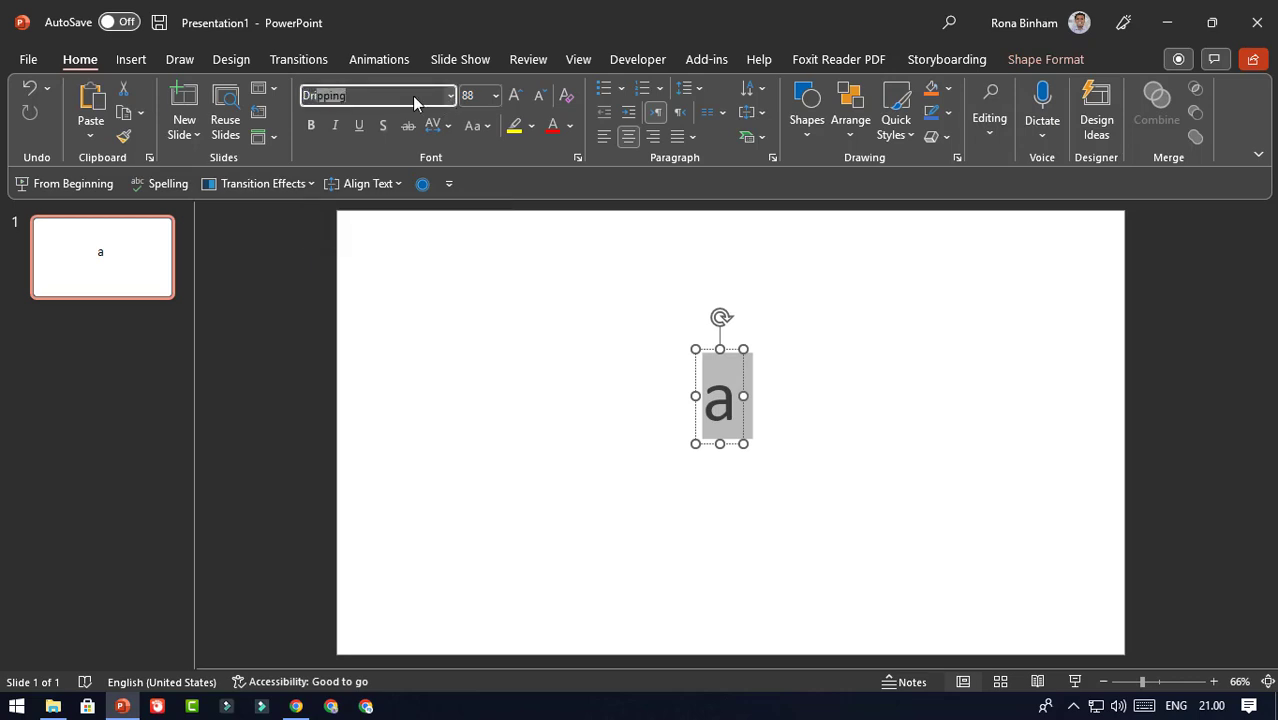
pyautogui.press('Return')
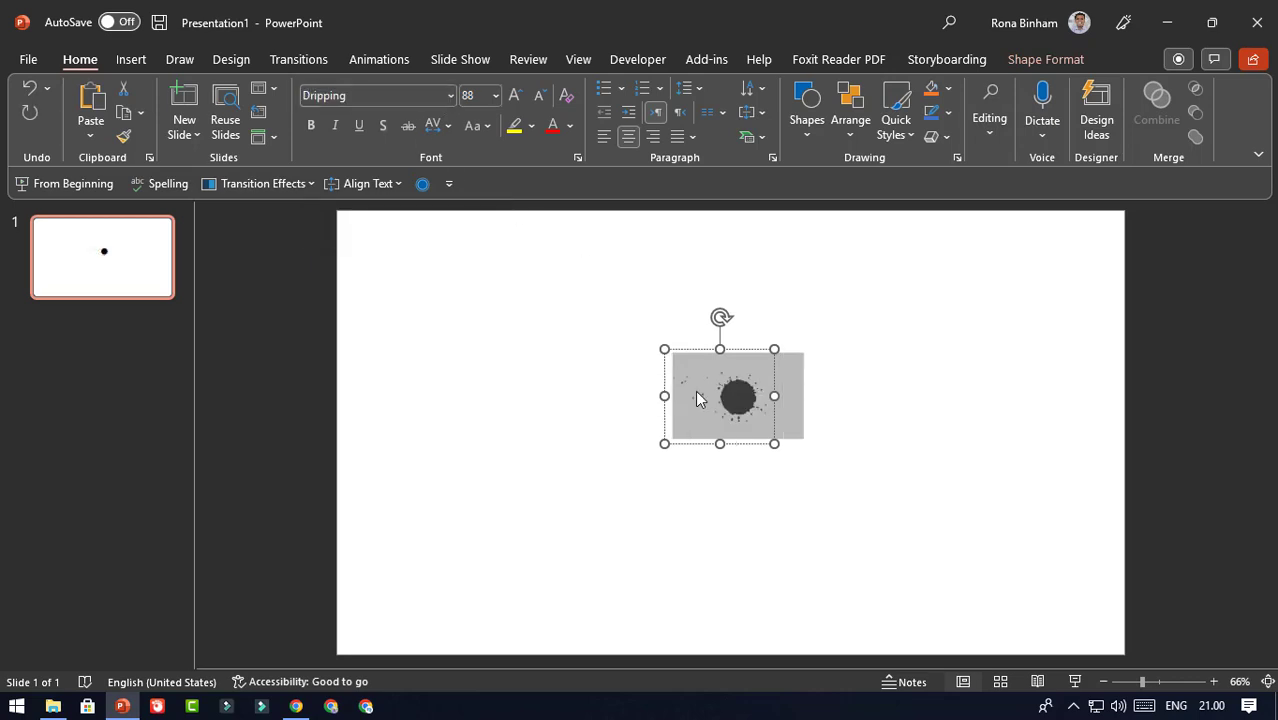
# Try letters b through h until the Dripping glyph shows a dripping bar.
pyautogui.click(759, 404)
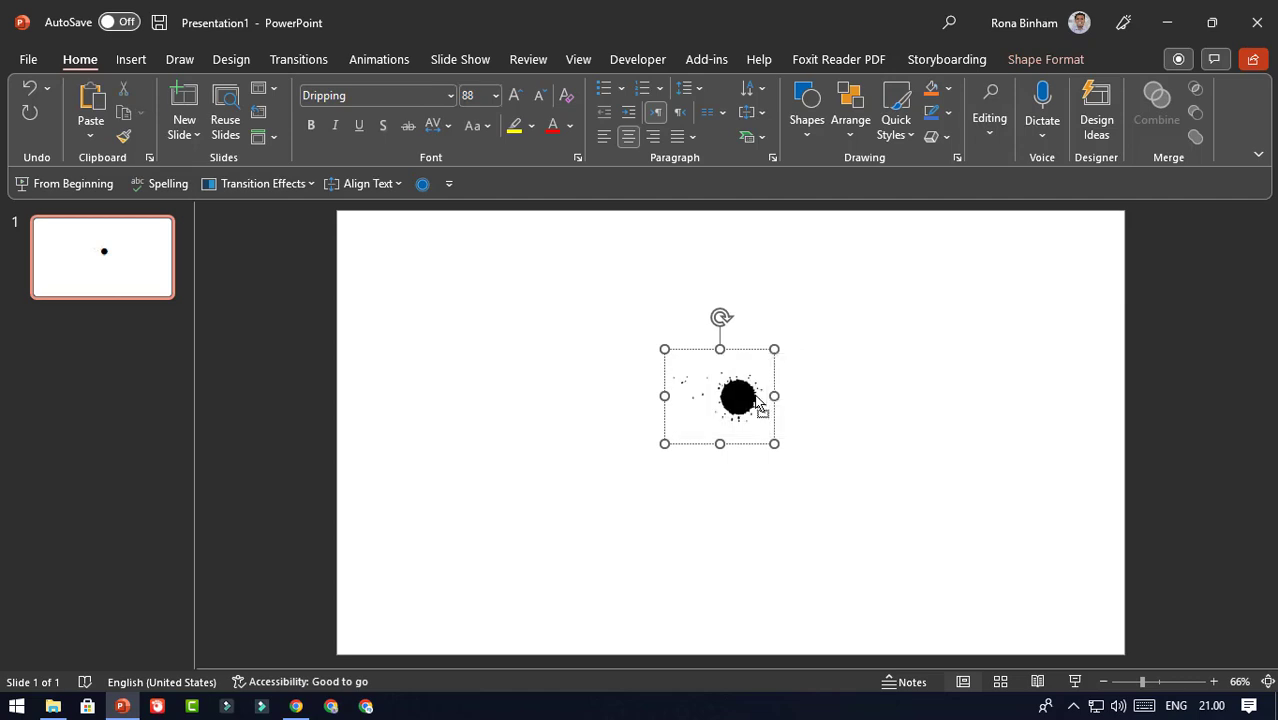
pyautogui.press('BackSpace')
pyautogui.write('b')
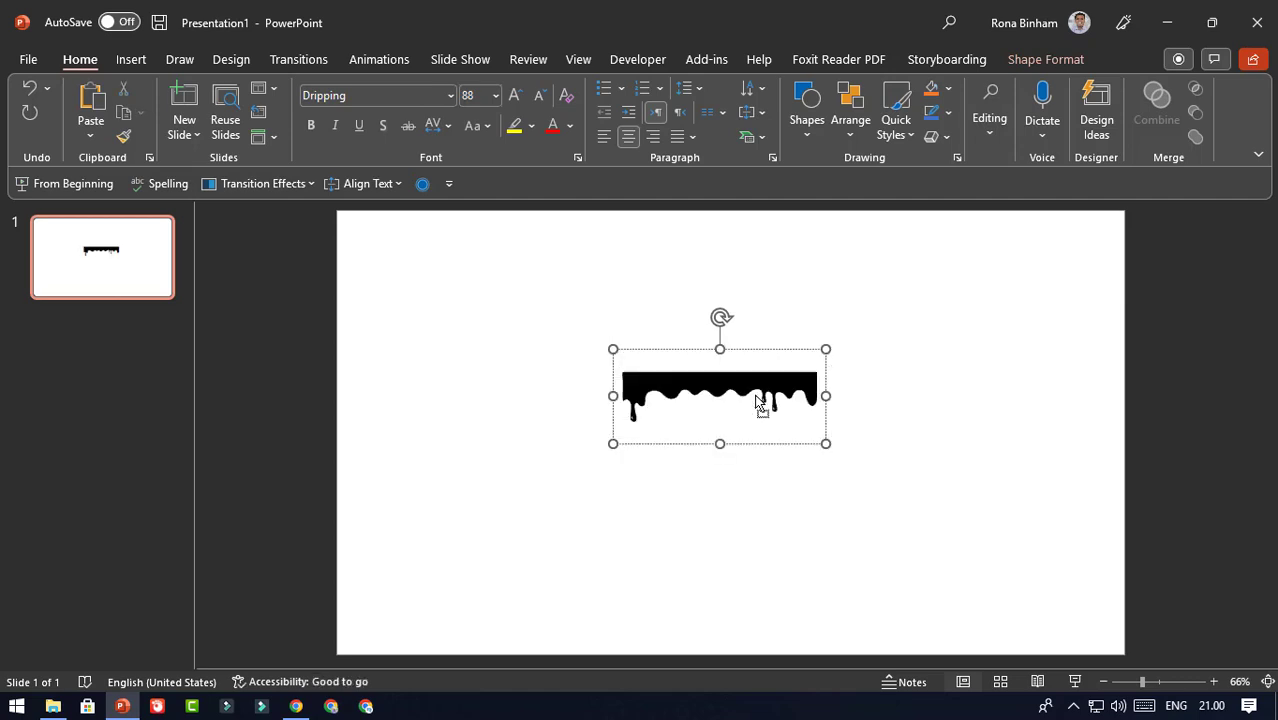
pyautogui.press('BackSpace')
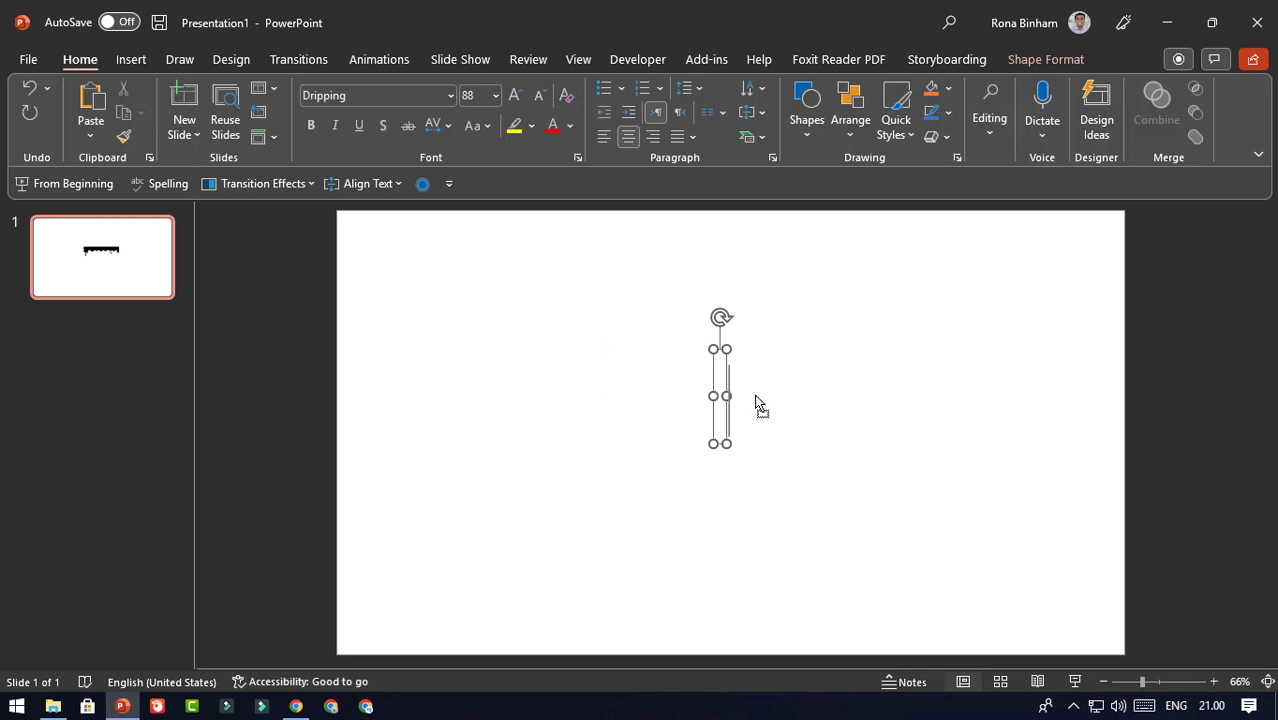
pyautogui.write('c')
pyautogui.press('BackSpace')
pyautogui.write('d')
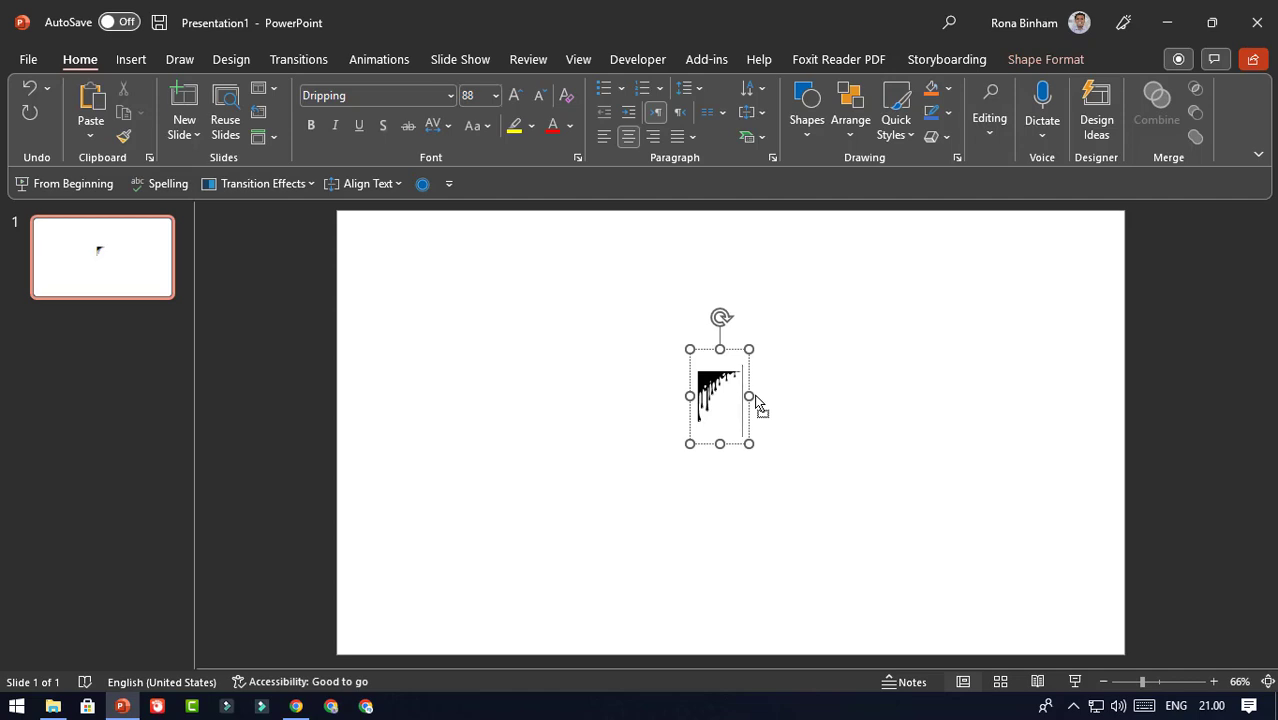
pyautogui.press('BackSpace')
pyautogui.write('e')
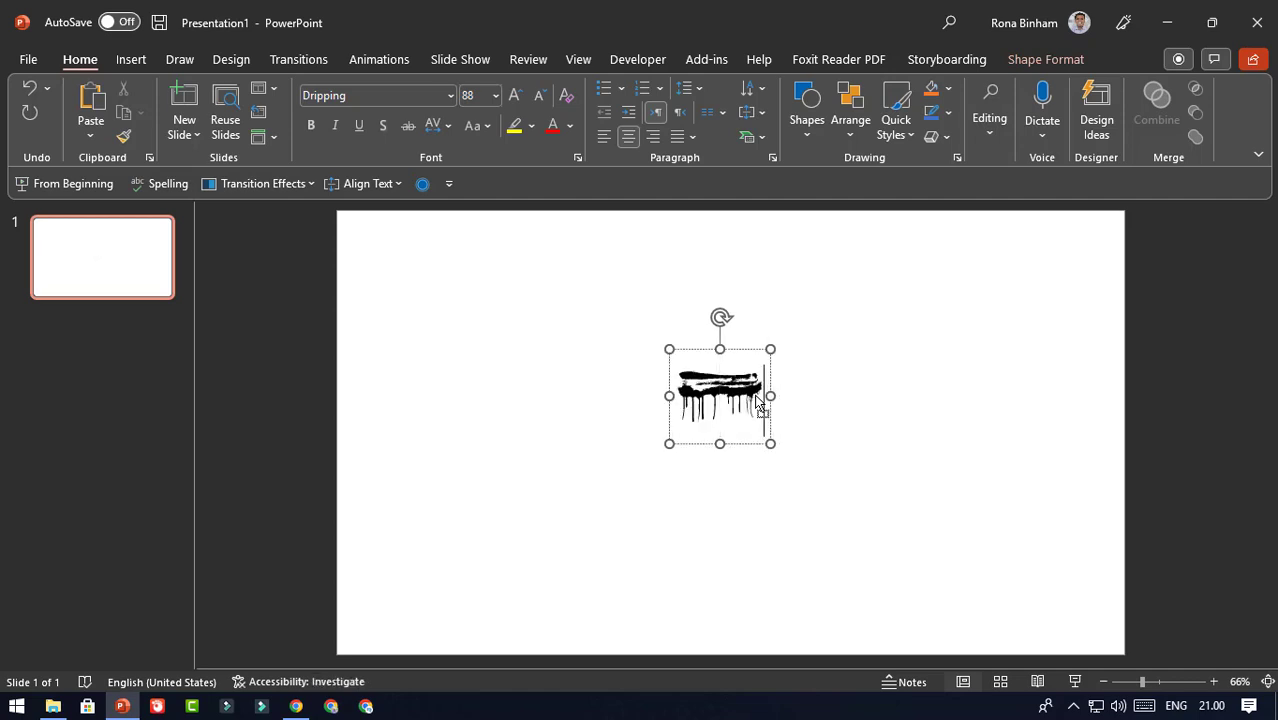
pyautogui.press('BackSpace')
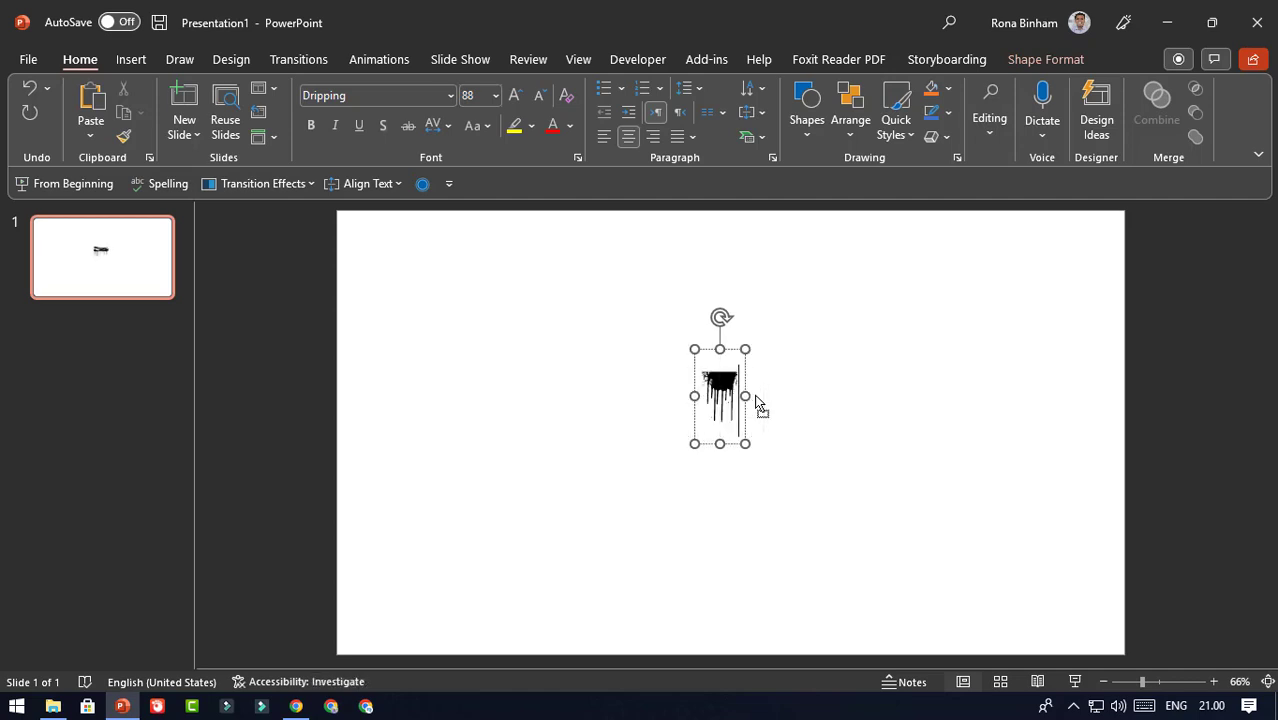
pyautogui.write('f')
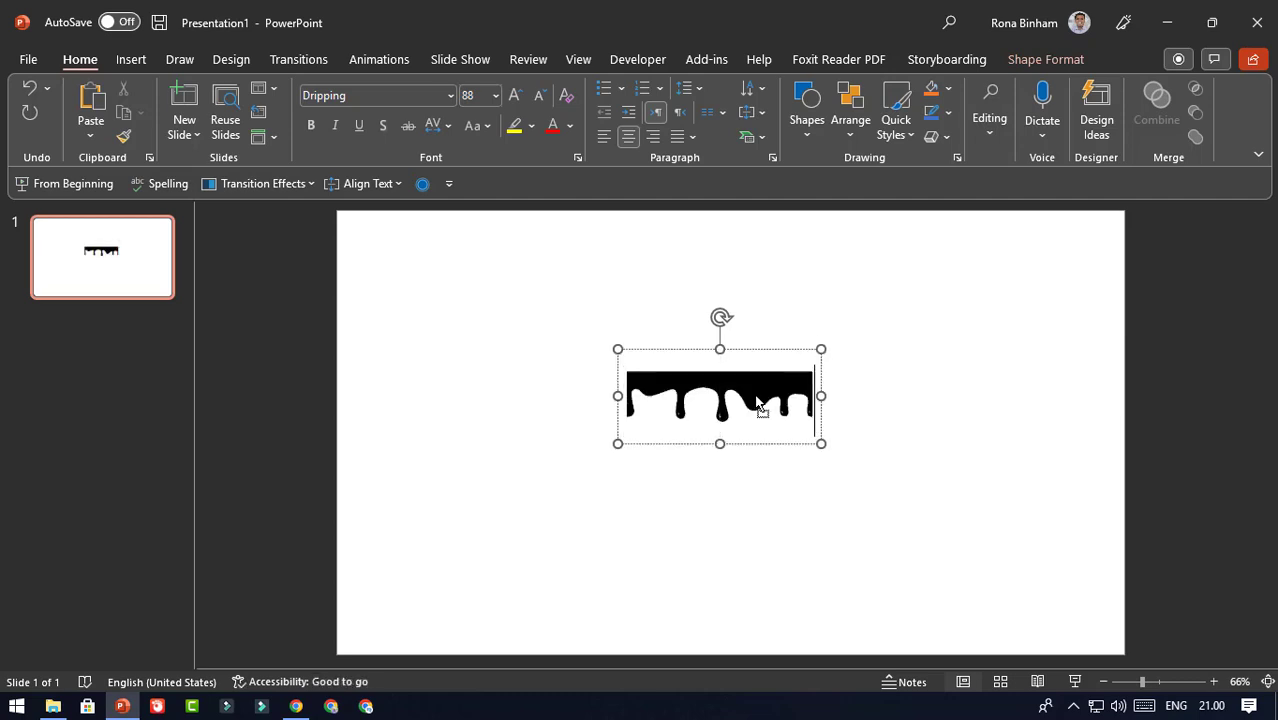
pyautogui.press('BackSpace')
pyautogui.write('g')
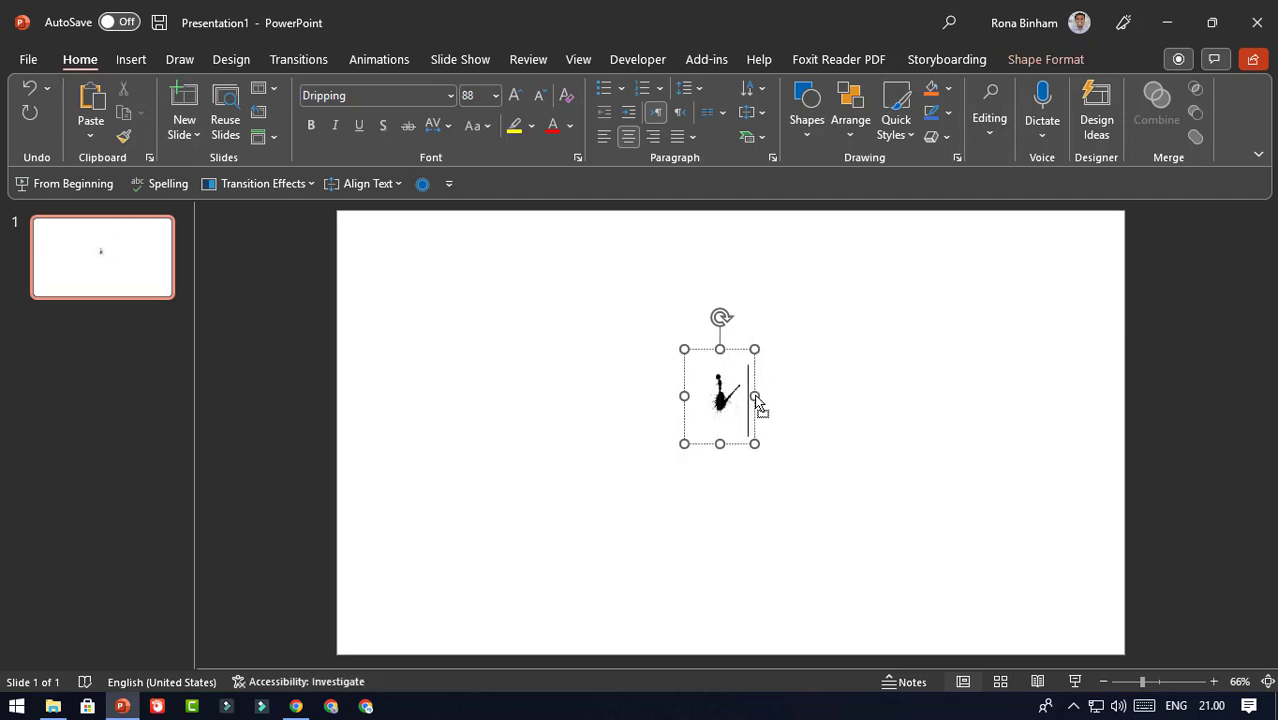
pyautogui.press('BackSpace')
pyautogui.write('h')
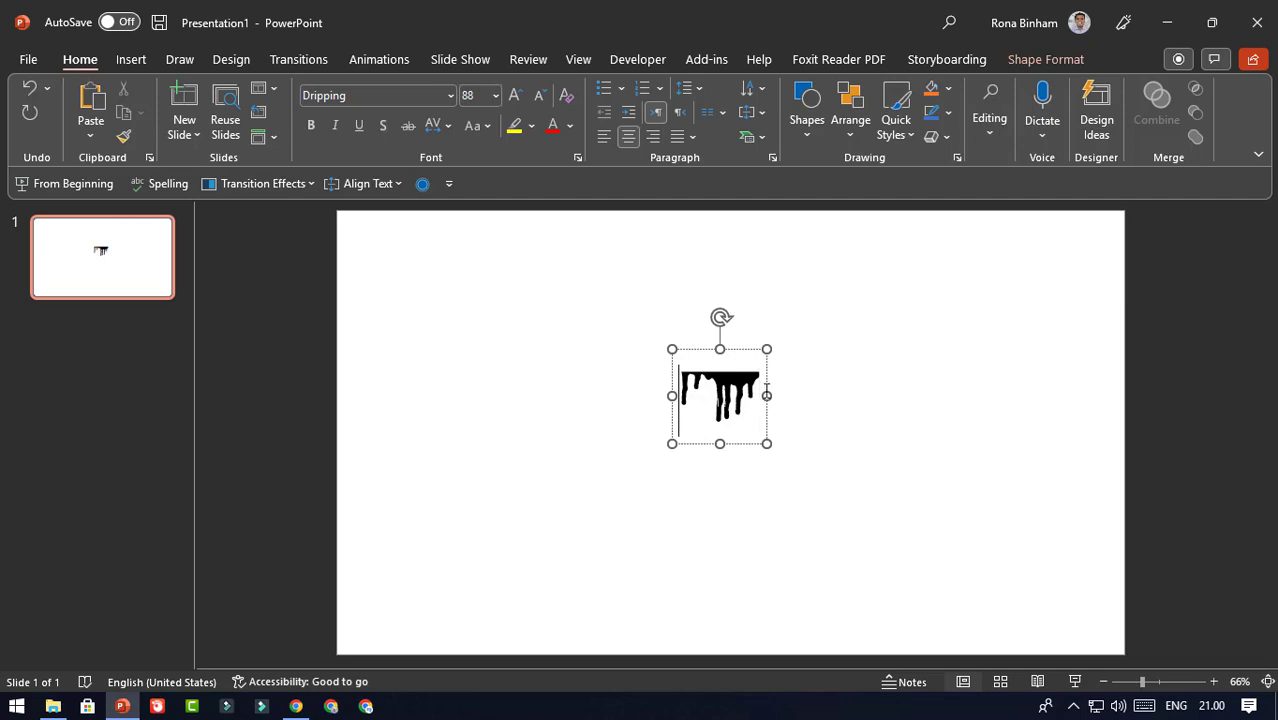
# Enlarge the dripping glyph to size 239.
pyautogui.doubleClick(737, 392)
pyautogui.click(515, 96)
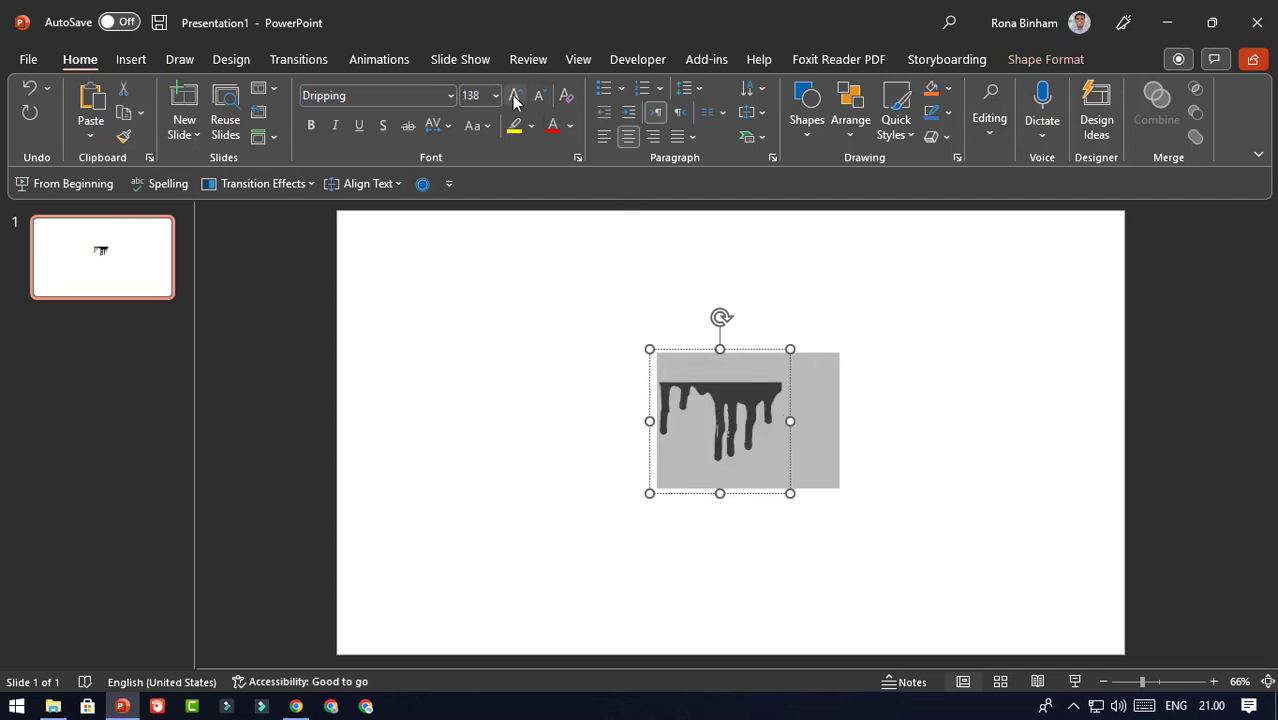
pyautogui.click(515, 96)
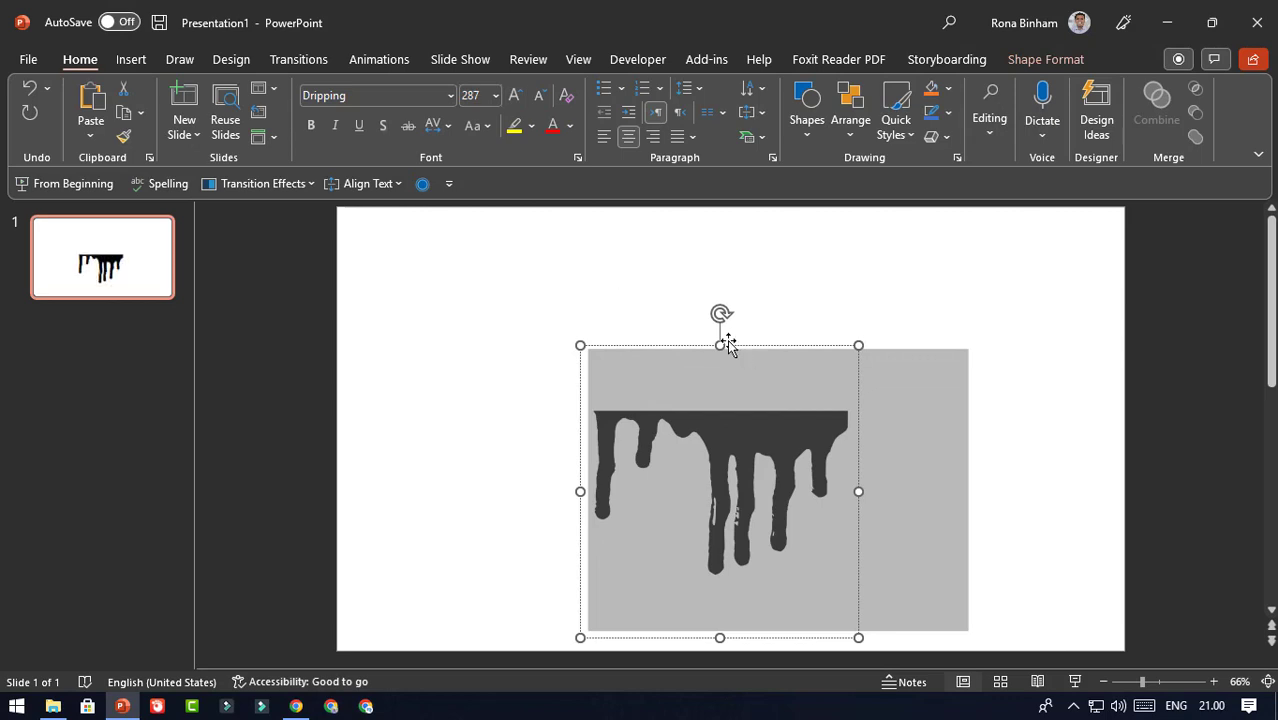
pyautogui.click(539, 96)
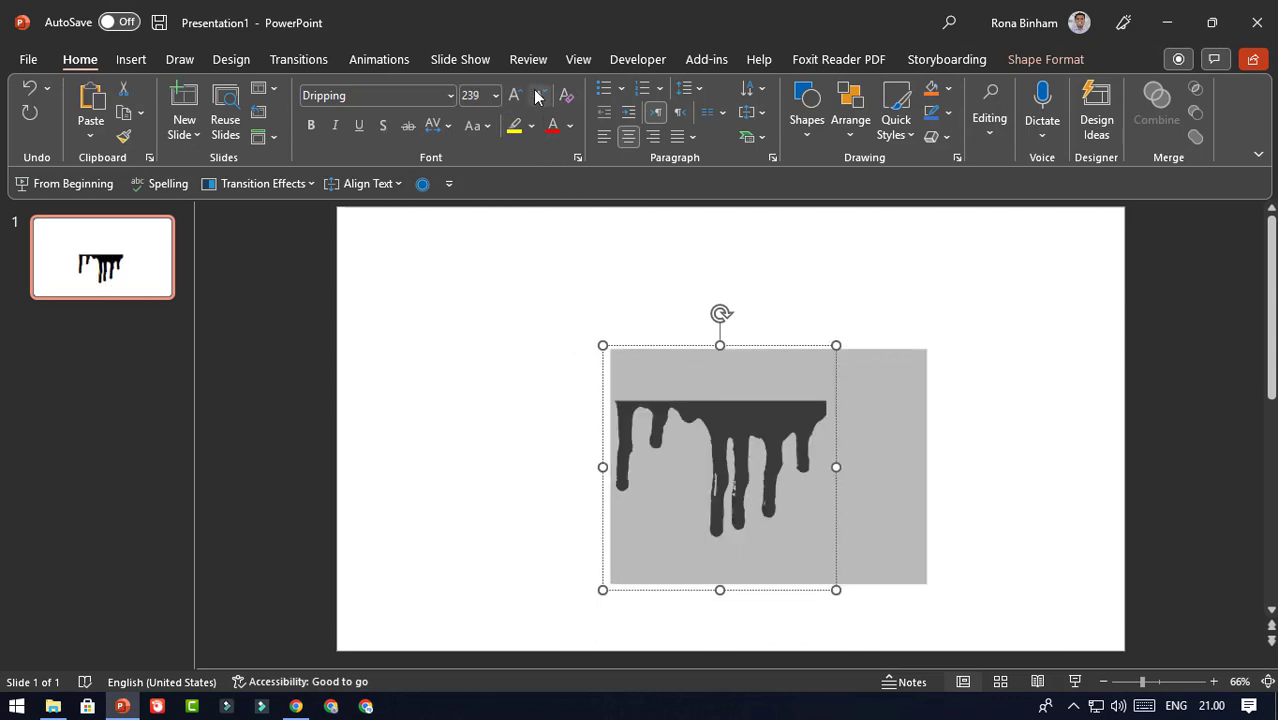
pyautogui.click(799, 305)
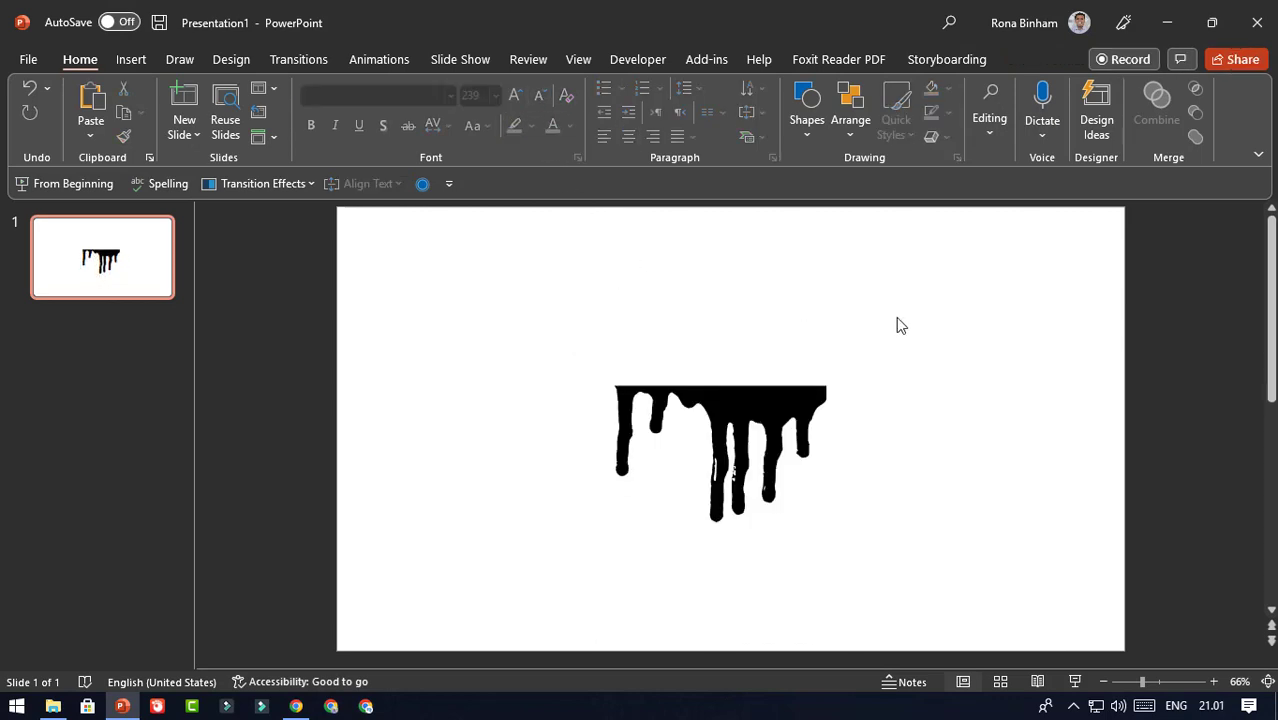
pyautogui.click(680, 400)
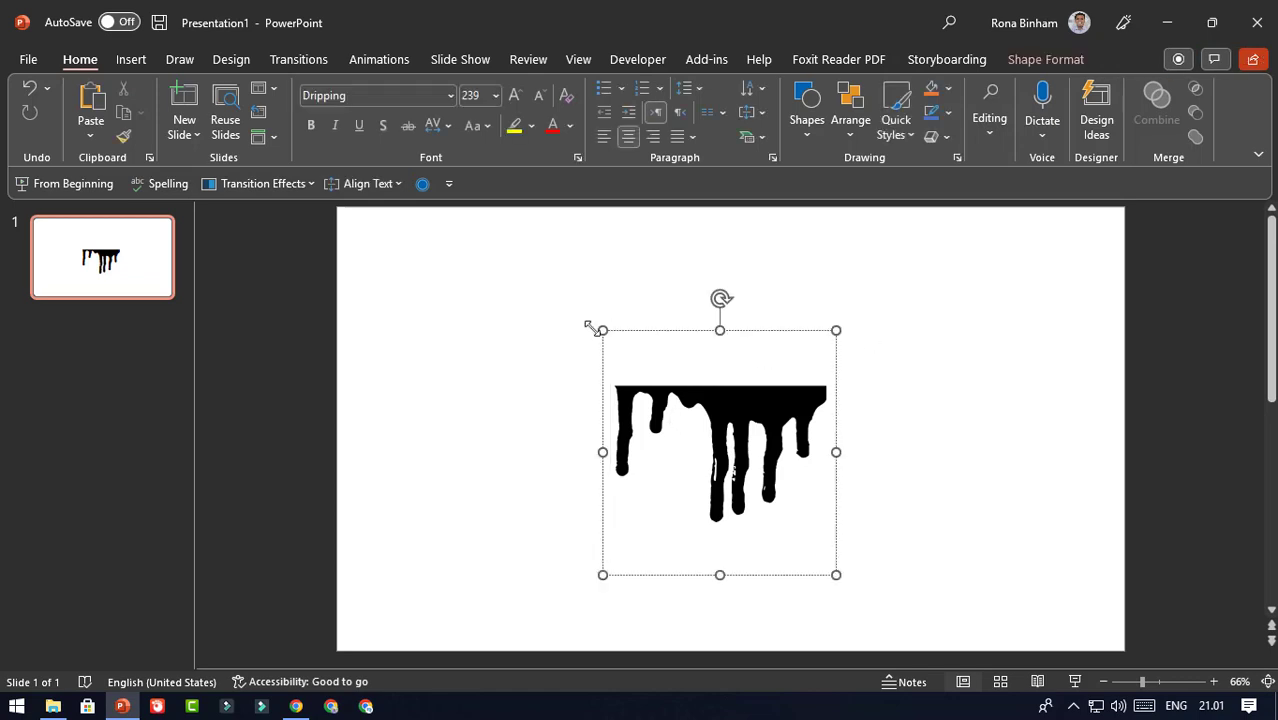
pyautogui.click(459, 308)
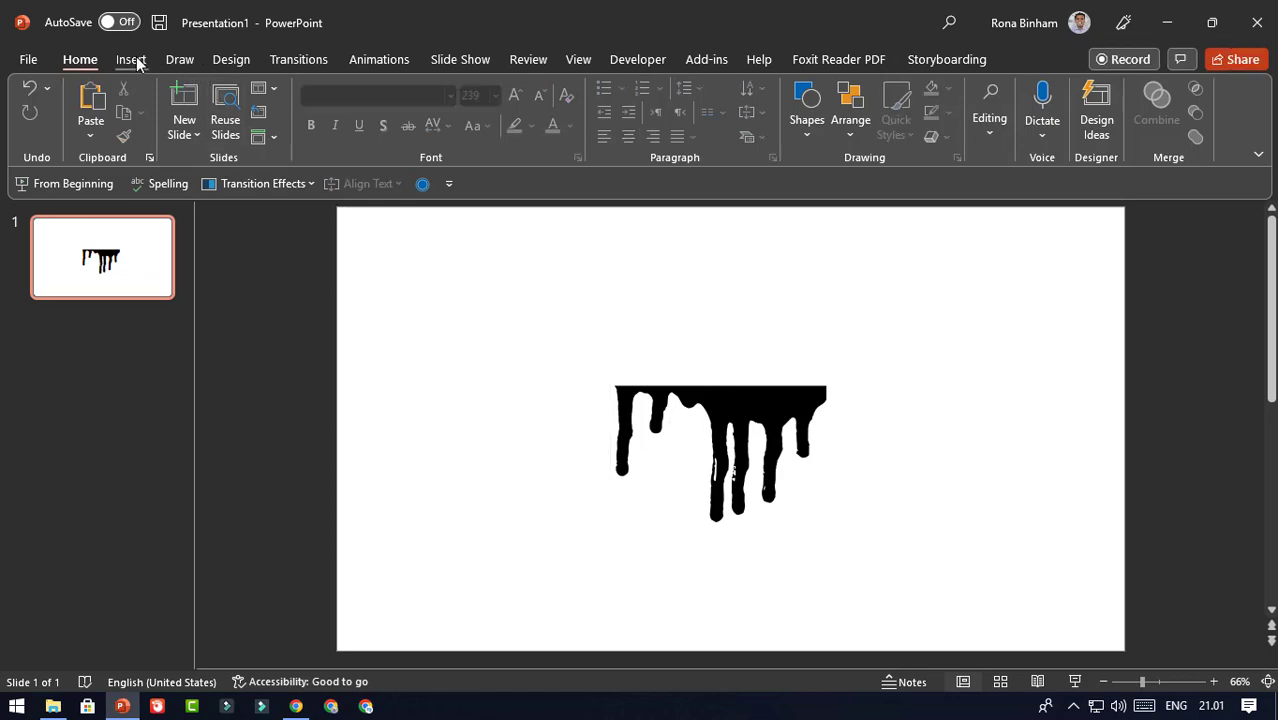
# Draw a rectangle over the drip graphic and send it to the back.
pyautogui.click(131, 59)
pyautogui.click(360, 130)
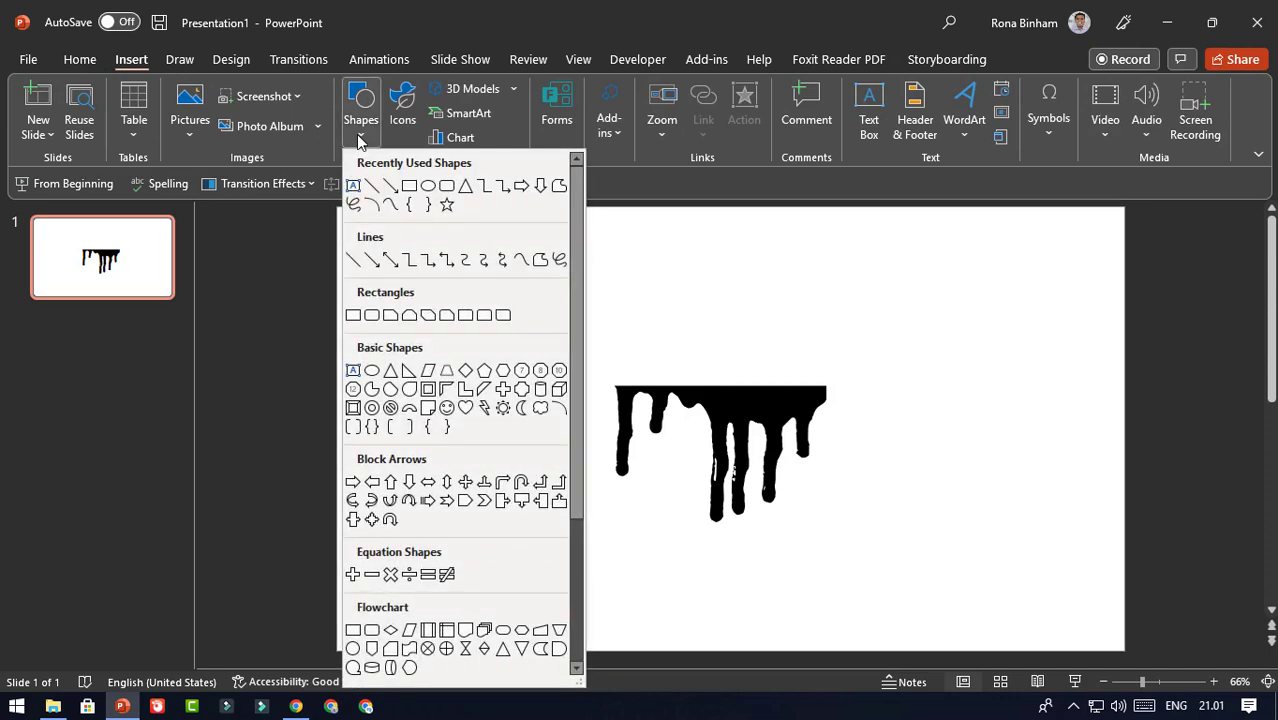
pyautogui.click(409, 187)
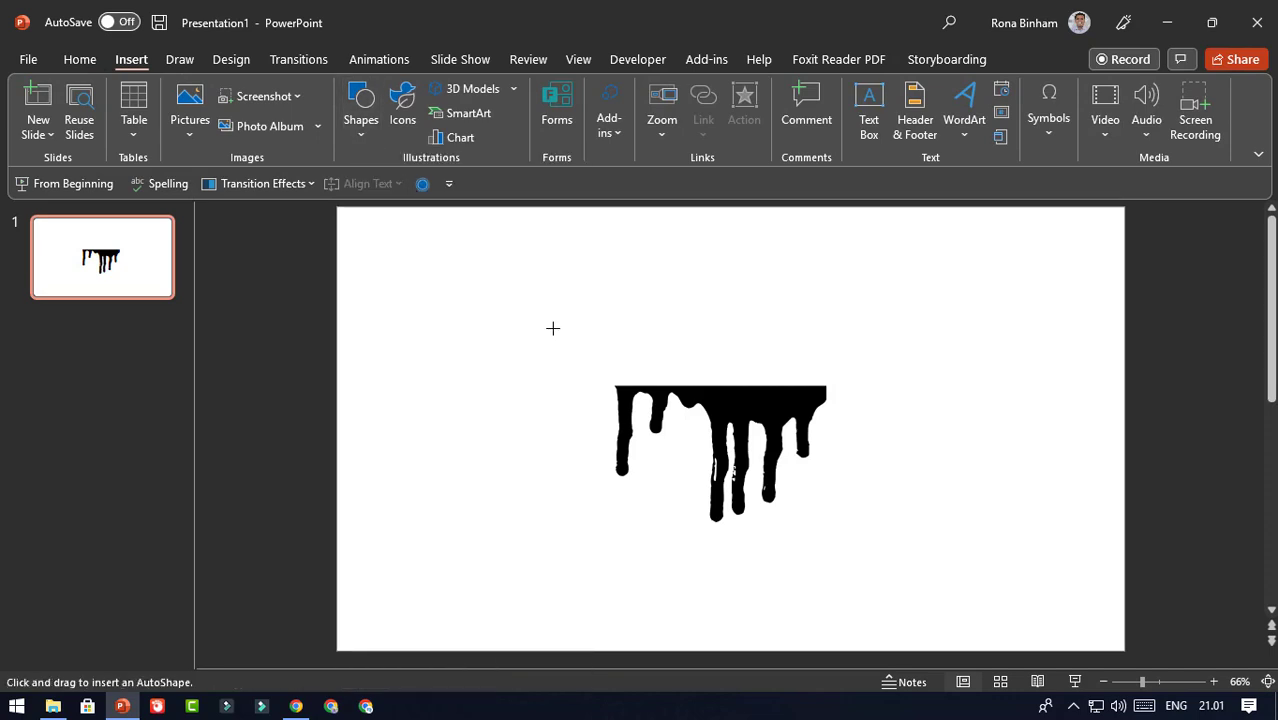
pyautogui.moveTo(553, 330); pyautogui.dragTo(886, 550)
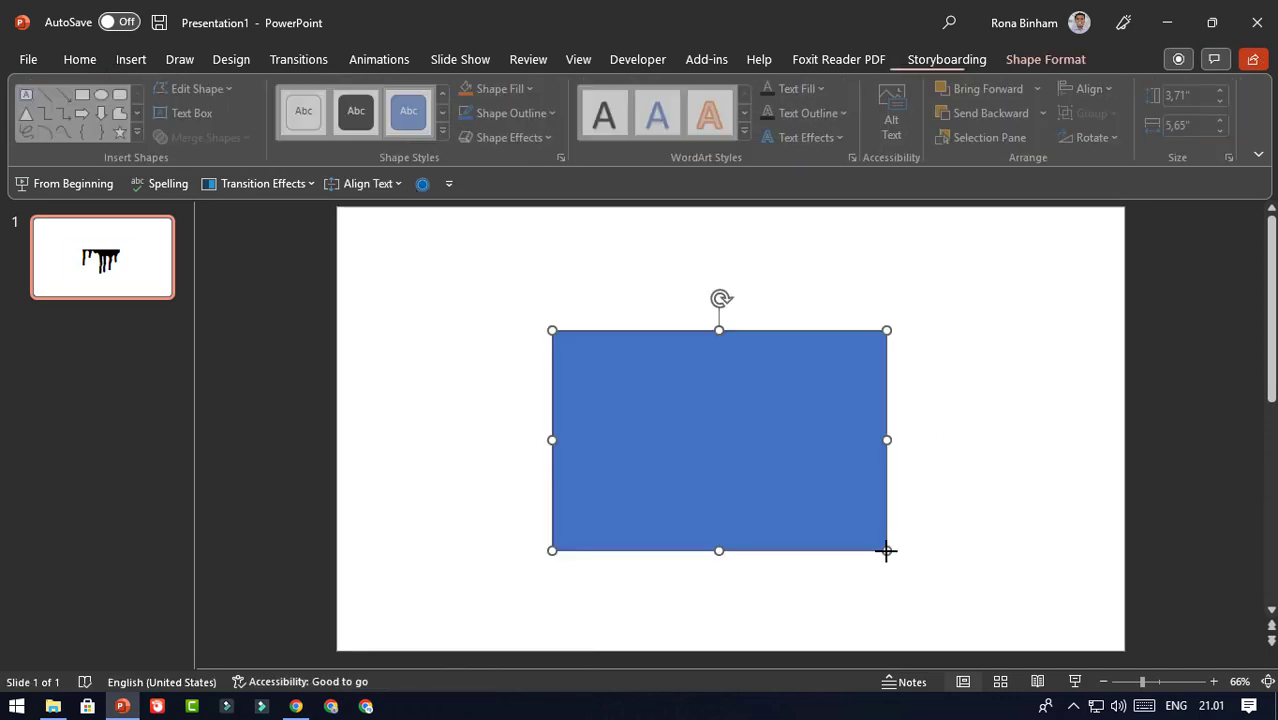
pyautogui.rightClick(764, 401)
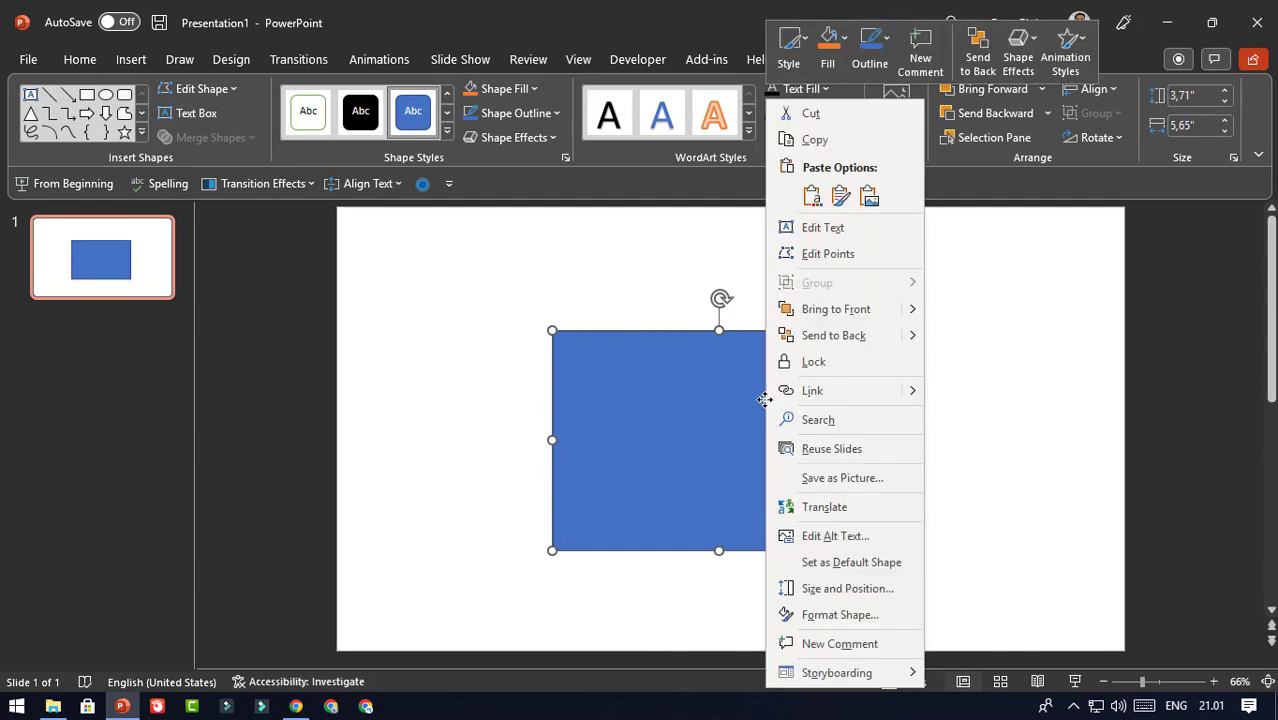
pyautogui.click(833, 337)
pyautogui.click(888, 289)
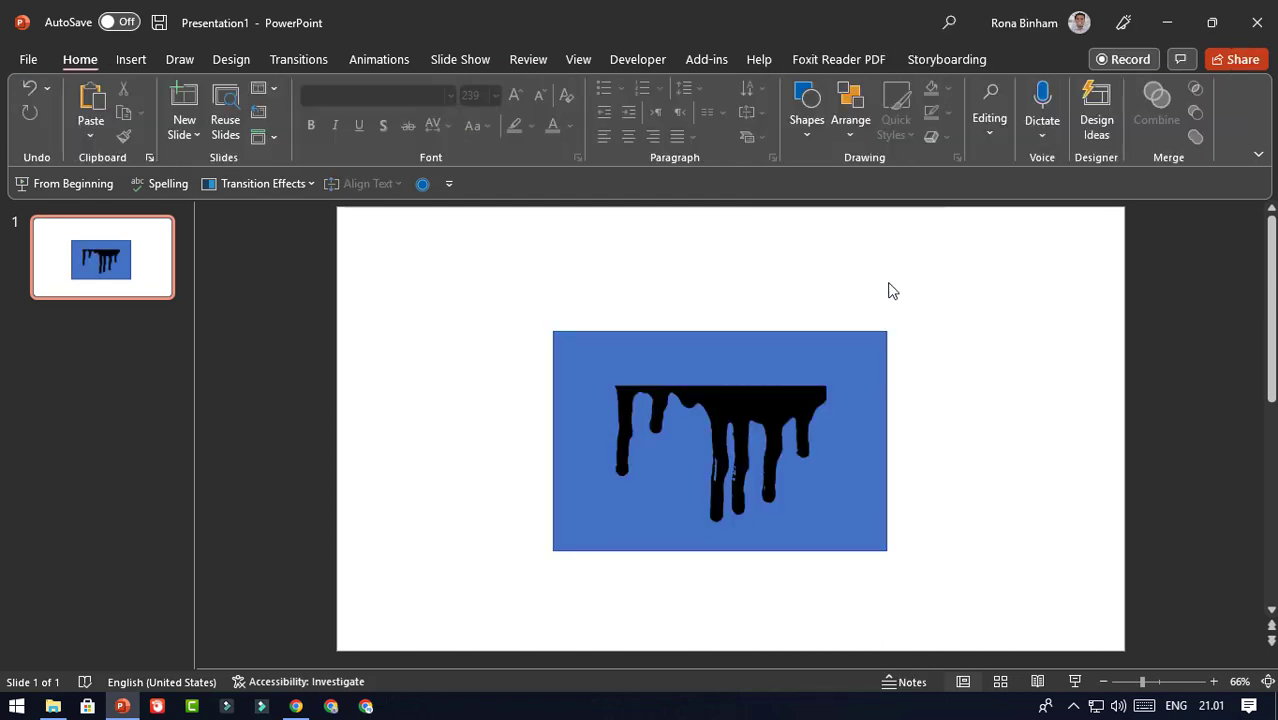
pyautogui.click(878, 337)
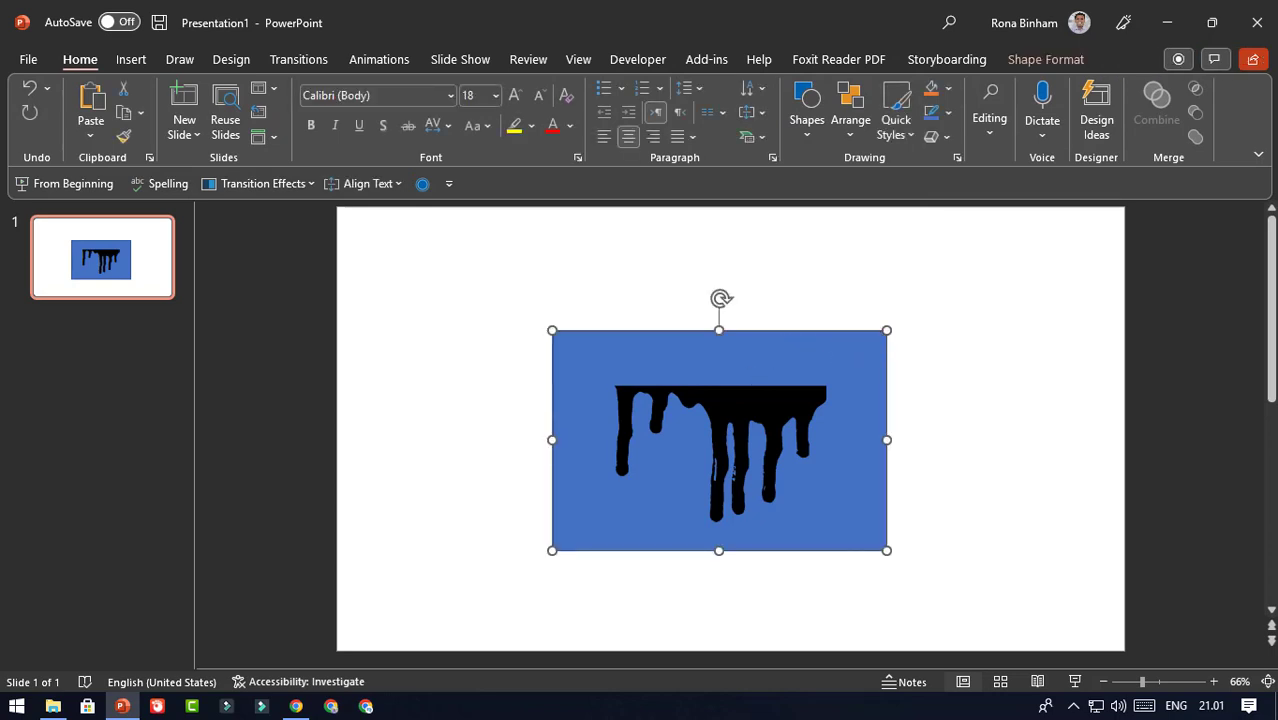
# Intersect the rectangle with the black drips and remove the resulting shape's outline.
pyautogui.keyDown('shift'); pyautogui.click(734, 396); pyautogui.keyUp('shift')
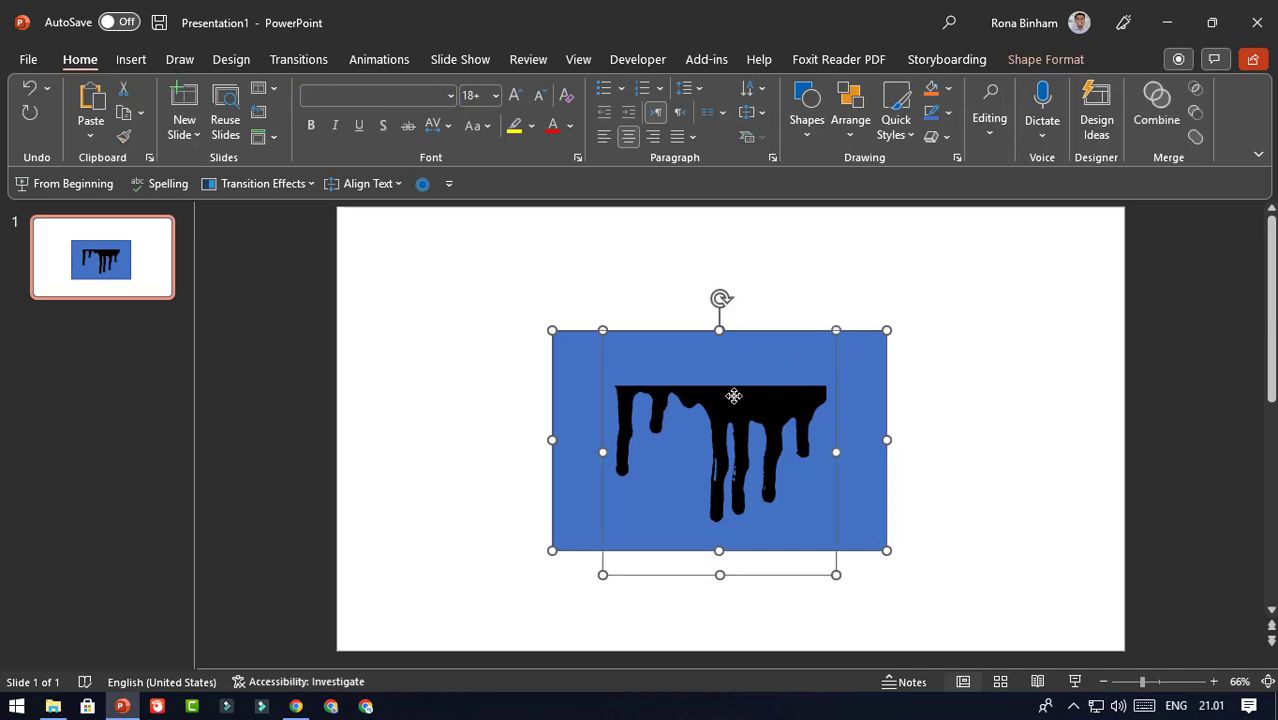
pyautogui.click(1040, 60)
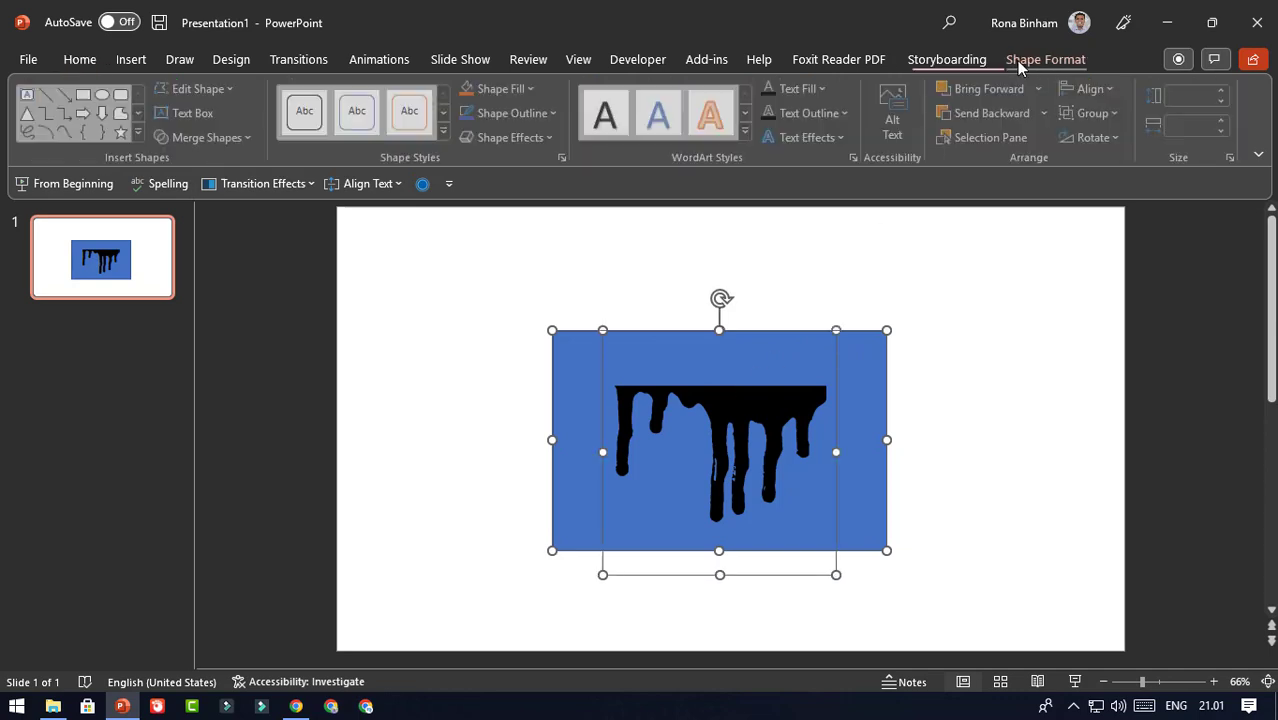
pyautogui.click(240, 137)
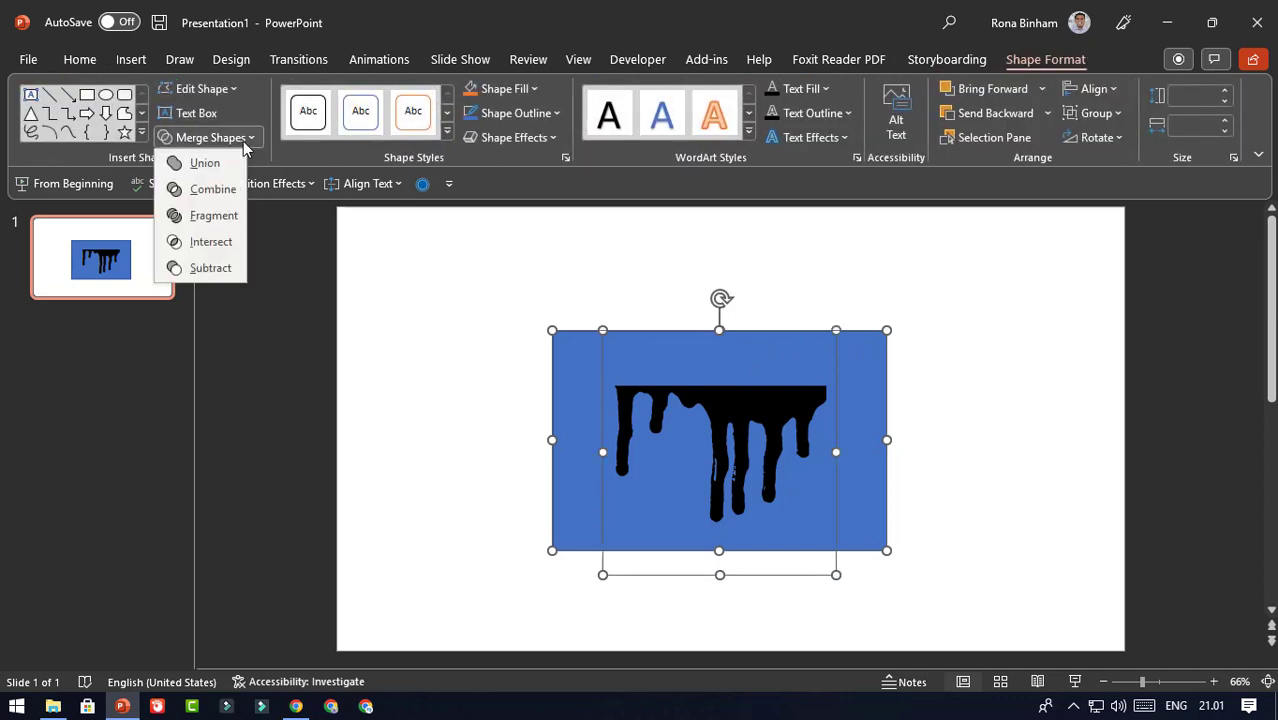
pyautogui.click(226, 242)
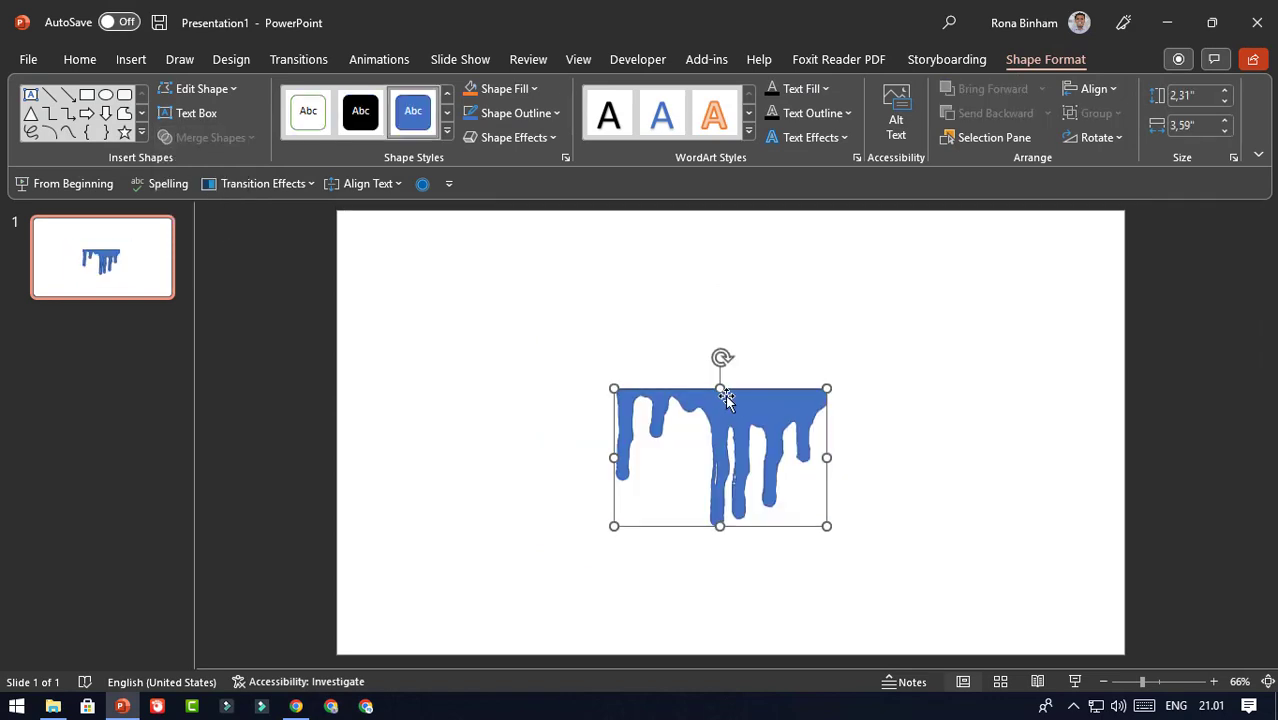
pyautogui.click(515, 113)
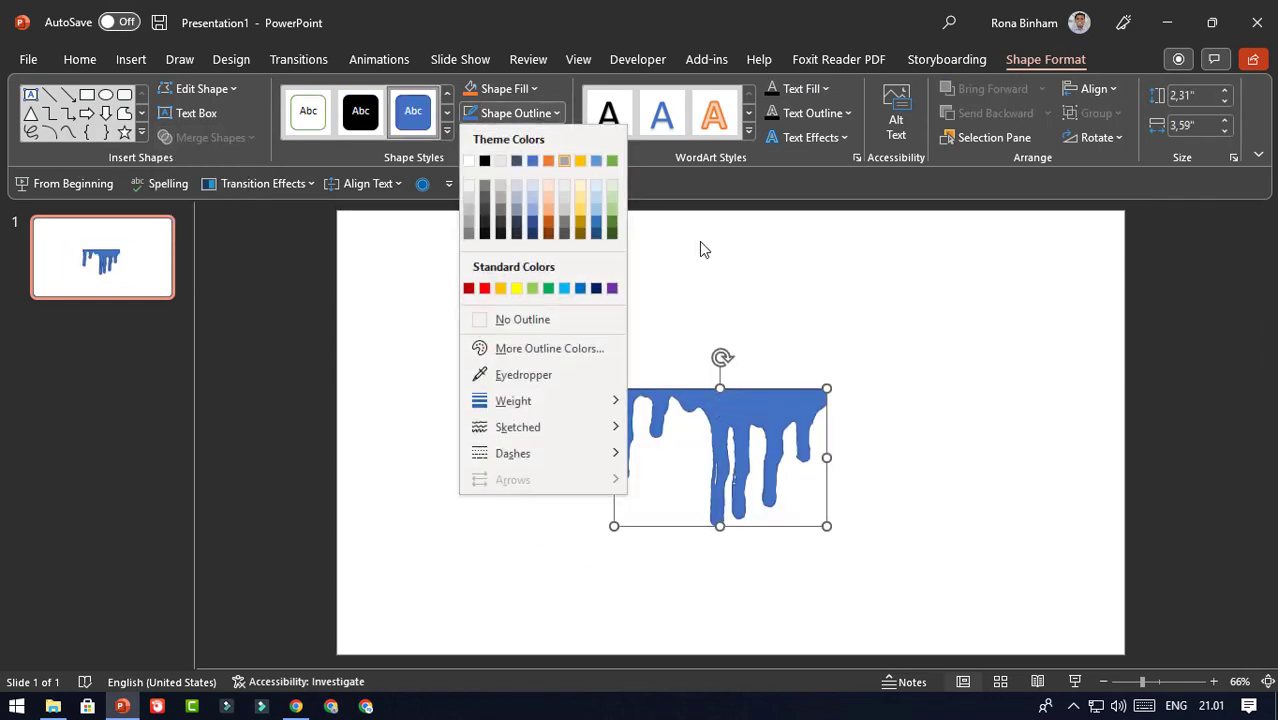
pyautogui.click(553, 321)
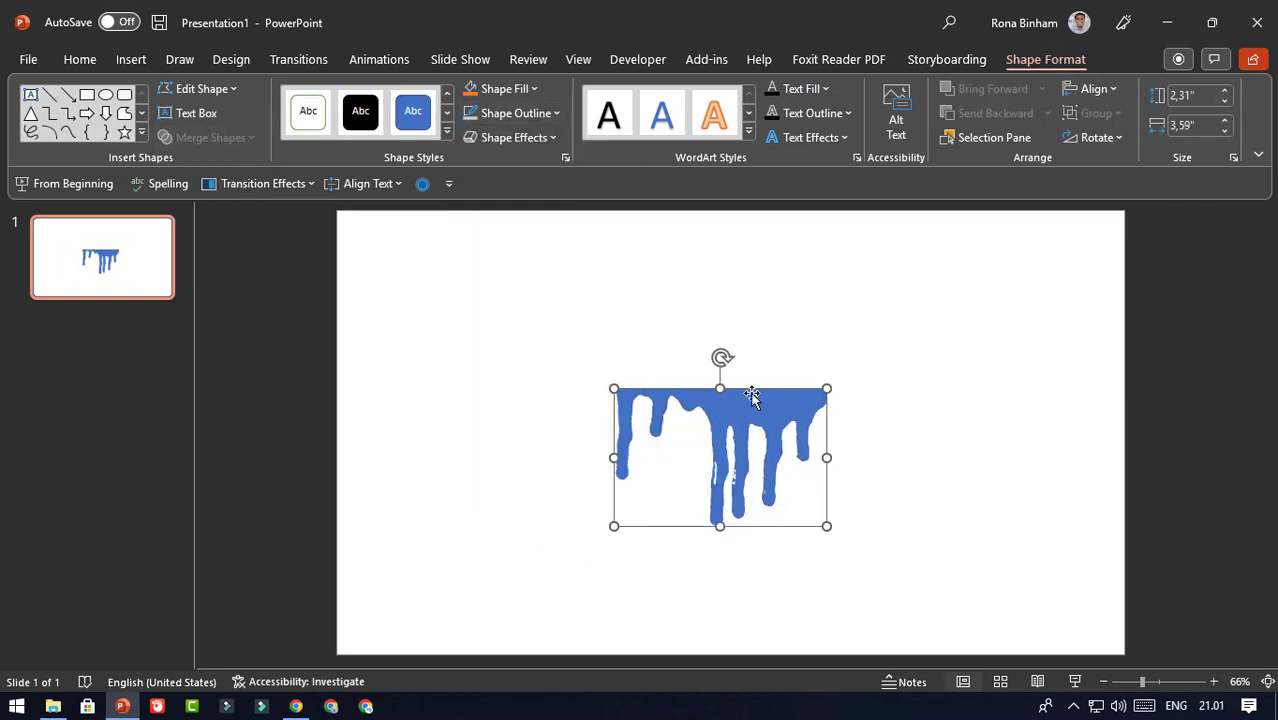
pyautogui.click(799, 344)
pyautogui.click(776, 414)
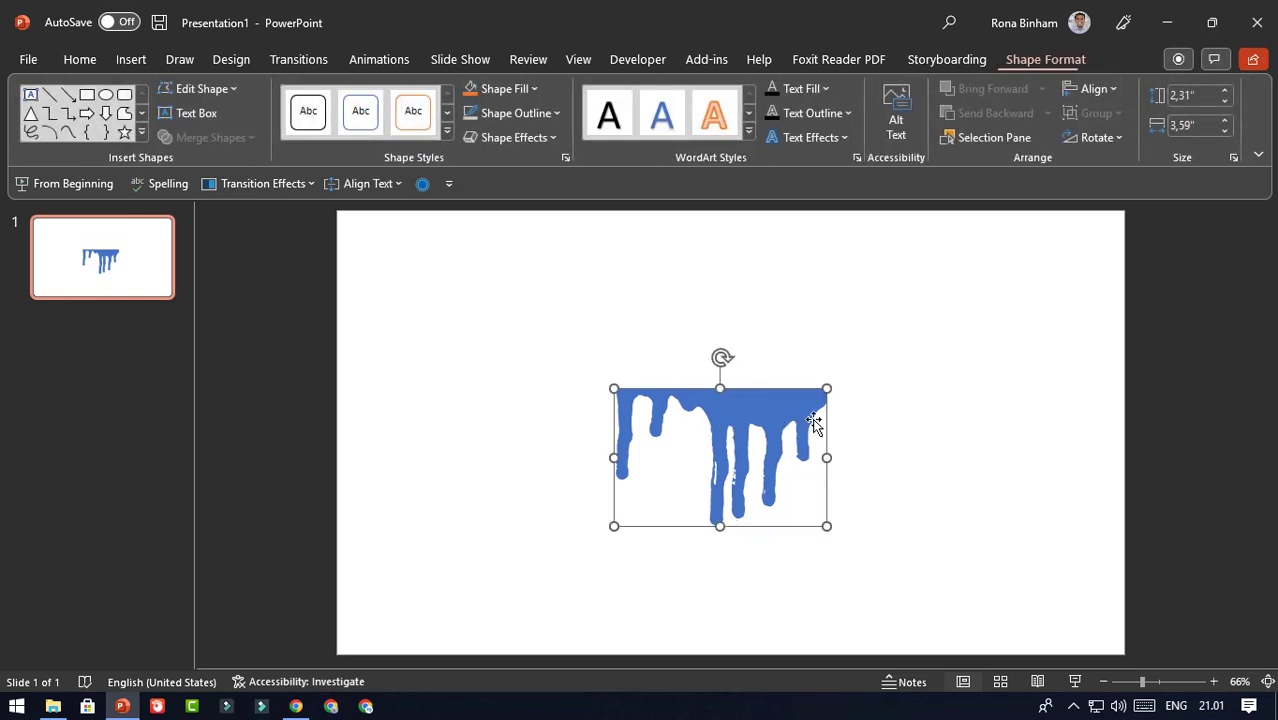
pyautogui.click(842, 324)
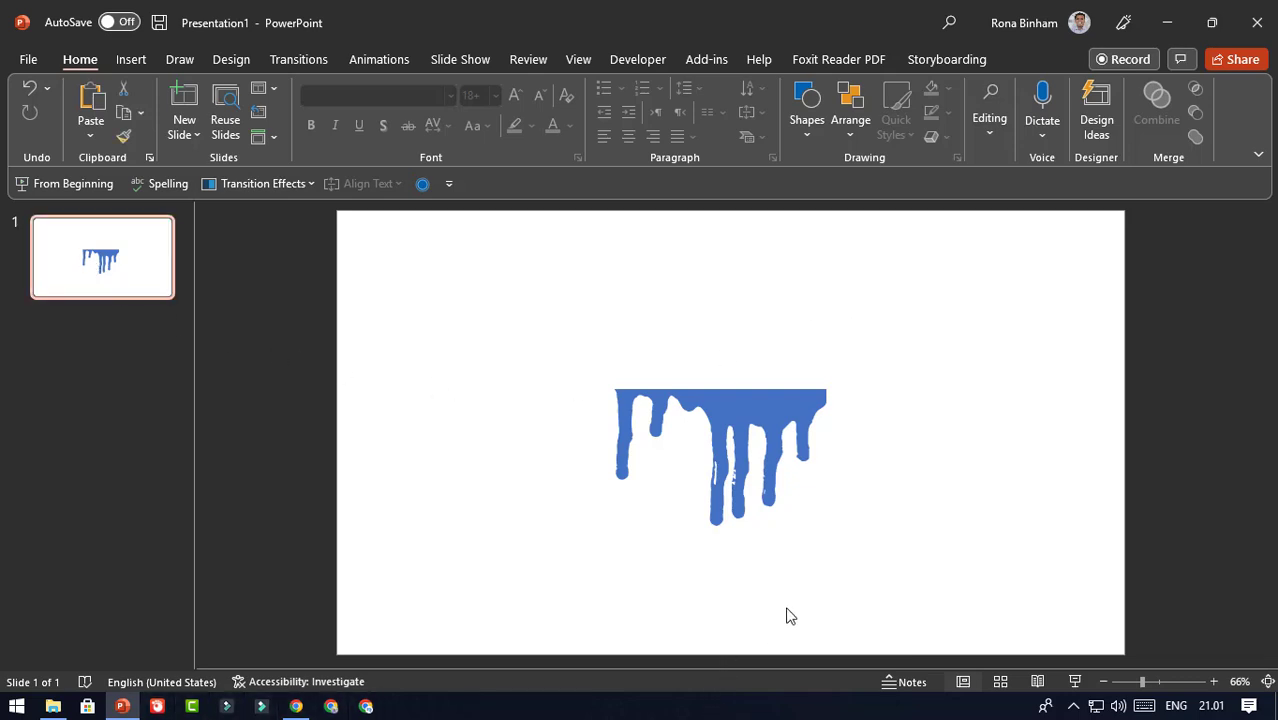
# Choose the portrait photo to insert from this device.
pyautogui.click(135, 58)
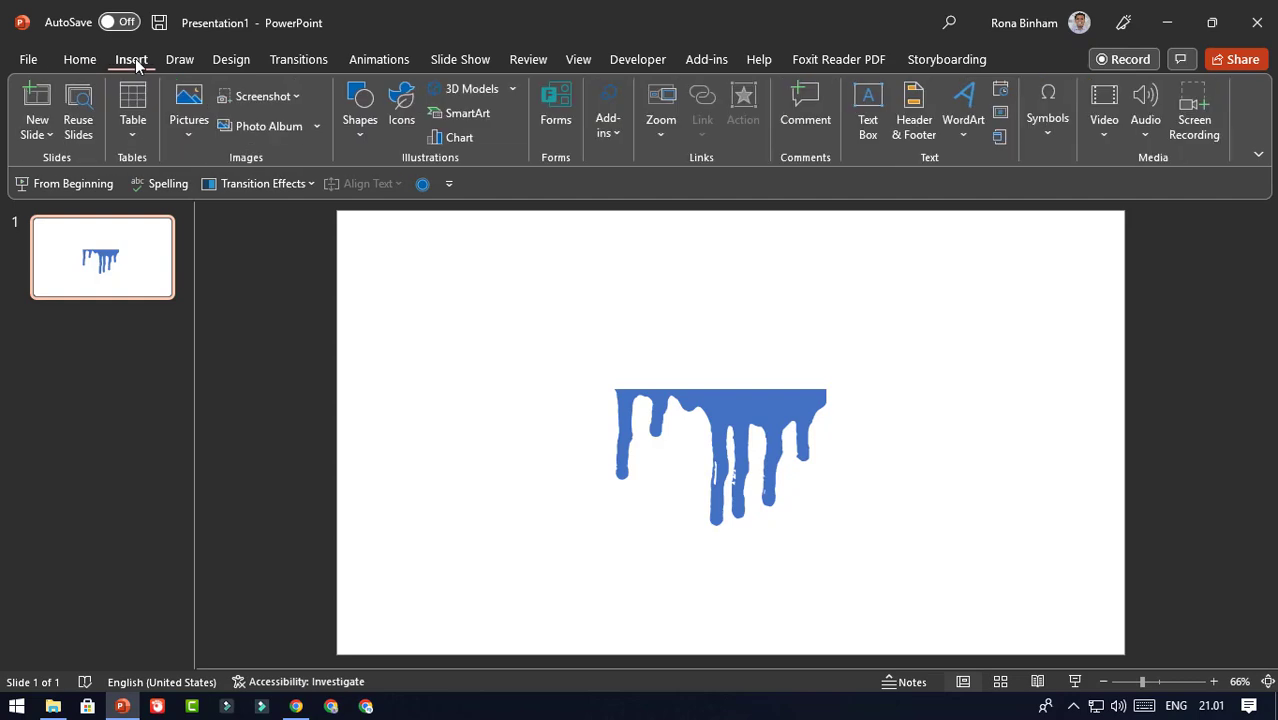
pyautogui.click(189, 112)
pyautogui.click(231, 193)
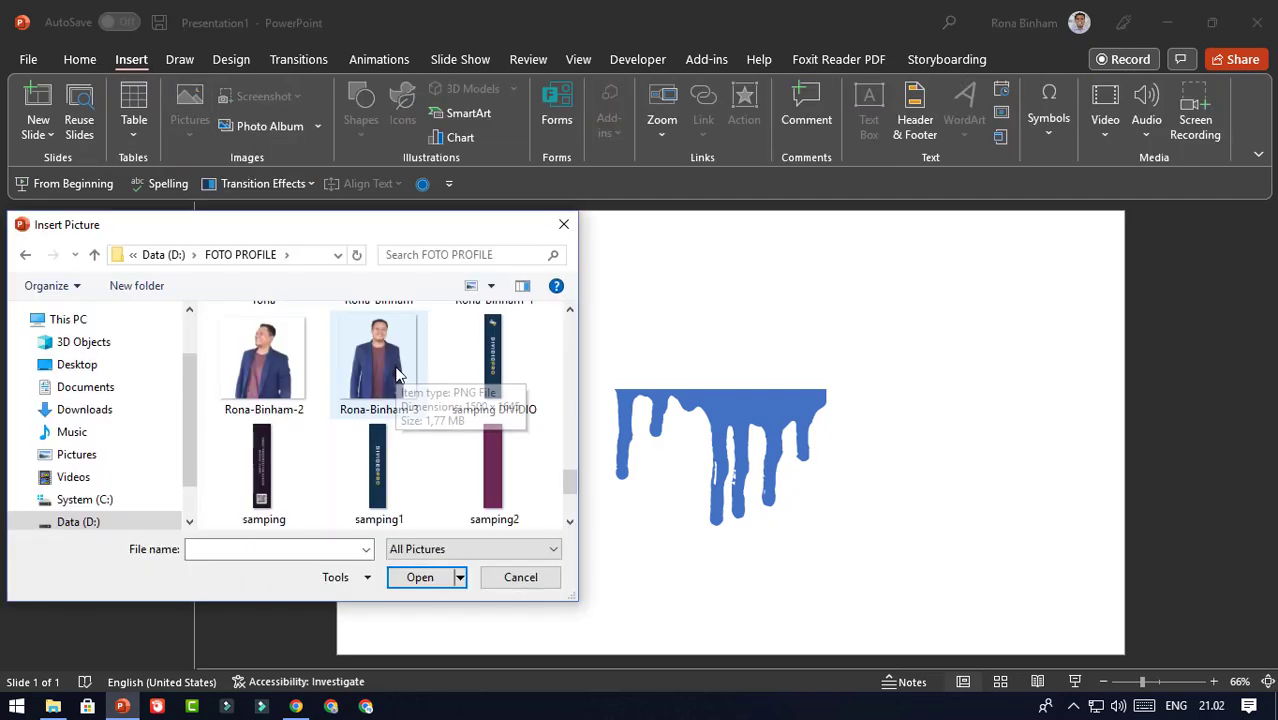
pyautogui.click(397, 373)
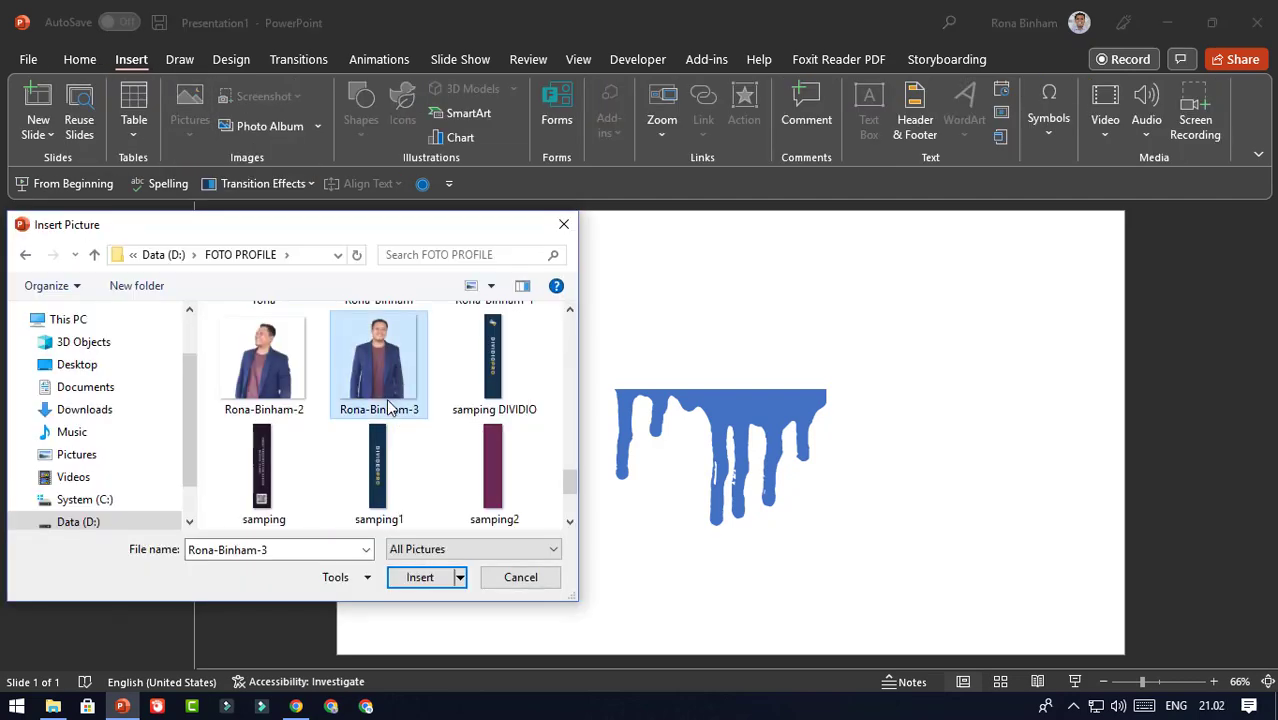
# Insert the portrait photo and send it behind the drip shape.
pyautogui.click(420, 577)
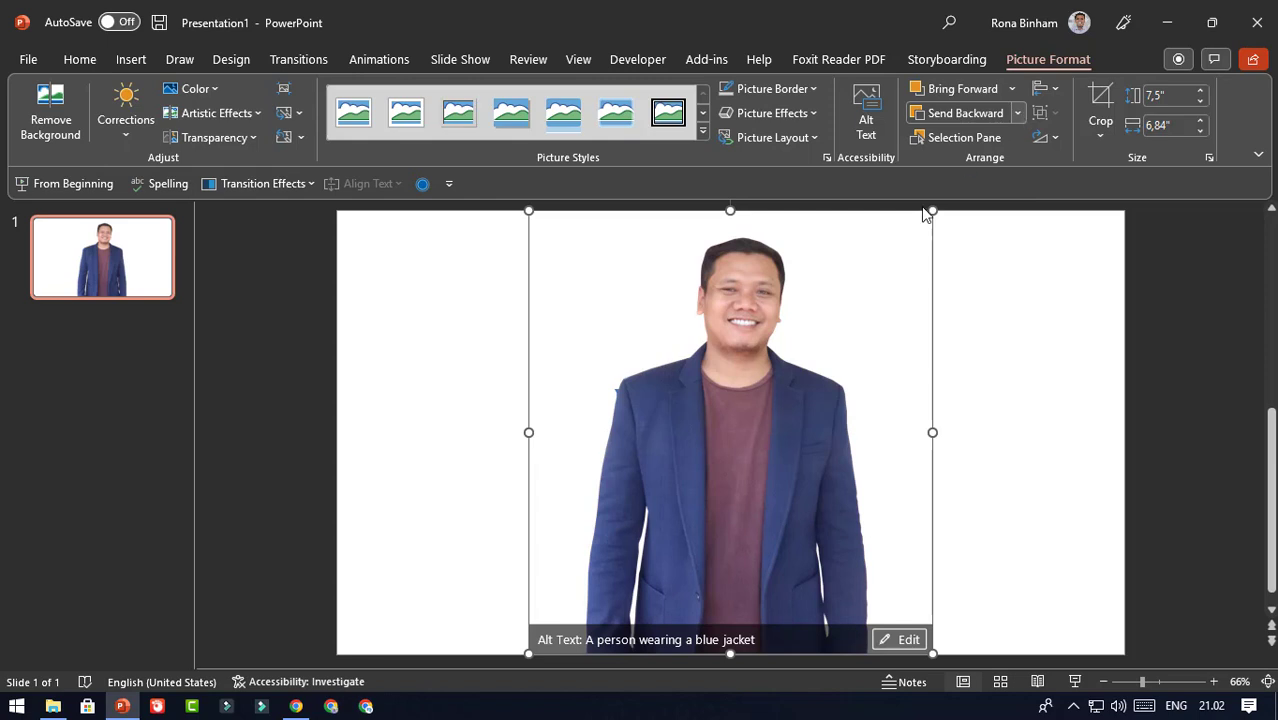
pyautogui.rightClick(781, 392)
pyautogui.click(838, 446)
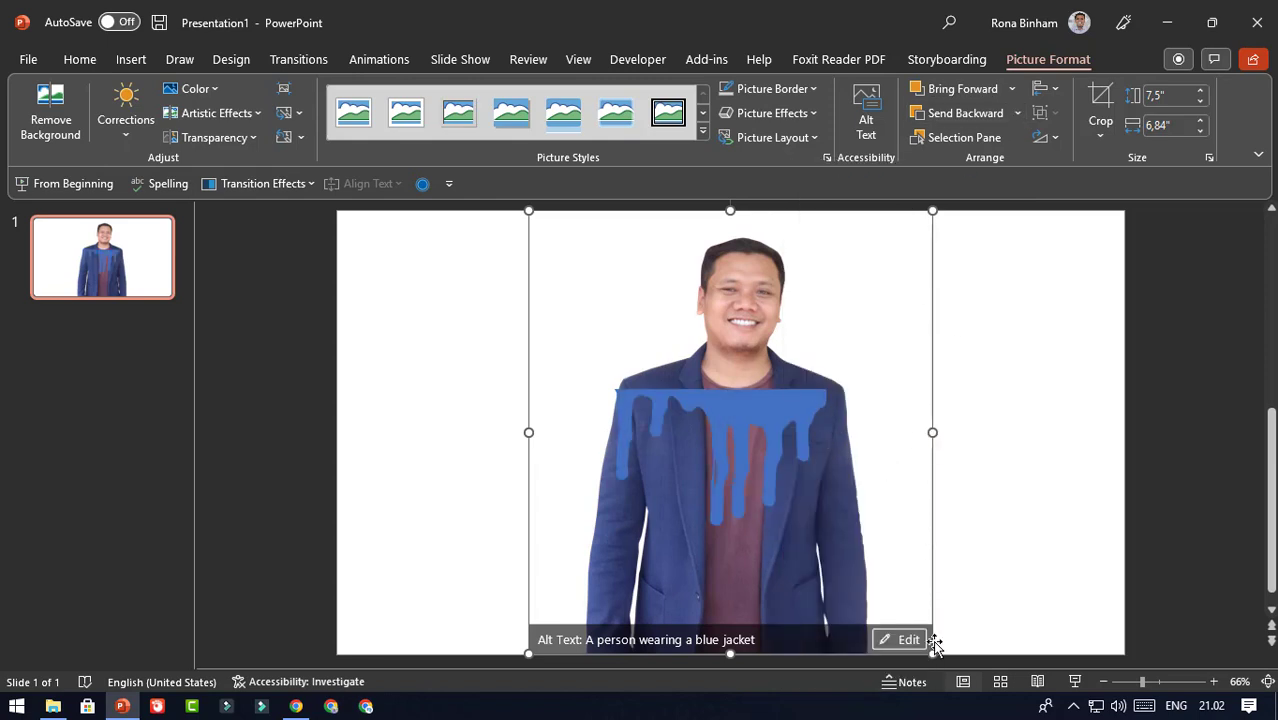
# Resize the photo to about 6.29 by 5.73 inches and shift it slightly left.
pyautogui.moveTo(931, 652); pyautogui.dragTo(839, 520)
pyautogui.moveTo(679, 491); pyautogui.dragTo(717, 510)
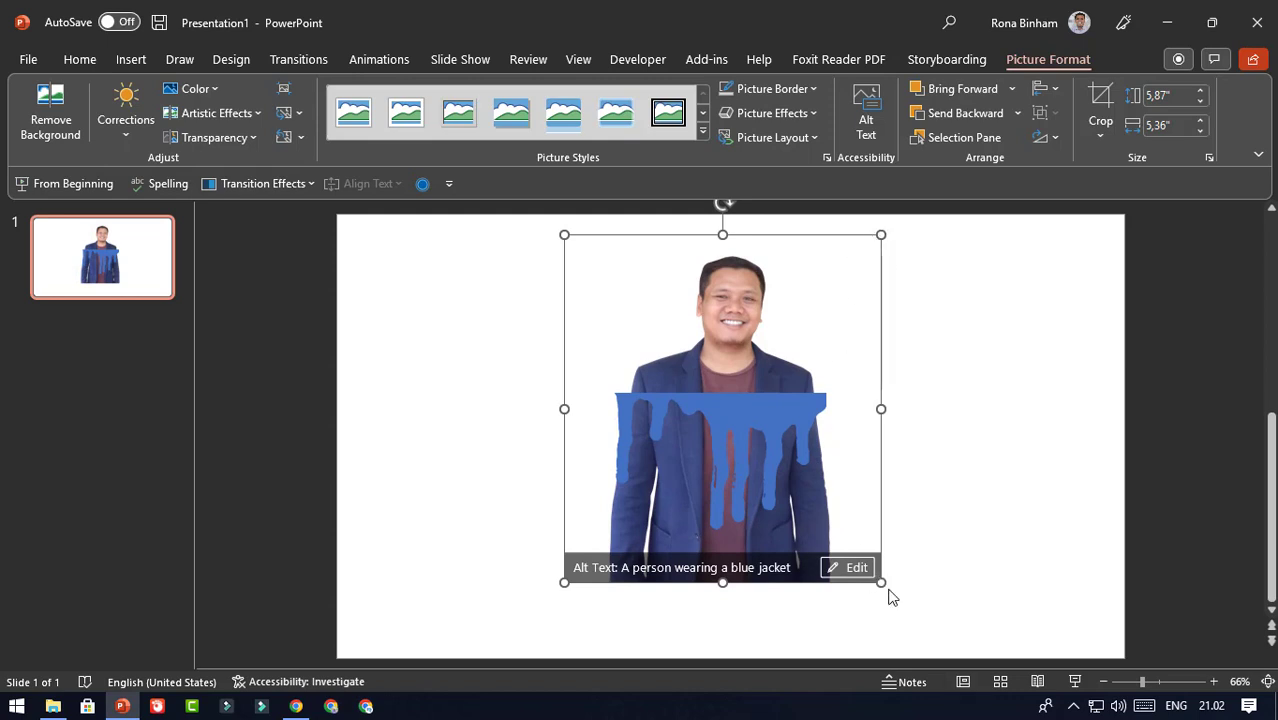
pyautogui.moveTo(882, 583); pyautogui.dragTo(903, 606)
pyautogui.moveTo(777, 563); pyautogui.dragTo(765, 563)
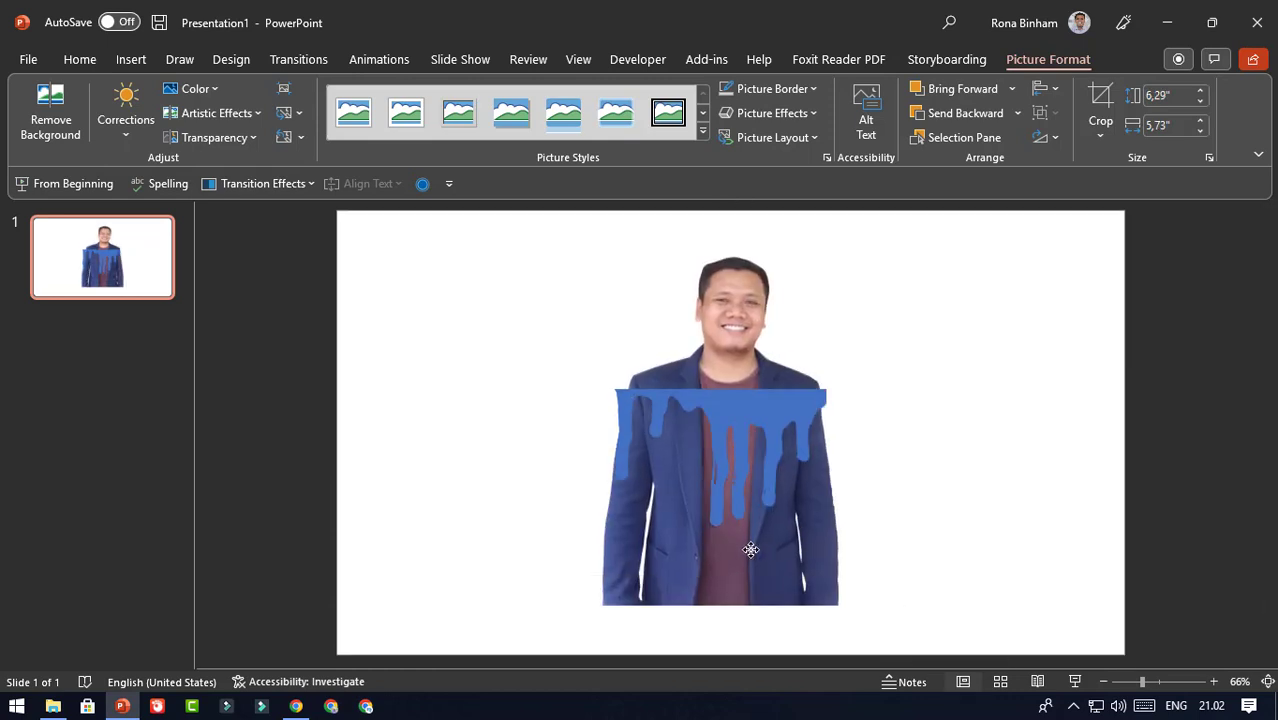
pyautogui.click(755, 402)
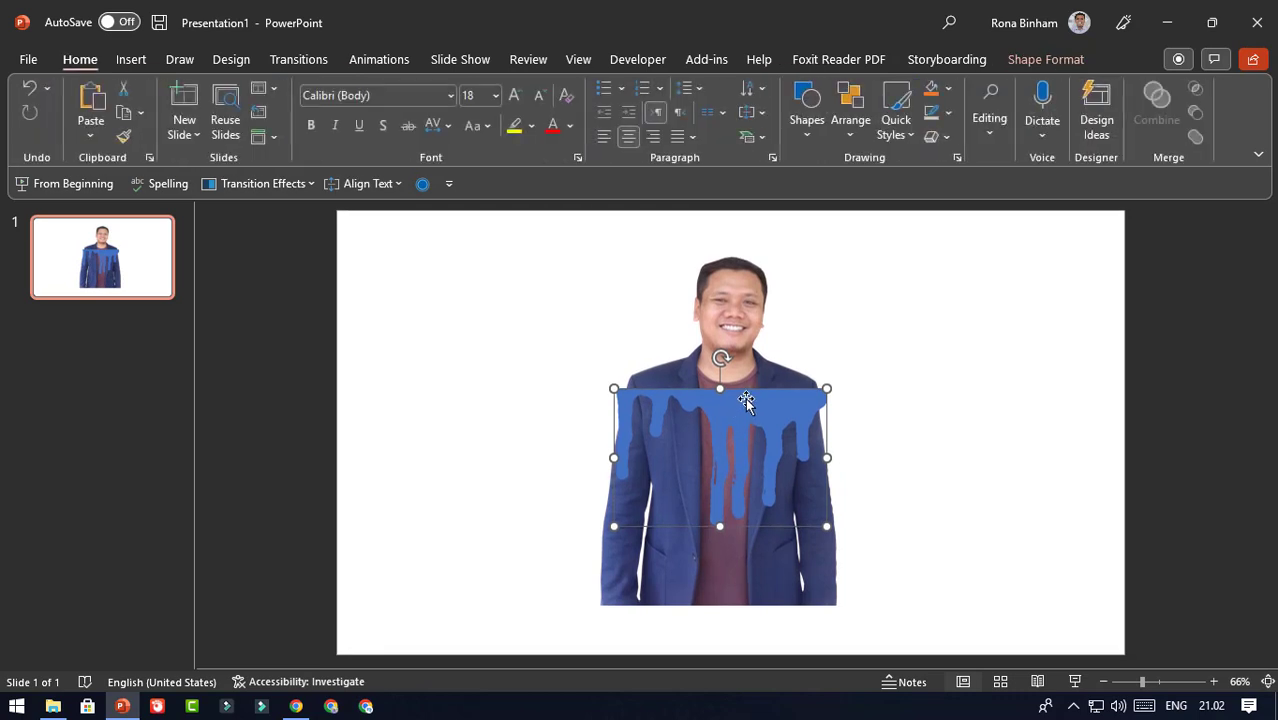
# Move the blue drip shape down to the photo's bottom edge and widen it across the jacket.
pyautogui.moveTo(745, 398); pyautogui.dragTo(743, 489)
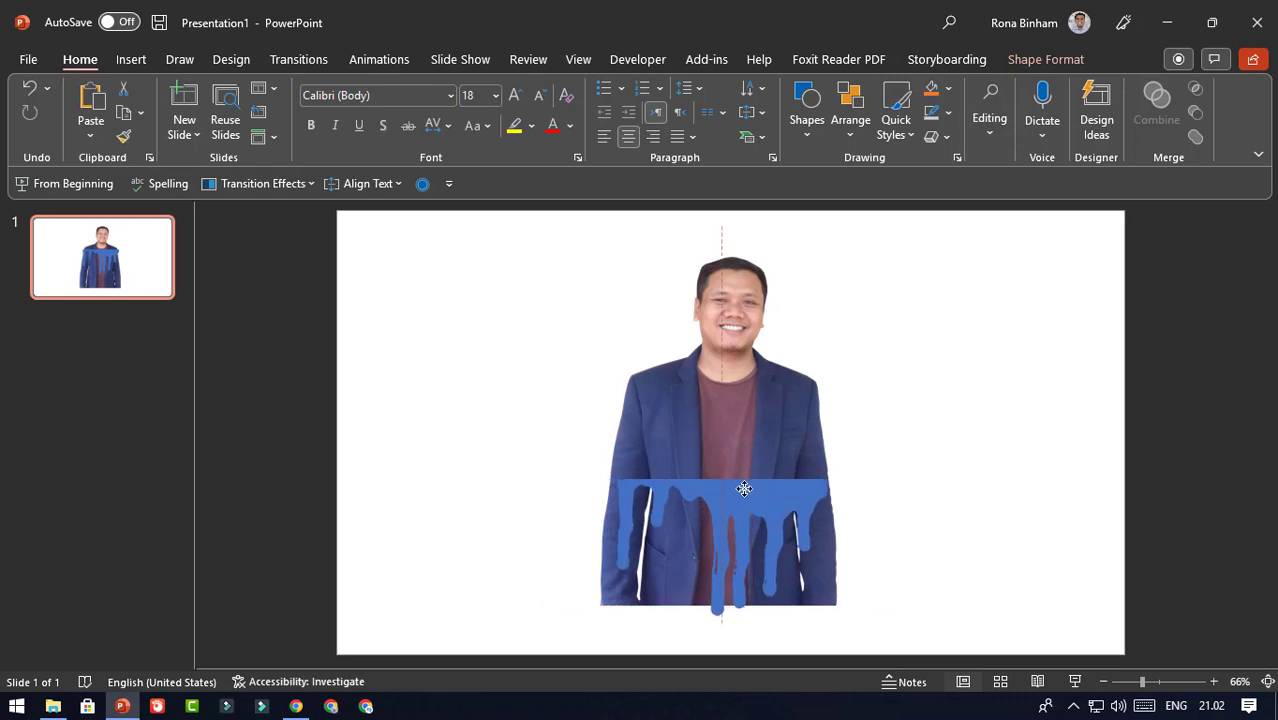
pyautogui.moveTo(744, 488); pyautogui.dragTo(745, 485)
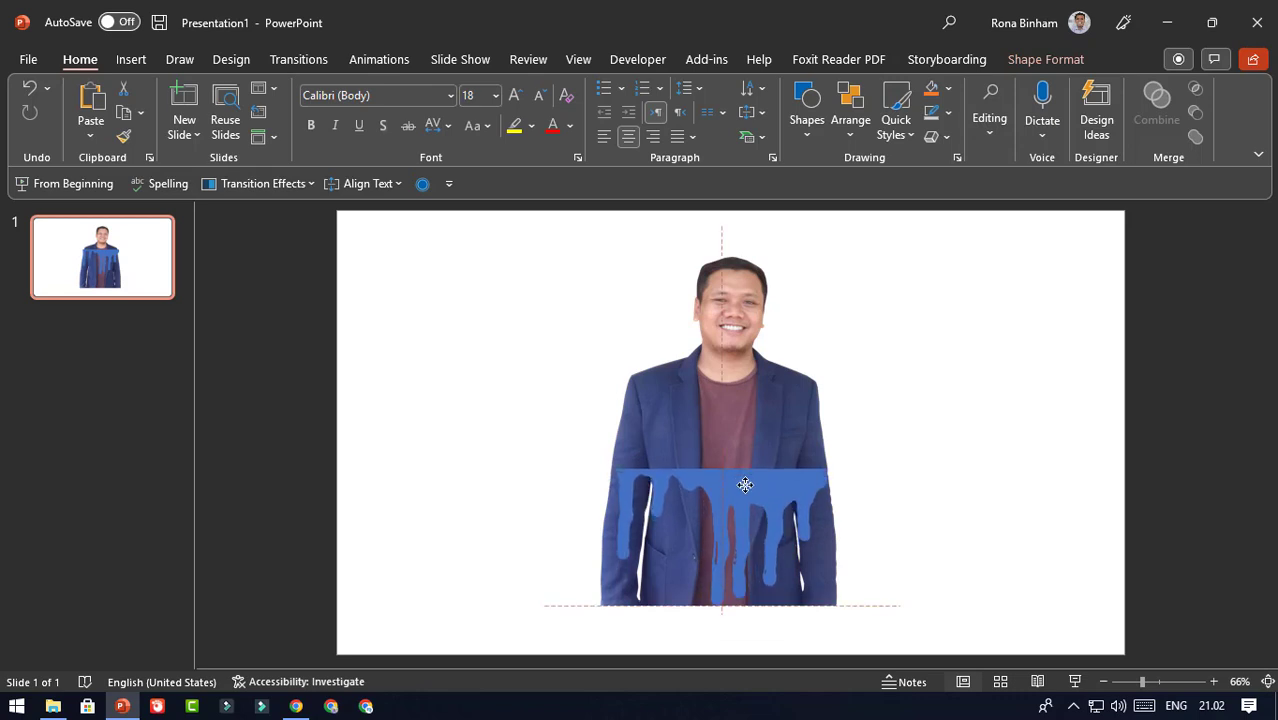
pyautogui.click(850, 471)
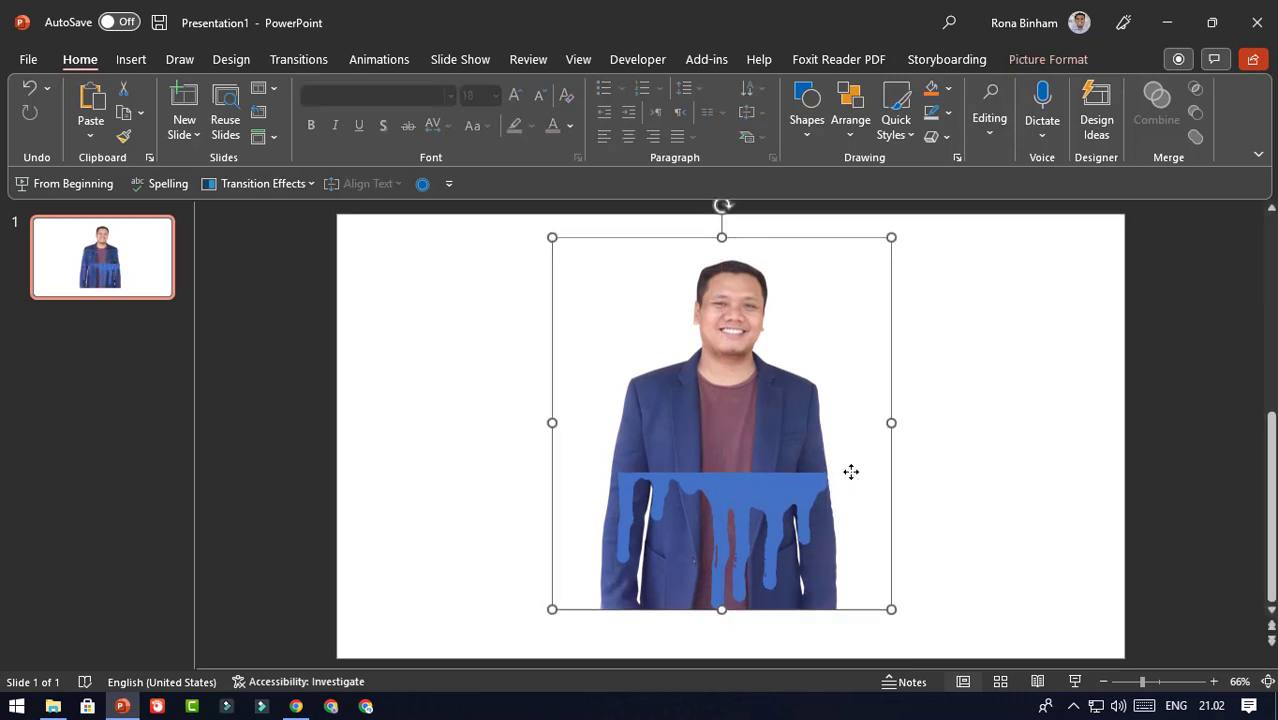
pyautogui.click(786, 486)
pyautogui.moveTo(615, 468); pyautogui.dragTo(607, 463)
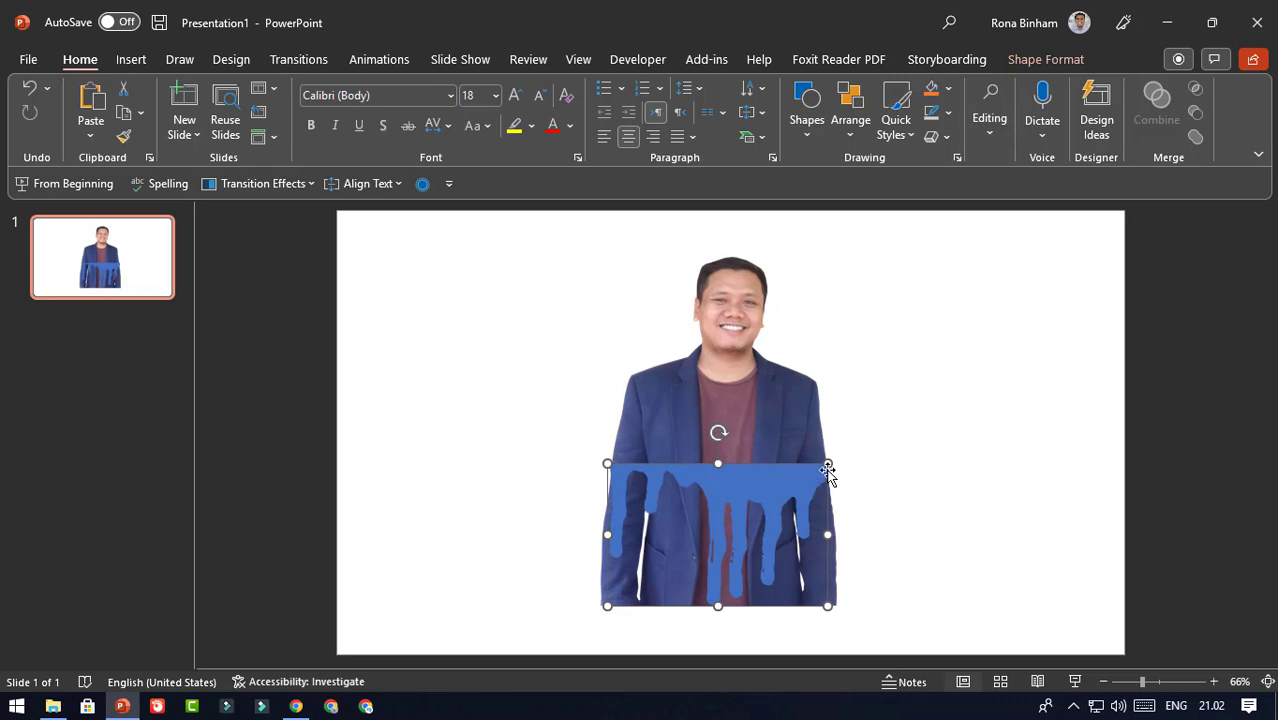
pyautogui.moveTo(828, 463); pyautogui.dragTo(829, 462)
pyautogui.click(878, 486)
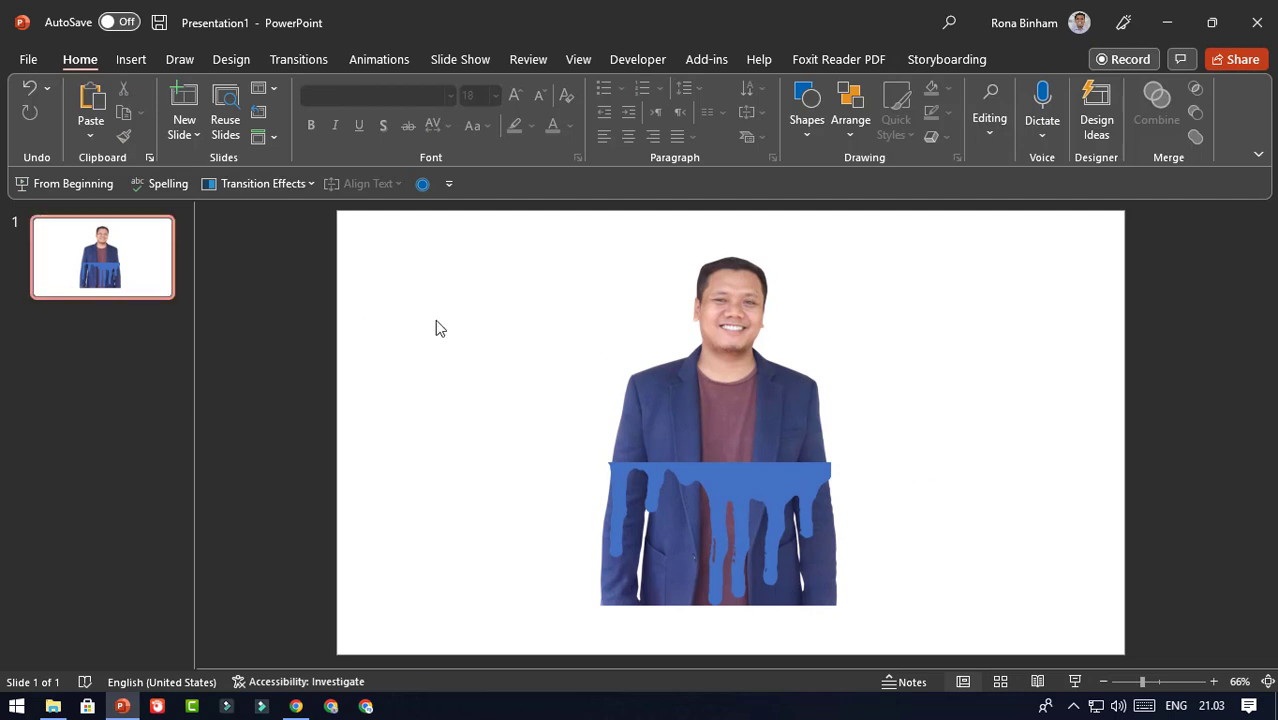
# Duplicate slide 1 and return to slide 1.
pyautogui.rightClick(110, 250)
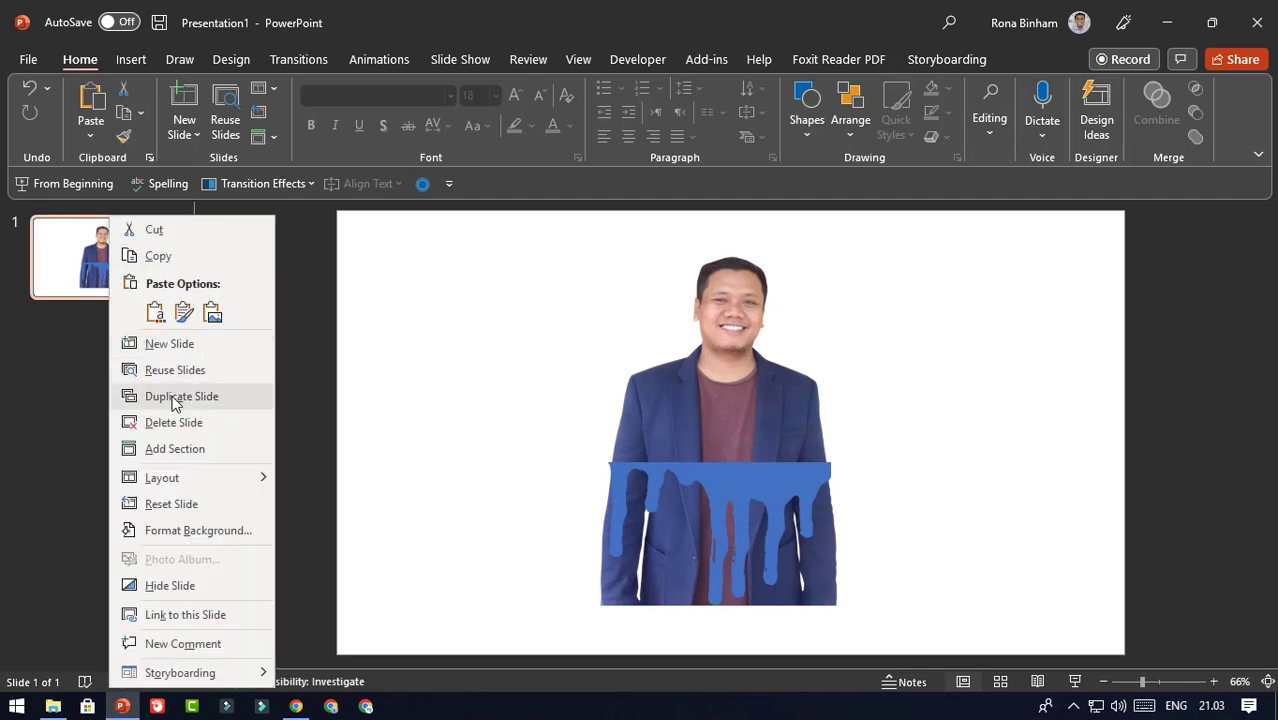
pyautogui.click(175, 398)
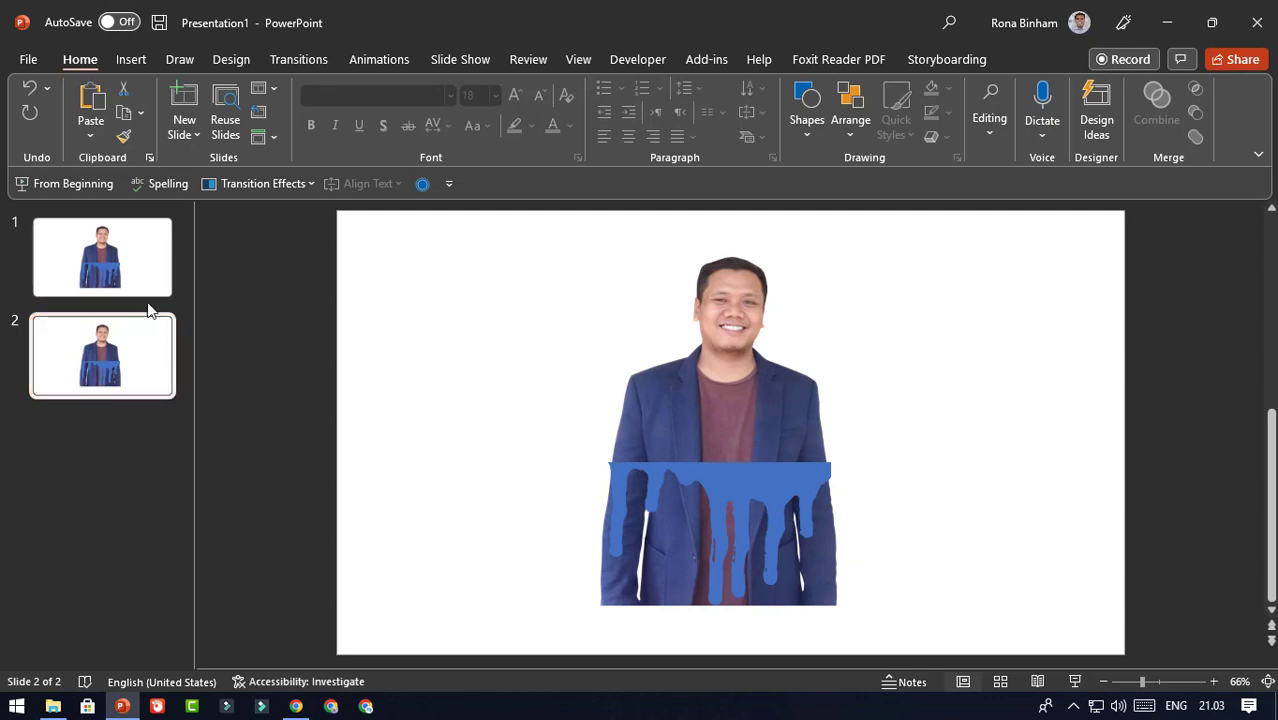
pyautogui.click(133, 269)
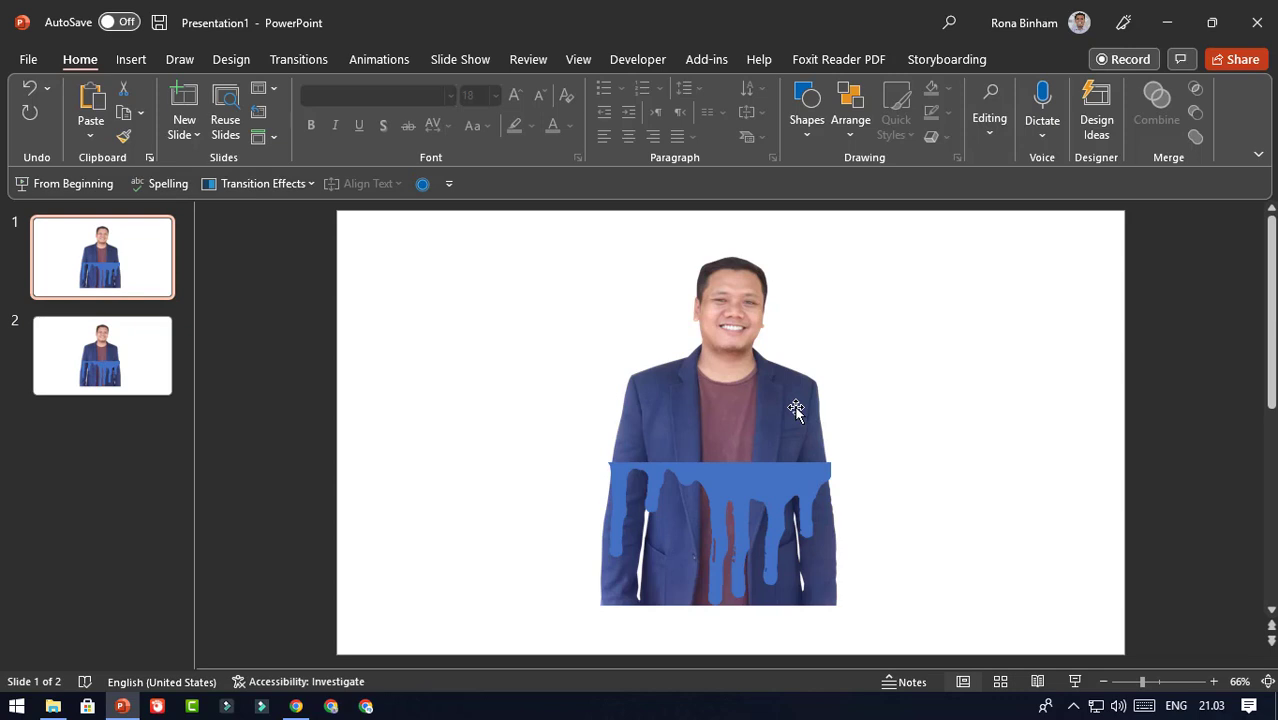
# Intersect slide 1's photo with the drip shape so only jacket-textured drips remain.
pyautogui.click(739, 286)
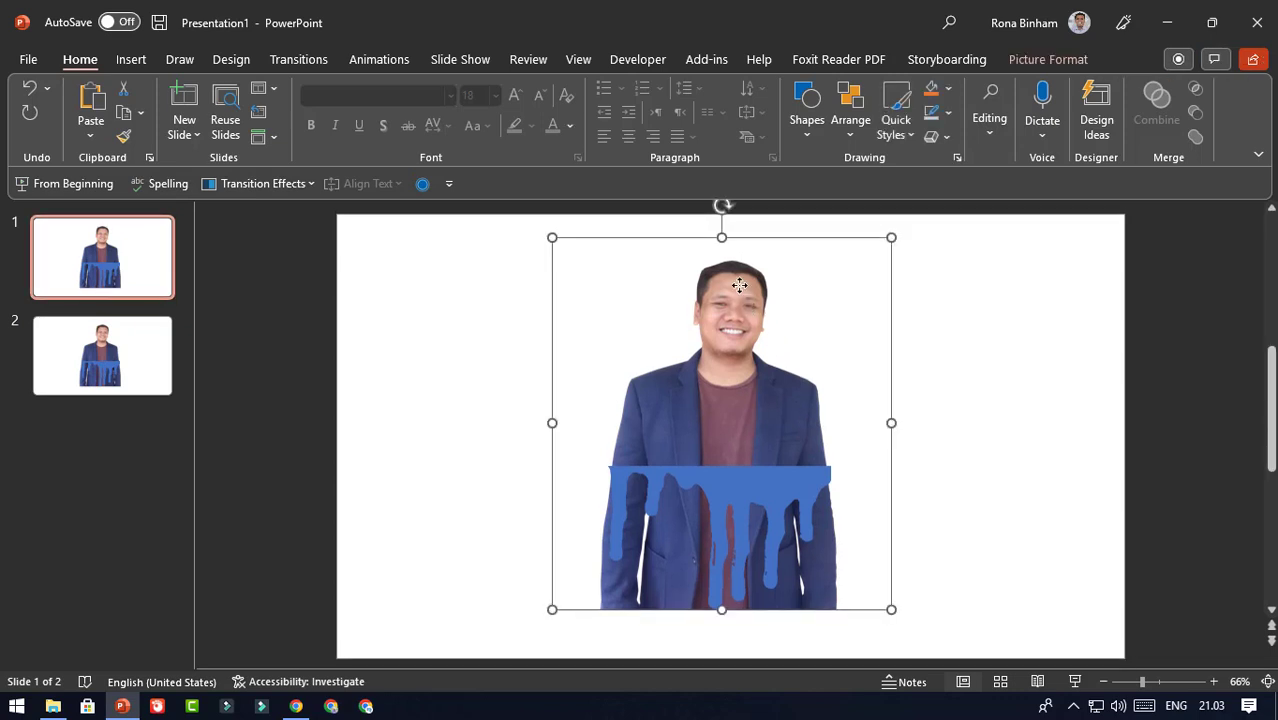
pyautogui.keyDown('shift'); pyautogui.click(742, 490); pyautogui.keyUp('shift')
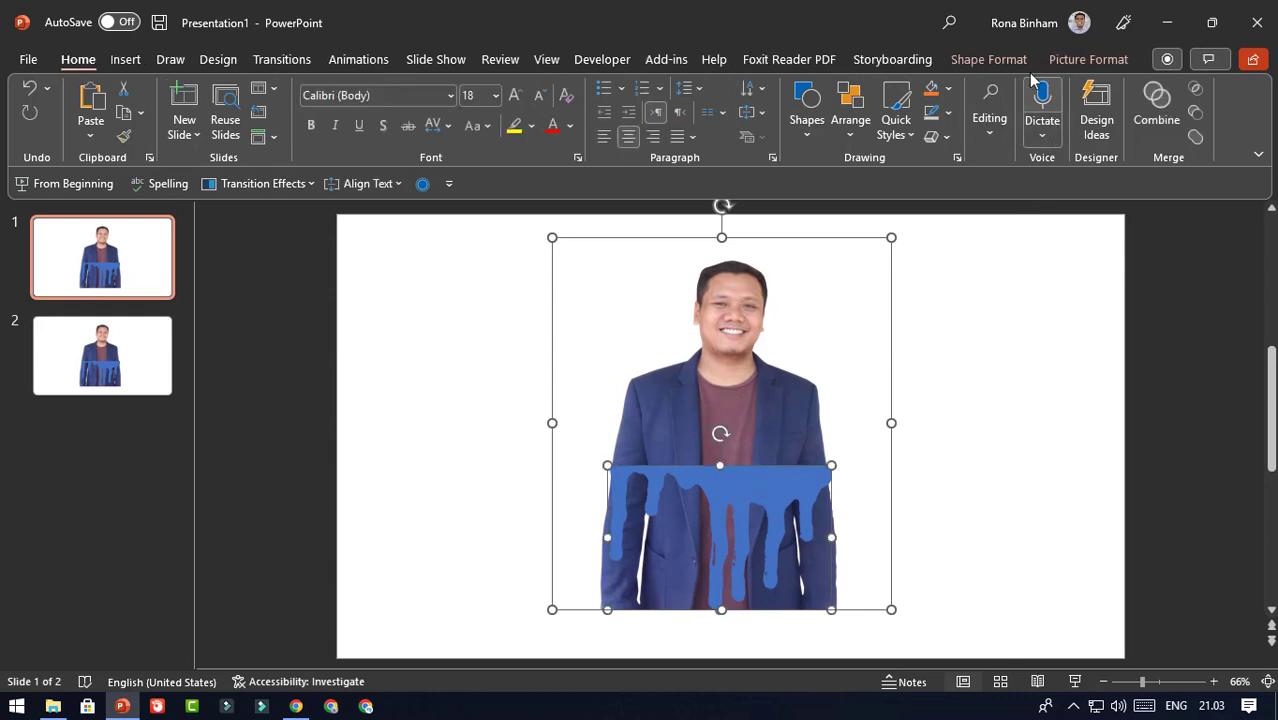
pyautogui.click(1000, 60)
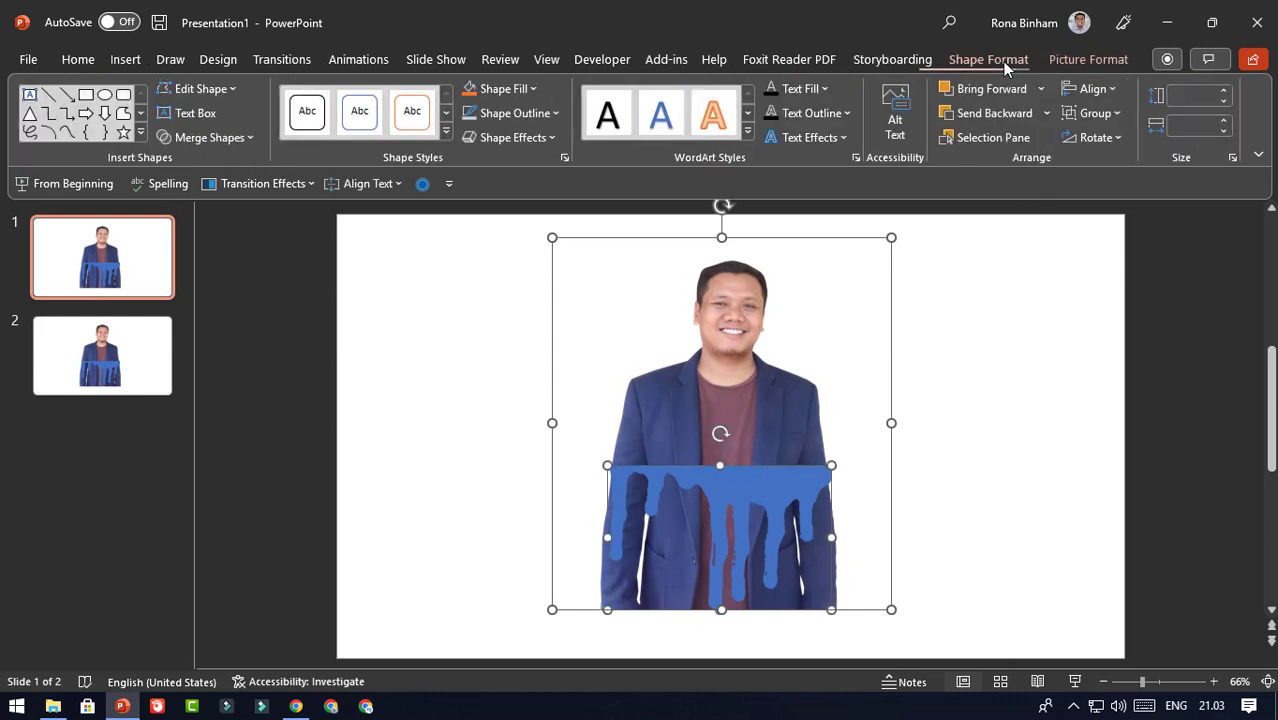
pyautogui.click(244, 139)
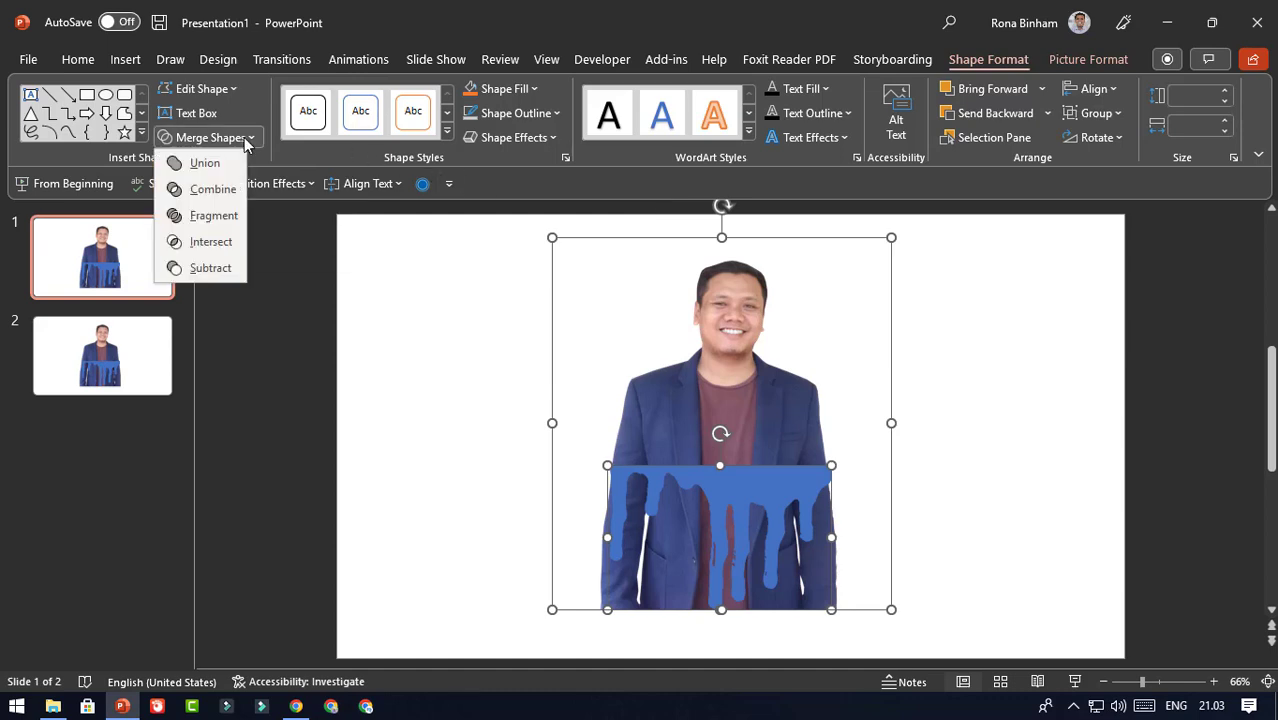
pyautogui.click(209, 241)
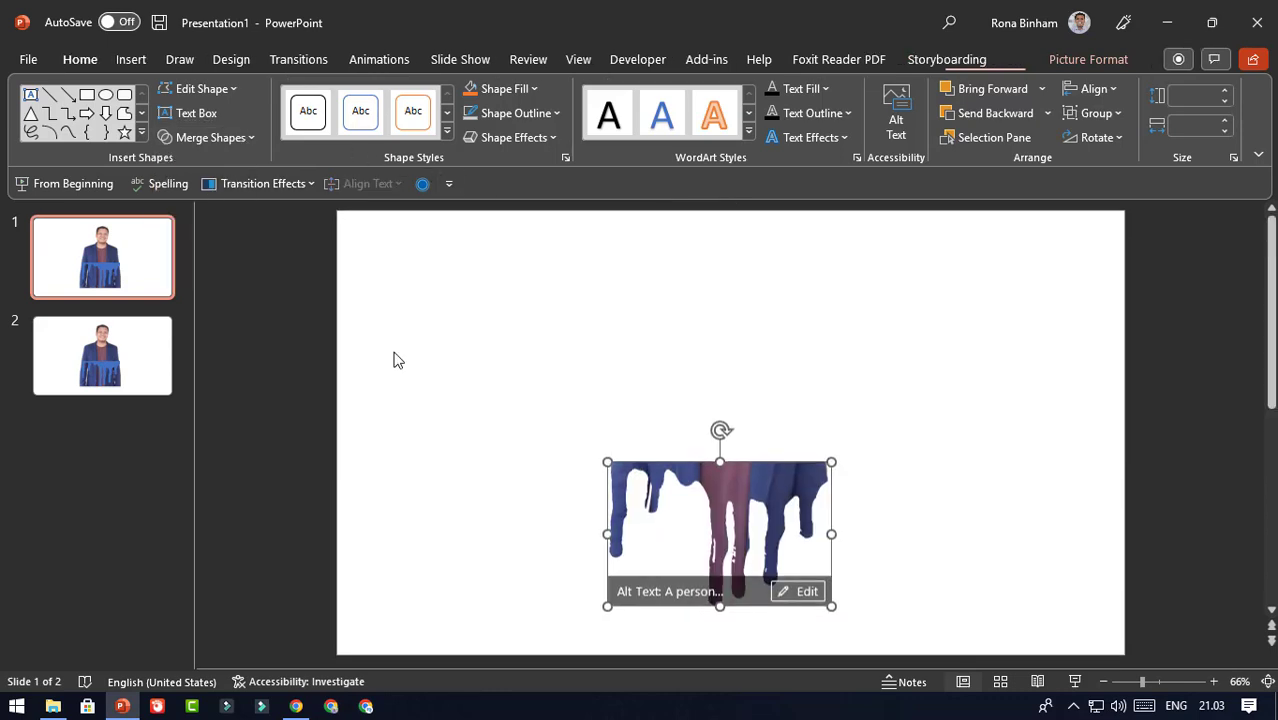
pyautogui.click(1030, 463)
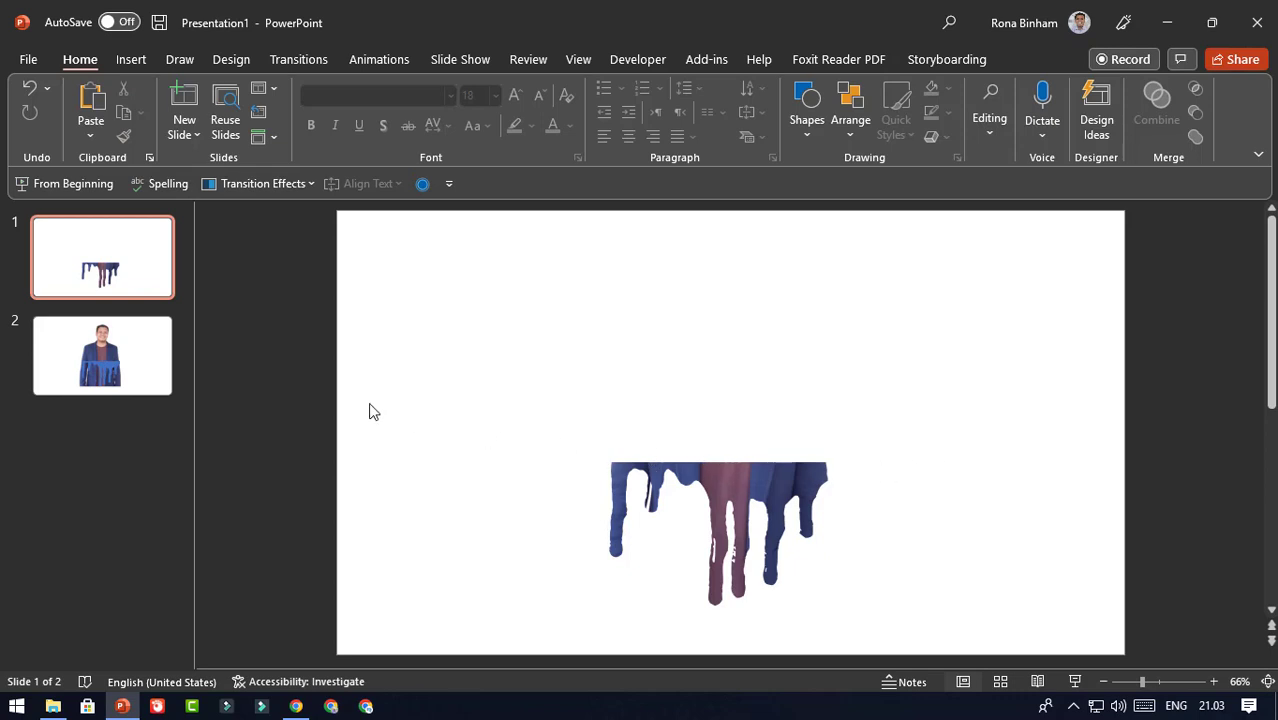
# On slide 2, crop the person photo's bottom up to the top of the drip.
pyautogui.click(155, 370)
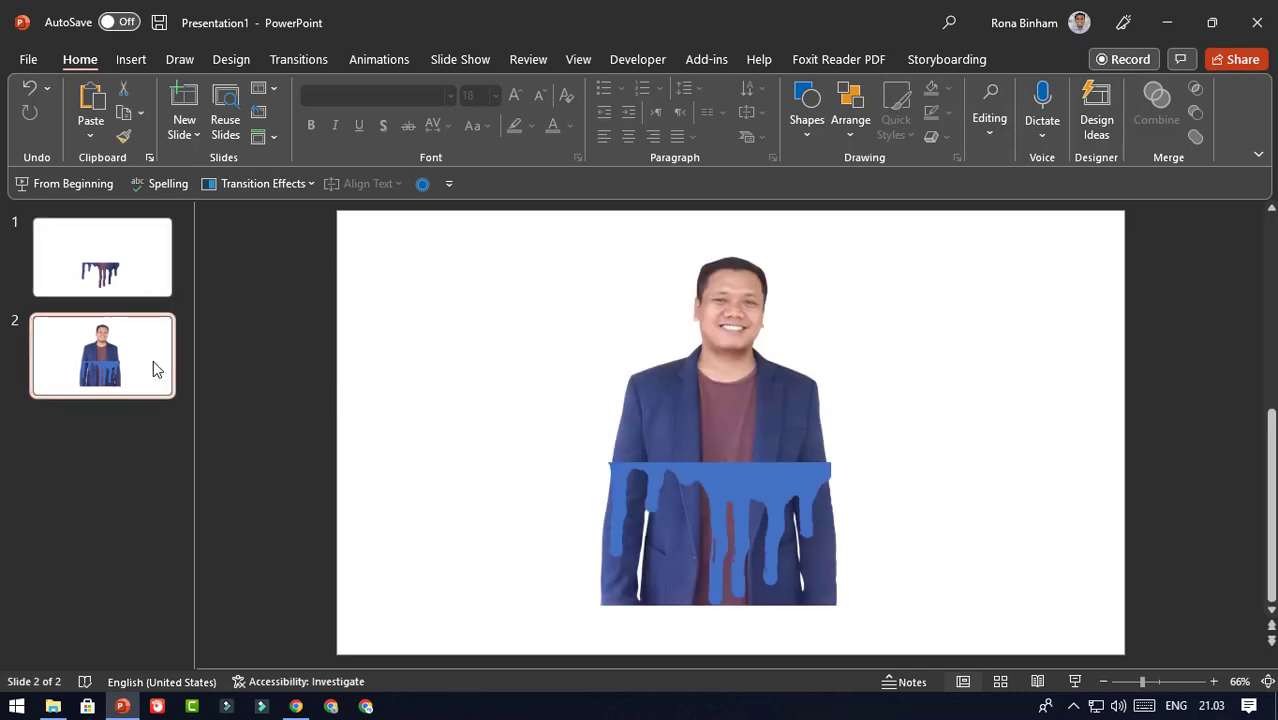
pyautogui.click(724, 399)
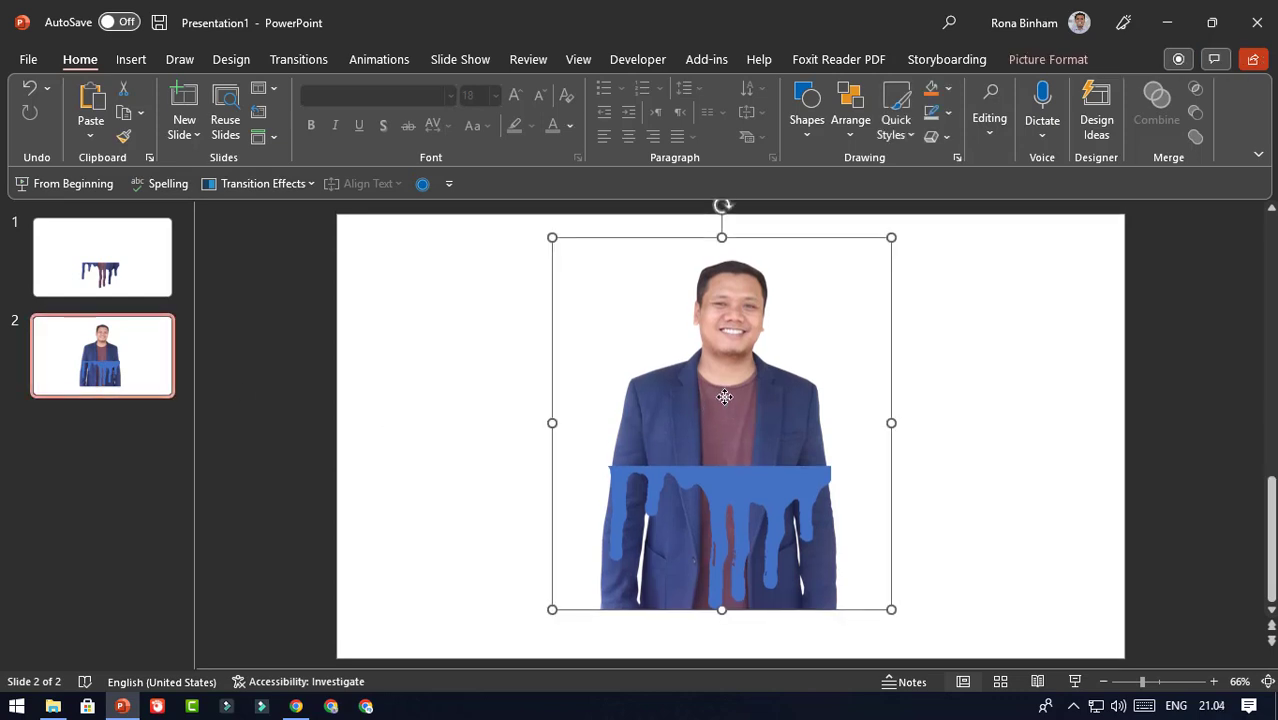
pyautogui.click(1041, 62)
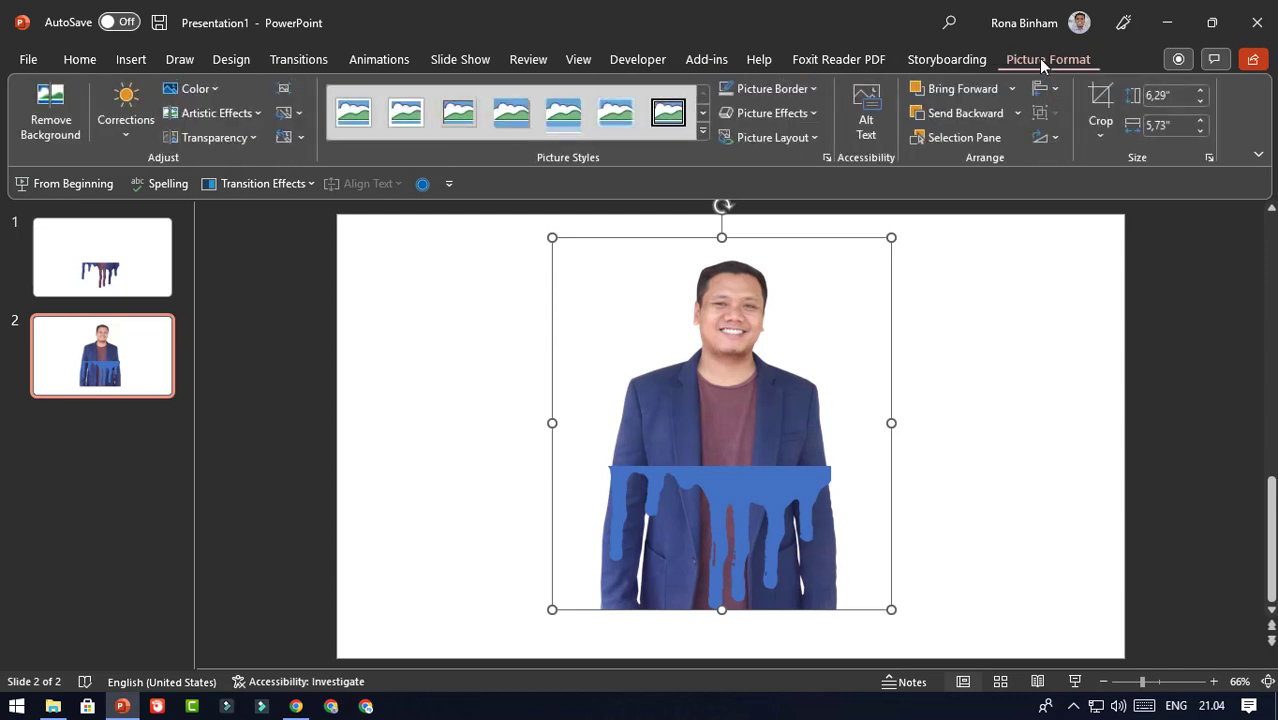
pyautogui.click(1100, 103)
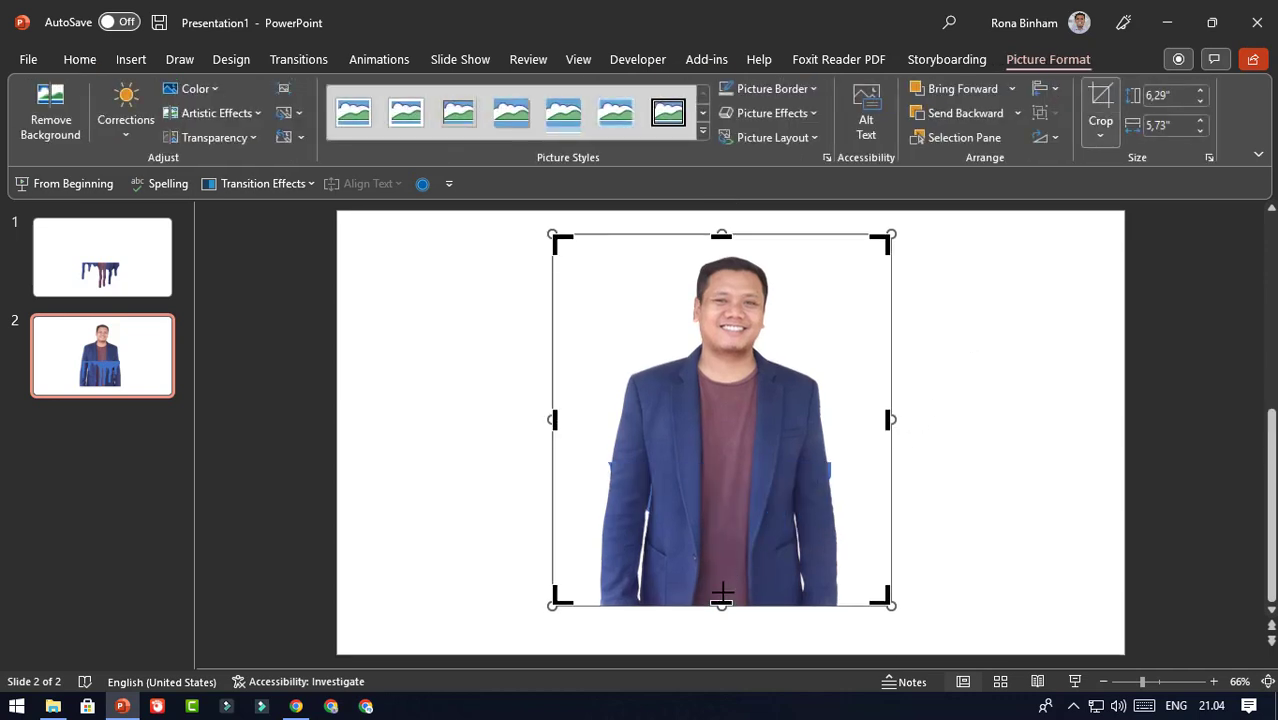
pyautogui.moveTo(722, 597); pyautogui.dragTo(734, 463)
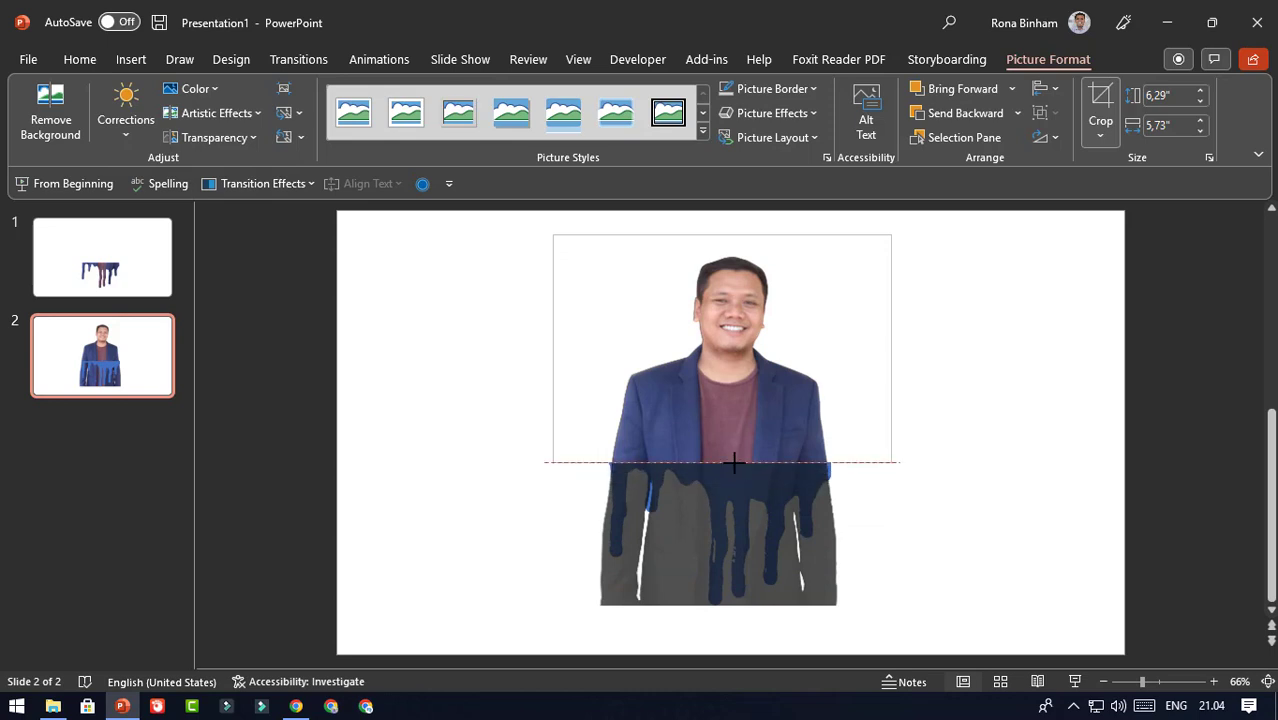
pyautogui.click(947, 420)
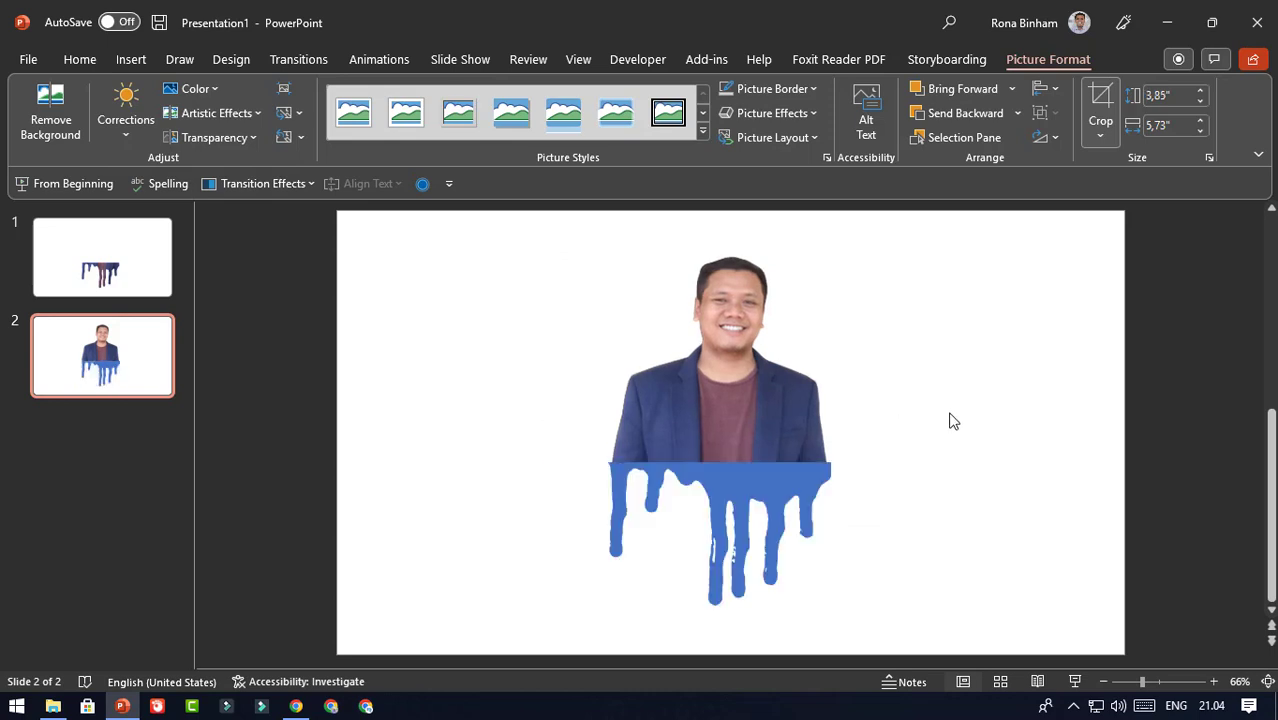
# Cut the cropped person photo from slide 2 and go back to slide 1.
pyautogui.click(724, 281)
pyautogui.rightClick(724, 281)
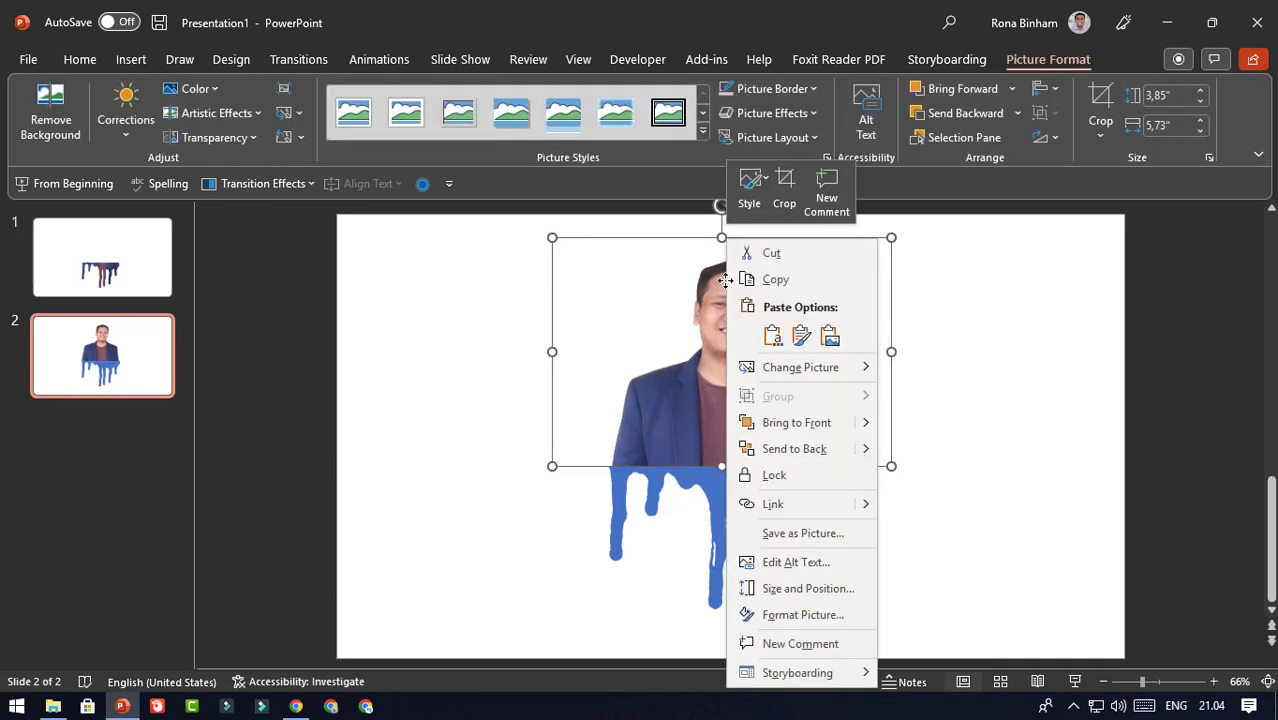
pyautogui.click(772, 253)
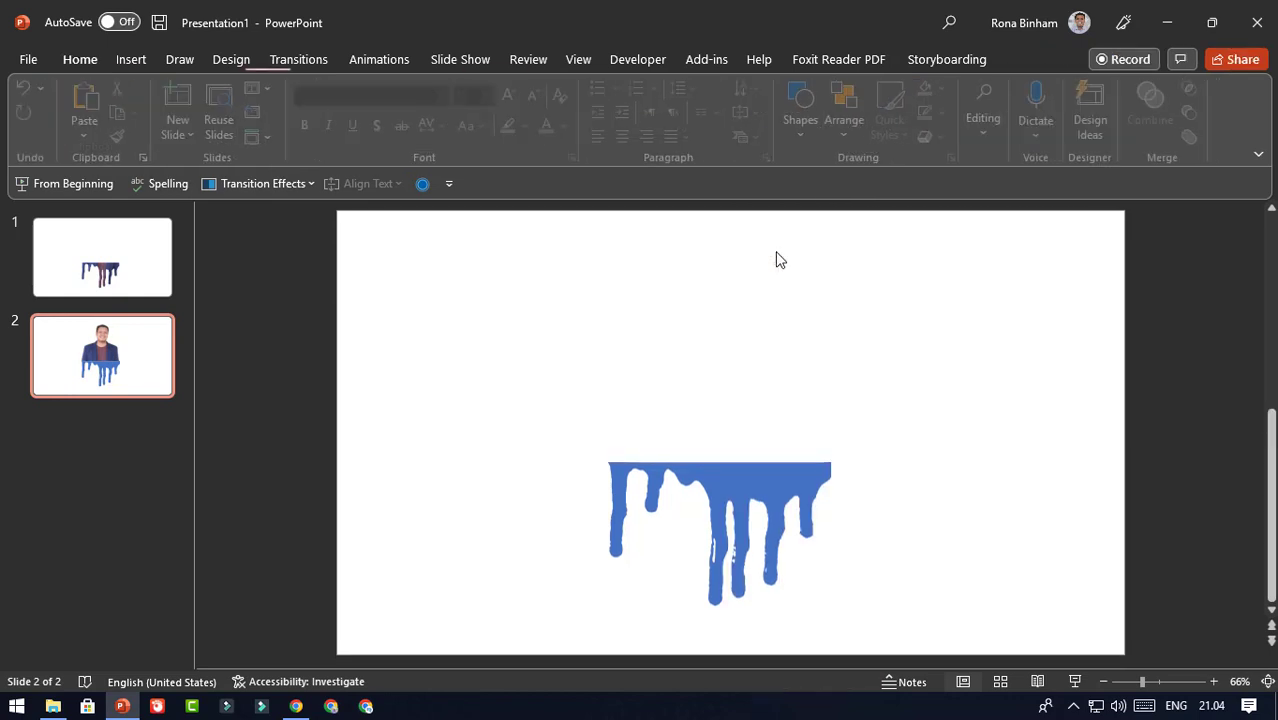
pyautogui.click(141, 270)
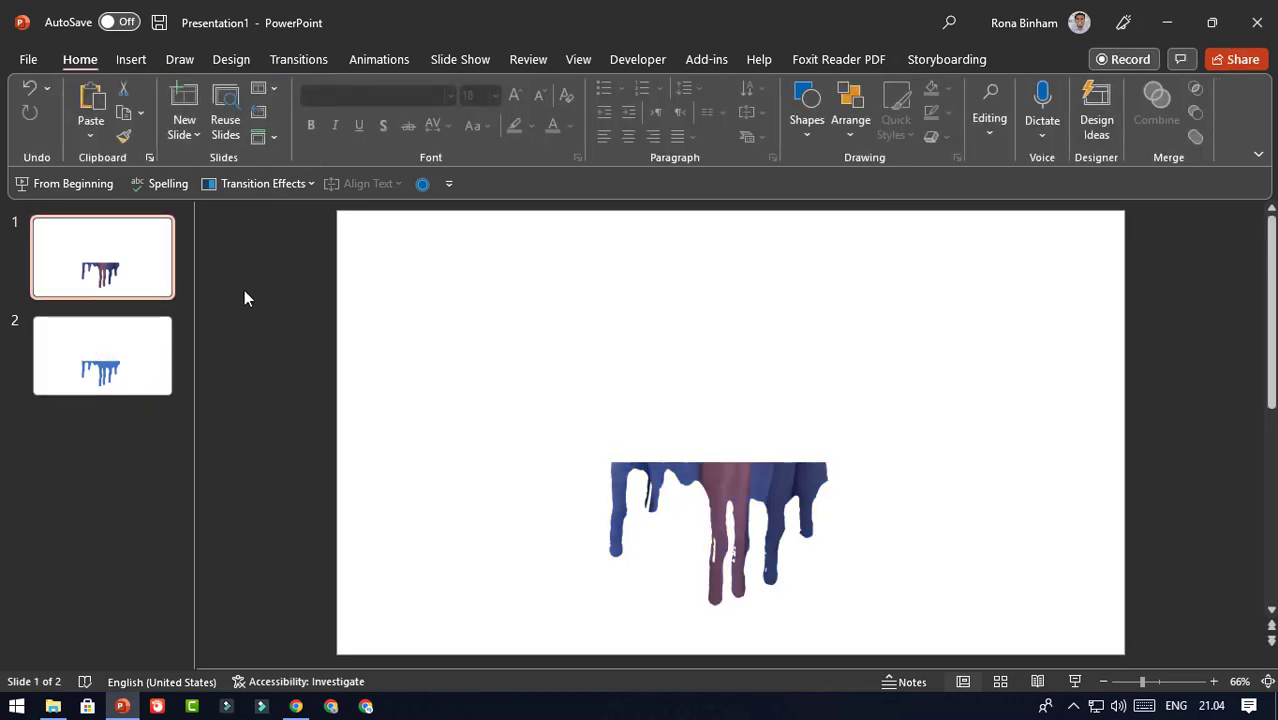
# Paste the cropped person onto slide 1 above the drips and delete slide 2.
pyautogui.rightClick(284, 295)
pyautogui.click(328, 339)
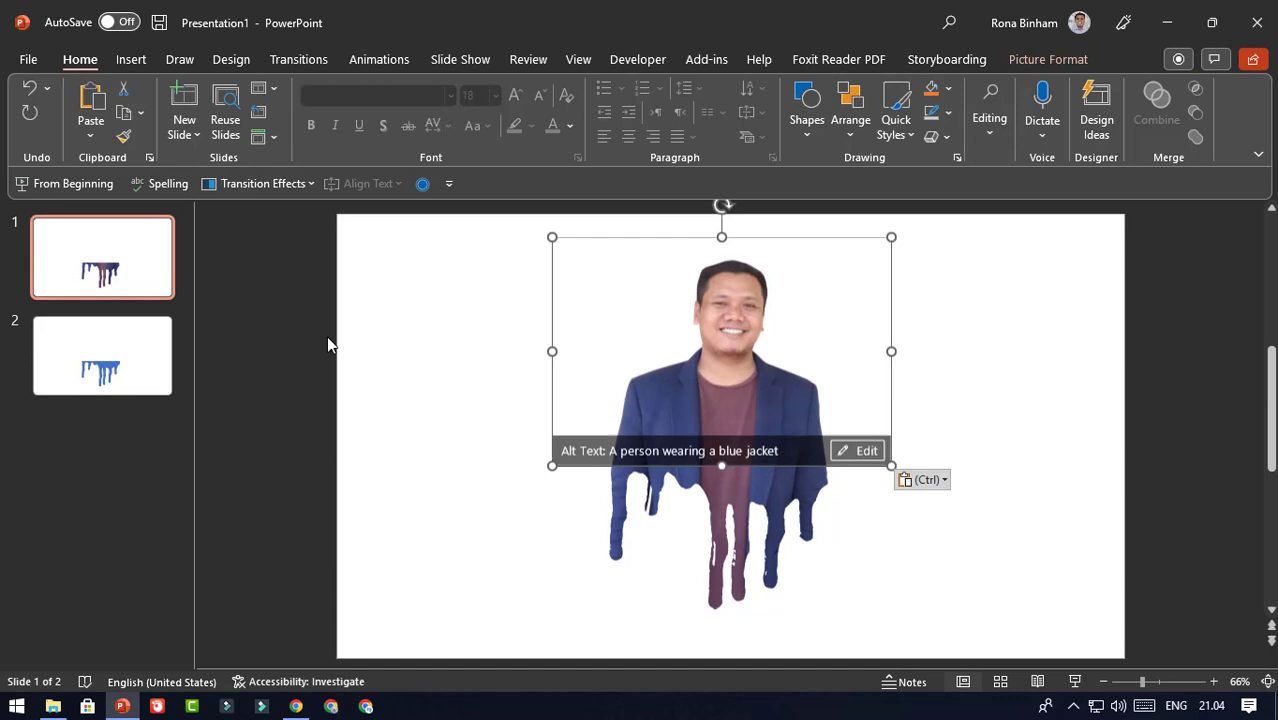
pyautogui.click(1097, 407)
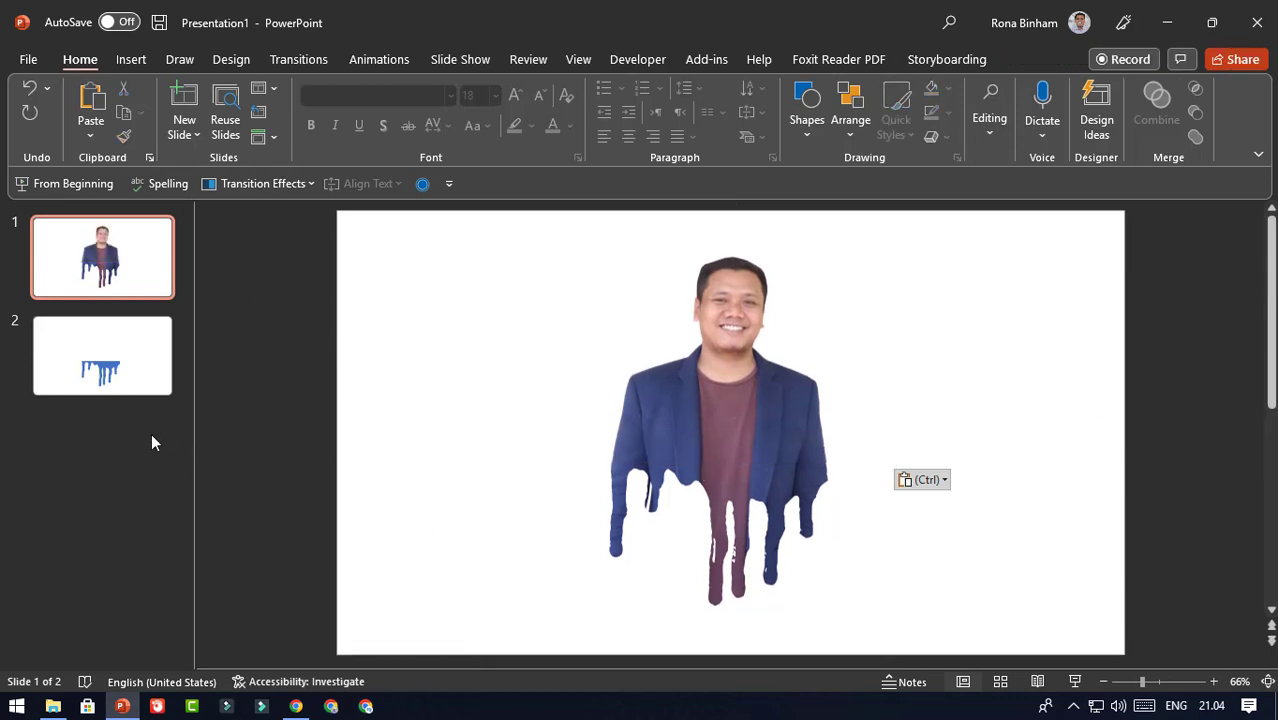
pyautogui.click(133, 376)
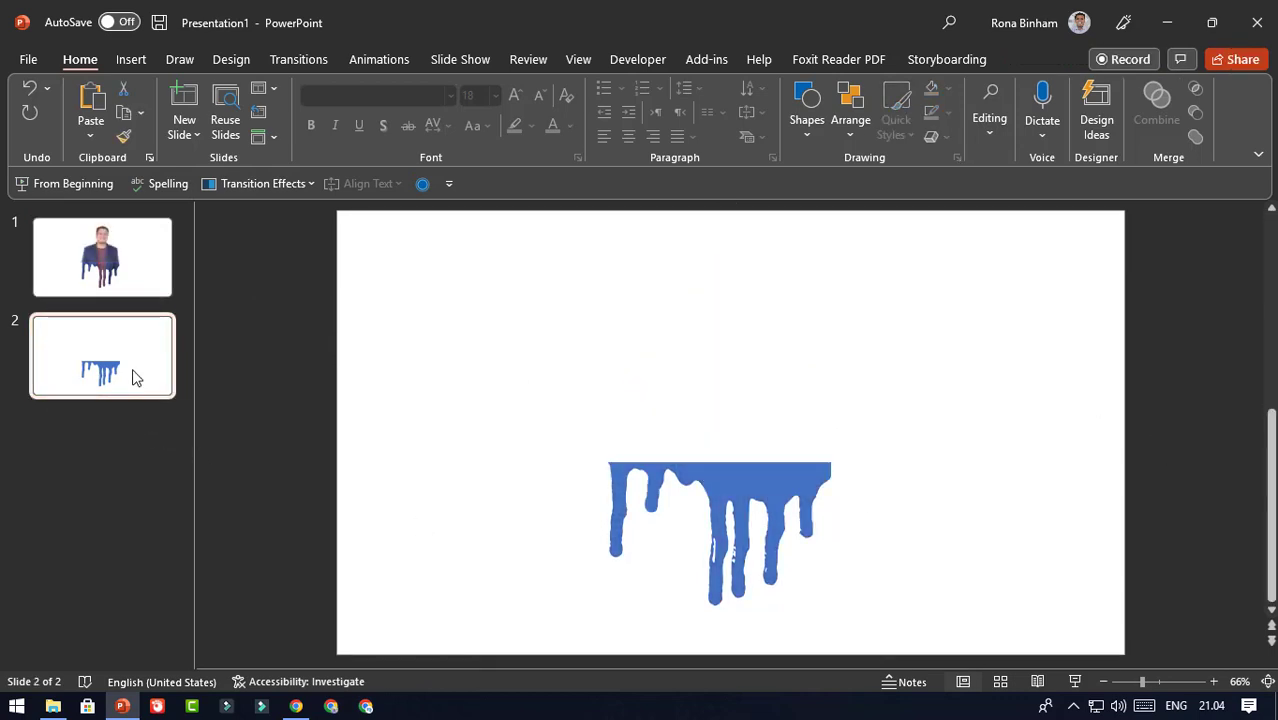
pyautogui.press('Delete')
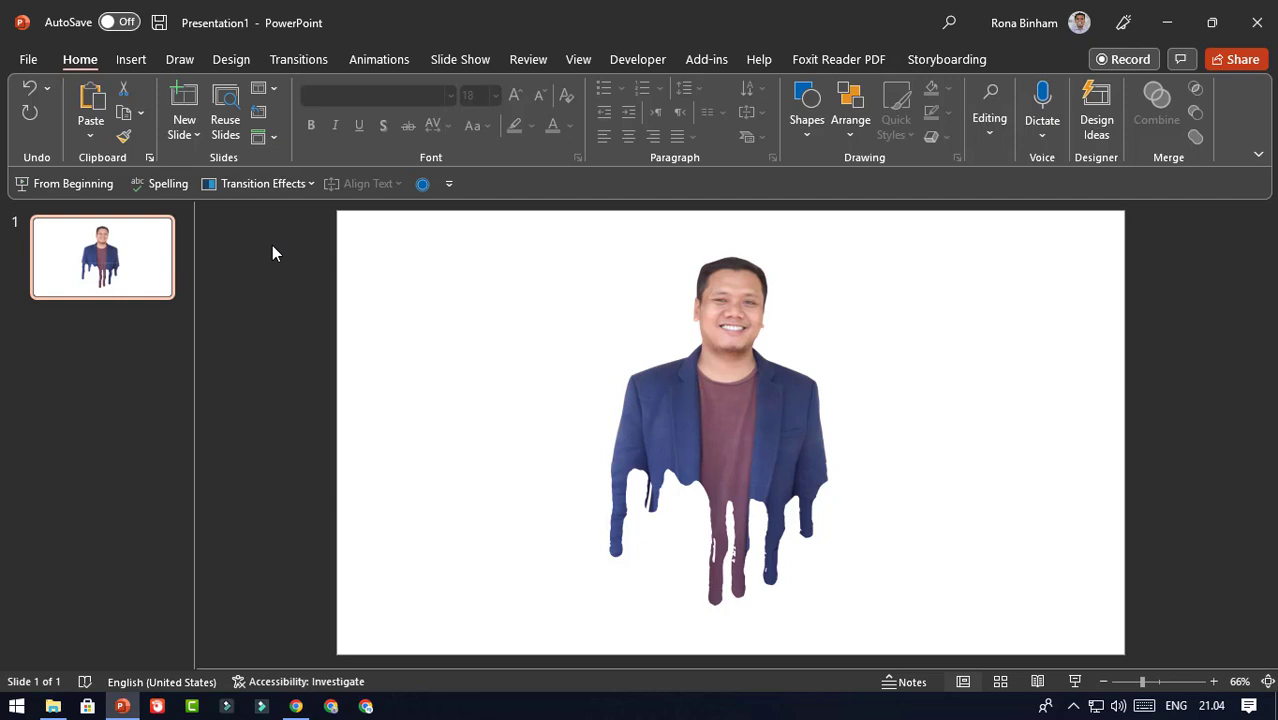
# Add a centred text box on the left with an enlarged letter 'a'.
pyautogui.click(131, 60)
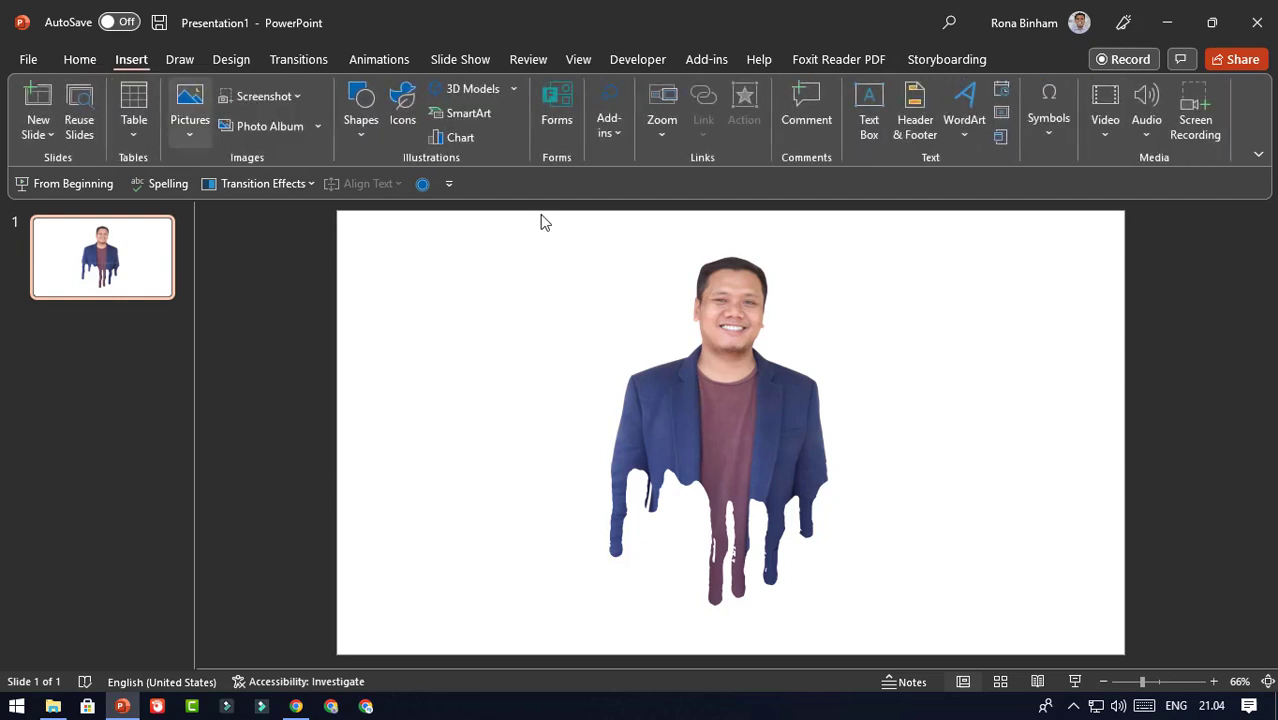
pyautogui.click(868, 130)
pyautogui.click(471, 298)
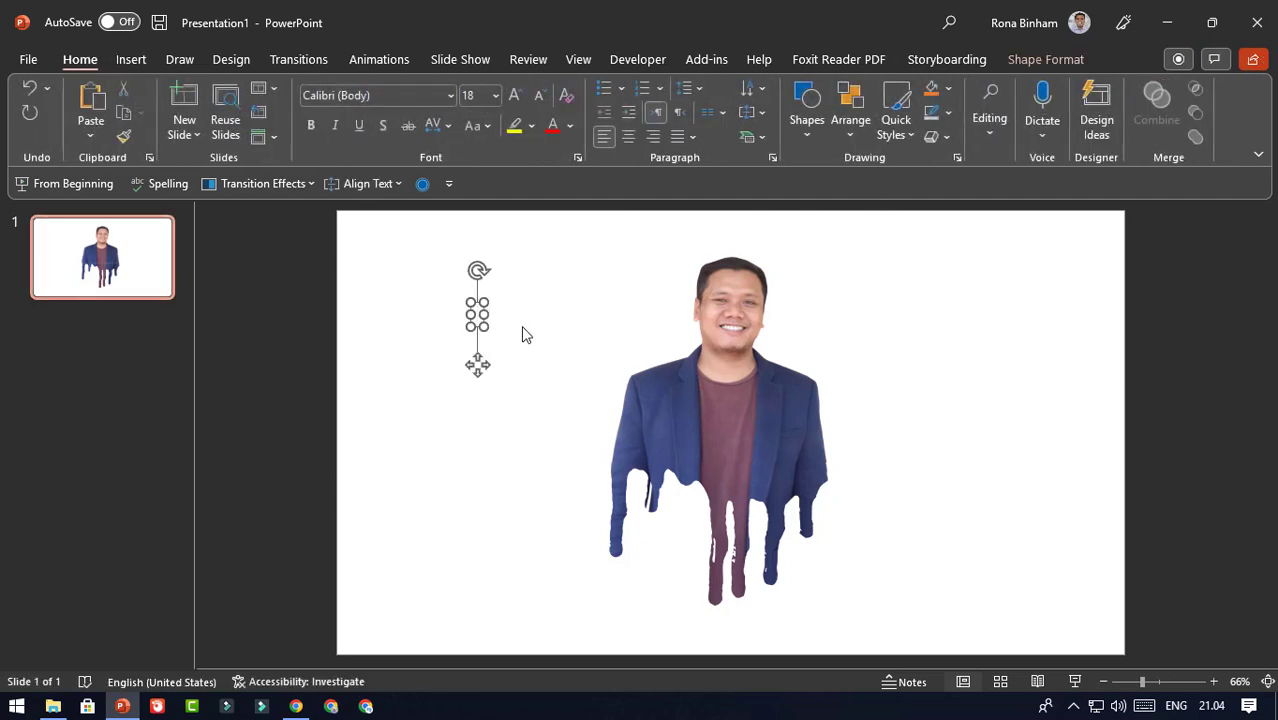
pyautogui.write('a')
pyautogui.hotkey('ctrl', 'a')
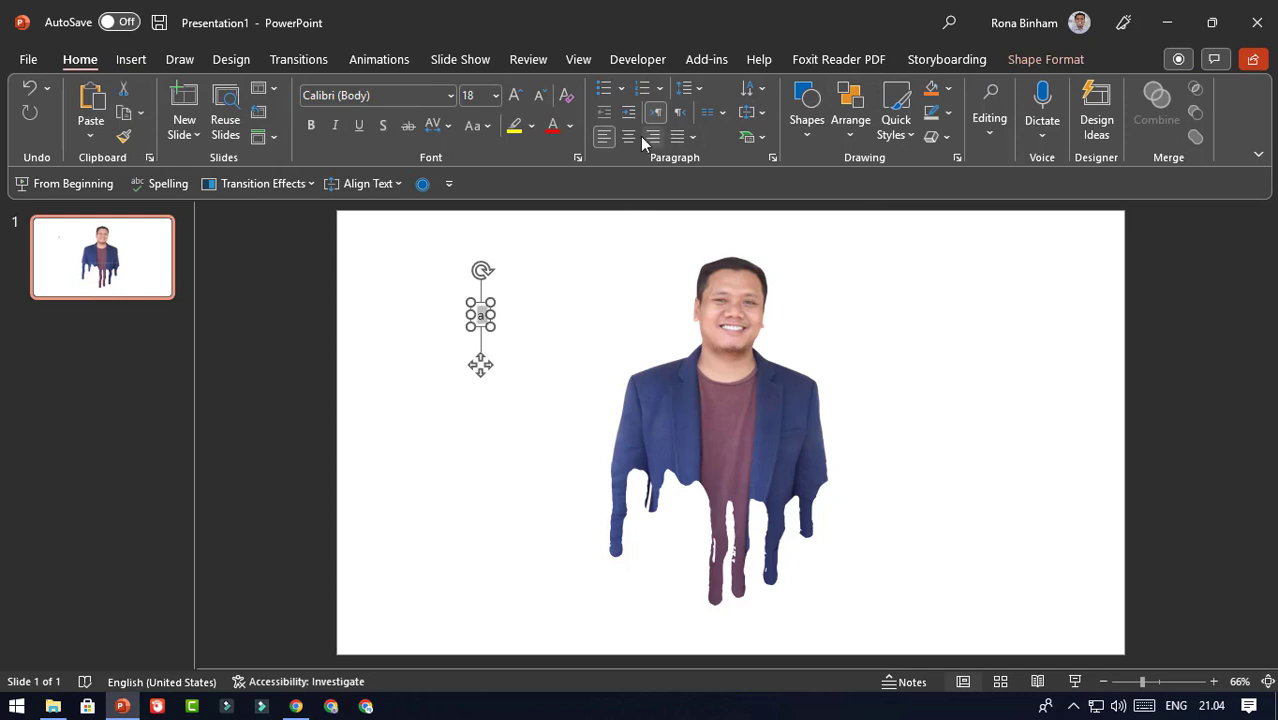
pyautogui.click(630, 137)
pyautogui.click(517, 95)
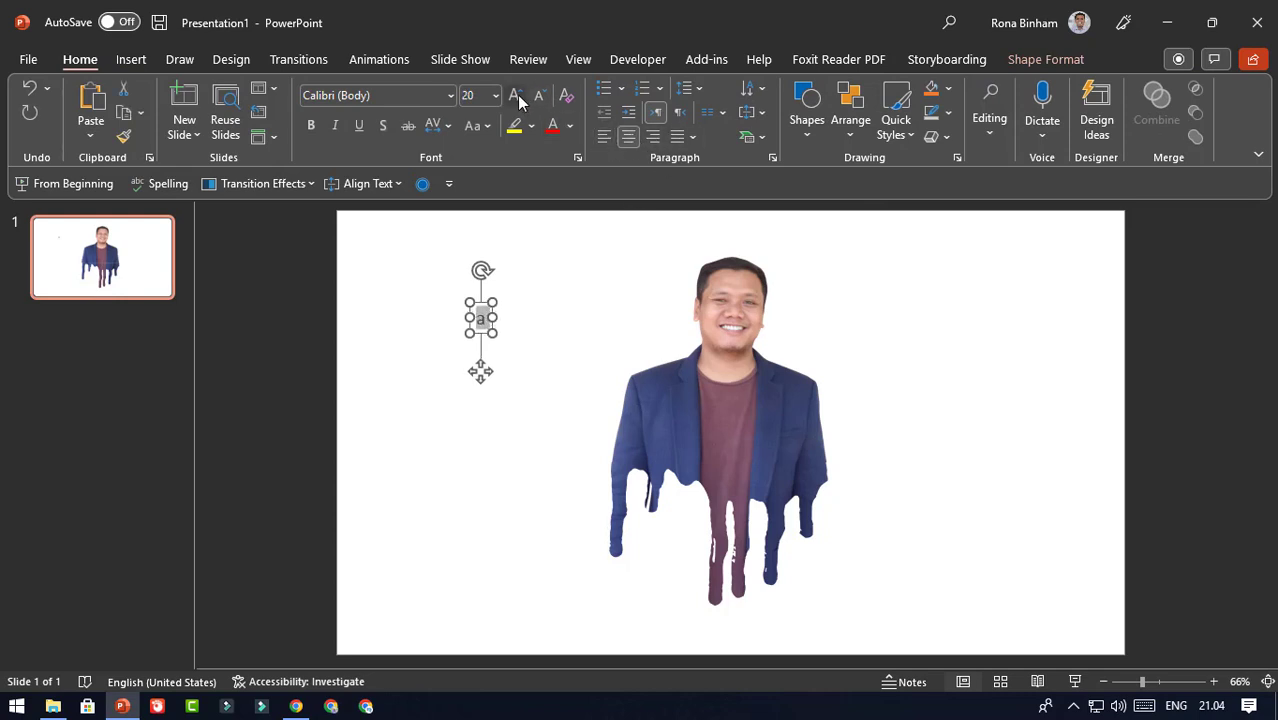
pyautogui.click(517, 95)
pyautogui.click(517, 95)
pyautogui.click(517, 95)
pyautogui.click(517, 95)
pyautogui.click(517, 95)
pyautogui.click(517, 96)
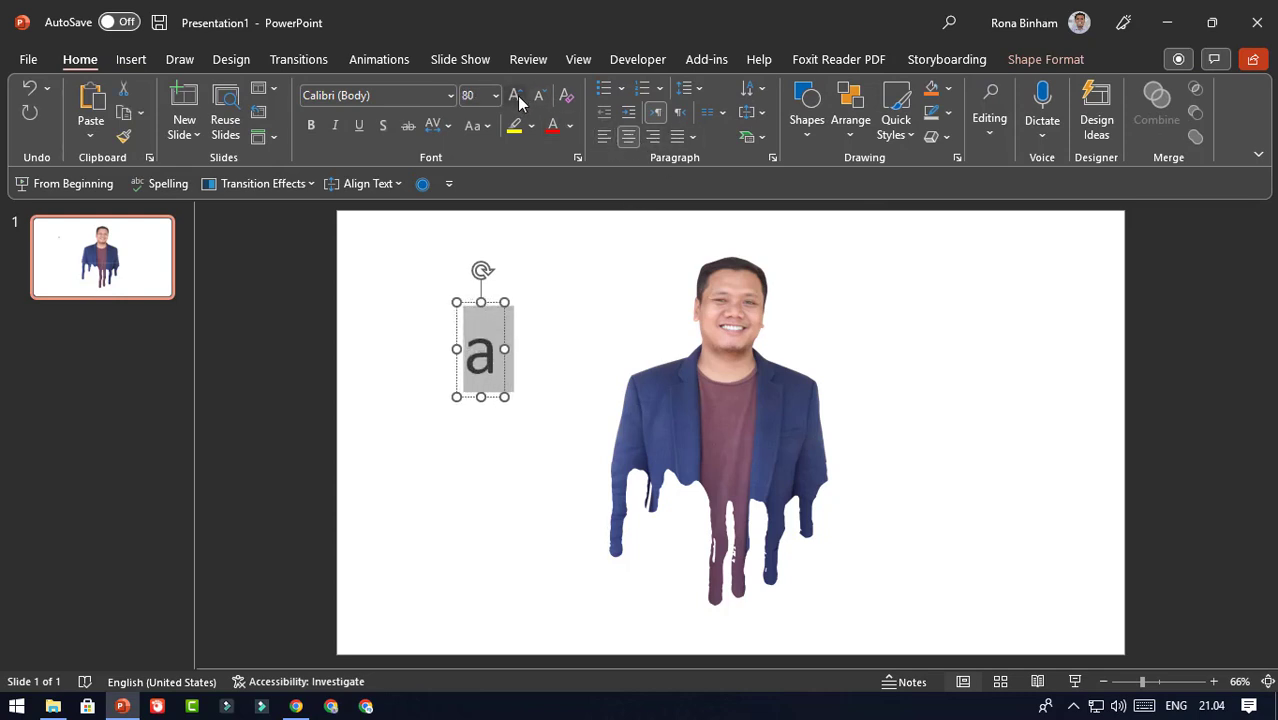
pyautogui.click(517, 96)
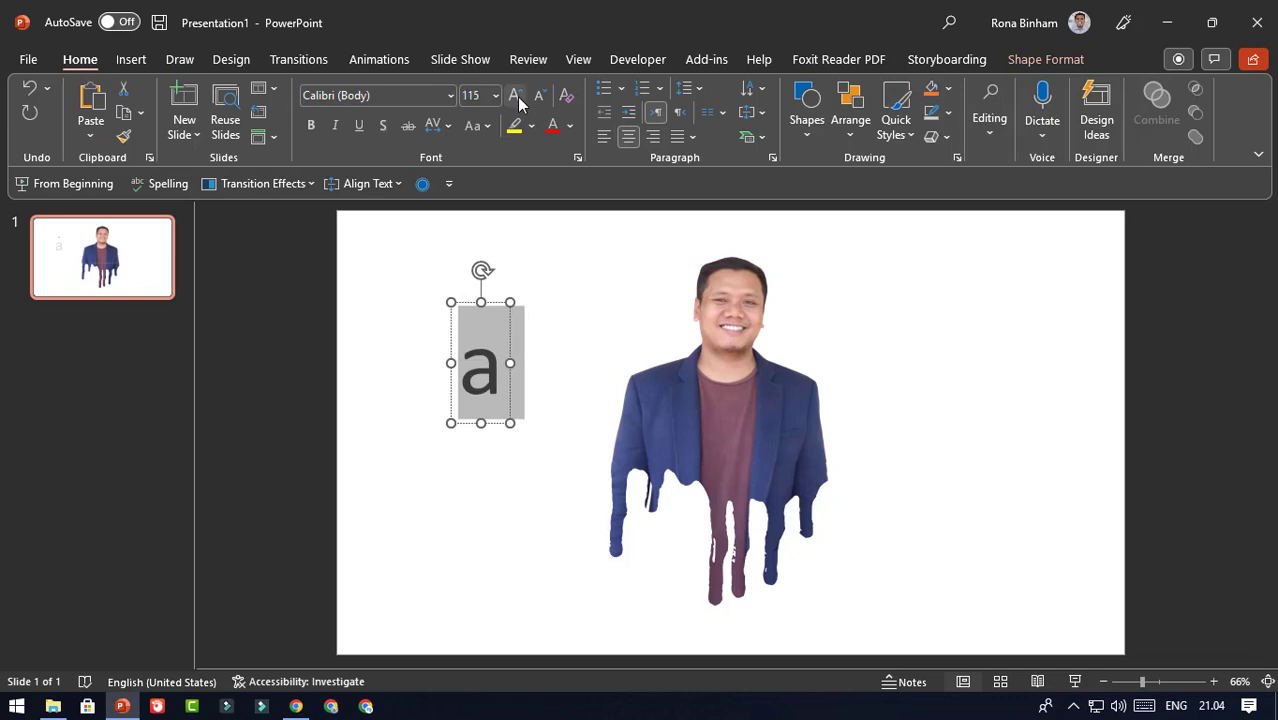
# Apply the WC Rhesus B Bta font to the letter.
pyautogui.click(449, 102)
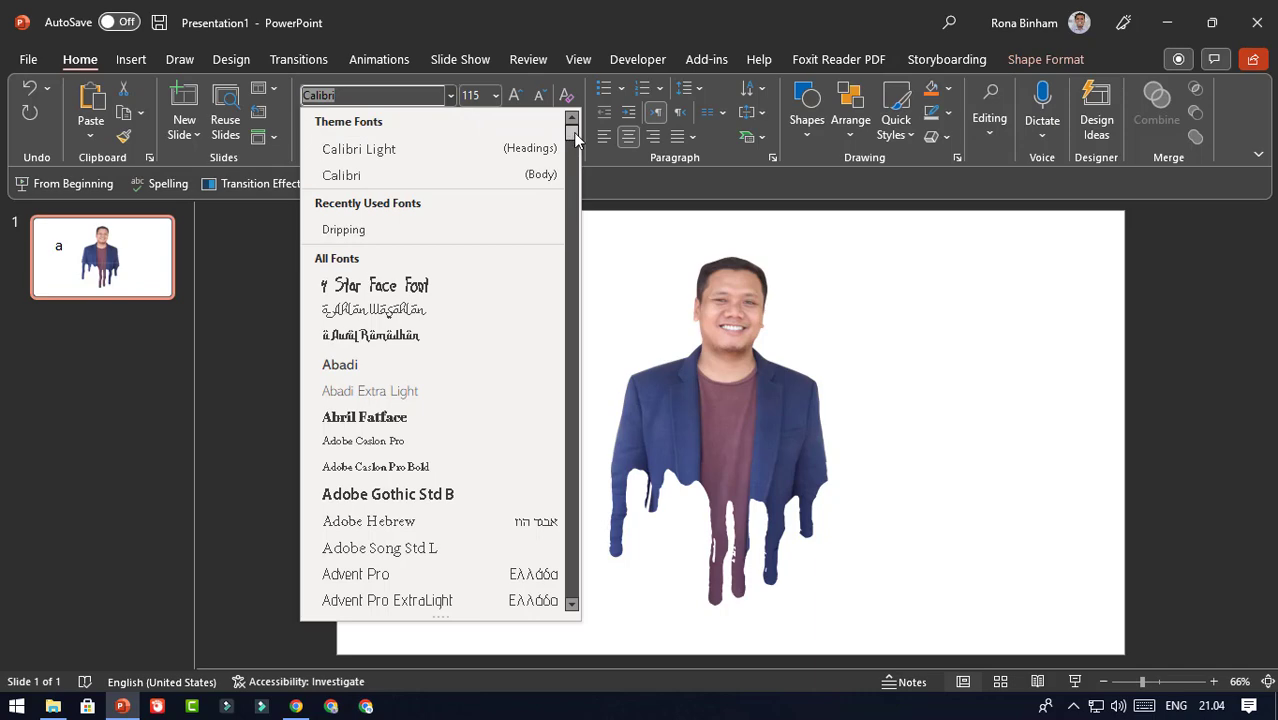
pyautogui.moveTo(575, 138); pyautogui.dragTo(570, 565)
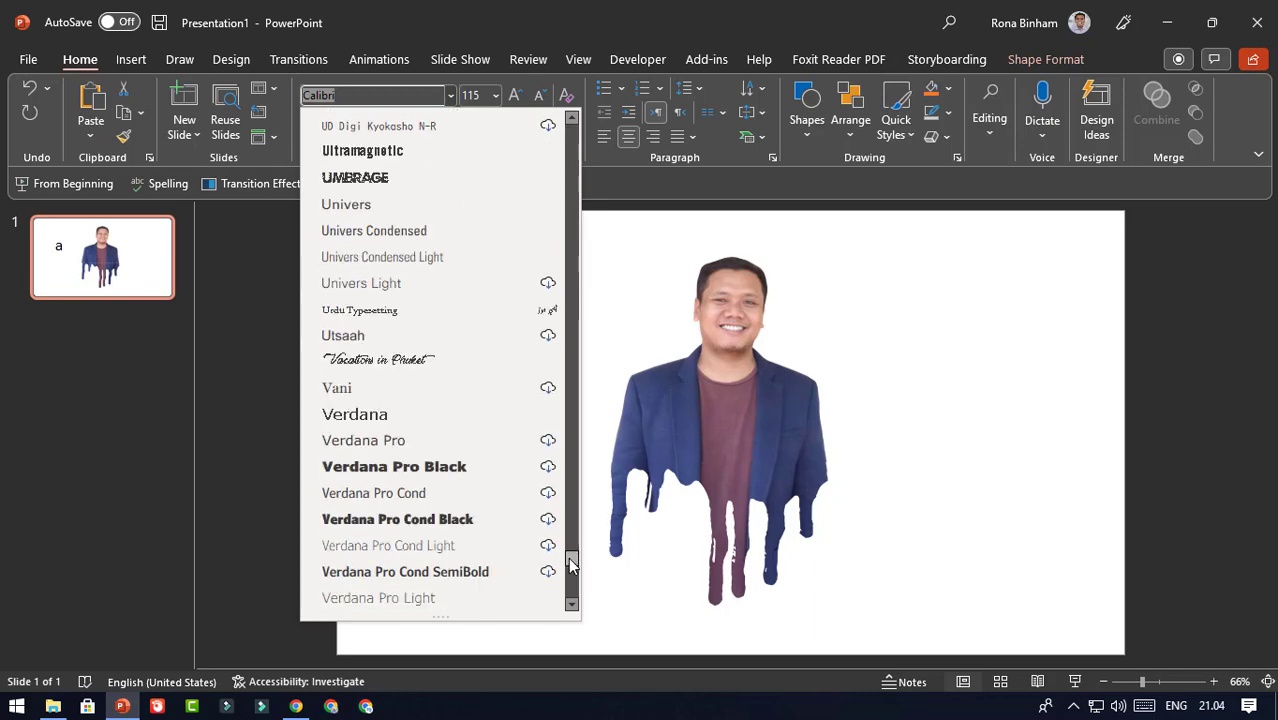
pyautogui.scroll(-4, 509, 502)
pyautogui.scroll(-4, 499, 502)
pyautogui.scroll(-4, 502, 491)
pyautogui.scroll(-4, 507, 487)
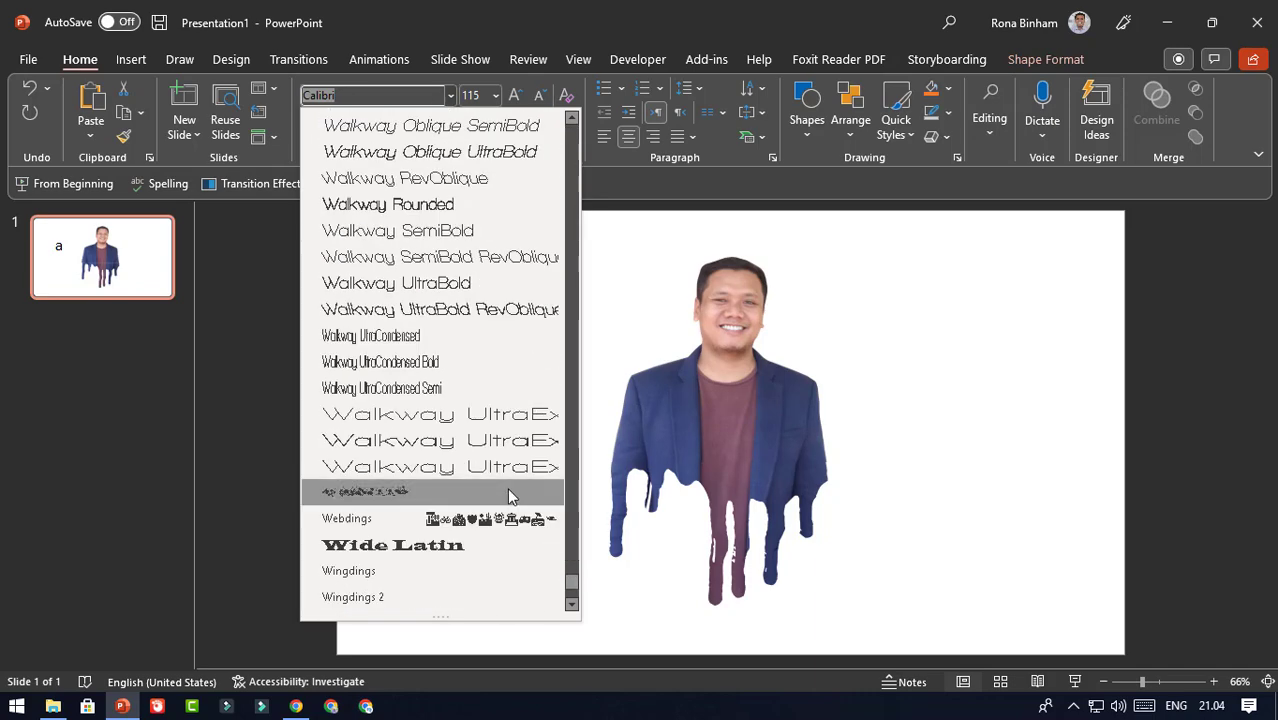
pyautogui.scroll(-2, 507, 487)
pyautogui.click(397, 337)
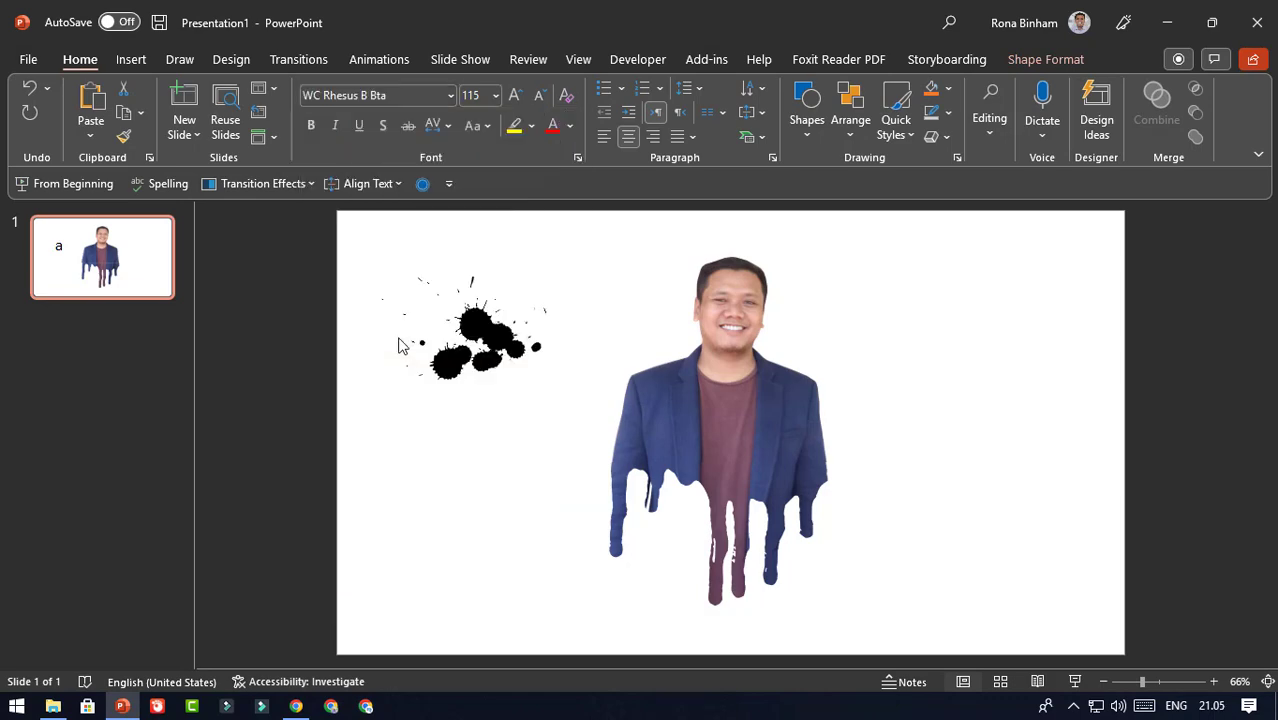
pyautogui.click(397, 340)
pyautogui.click(394, 96)
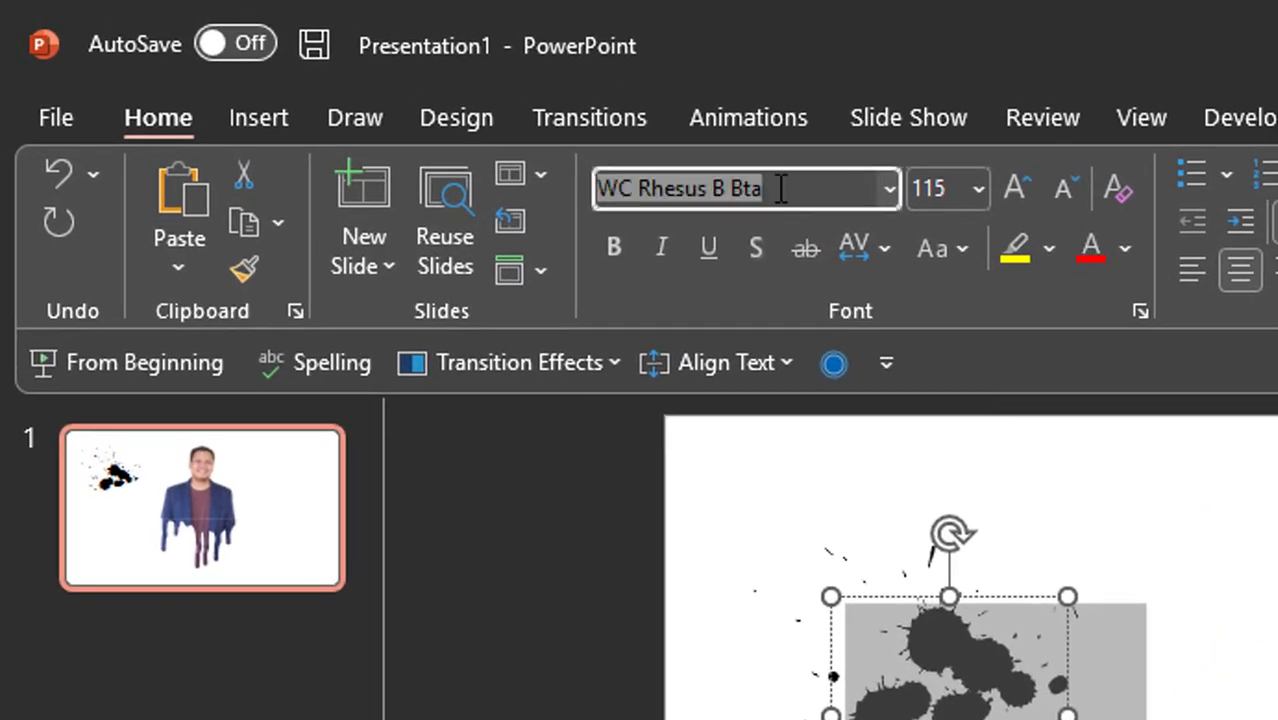
pyautogui.click(789, 188)
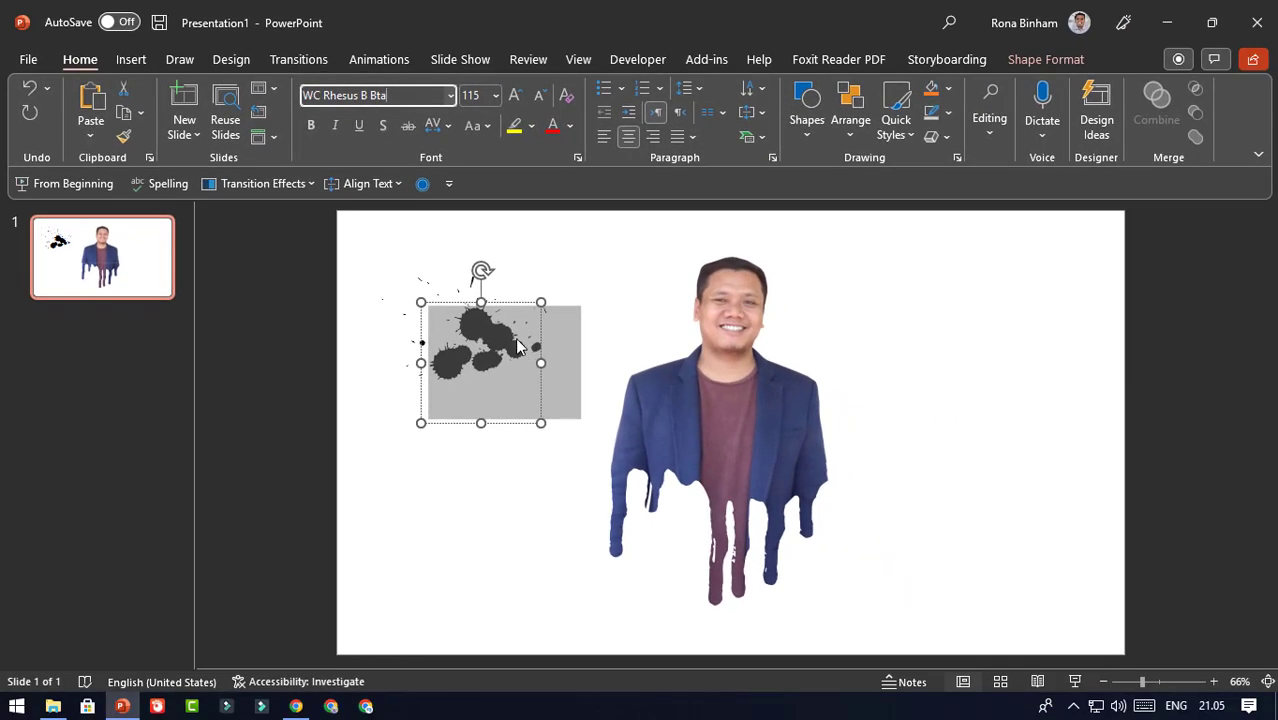
pyautogui.moveTo(517, 345); pyautogui.dragTo(517, 346)
# Replace the glyph with 'b', enlarge it to 199, and move it right of the person.
pyautogui.press('BackSpace')
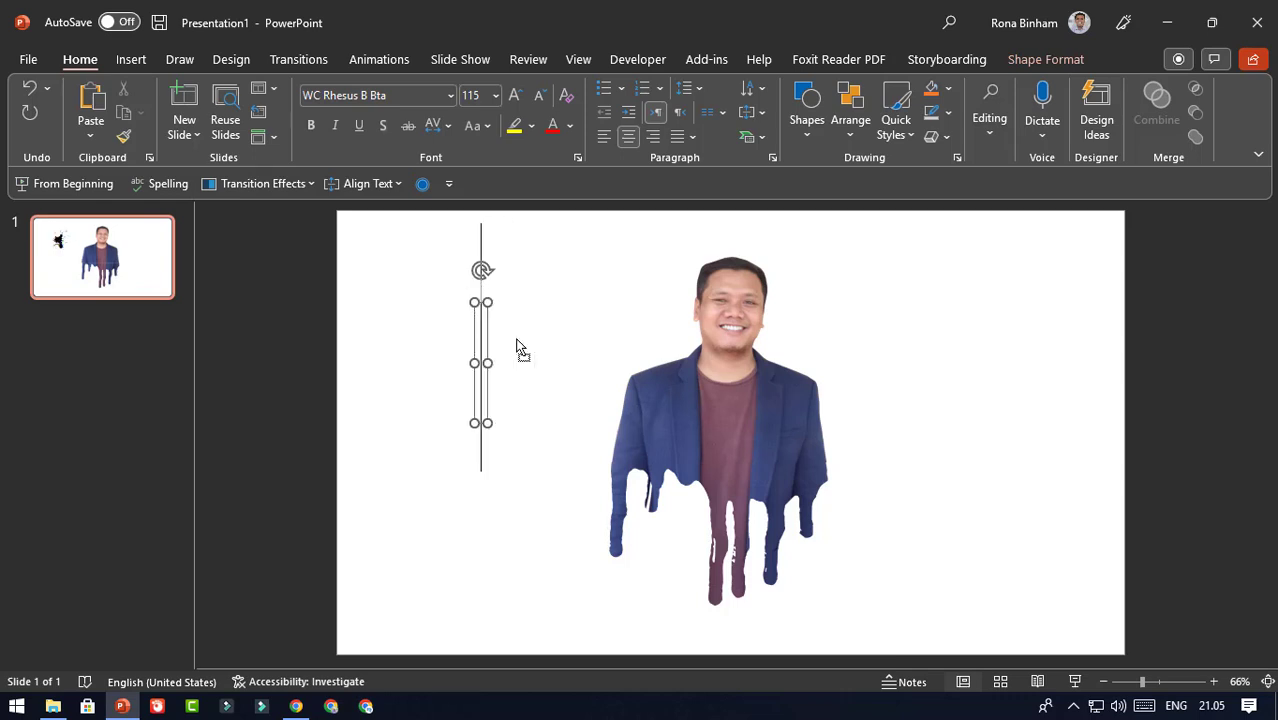
pyautogui.write('b')
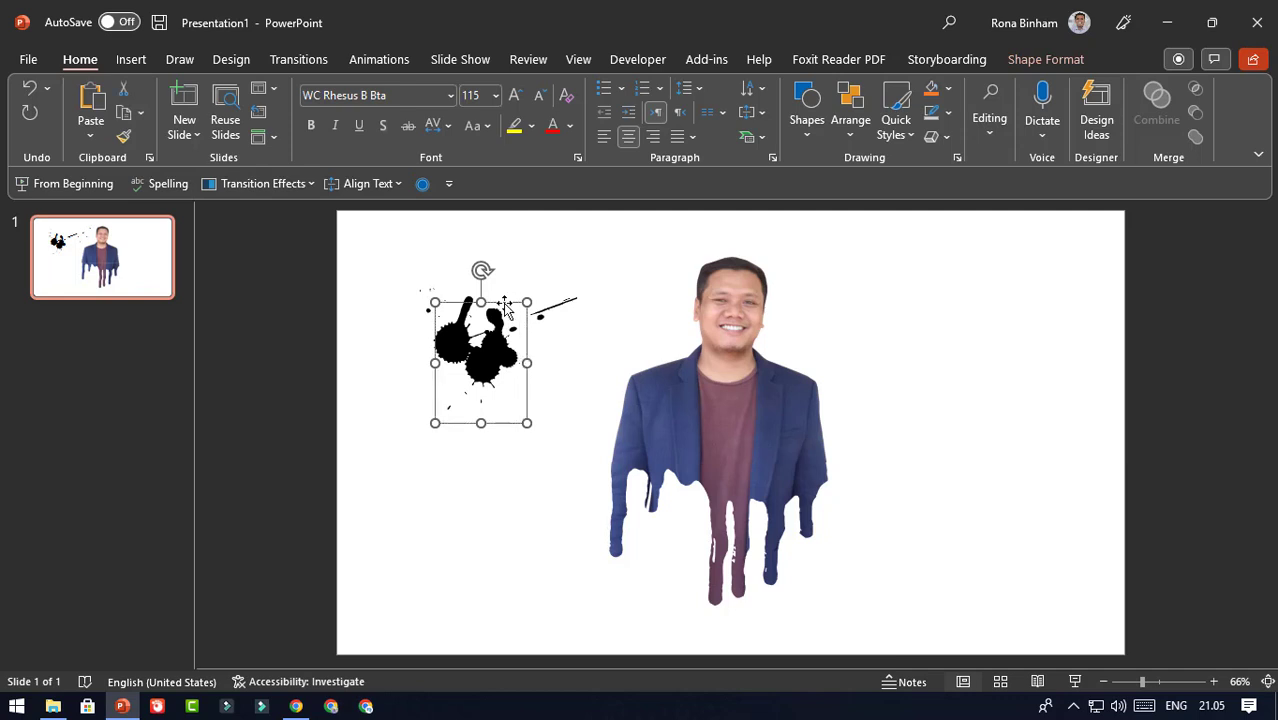
pyautogui.click(514, 95)
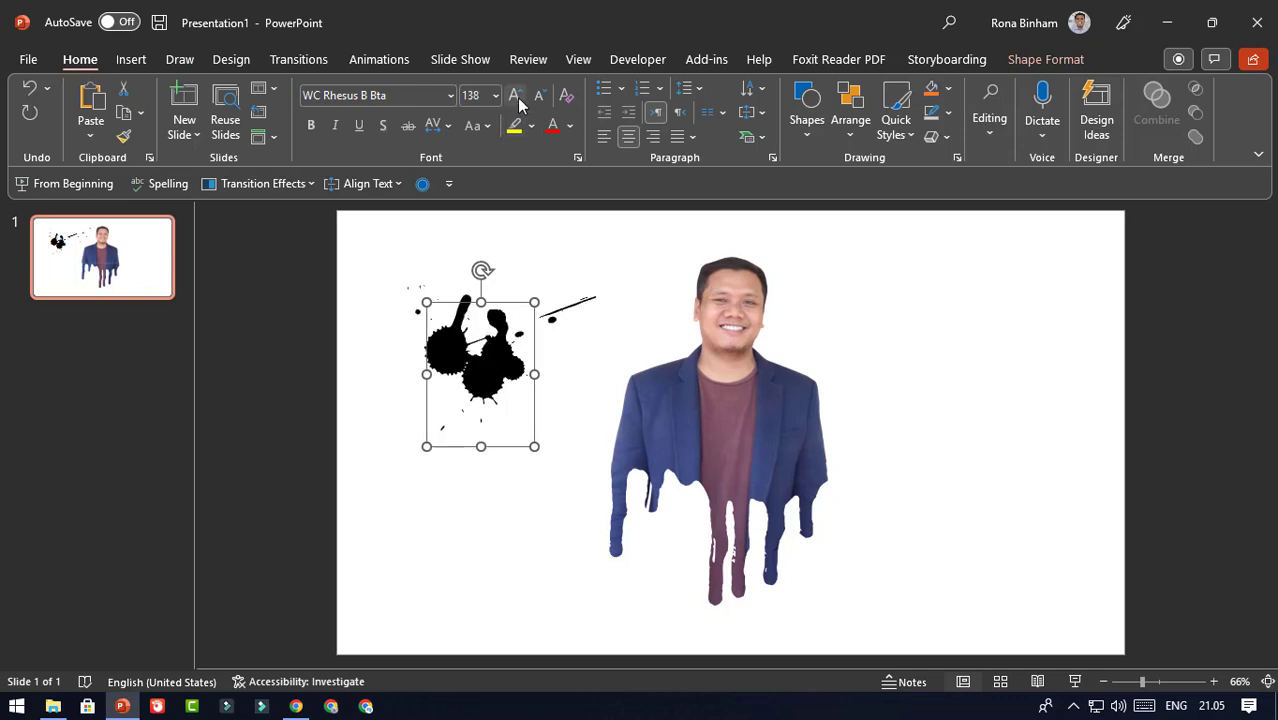
pyautogui.click(514, 95)
pyautogui.click(514, 95)
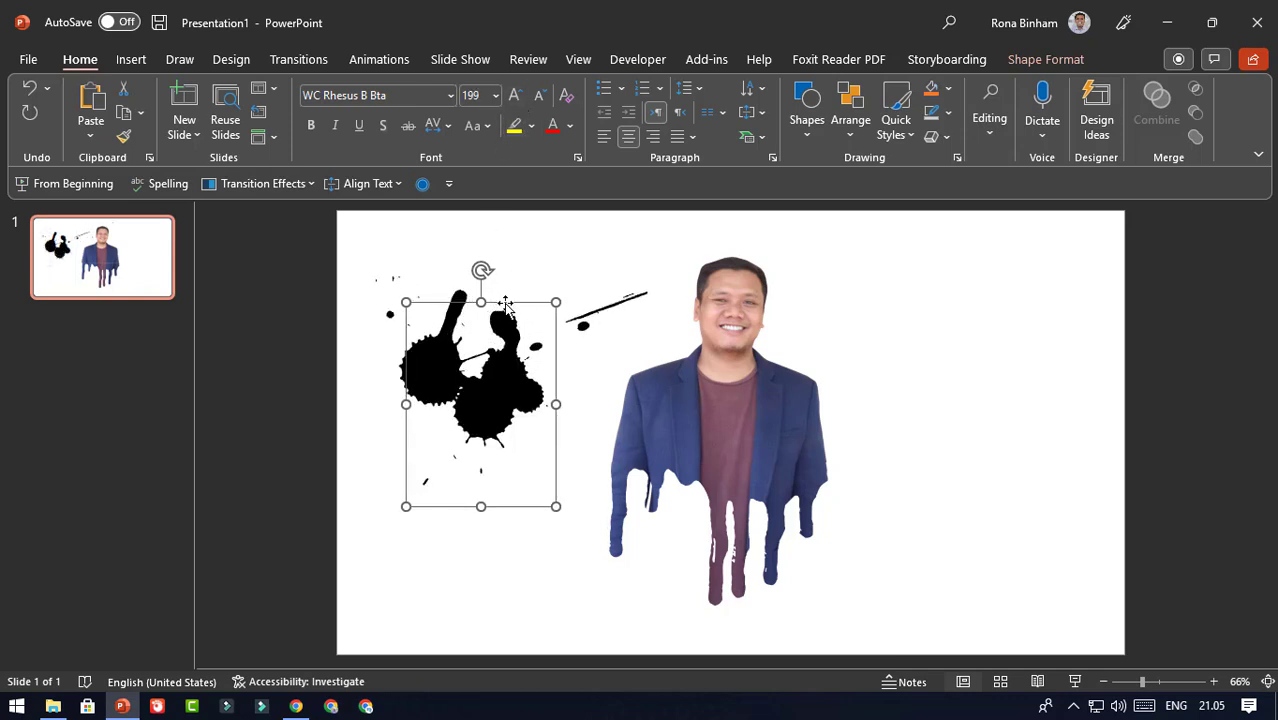
pyautogui.moveTo(506, 305); pyautogui.dragTo(962, 305)
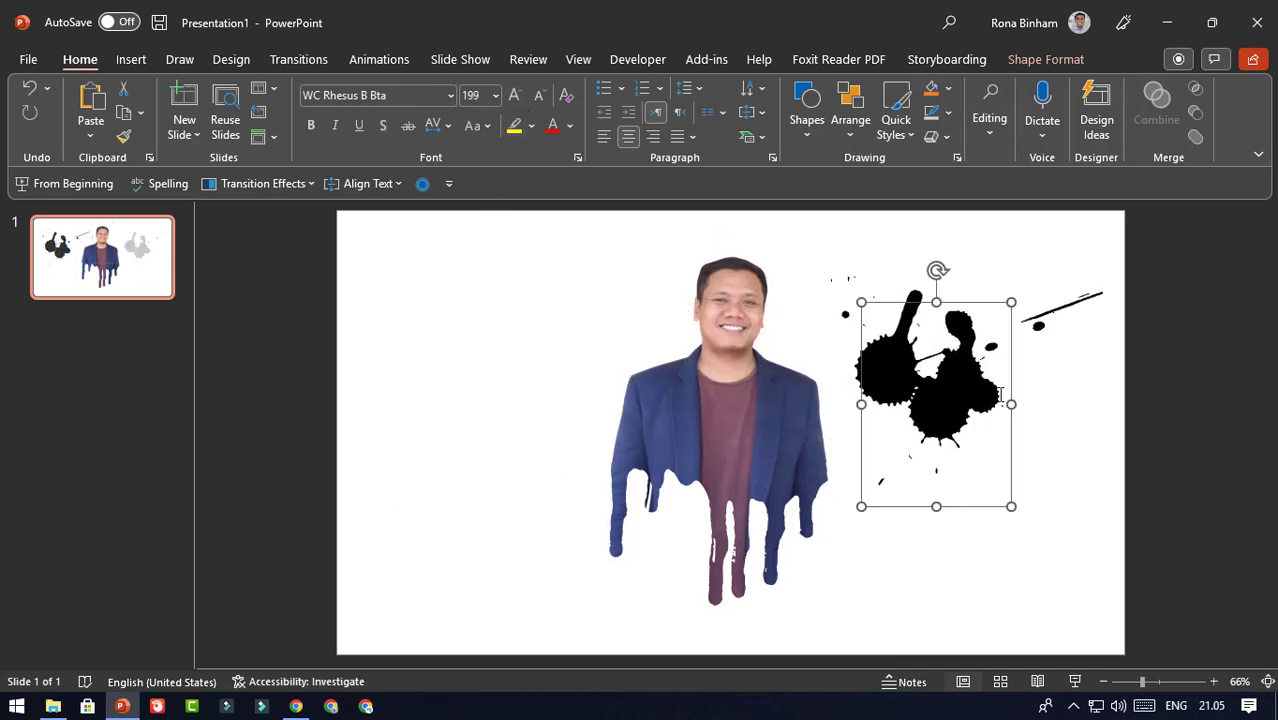
pyautogui.click(1132, 416)
# Draw a rectangle over the ink splatter on the slide's right side.
pyautogui.click(134, 62)
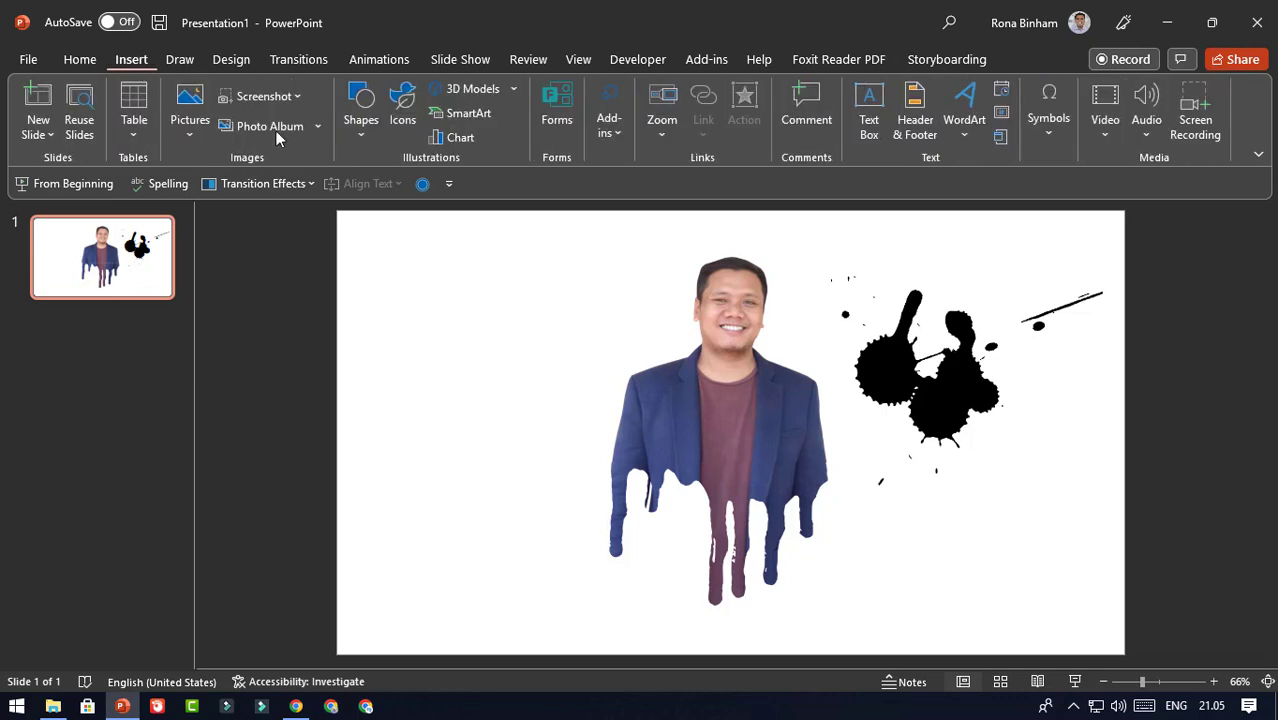
pyautogui.click(361, 112)
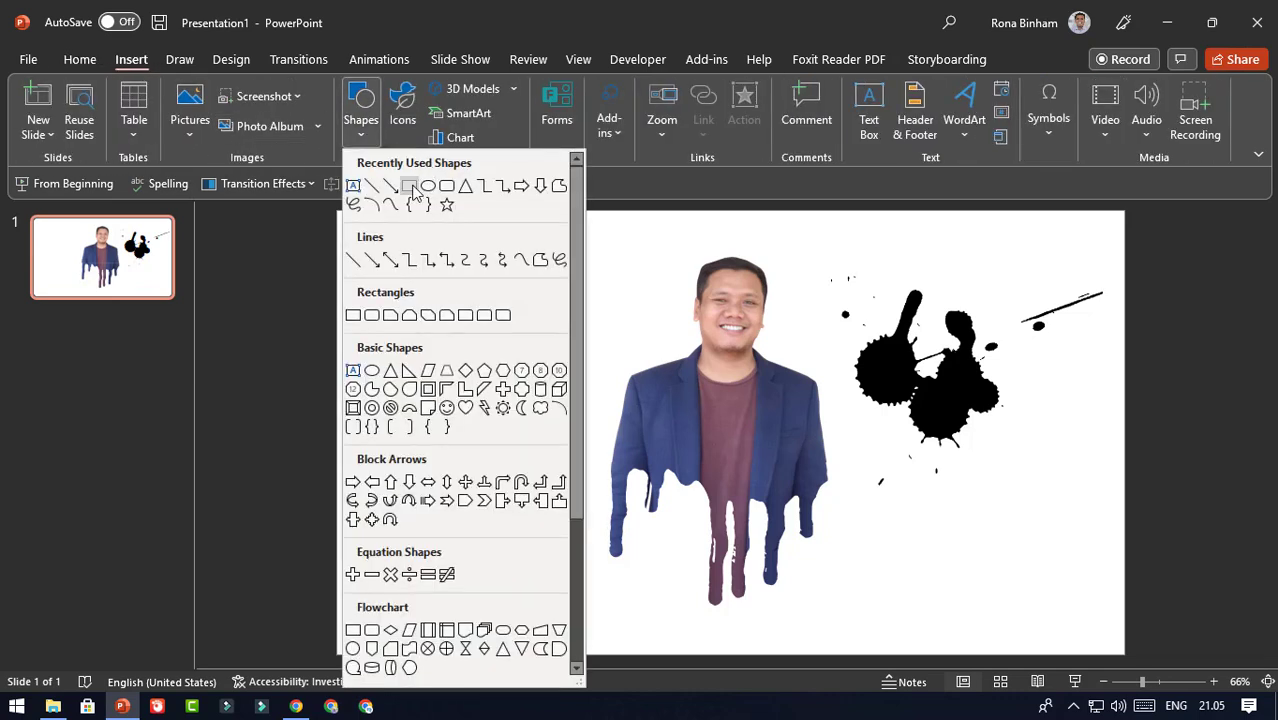
pyautogui.click(410, 186)
pyautogui.moveTo(806, 249); pyautogui.dragTo(1145, 547)
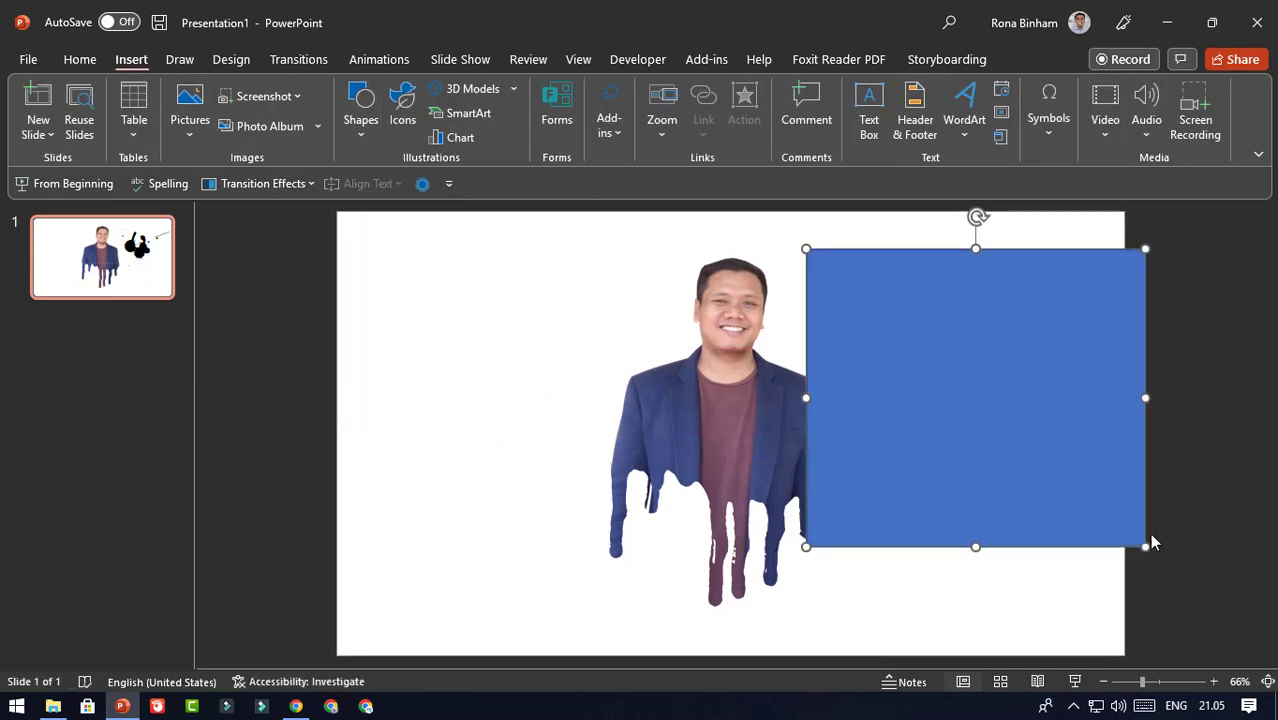
# Send the blue rectangle to the back and select it together with the ink splatter.
pyautogui.rightClick(1052, 323)
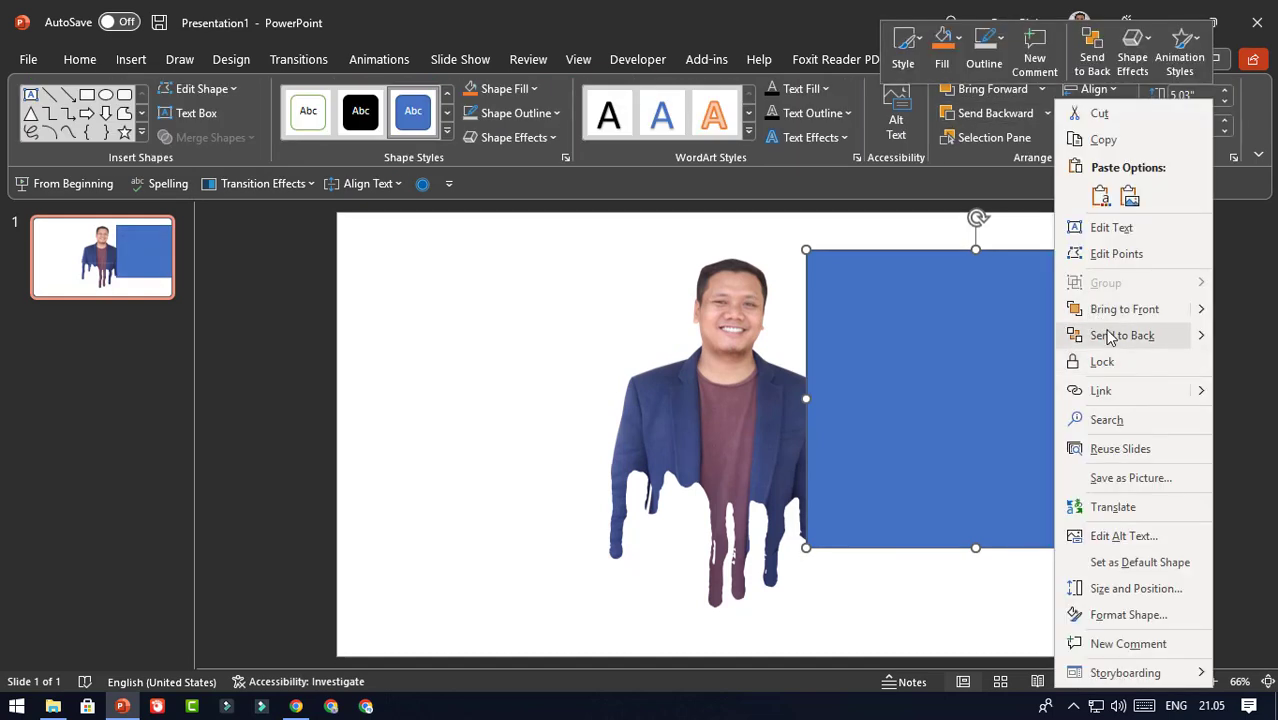
pyautogui.click(1108, 334)
pyautogui.click(1166, 318)
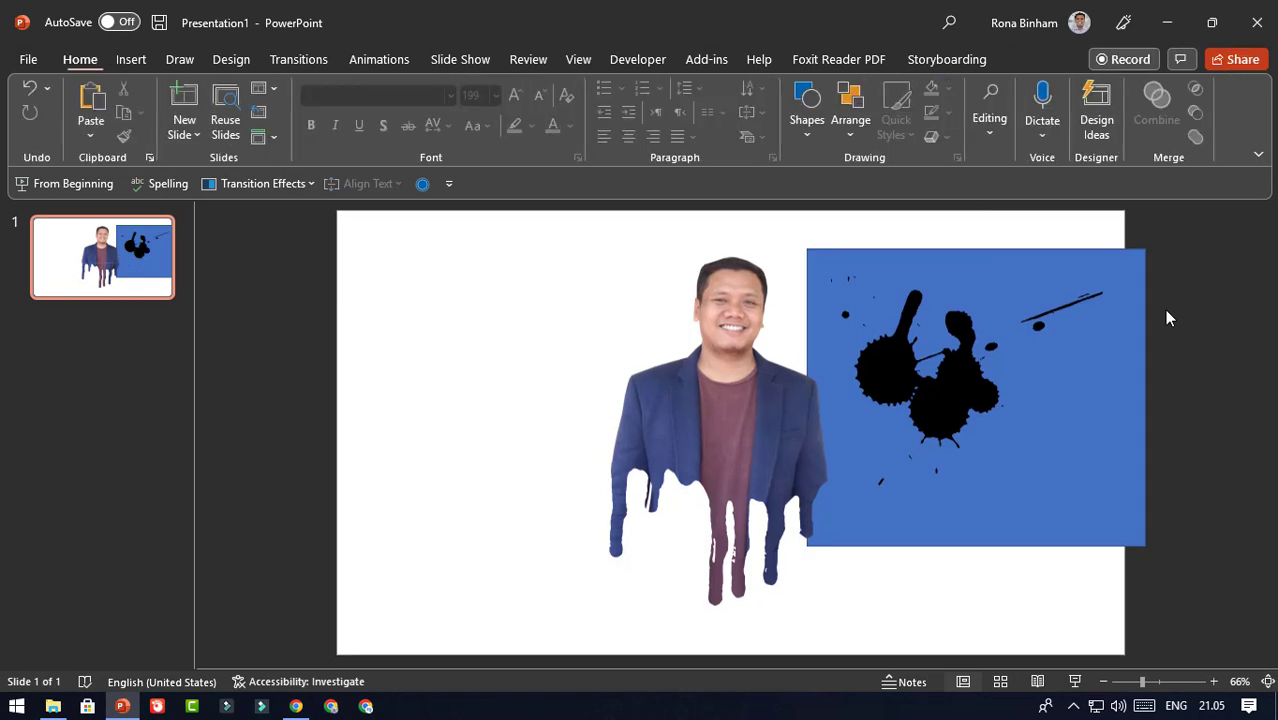
pyautogui.click(1112, 444)
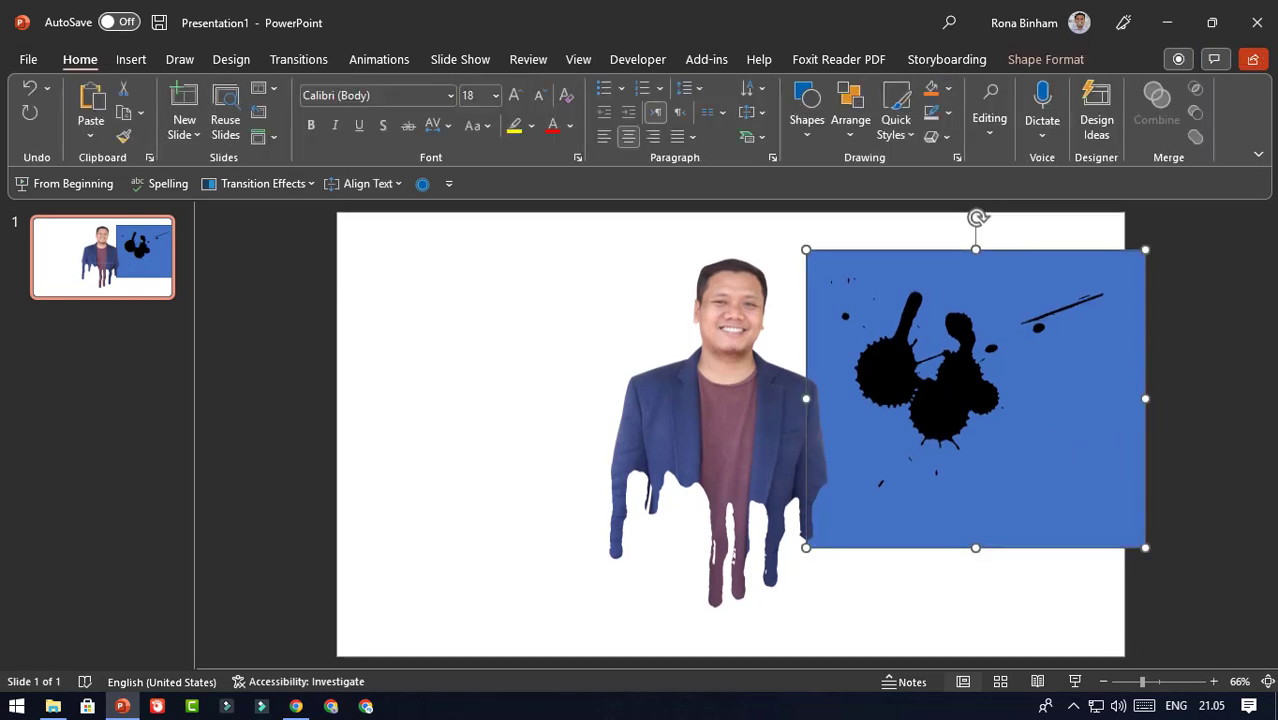
pyautogui.keyDown('shift'); pyautogui.click(940, 350); pyautogui.keyUp('shift')
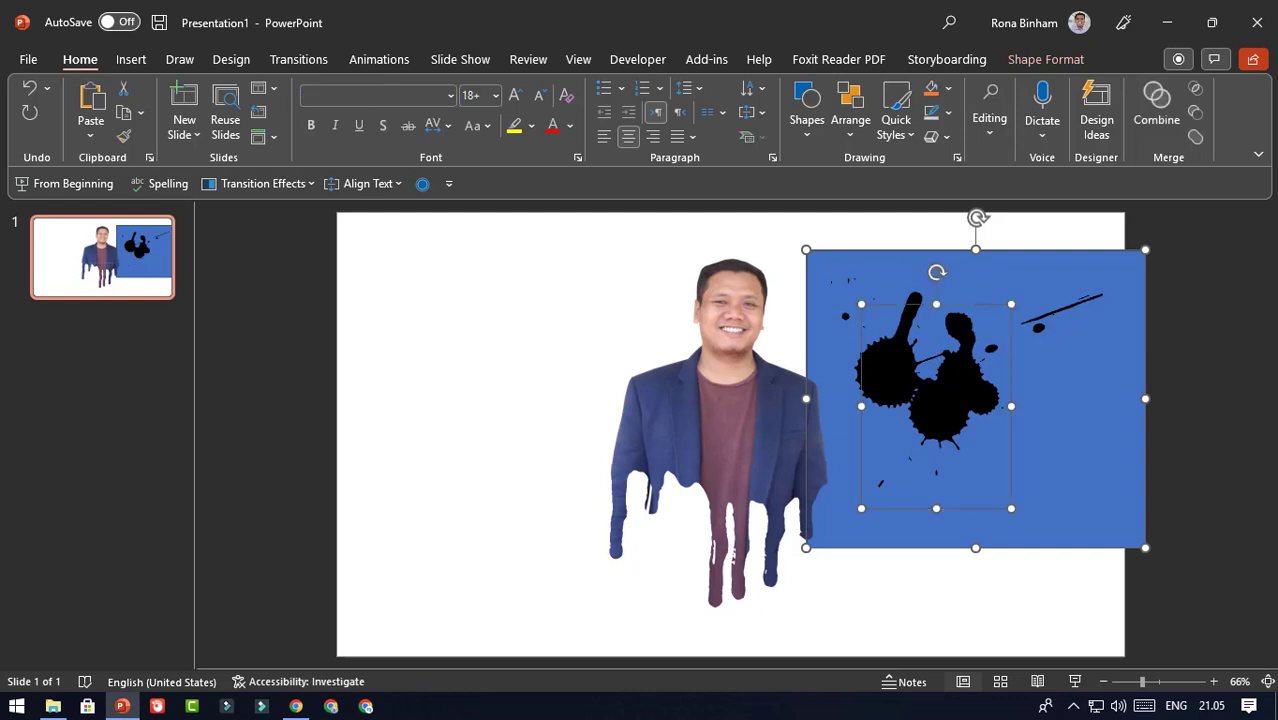
# Fragment the rectangle and splatter with Merge Shapes and delete the leftover rectangle piece.
pyautogui.click(1012, 60)
pyautogui.click(232, 140)
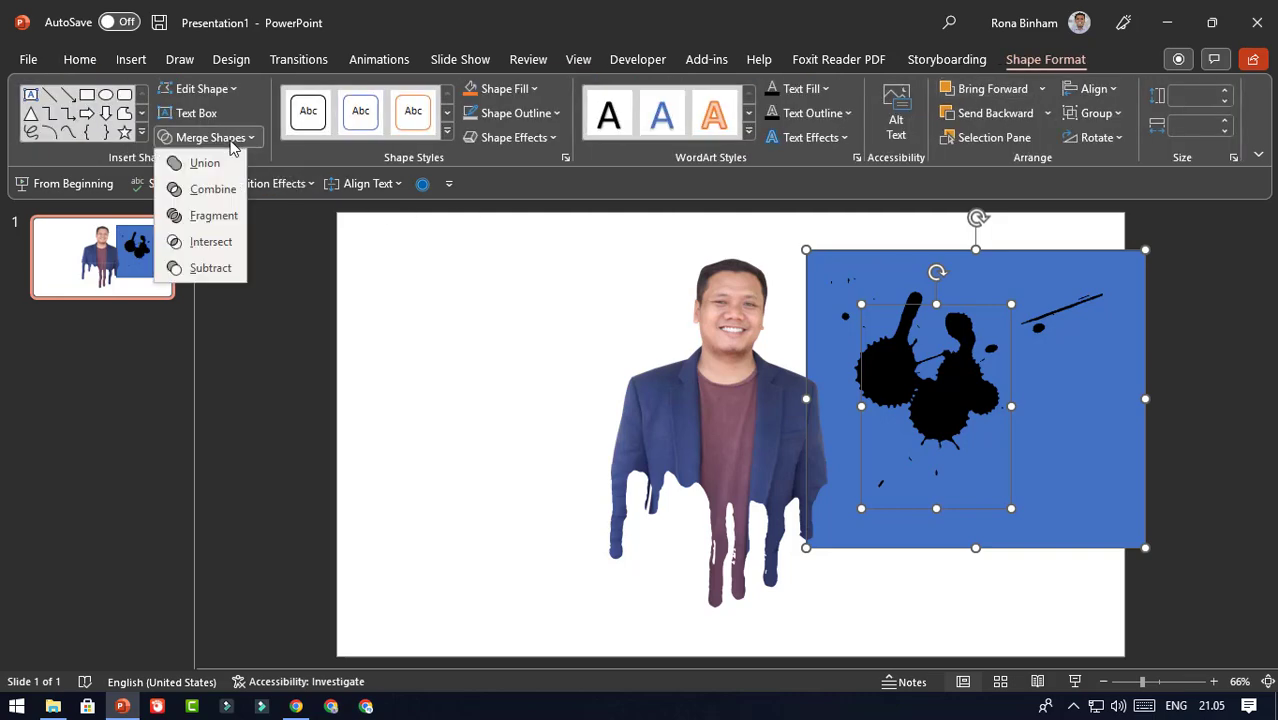
pyautogui.click(226, 216)
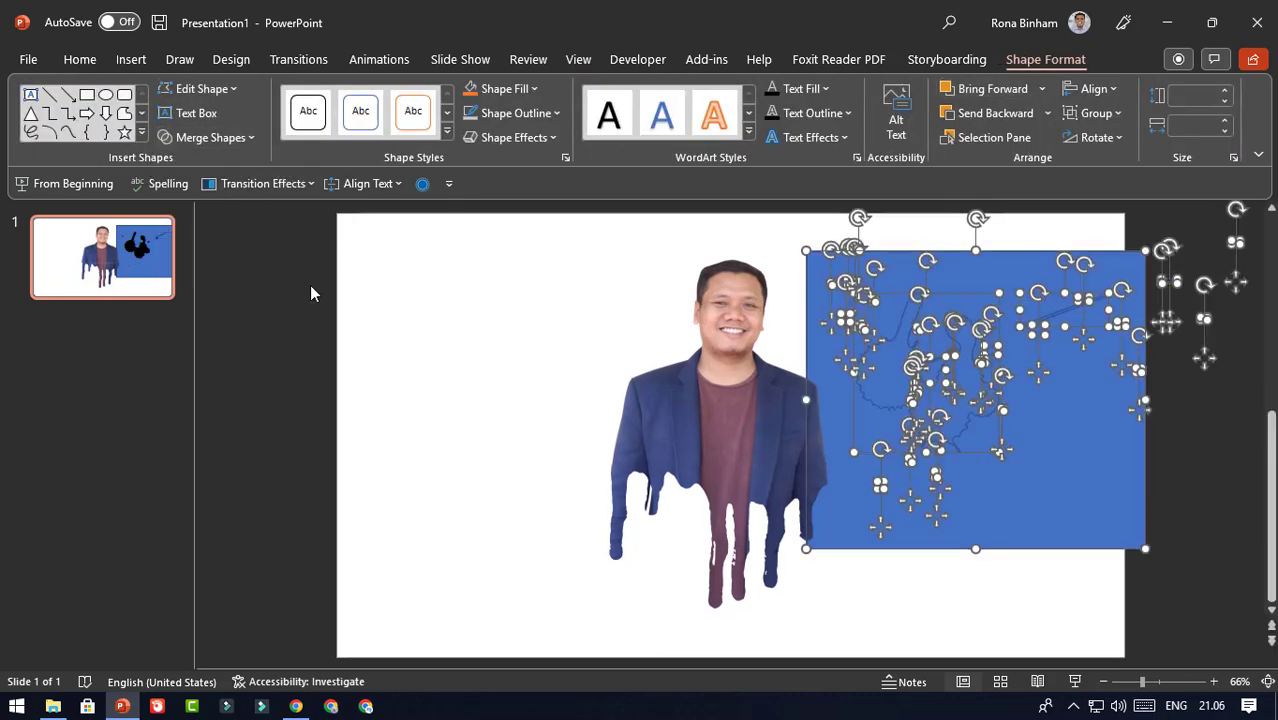
pyautogui.click(1170, 506)
pyautogui.click(1113, 476)
pyautogui.press('Delete')
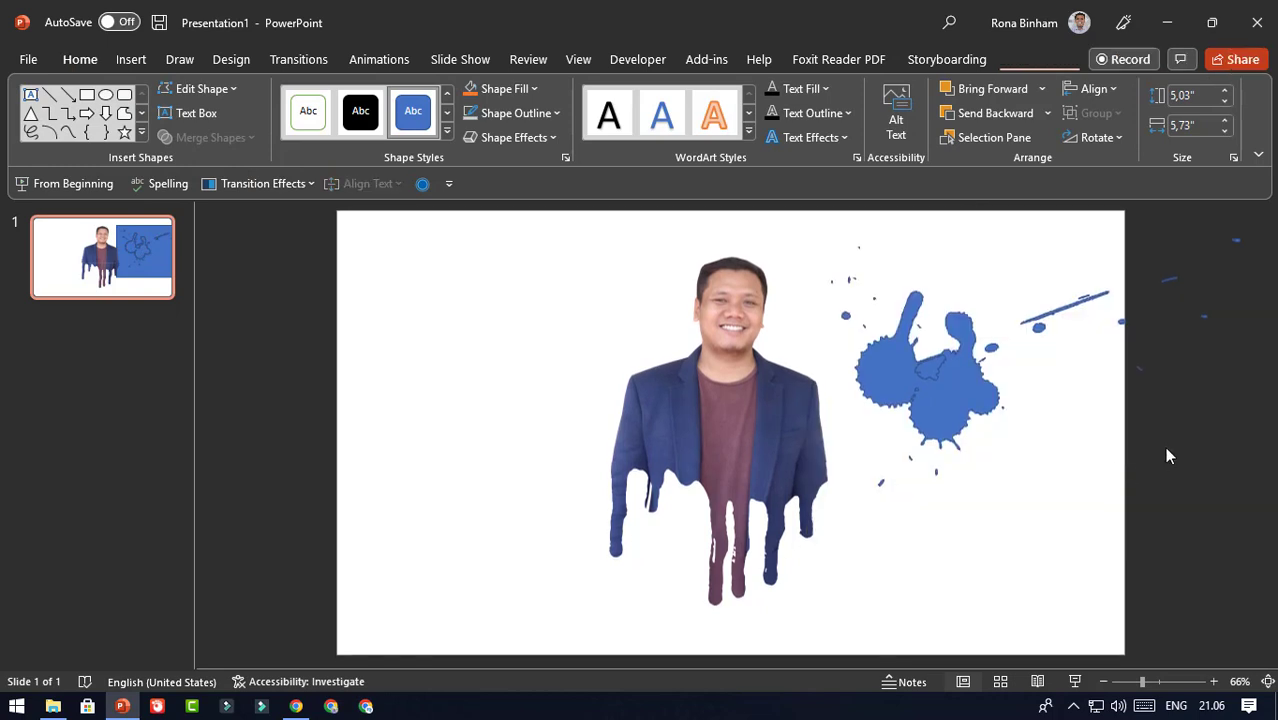
# Delete the stray fragments, thin streak and drips around the splatter.
pyautogui.moveTo(1212, 440); pyautogui.dragTo(1102, 230)
pyautogui.press('Delete')
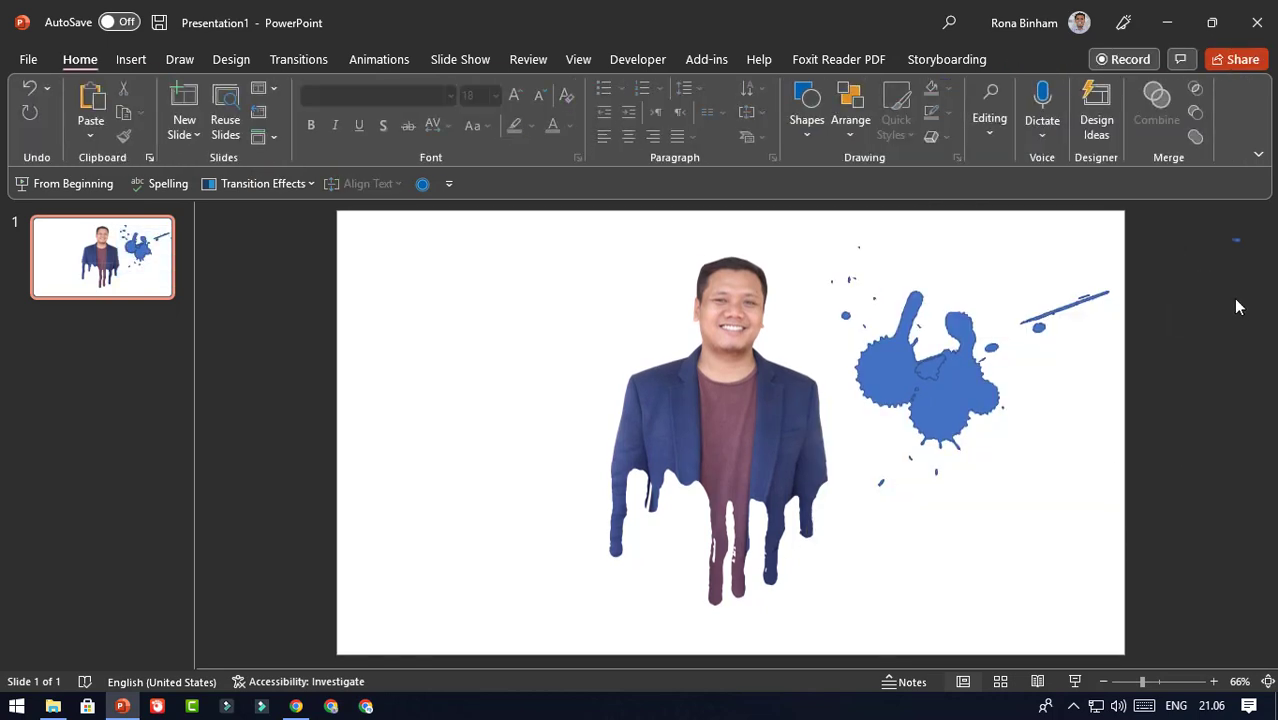
pyautogui.moveTo(1211, 214); pyautogui.dragTo(1252, 262)
pyautogui.press('Delete')
pyautogui.moveTo(1144, 402); pyautogui.dragTo(1019, 262)
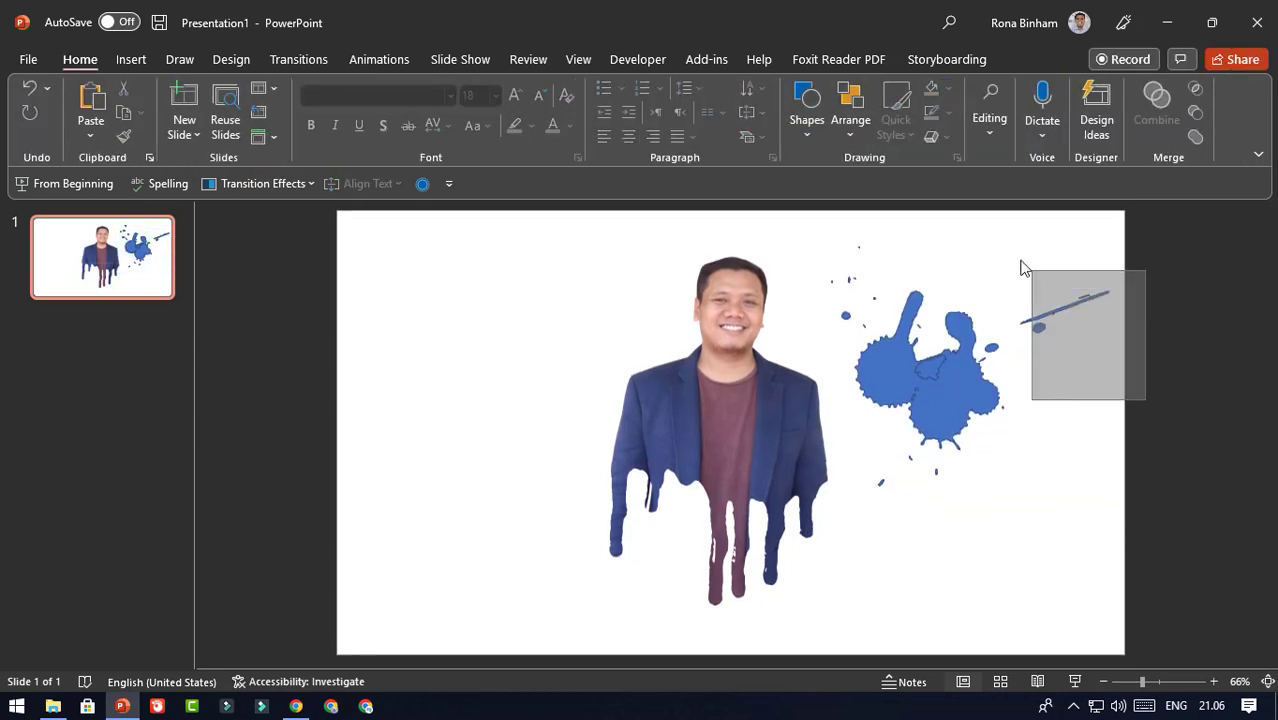
pyautogui.press('Delete')
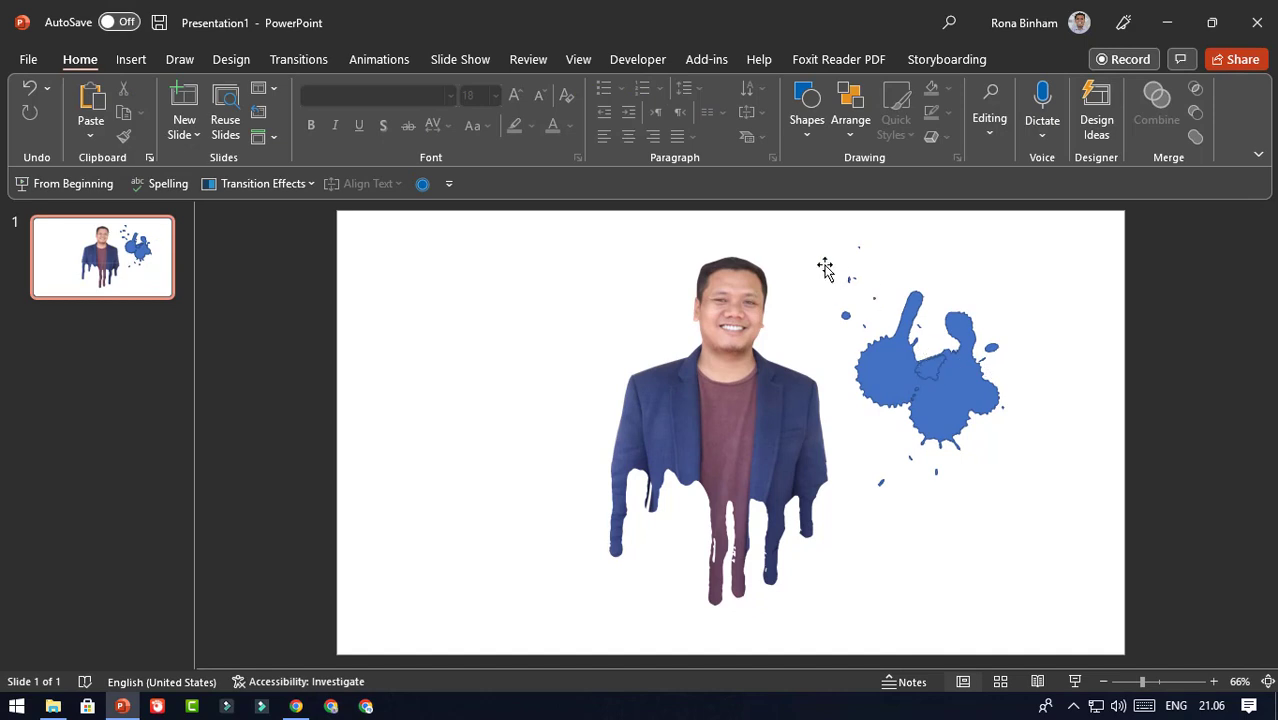
pyautogui.moveTo(1147, 296); pyautogui.dragTo(778, 235)
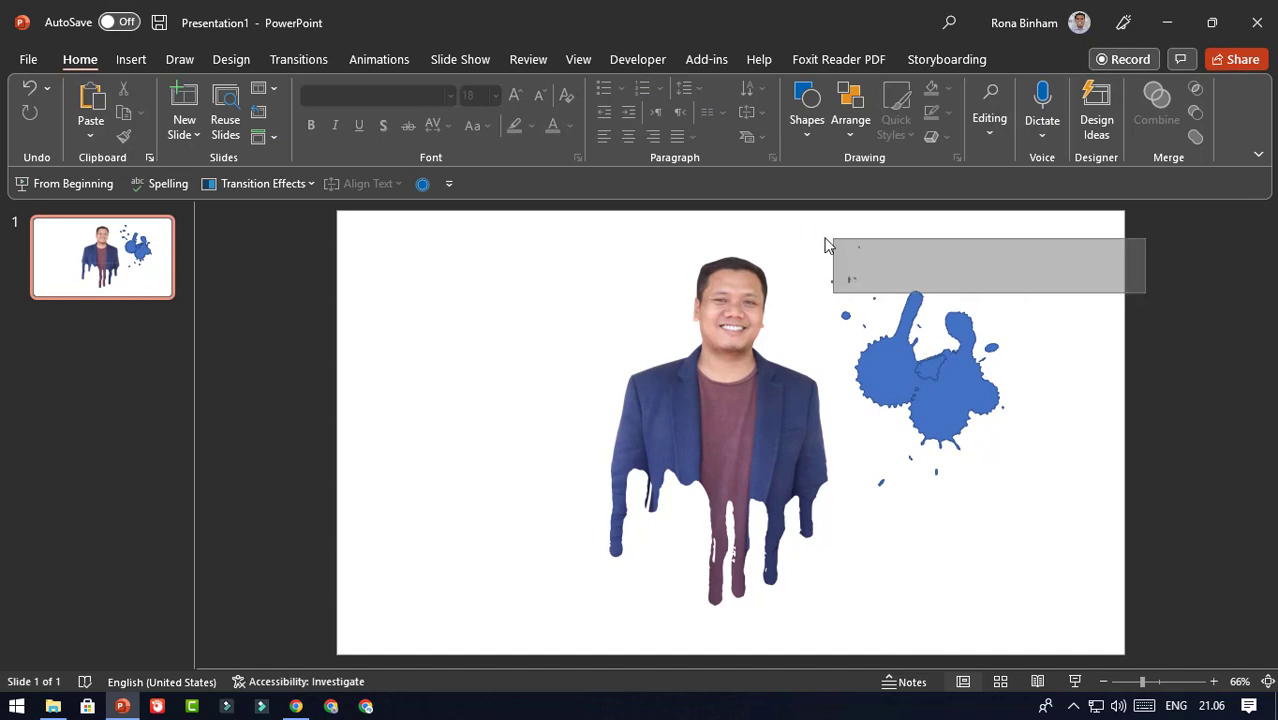
pyautogui.click(924, 514)
pyautogui.moveTo(952, 578); pyautogui.dragTo(843, 413)
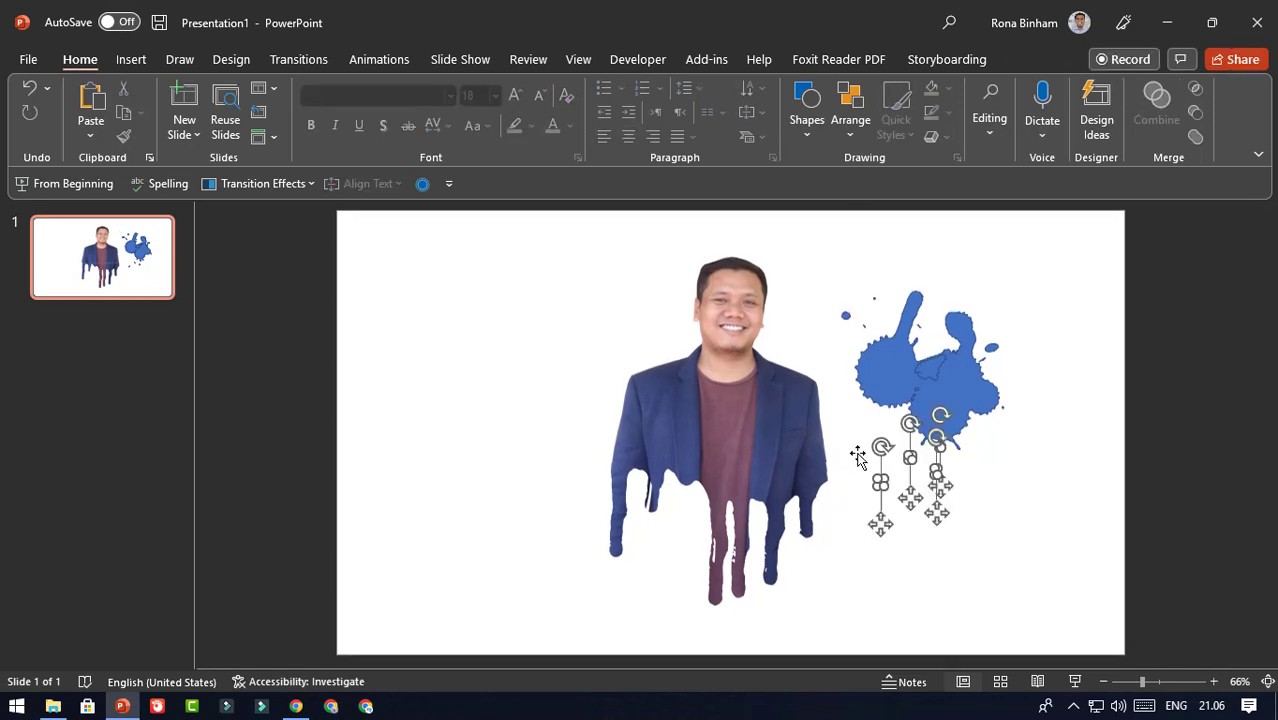
pyautogui.press('Delete')
# Remove the outlines from all splatter pieces and union them into one shape.
pyautogui.moveTo(1097, 500); pyautogui.dragTo(805, 240)
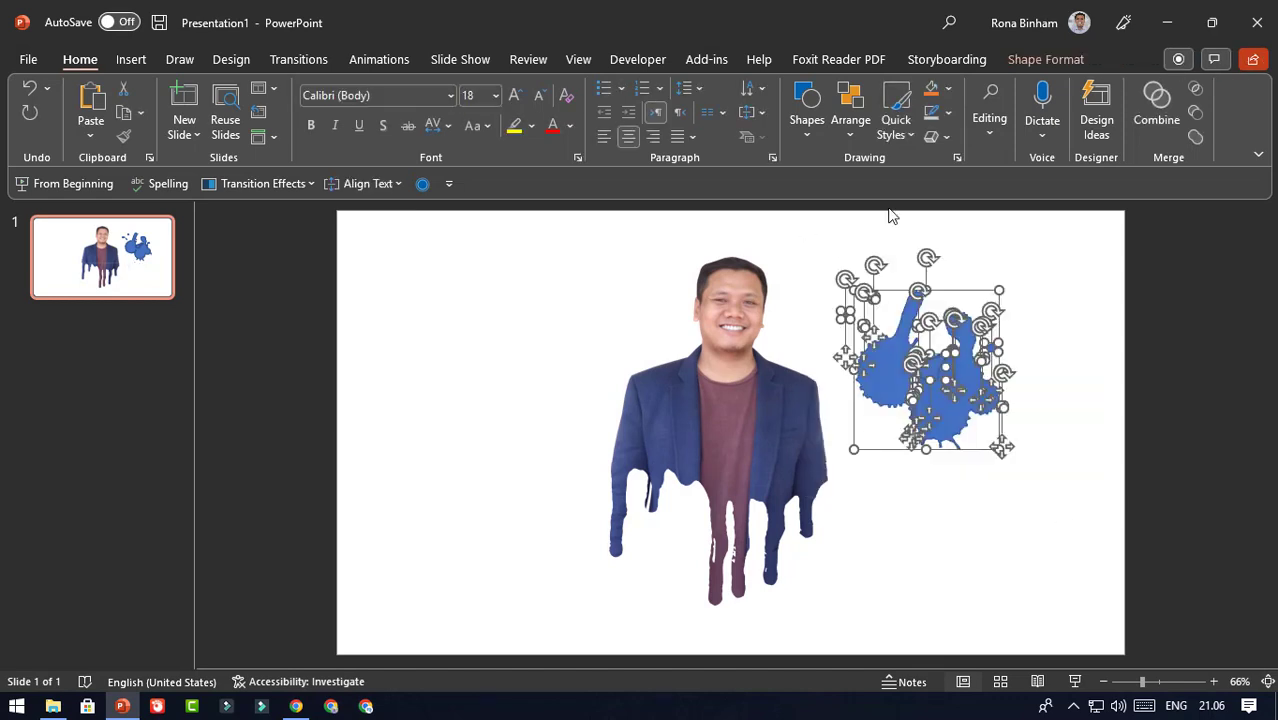
pyautogui.click(1045, 58)
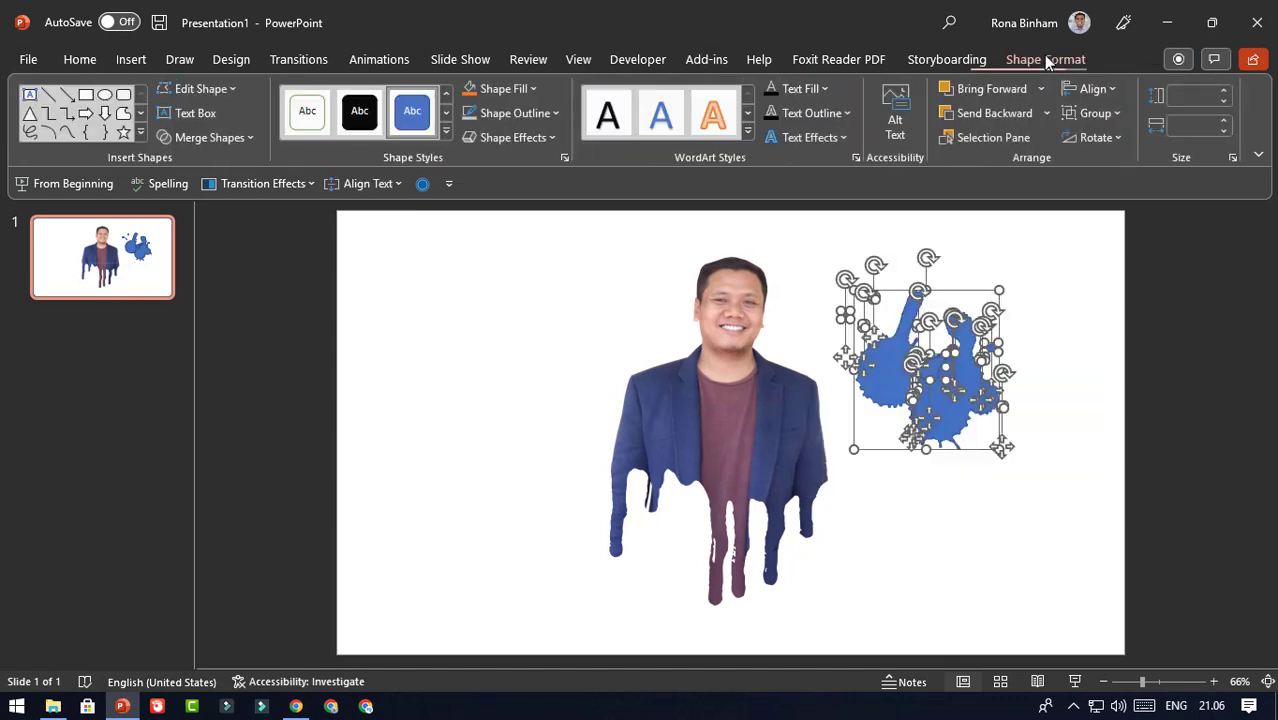
pyautogui.click(519, 112)
pyautogui.click(536, 319)
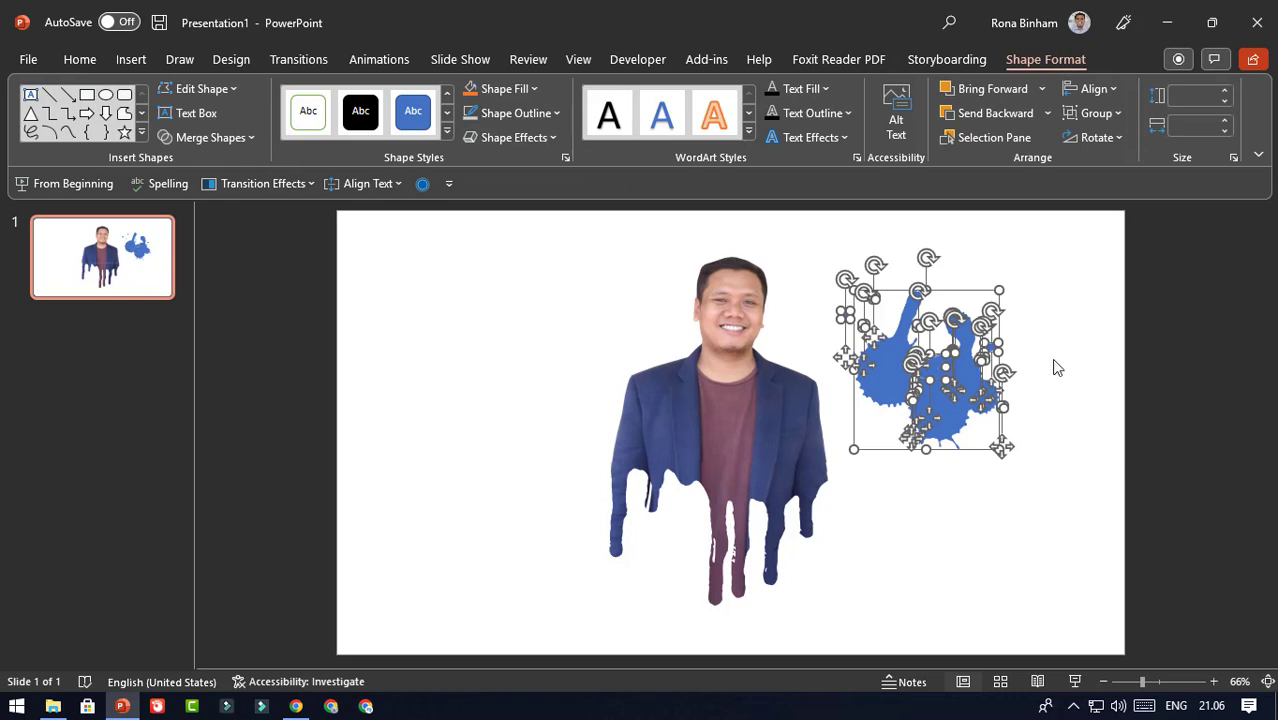
pyautogui.click(241, 142)
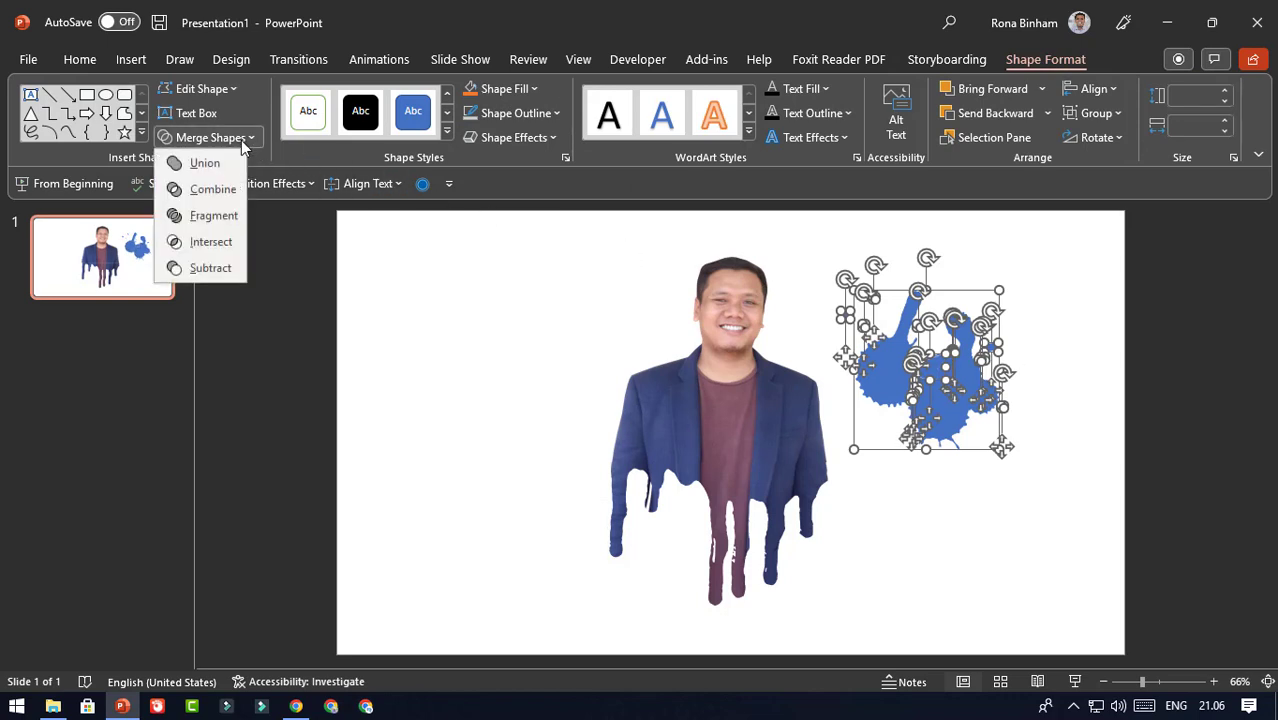
pyautogui.click(215, 162)
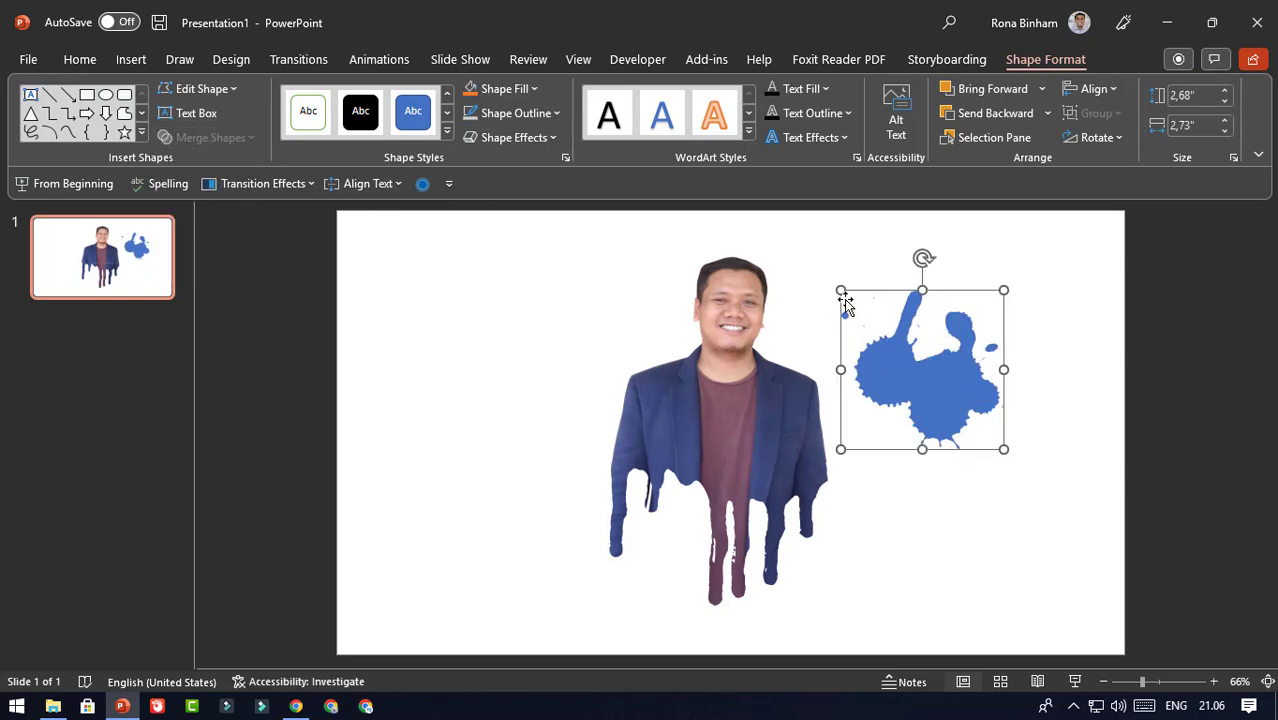
# Enlarge the splatter to about 4.92" by 5.02" and place it behind the person's head and shoulders.
pyautogui.moveTo(840, 290); pyautogui.dragTo(712, 212)
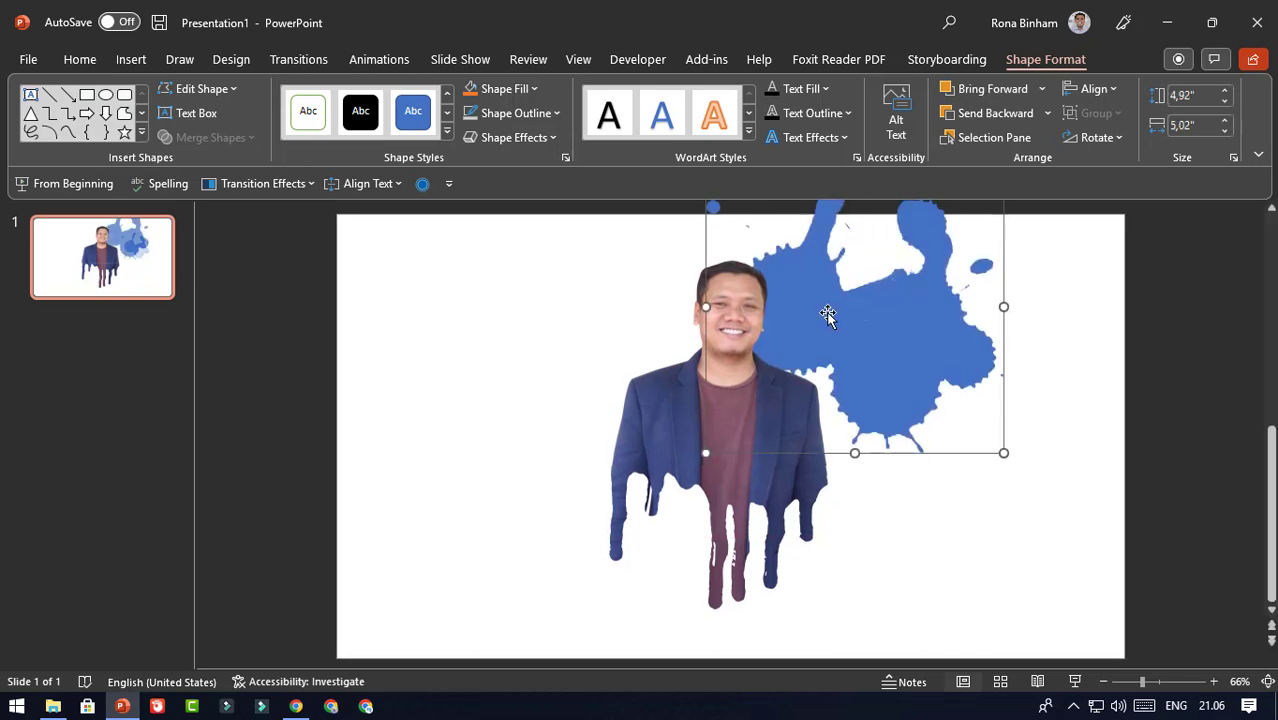
pyautogui.moveTo(972, 350); pyautogui.dragTo(840, 420)
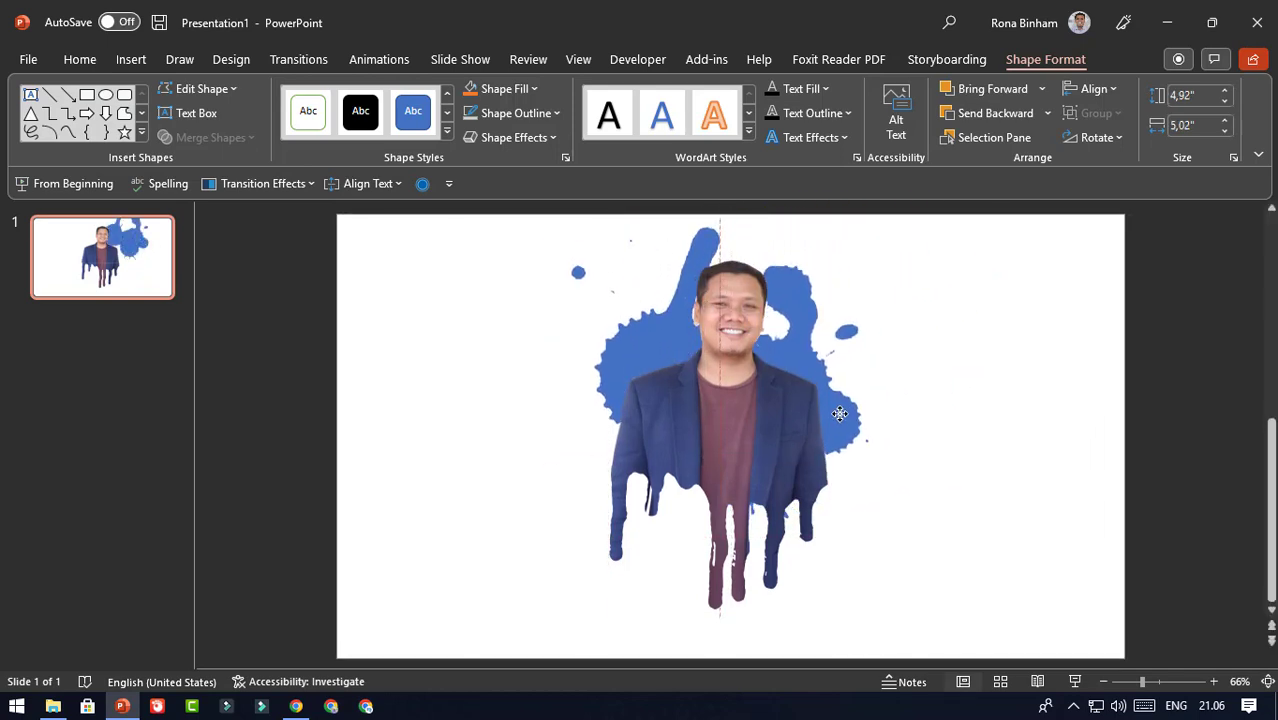
pyautogui.moveTo(840, 420); pyautogui.dragTo(837, 406)
pyautogui.moveTo(571, 224); pyautogui.dragTo(585, 238)
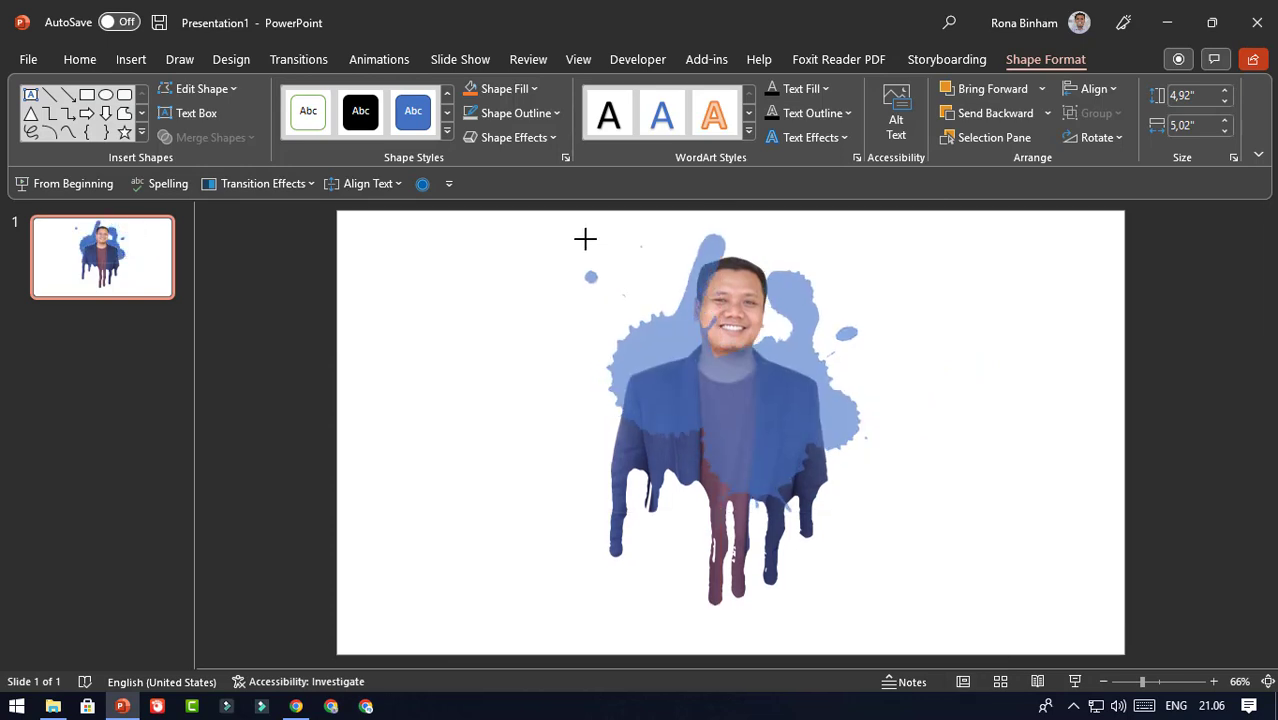
pyautogui.click(864, 303)
pyautogui.press('Escape')
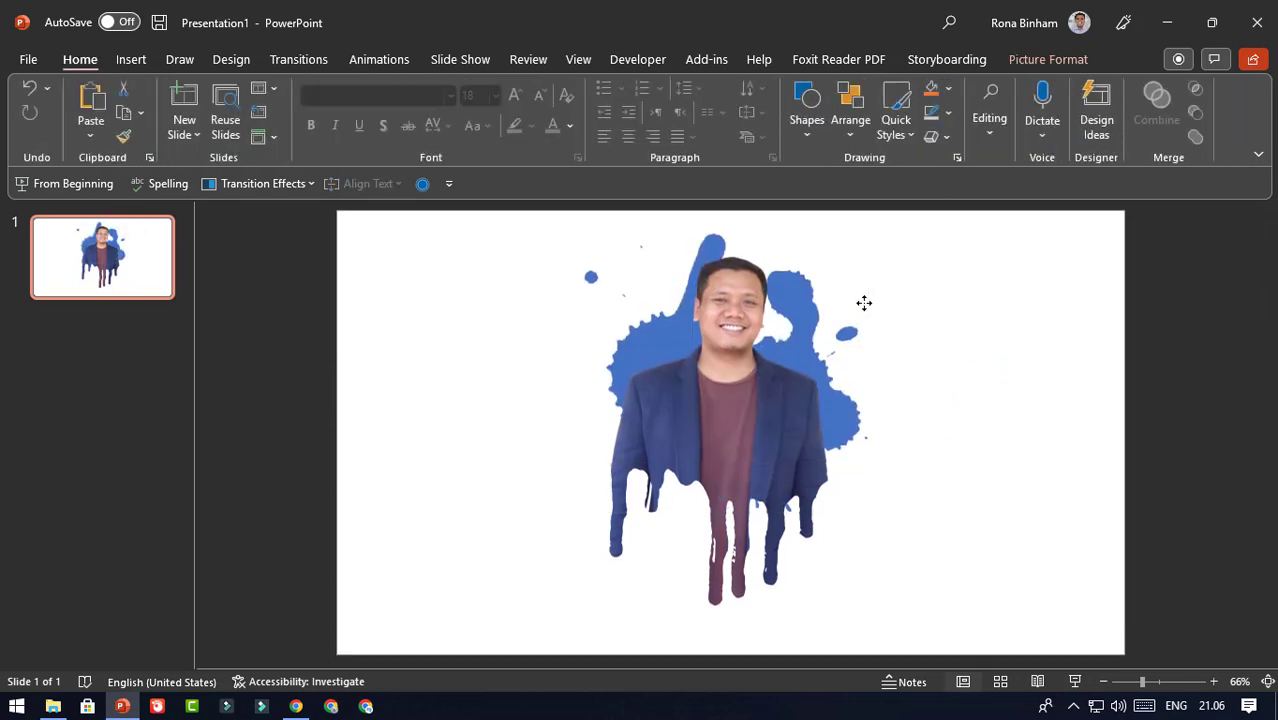
pyautogui.click(887, 308)
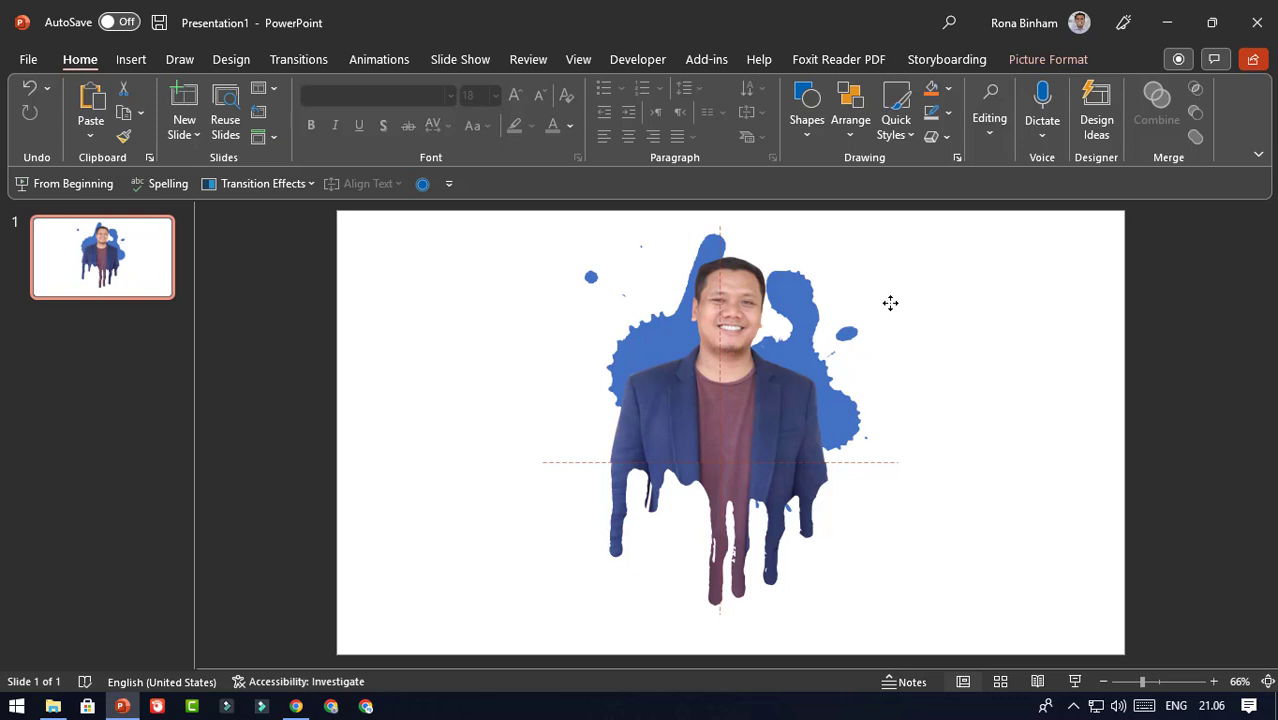
pyautogui.click(975, 368)
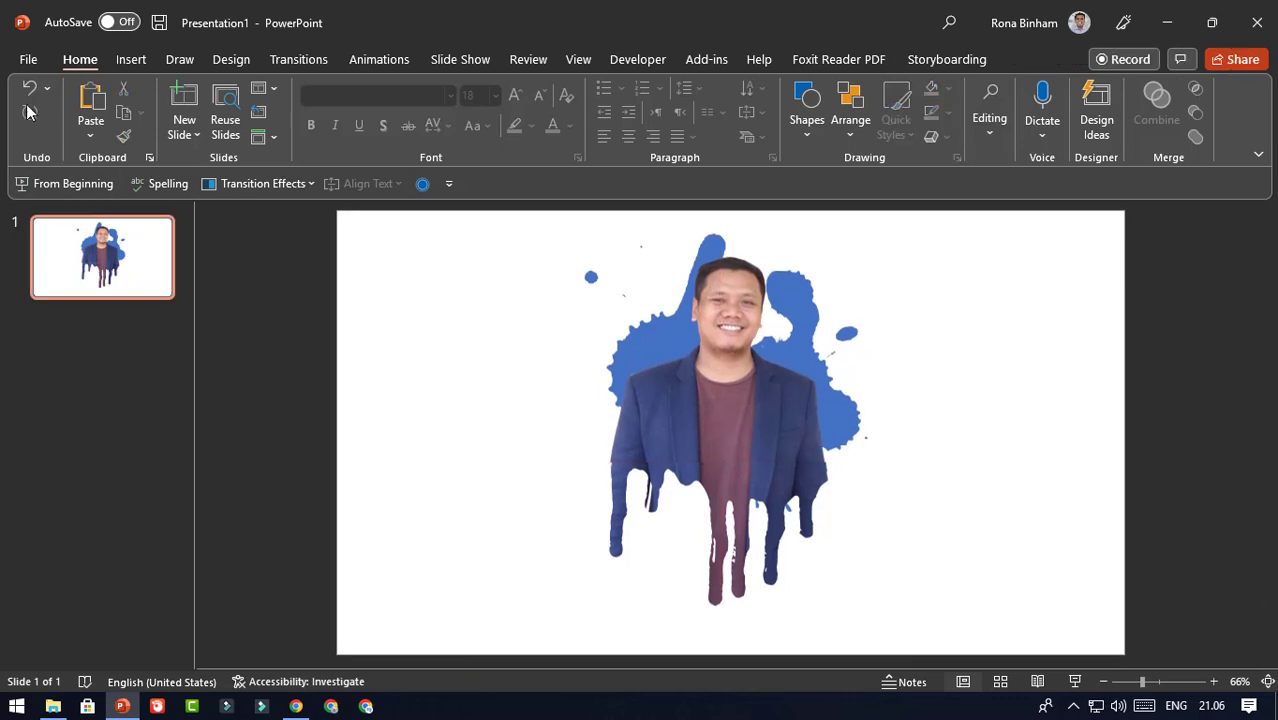
pyautogui.hotkey('ctrl', 'z')
pyautogui.click(1025, 507)
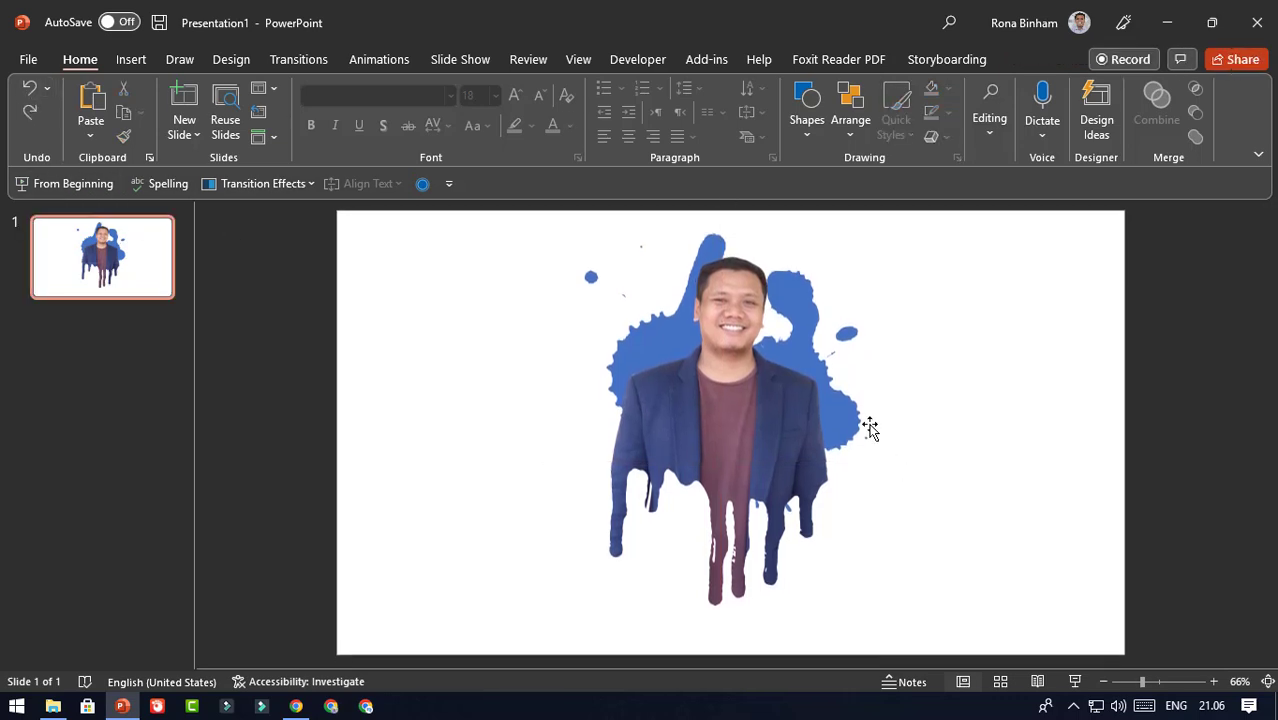
# Group the person, splatter and drips with Ctrl+G, shrink the group slightly, and move it left.
pyautogui.click(873, 435)
pyautogui.click(1035, 465)
pyautogui.moveTo(365, 228); pyautogui.dragTo(1228, 693)
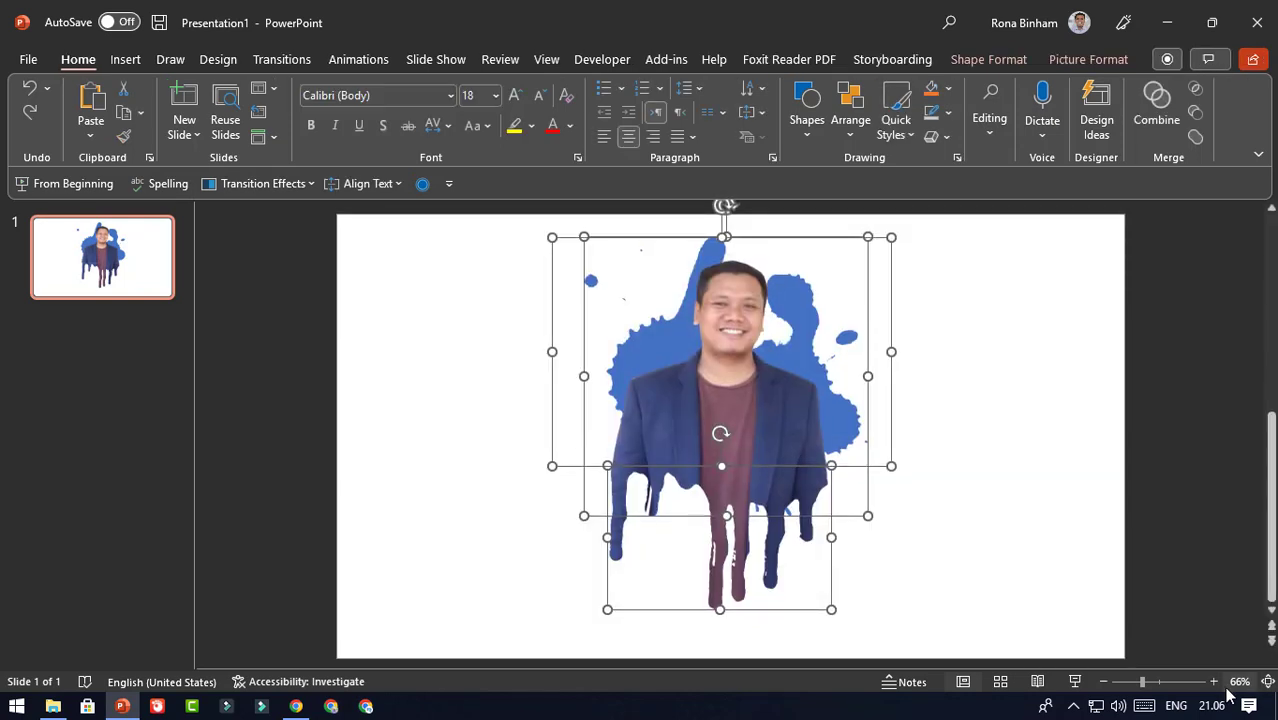
pyautogui.hotkey('ctrl', 'g')
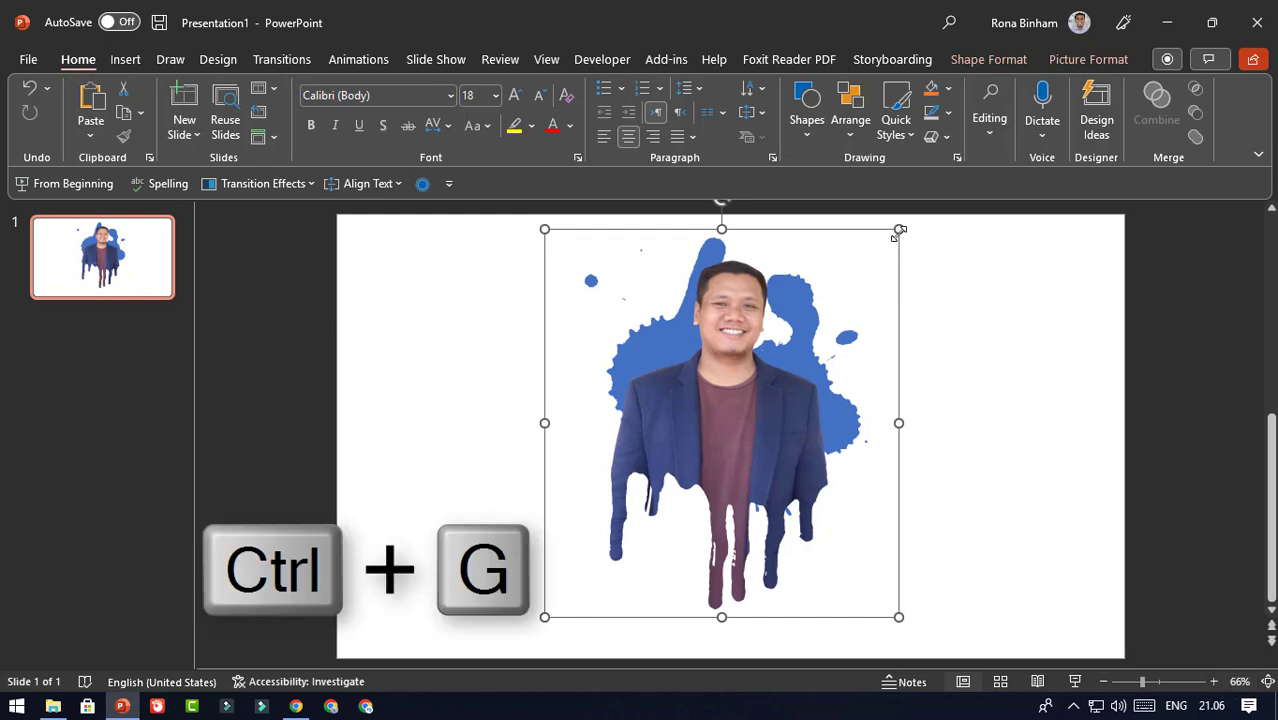
pyautogui.moveTo(893, 236); pyautogui.dragTo(860, 262)
pyautogui.moveTo(756, 410); pyautogui.dragTo(628, 416)
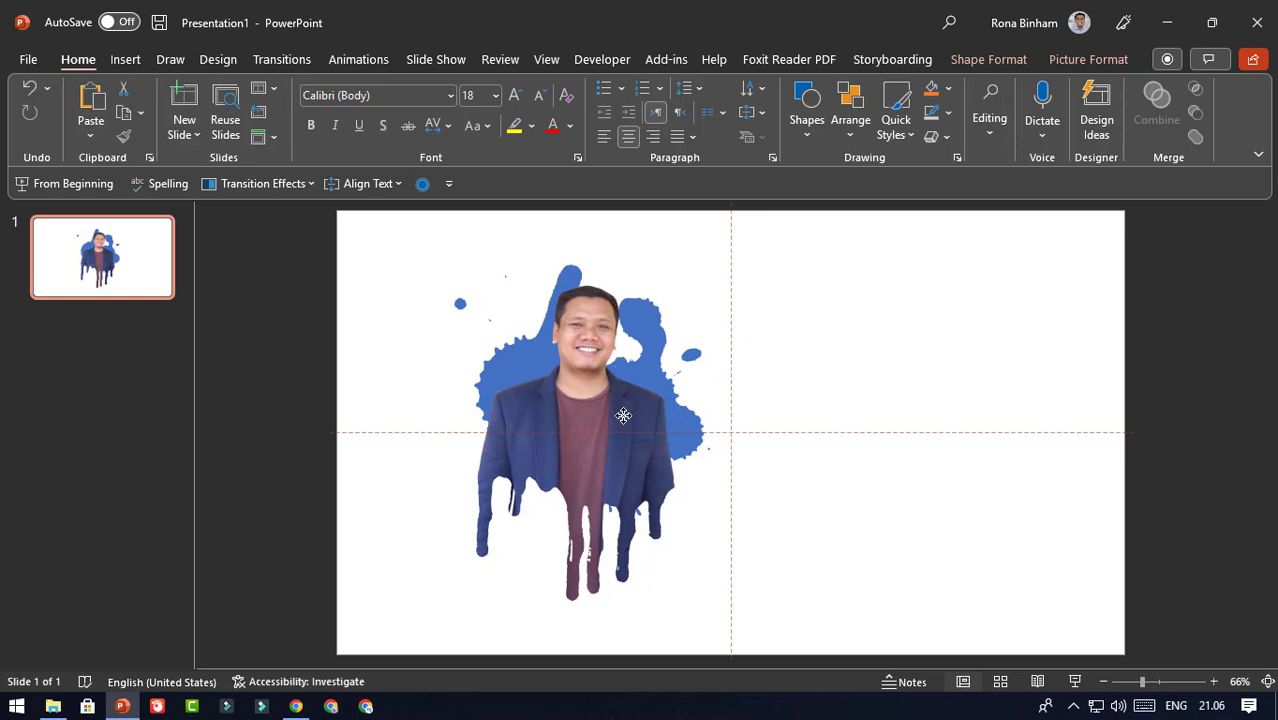
pyautogui.click(786, 372)
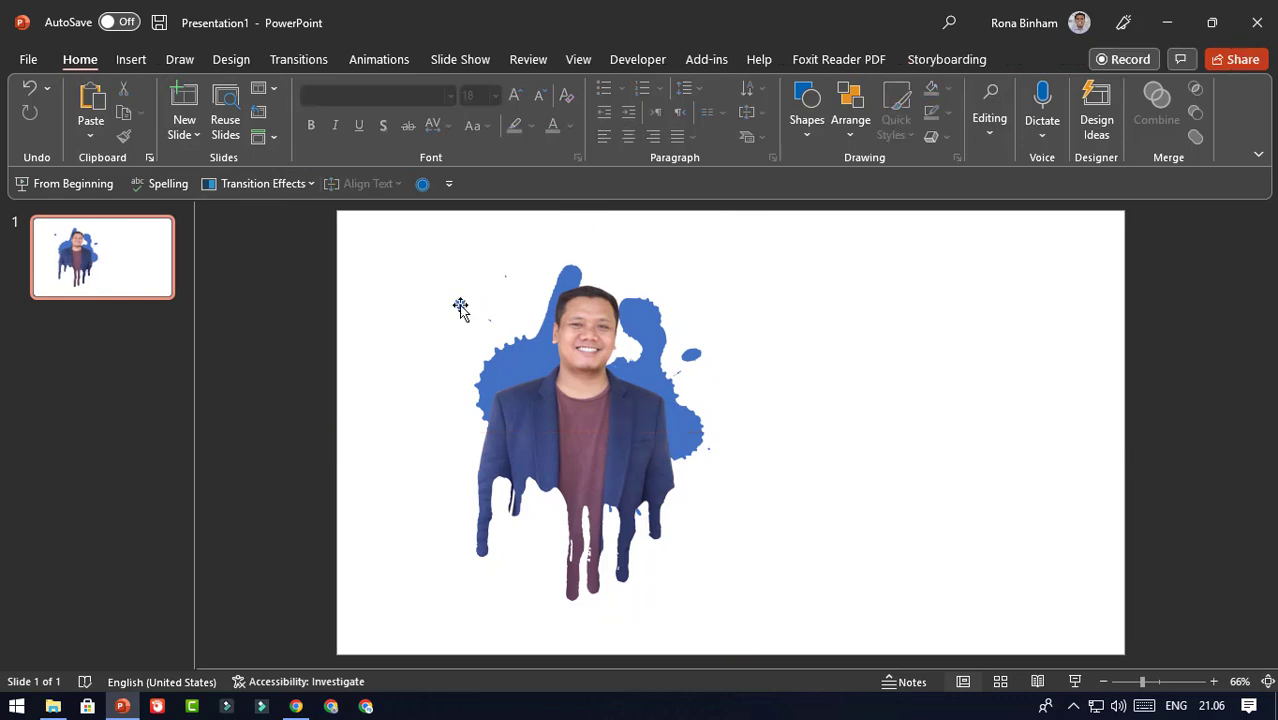
# Set the slide background to a radial gradient fill.
pyautogui.click(242, 63)
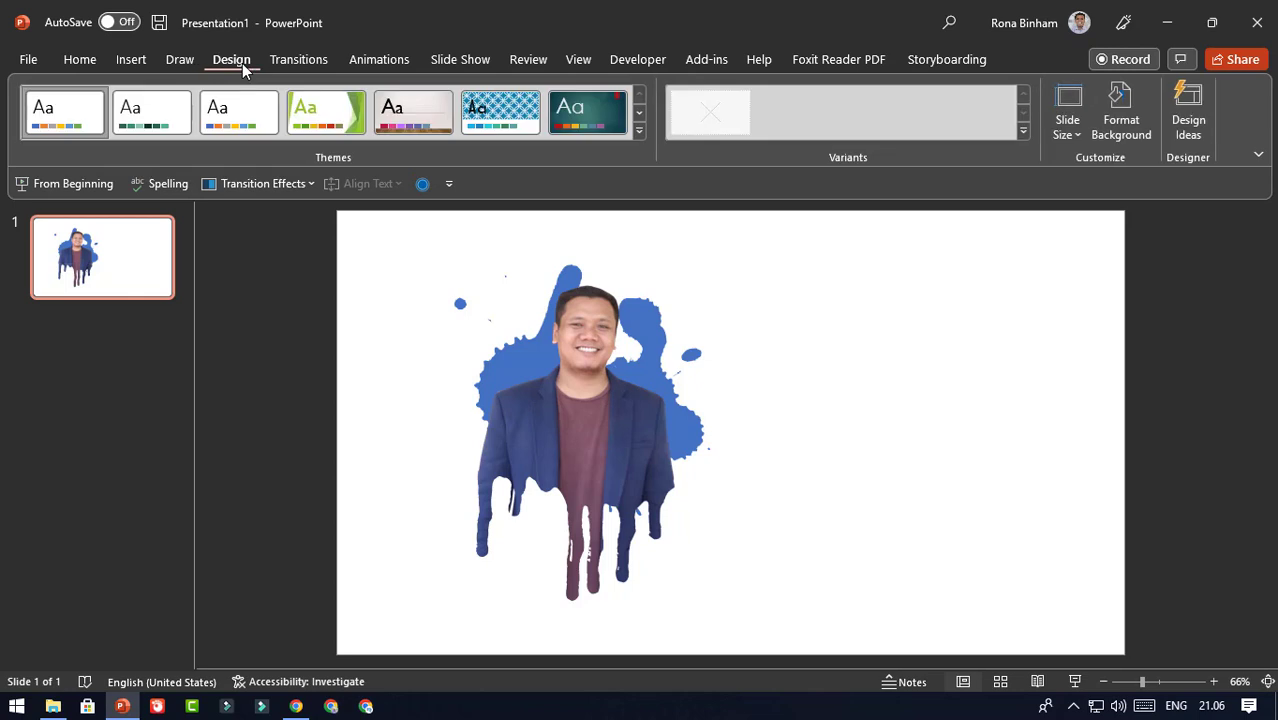
pyautogui.click(1124, 140)
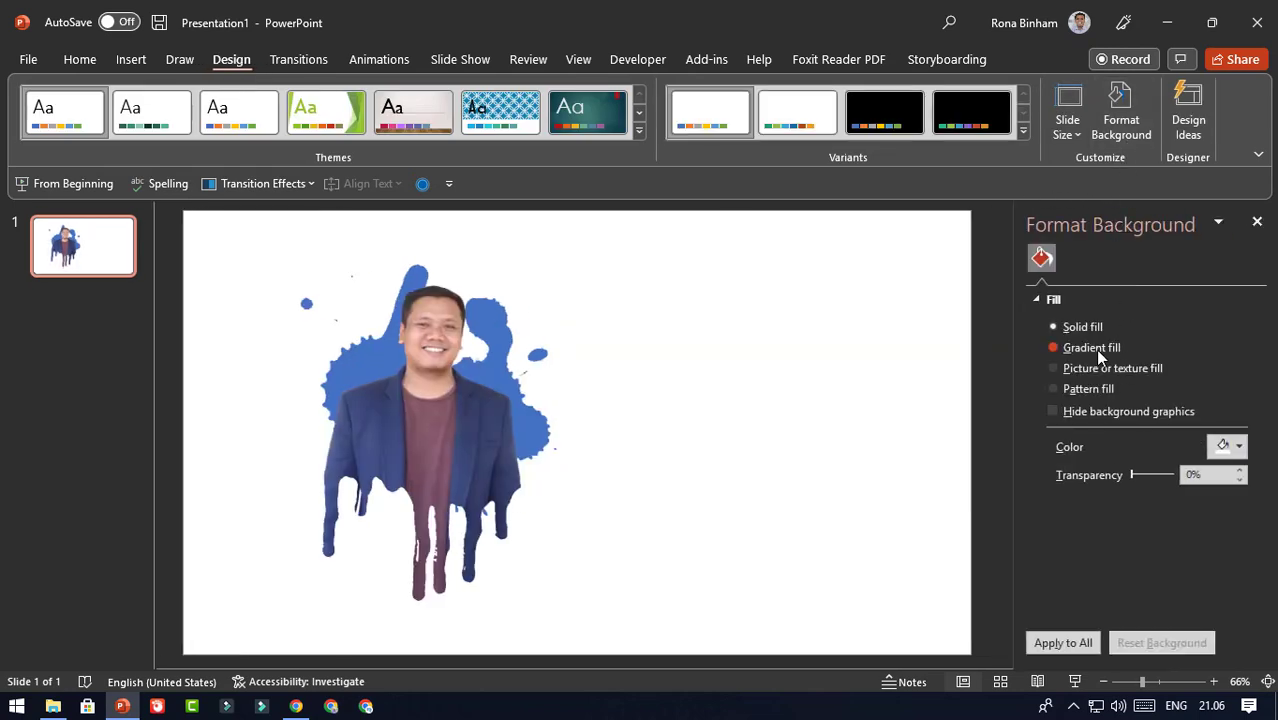
pyautogui.click(1092, 349)
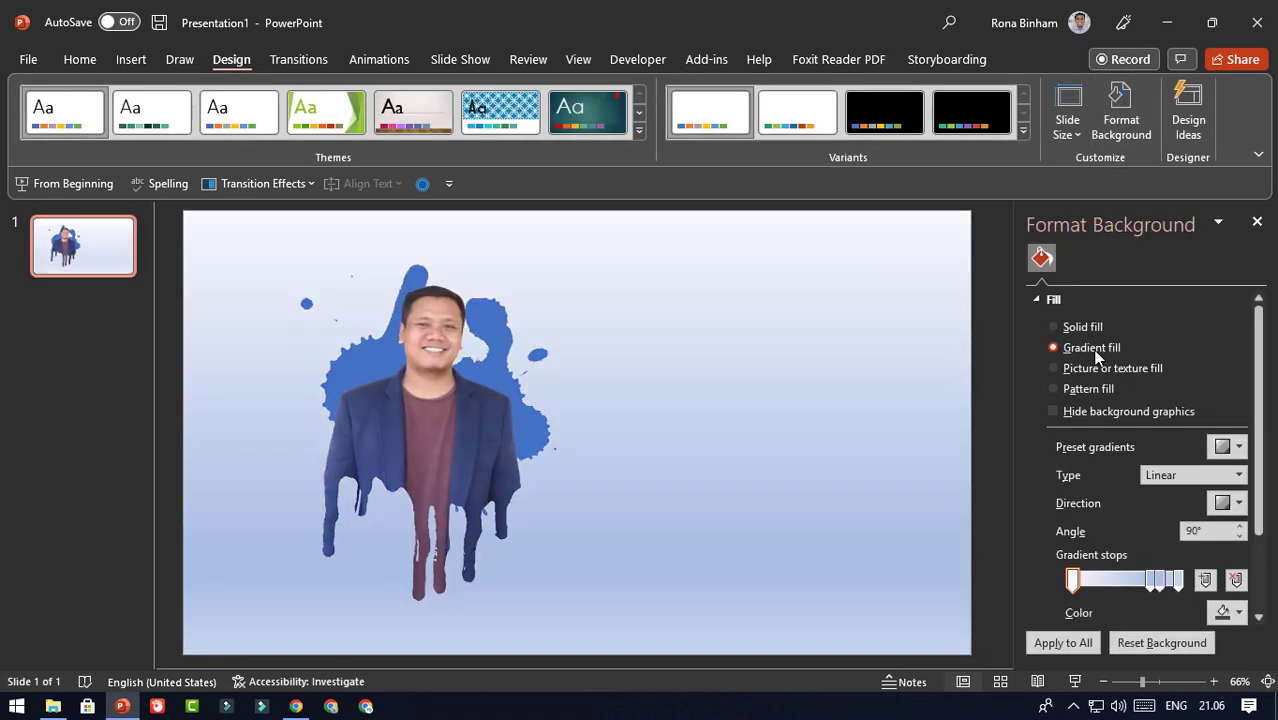
pyautogui.click(1238, 505)
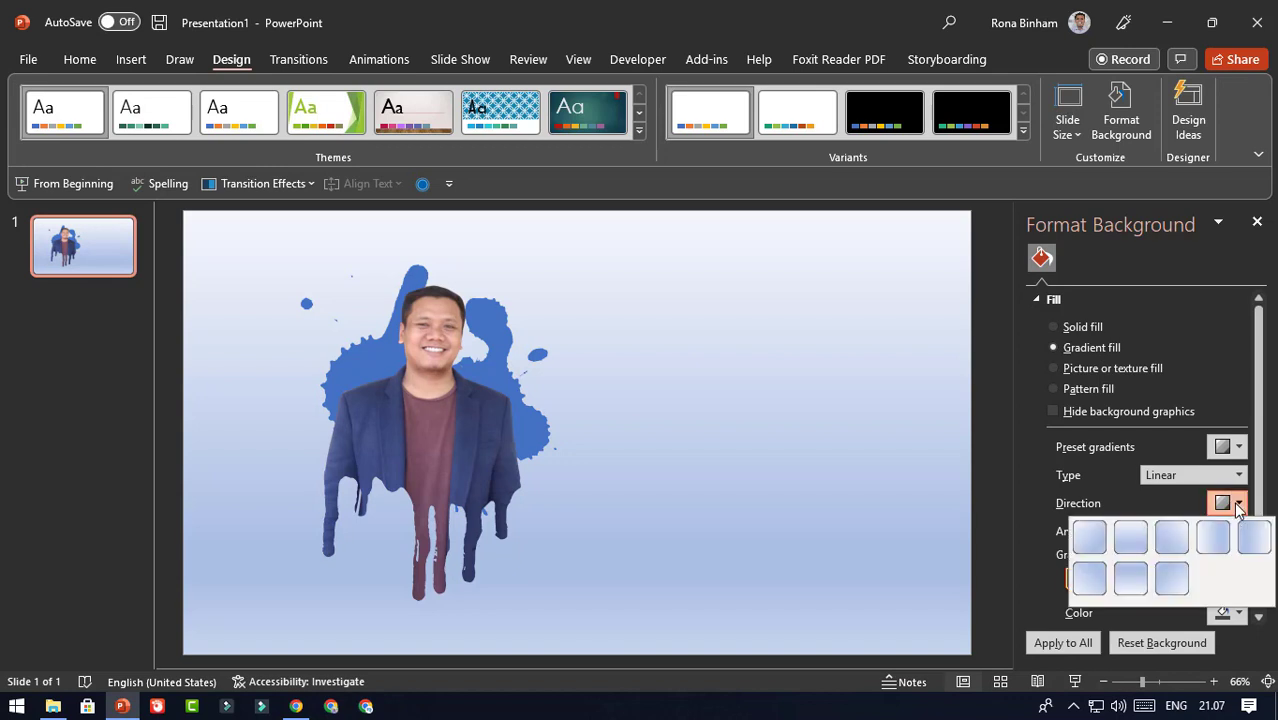
pyautogui.click(1239, 477)
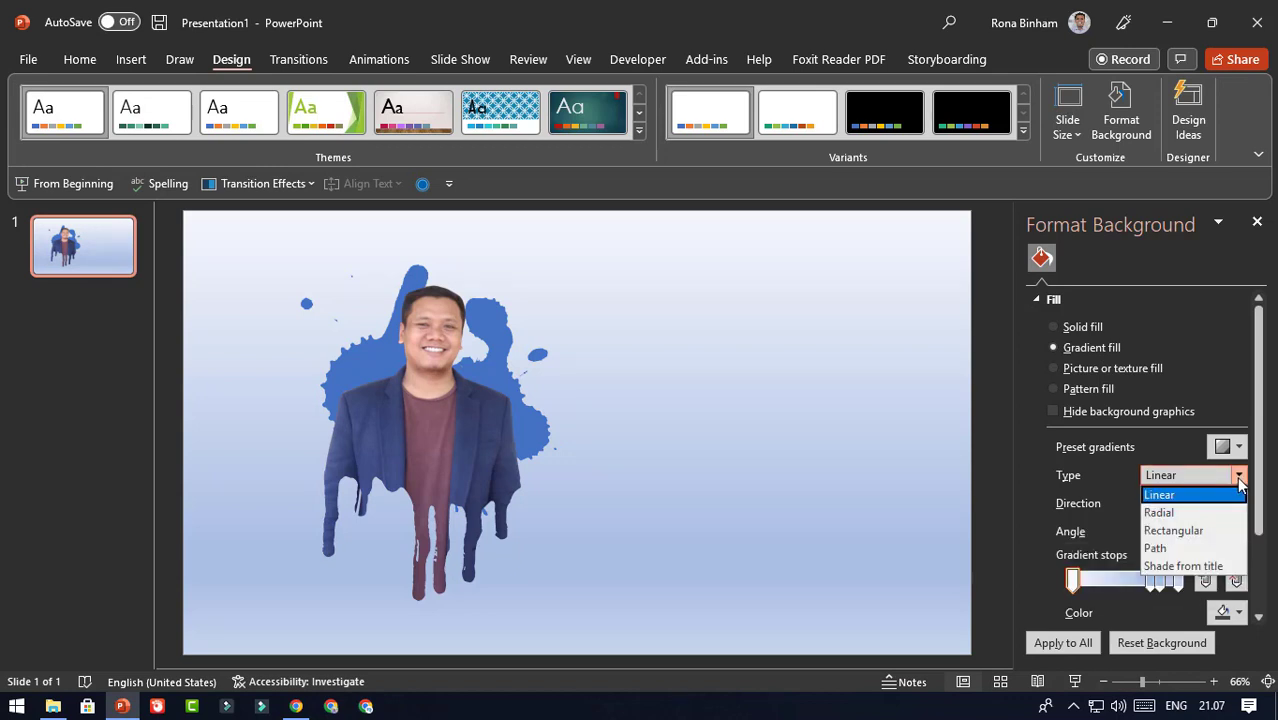
pyautogui.click(1190, 512)
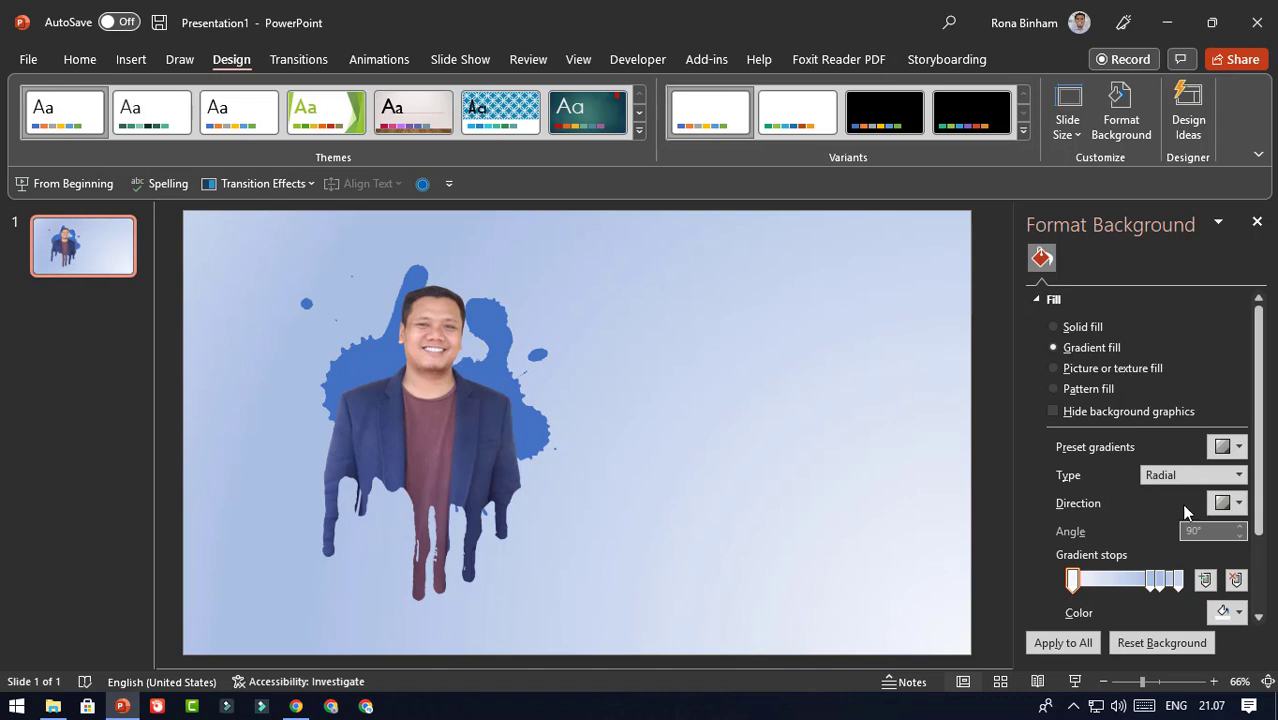
# Remove two extra gradient stops, shift the middle stop left, and set direction to From Center.
pyautogui.click(1160, 580)
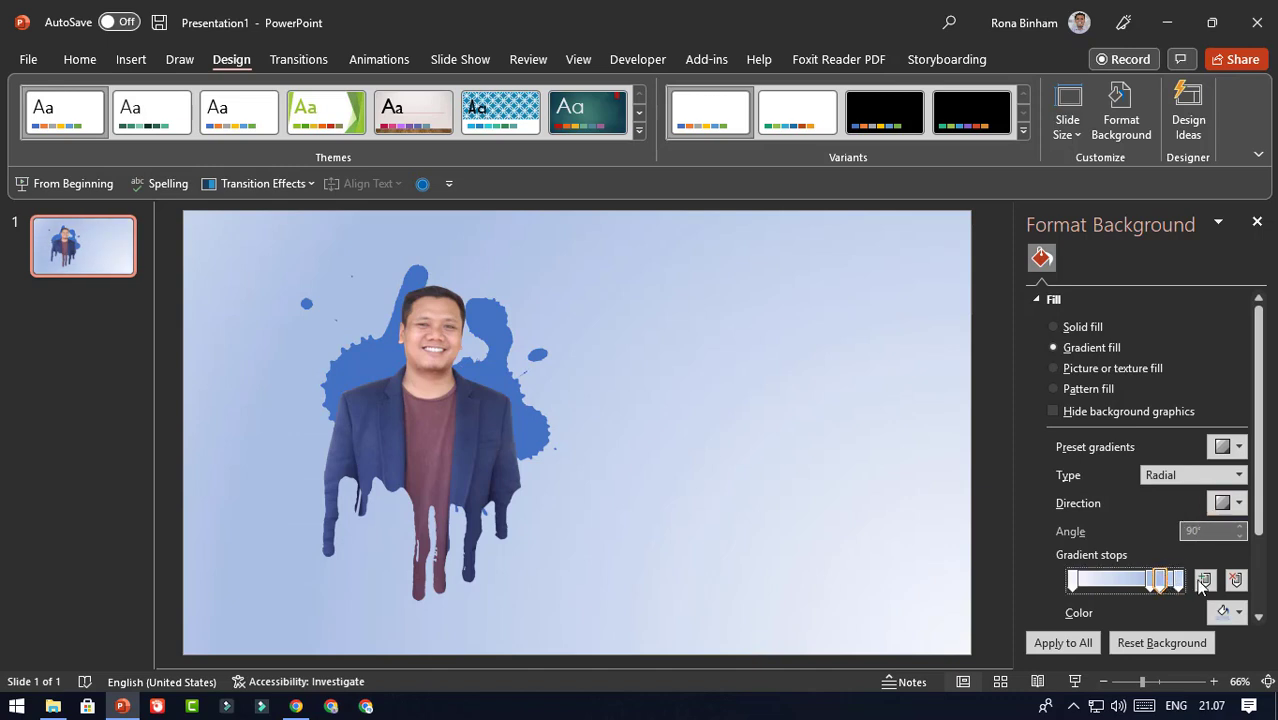
pyautogui.click(1236, 580)
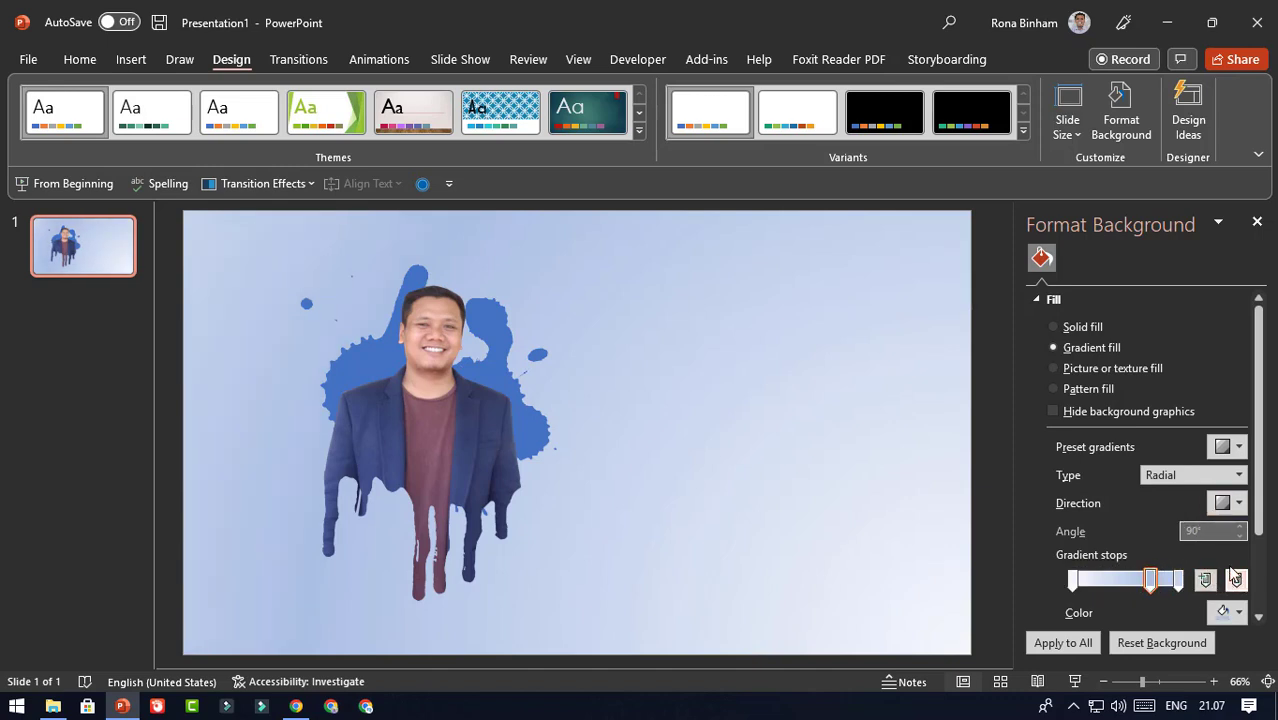
pyautogui.moveTo(1151, 581); pyautogui.dragTo(1134, 581)
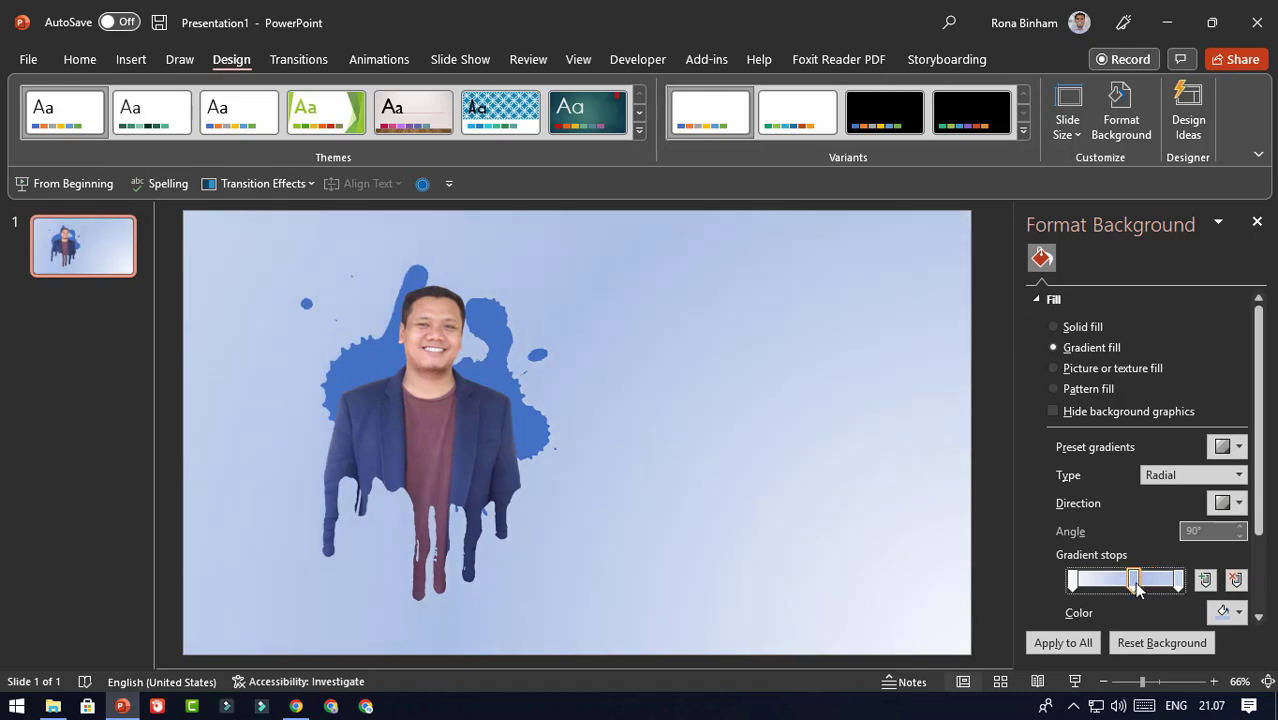
pyautogui.click(1238, 503)
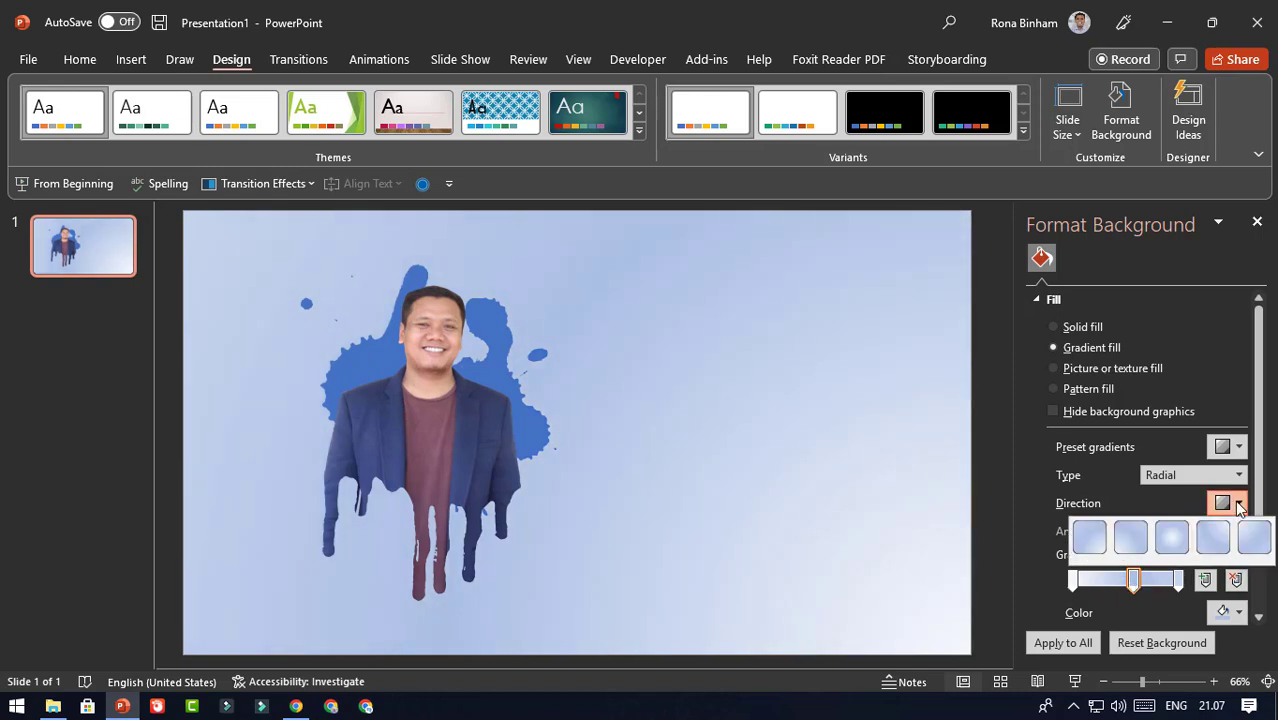
pyautogui.click(1173, 542)
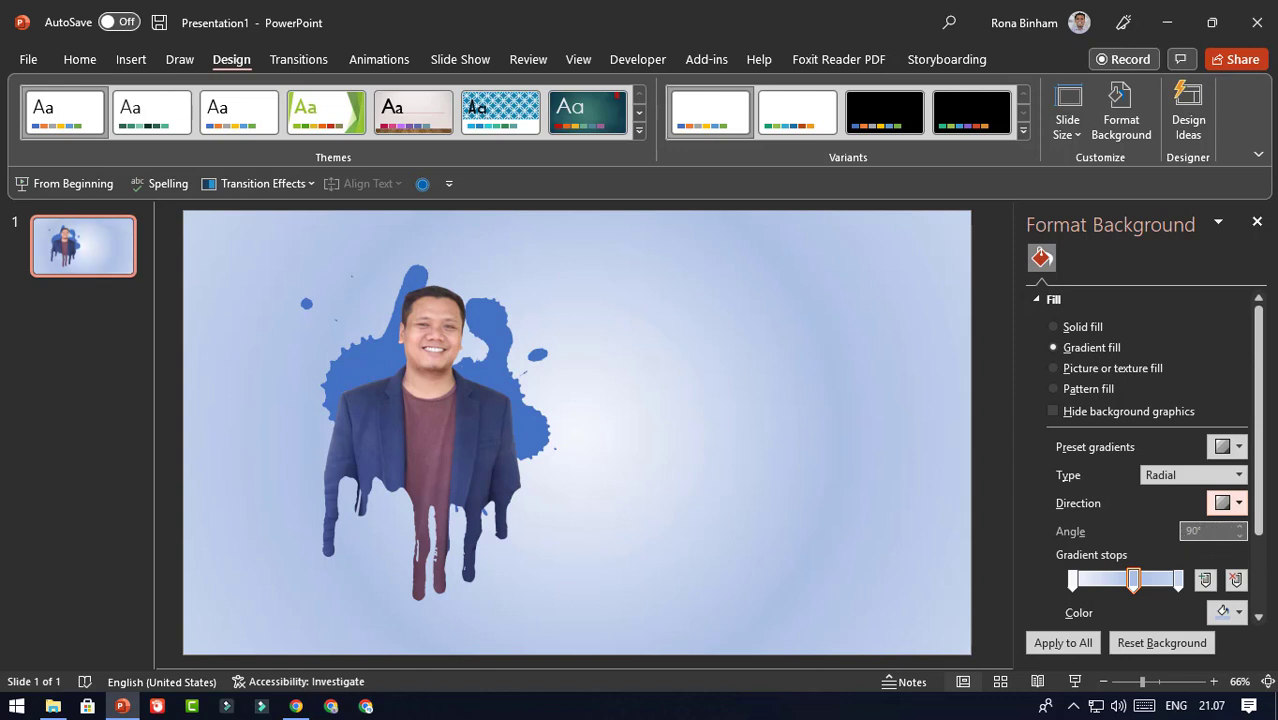
pyautogui.click(1178, 580)
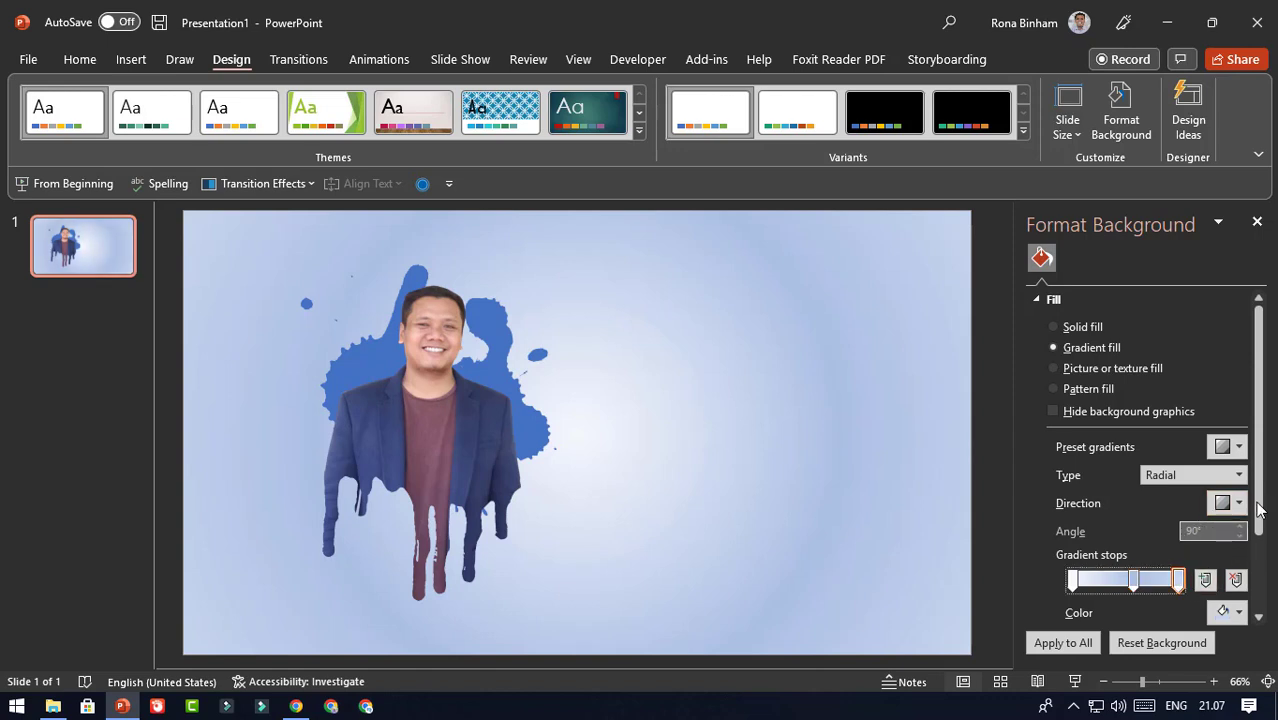
pyautogui.moveTo(1258, 512); pyautogui.dragTo(1262, 566)
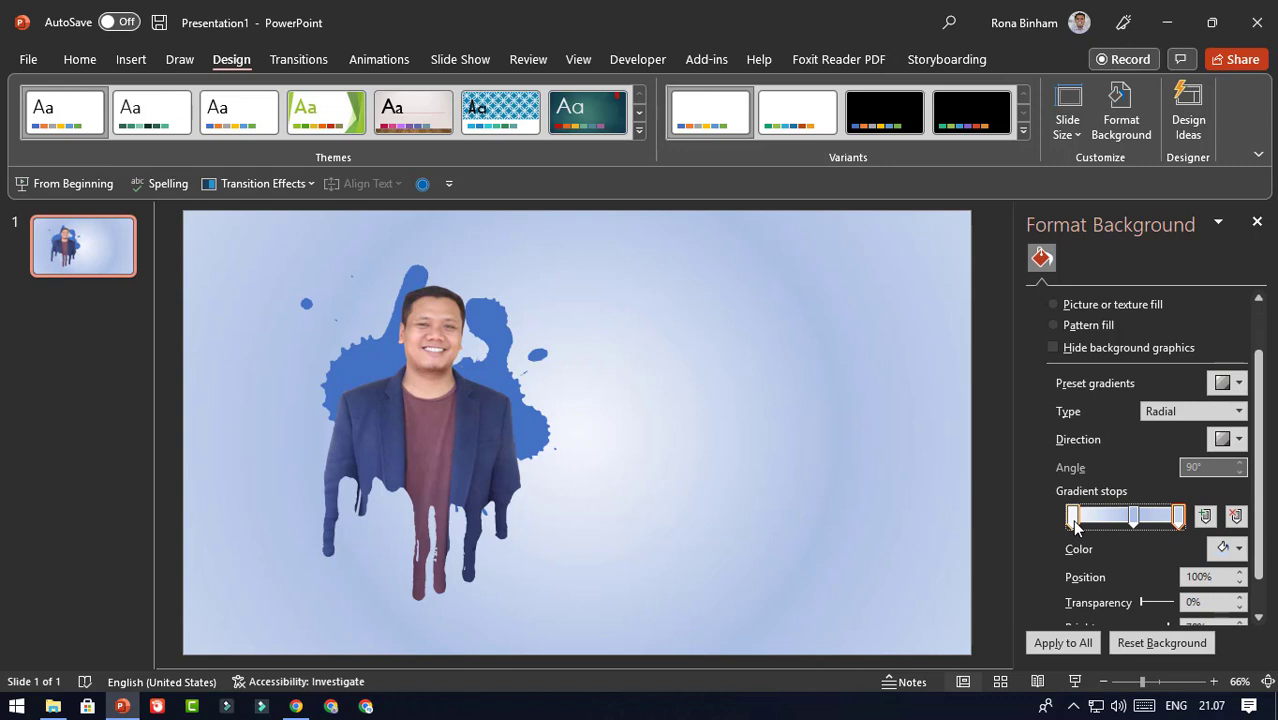
# Colour the first gradient stop light blue #8795C7.
pyautogui.click(1074, 518)
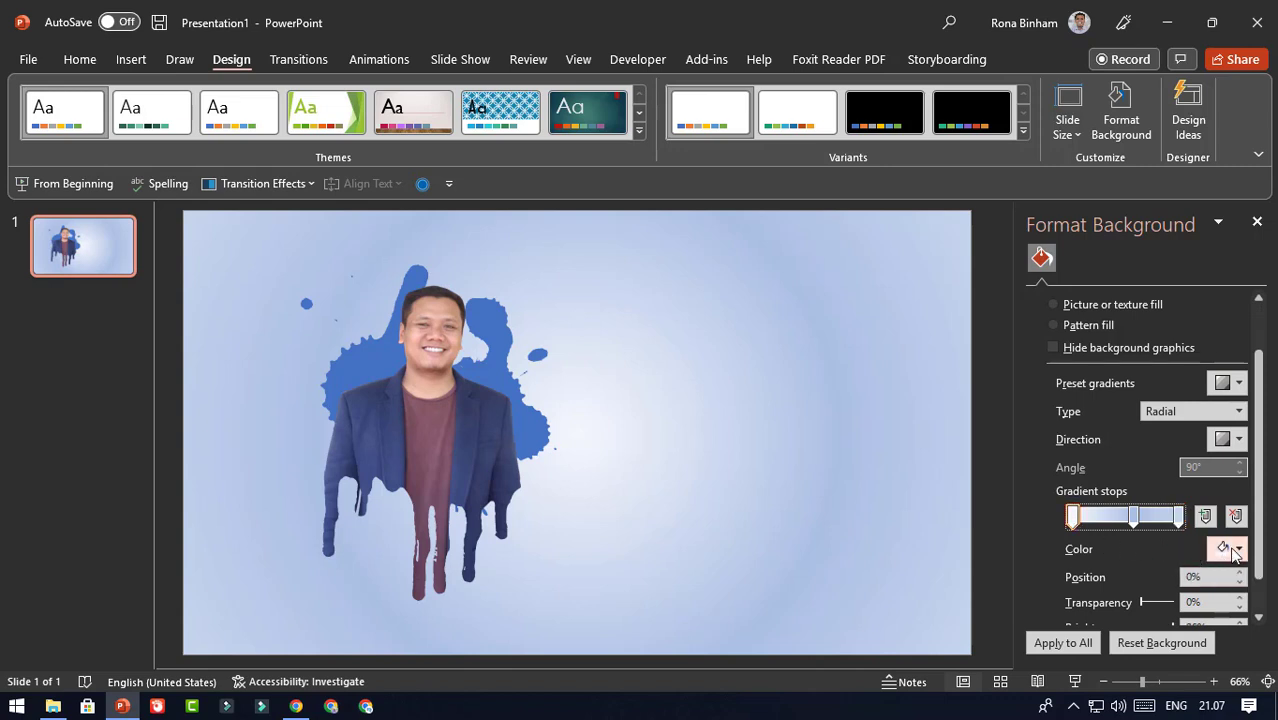
pyautogui.click(1226, 548)
pyautogui.click(1189, 527)
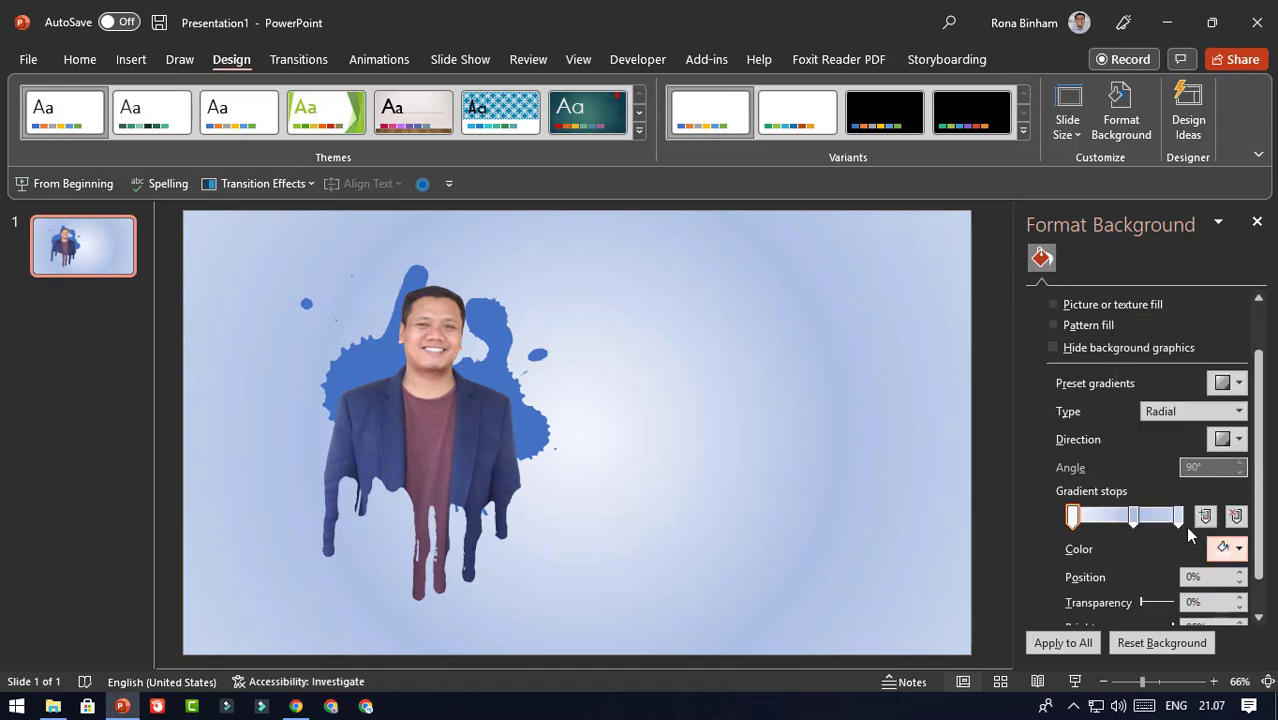
pyautogui.click(365, 449)
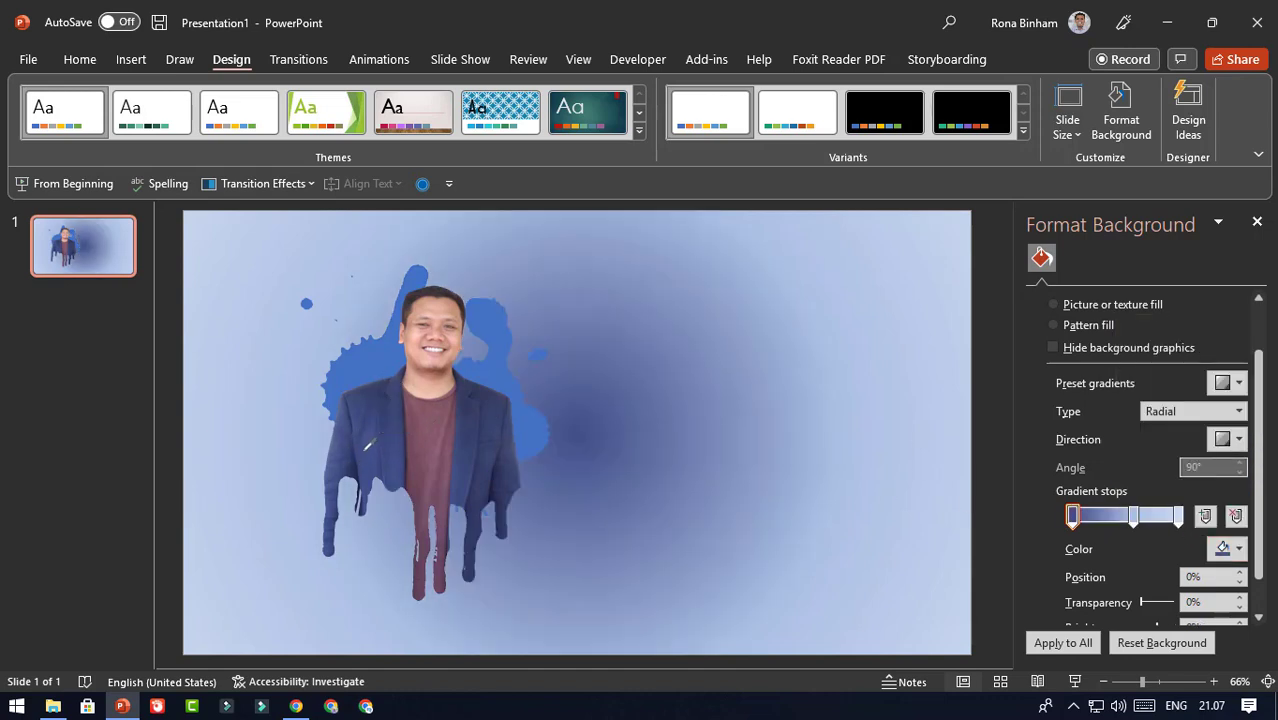
pyautogui.click(1231, 555)
pyautogui.click(1166, 506)
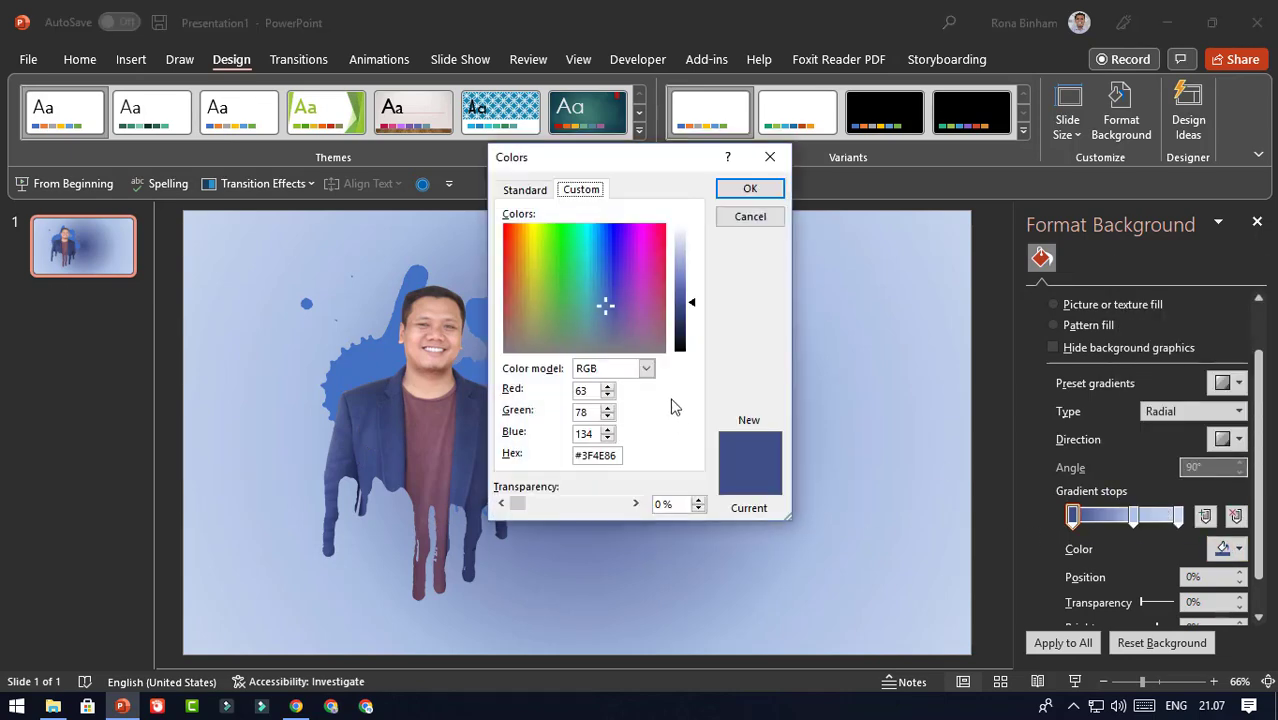
pyautogui.moveTo(692, 313); pyautogui.dragTo(696, 269)
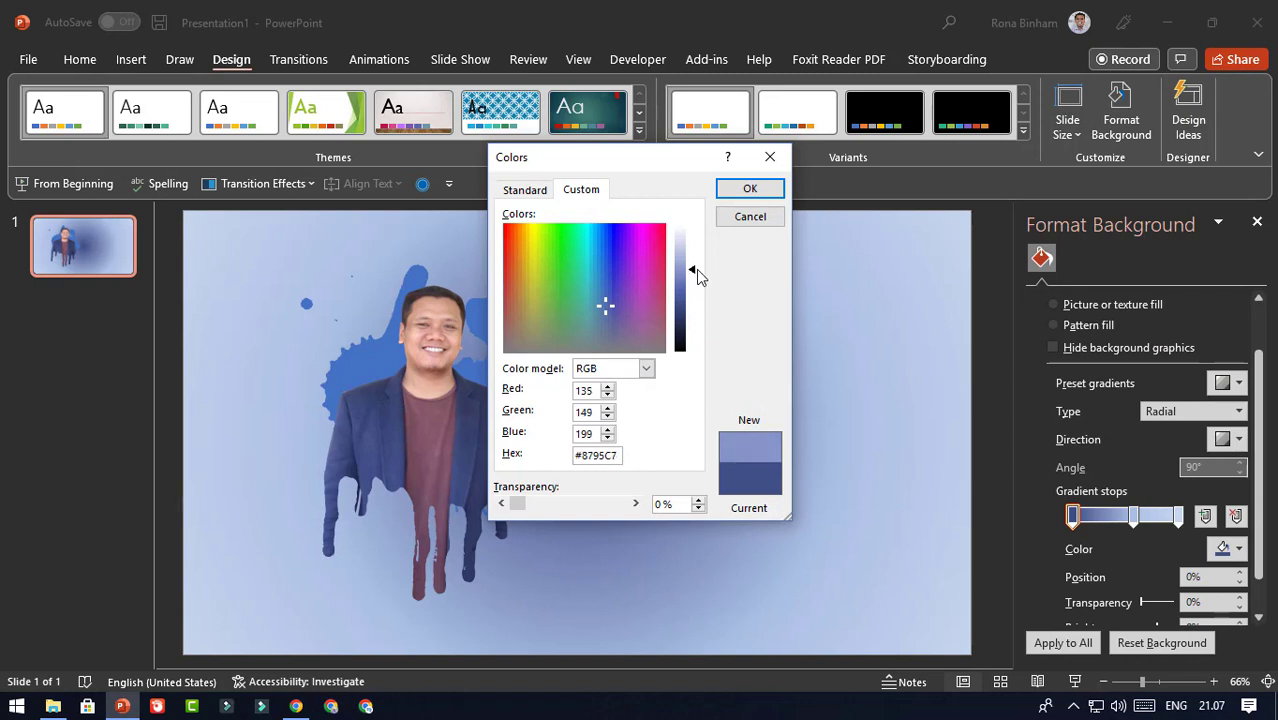
pyautogui.click(750, 190)
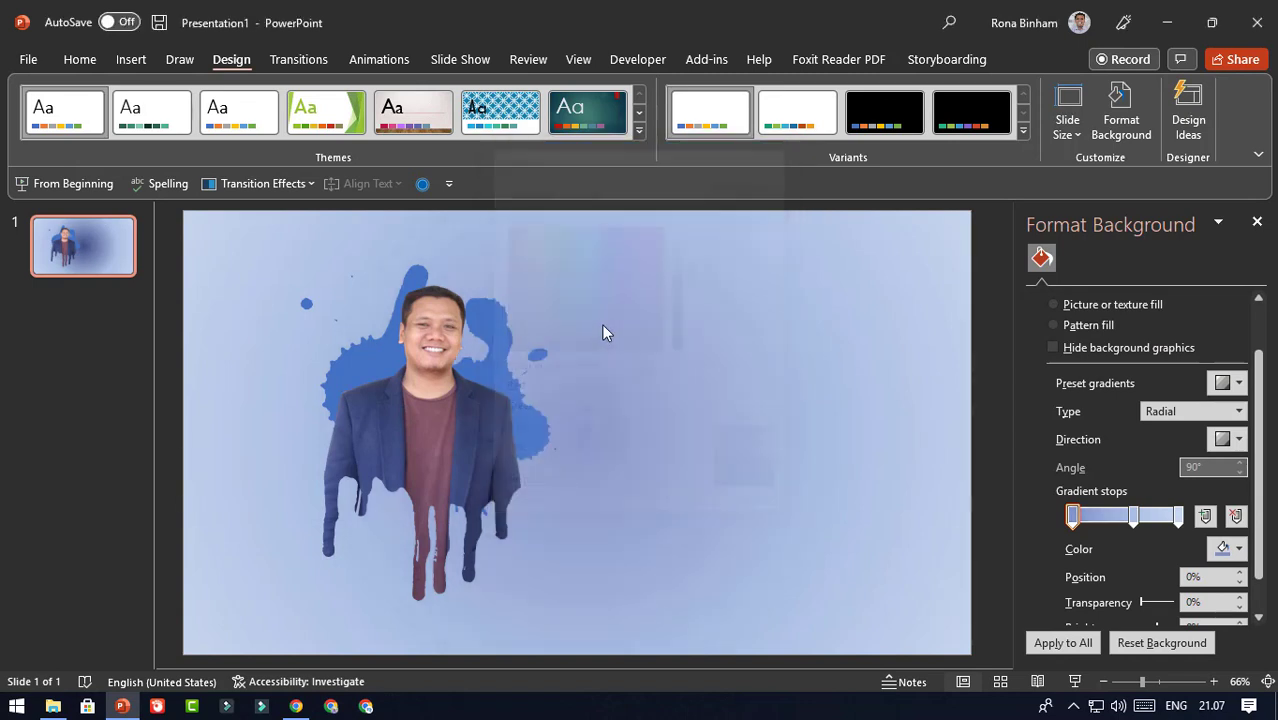
# Eyedrop the navy jacket colour for the middle and last gradient stops.
pyautogui.click(1133, 516)
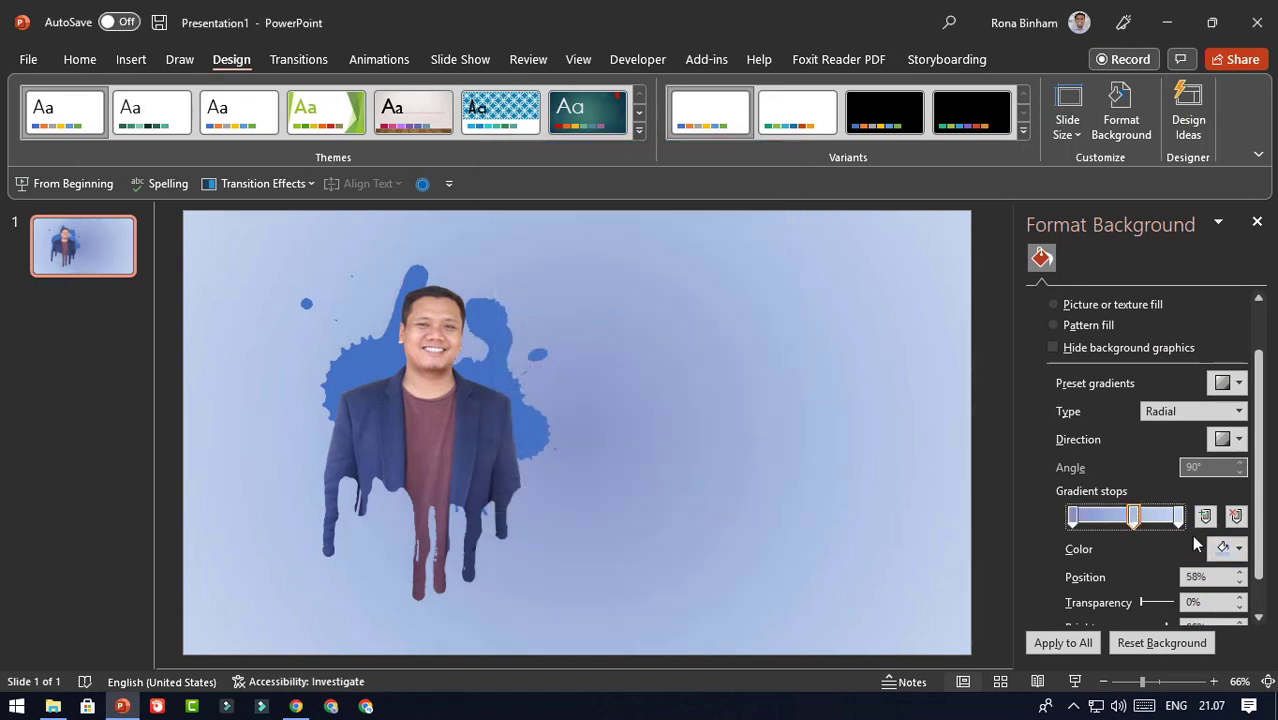
pyautogui.click(1228, 548)
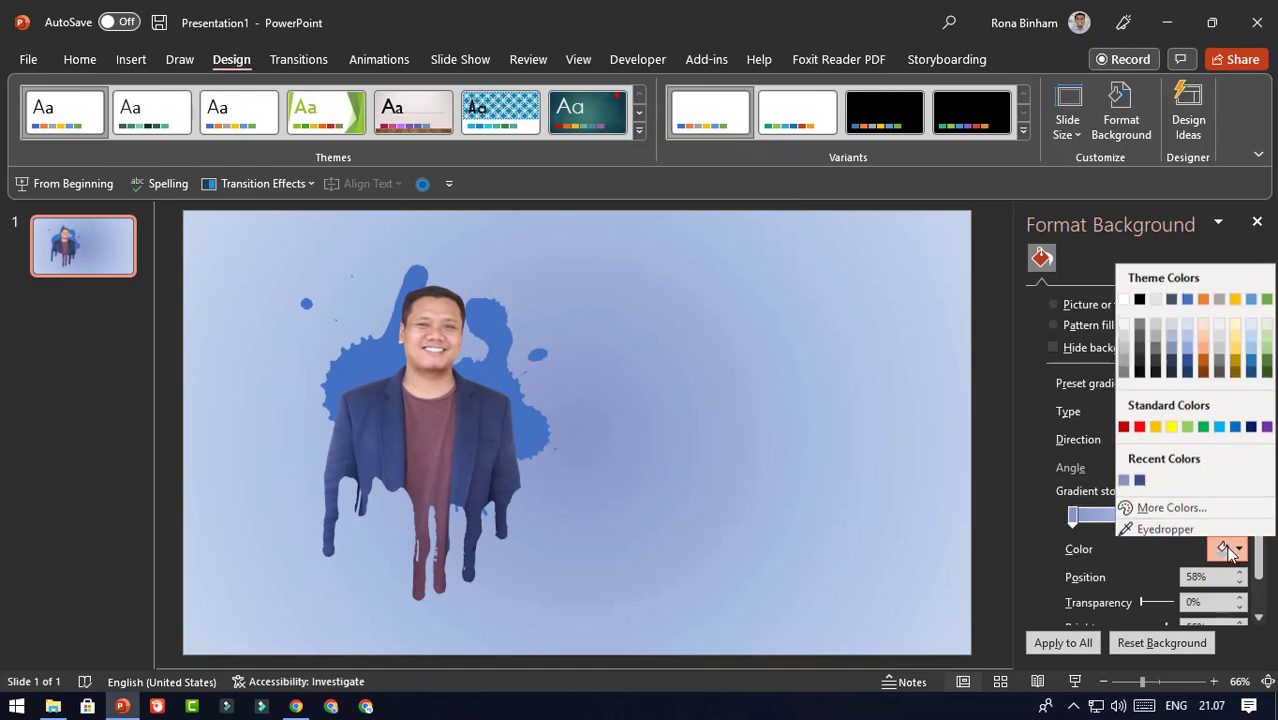
pyautogui.click(1135, 524)
pyautogui.click(352, 455)
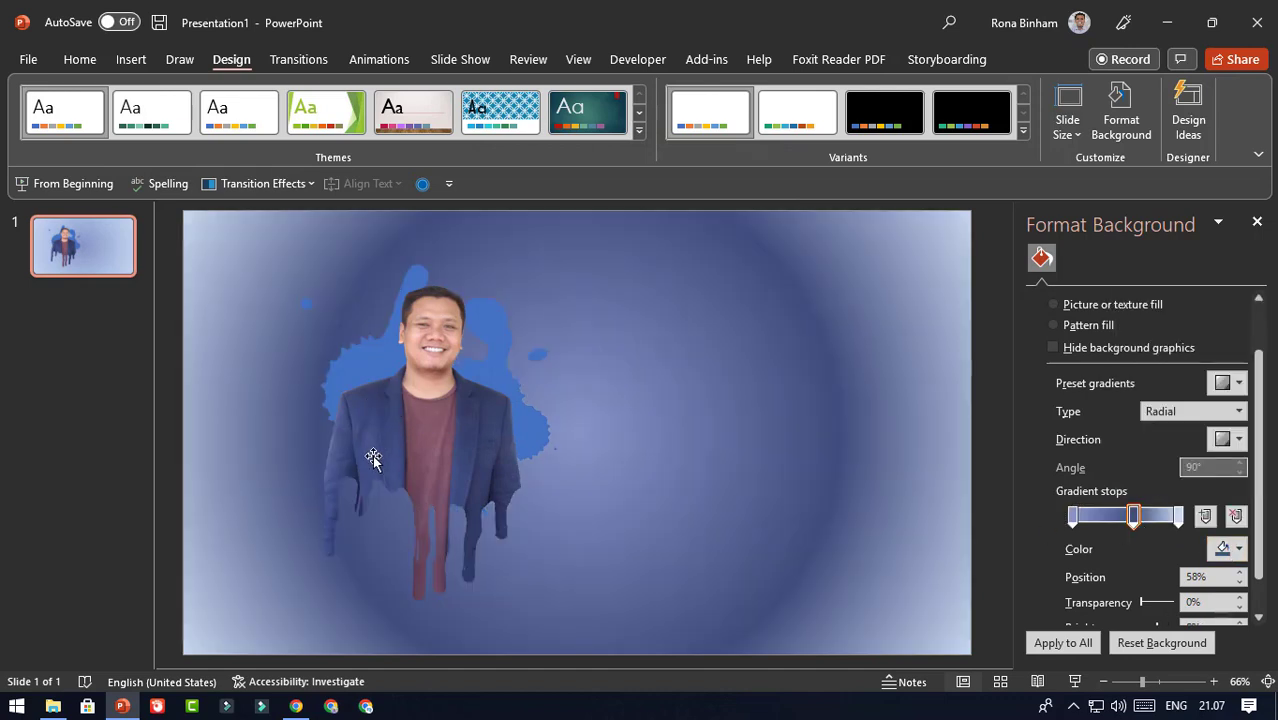
pyautogui.click(1178, 516)
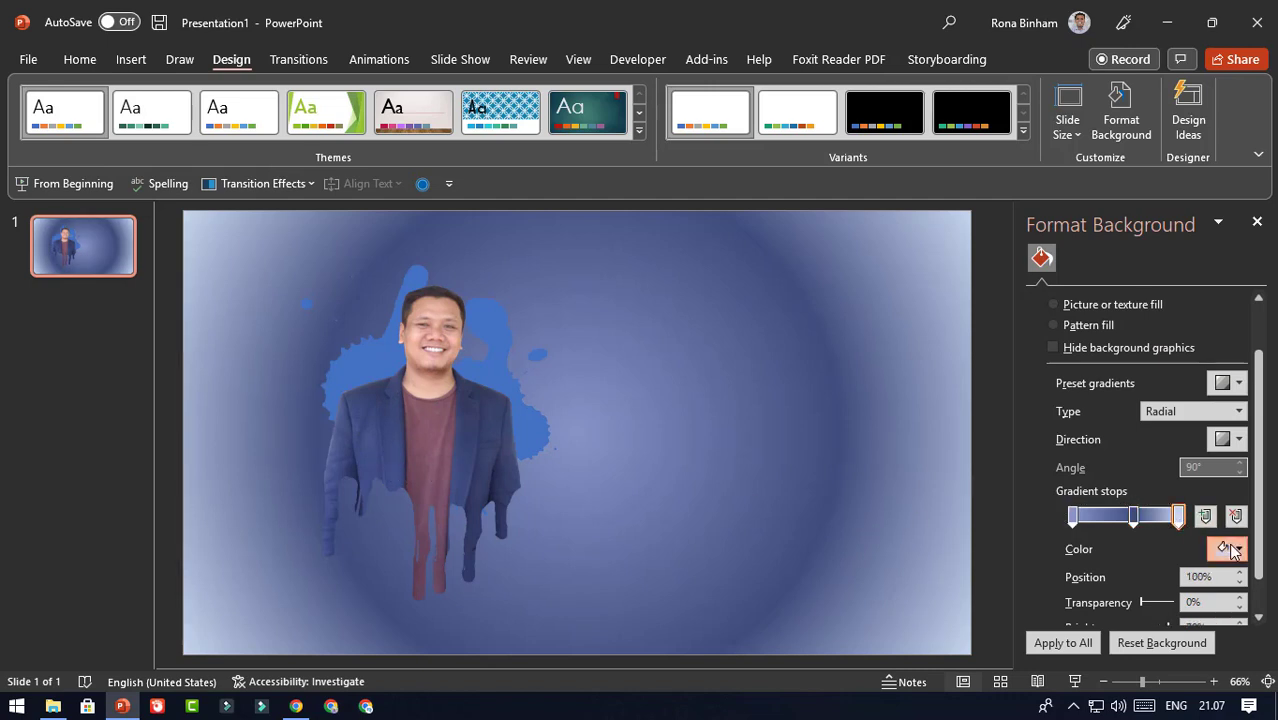
pyautogui.click(1228, 548)
pyautogui.click(1184, 532)
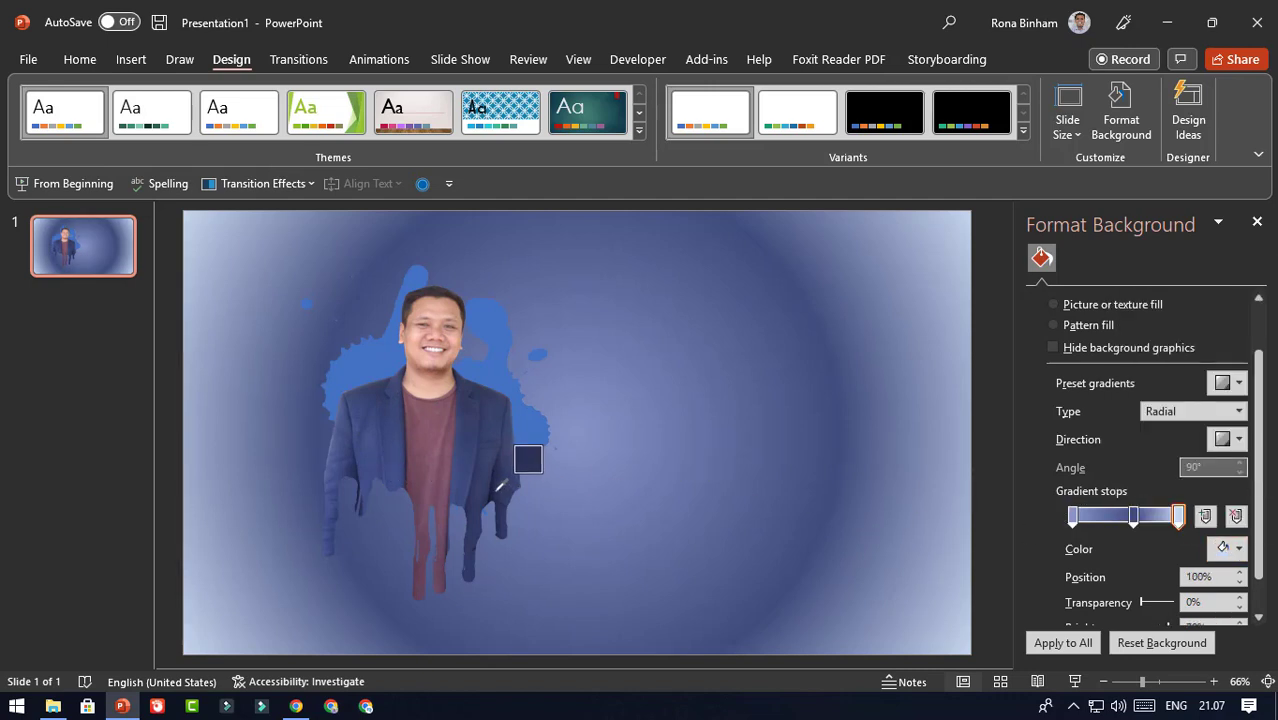
pyautogui.click(496, 485)
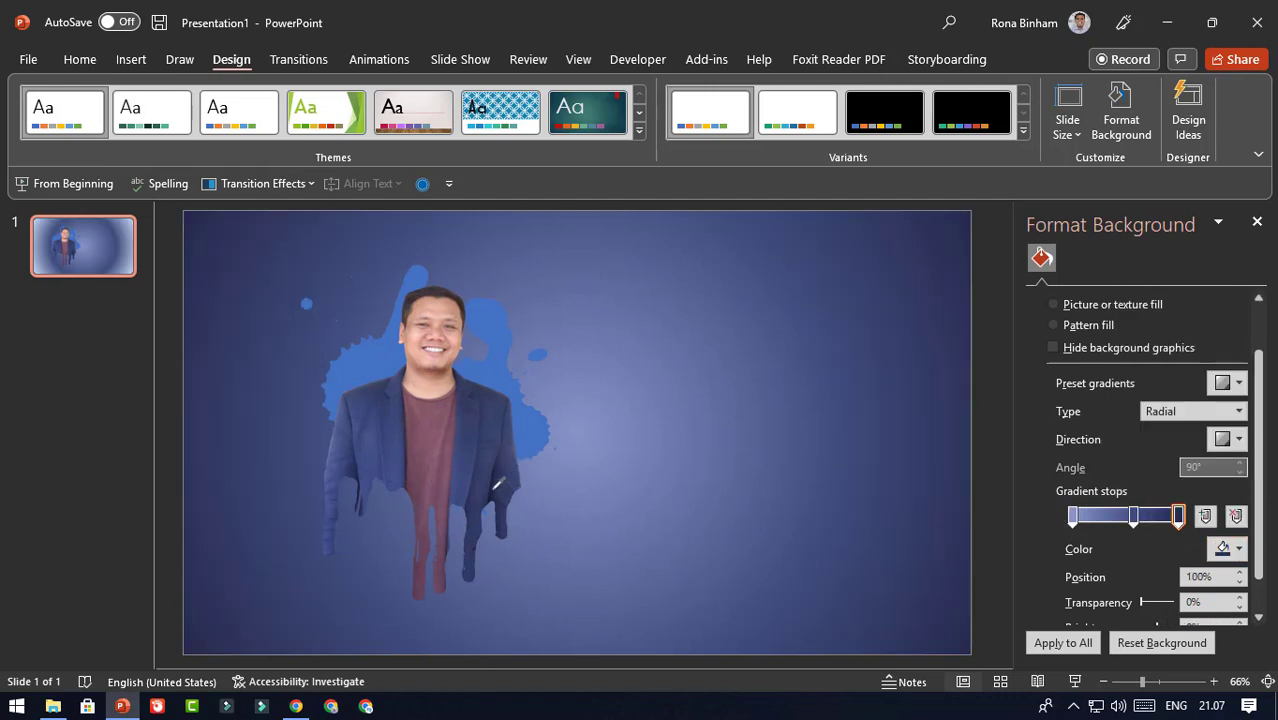
pyautogui.click(545, 425)
# Hide Picture 9 (person) and Picture 8 (drips) in the Selection Pane, leaving only the splash.
pyautogui.click(1257, 221)
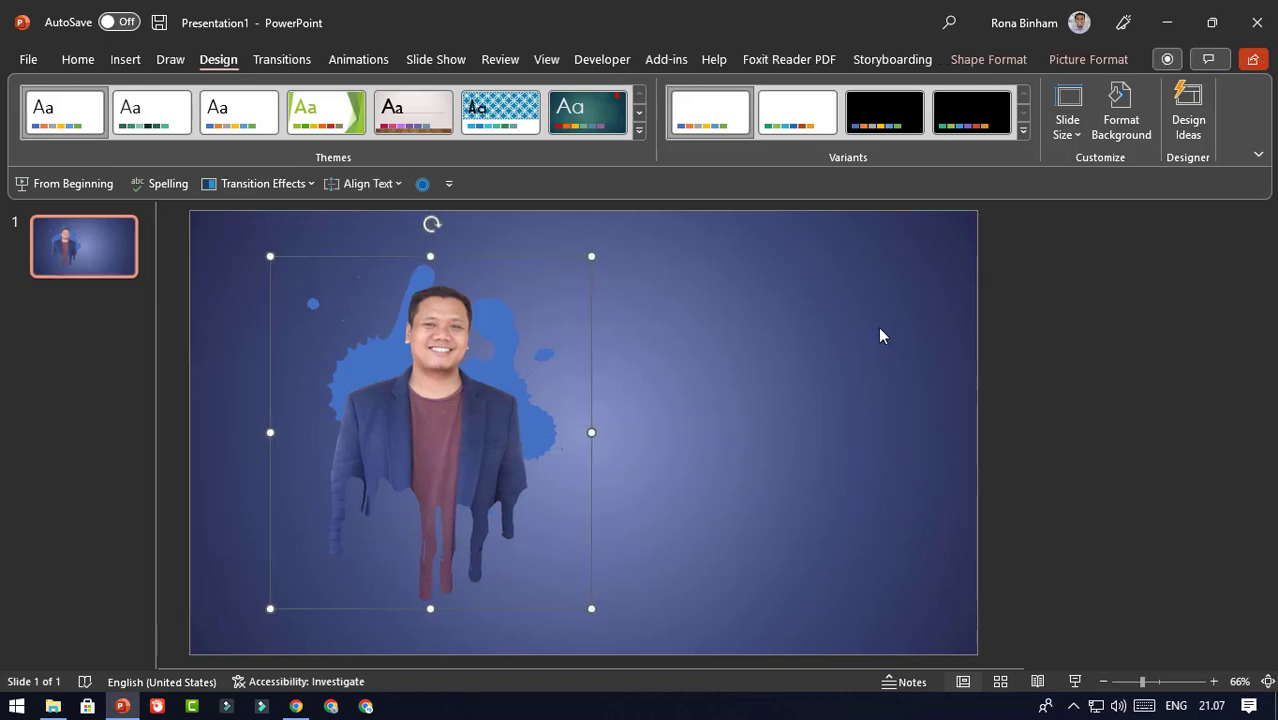
pyautogui.click(462, 310)
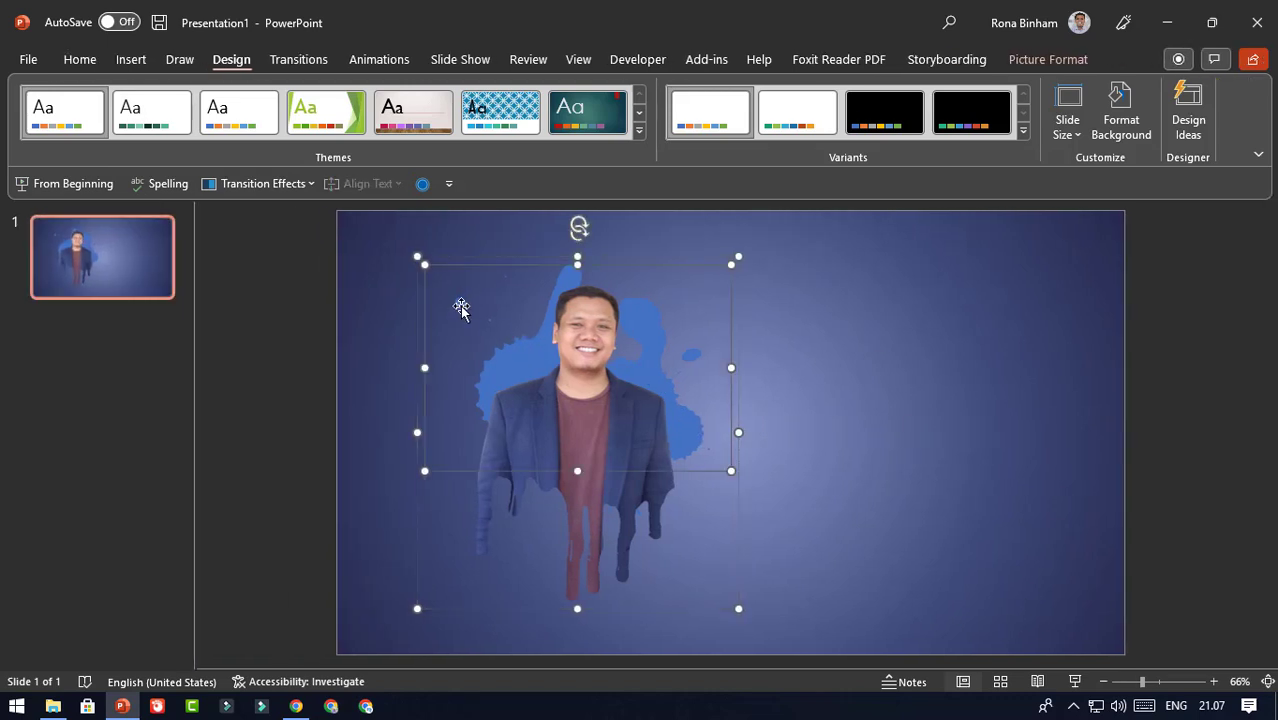
pyautogui.click(1027, 62)
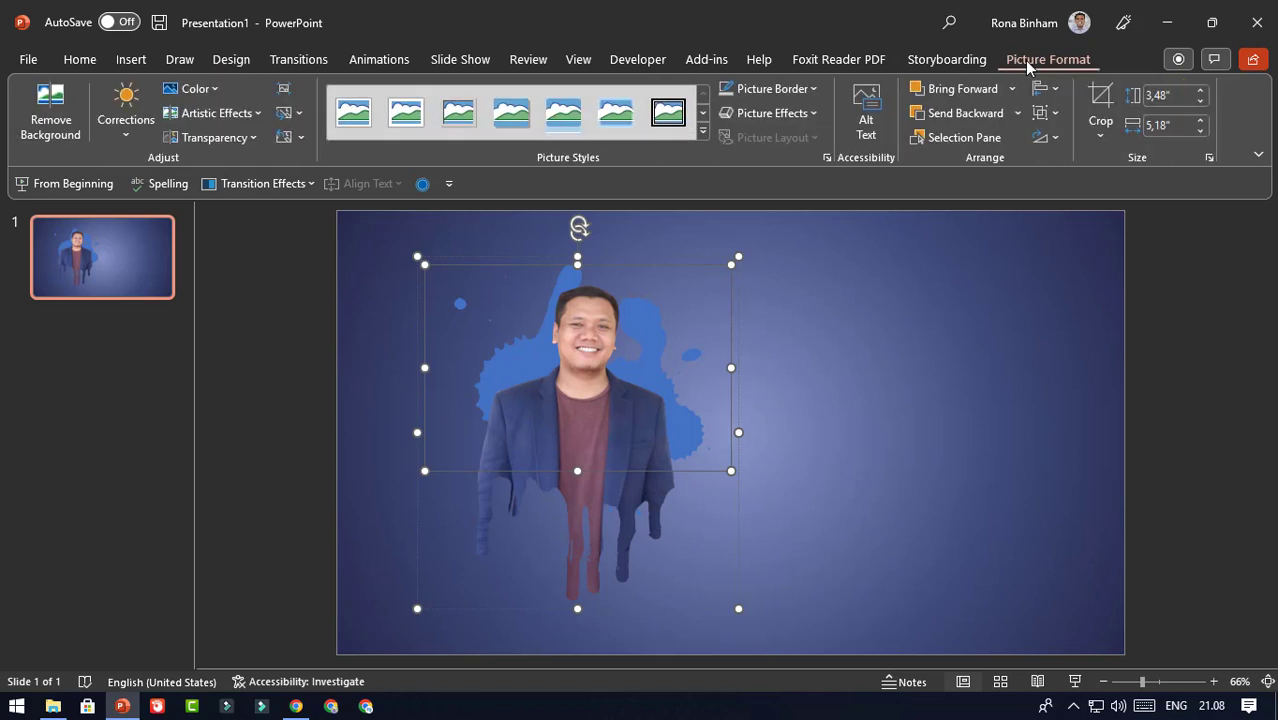
pyautogui.click(896, 318)
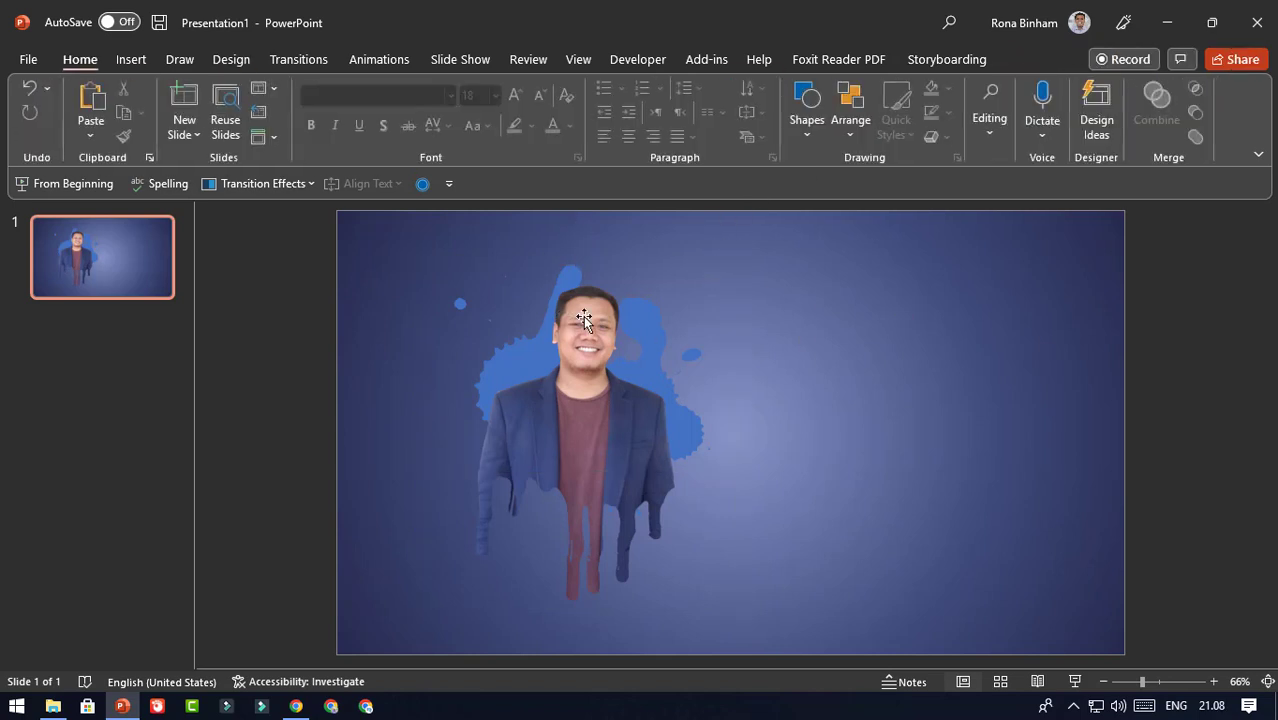
pyautogui.click(583, 316)
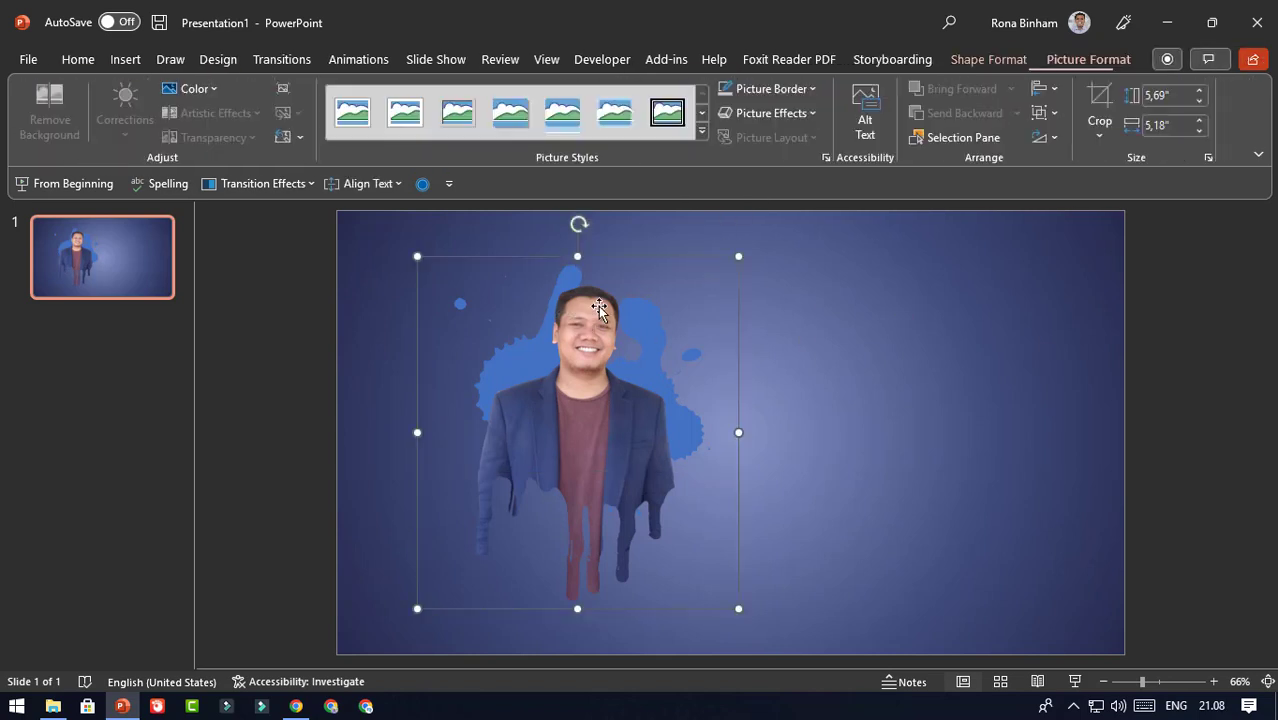
pyautogui.click(966, 138)
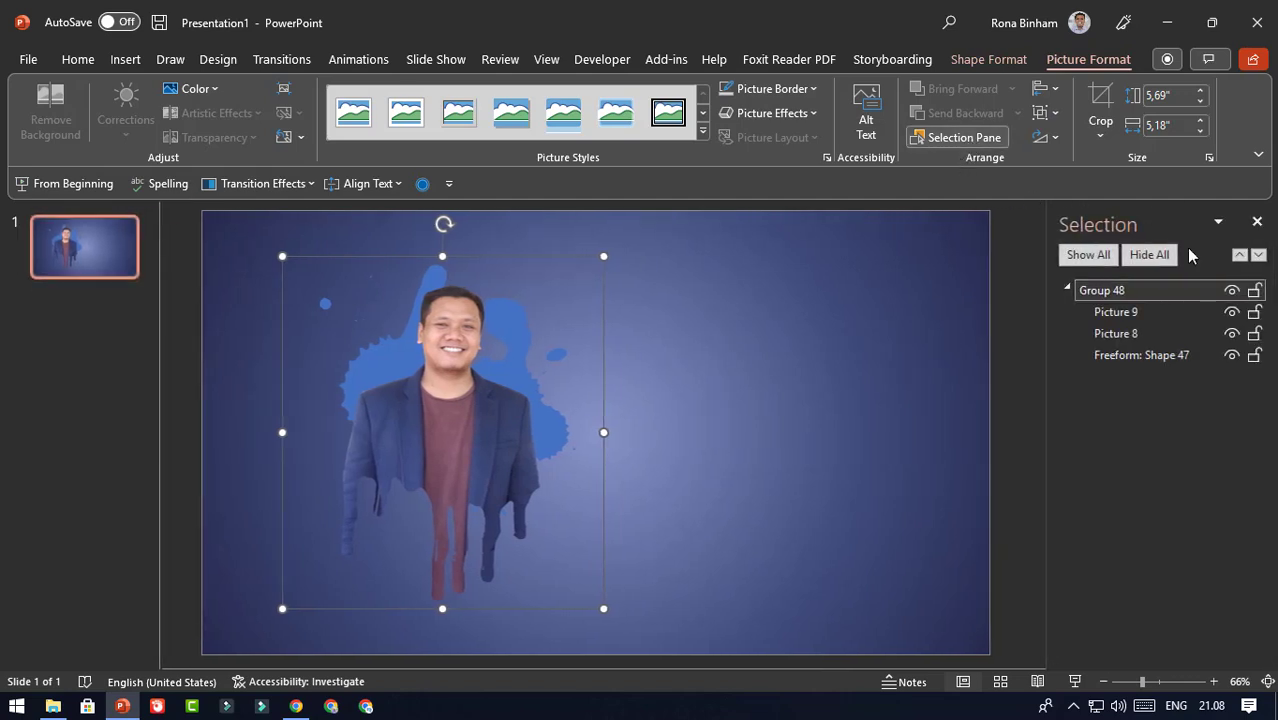
pyautogui.click(1233, 314)
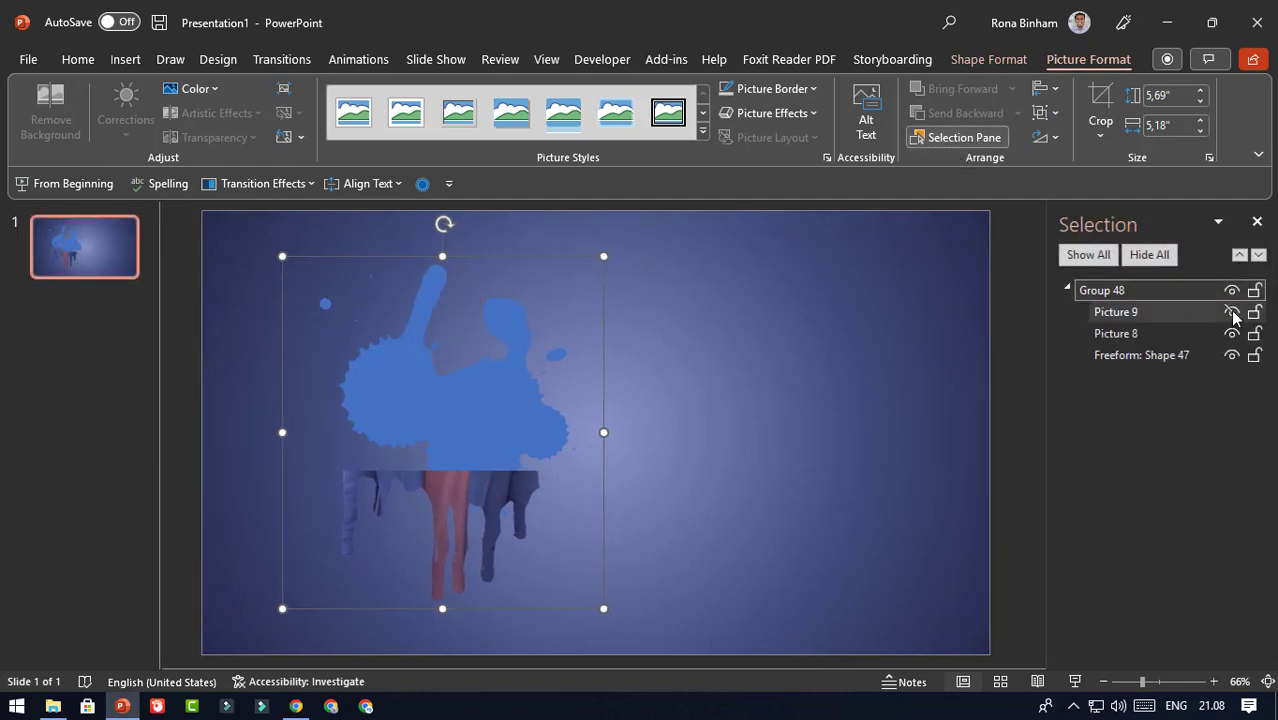
pyautogui.click(1233, 333)
# Try a dark navy fill on the splash, previewing it with the pictures shown.
pyautogui.click(497, 378)
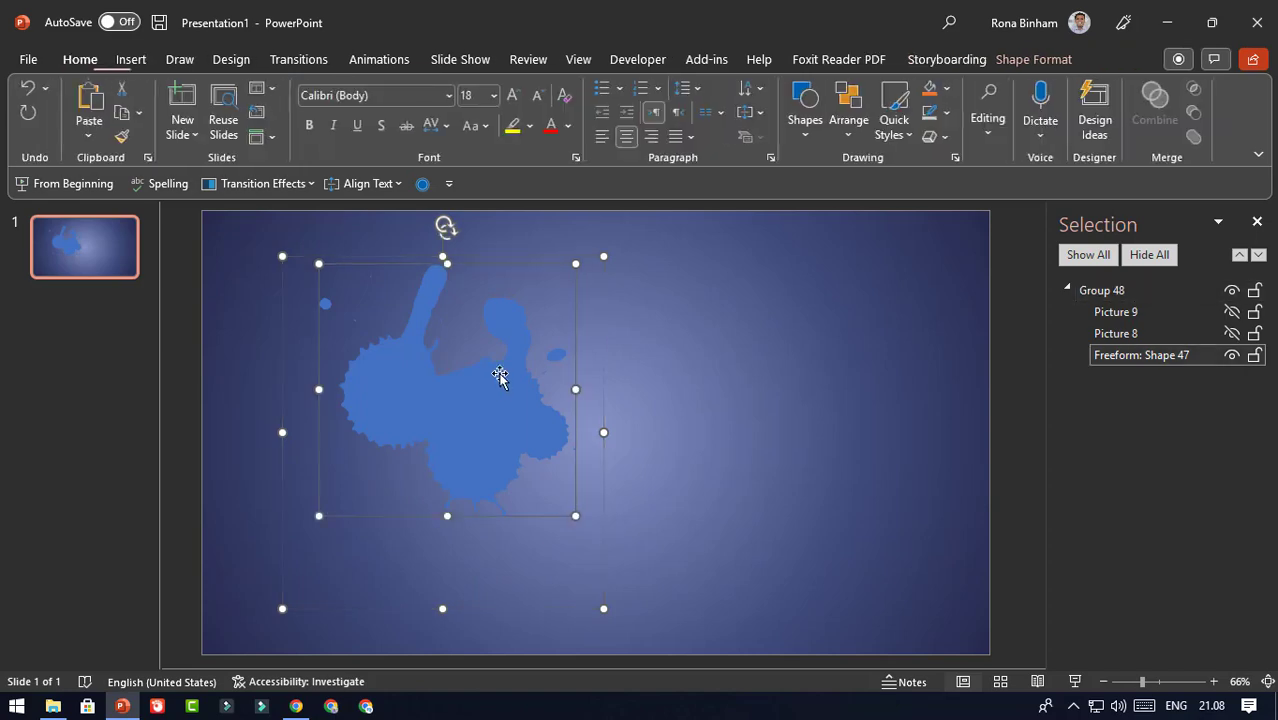
pyautogui.click(1043, 59)
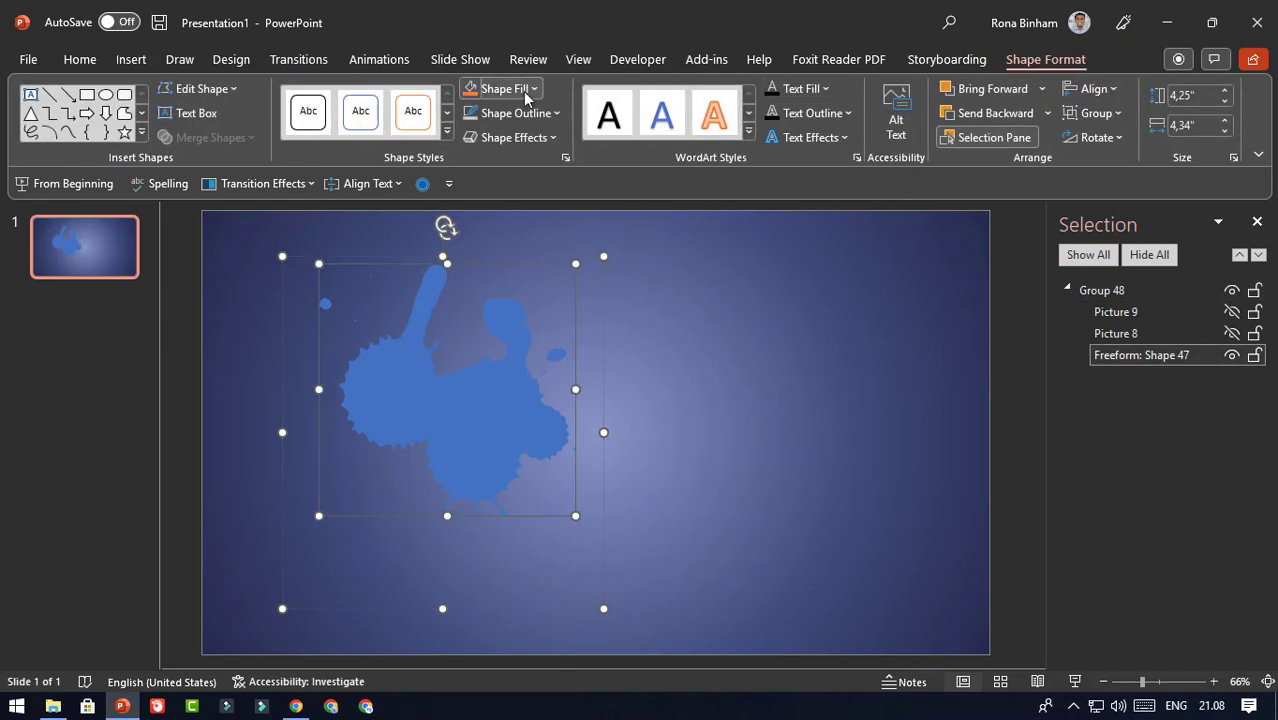
pyautogui.click(530, 89)
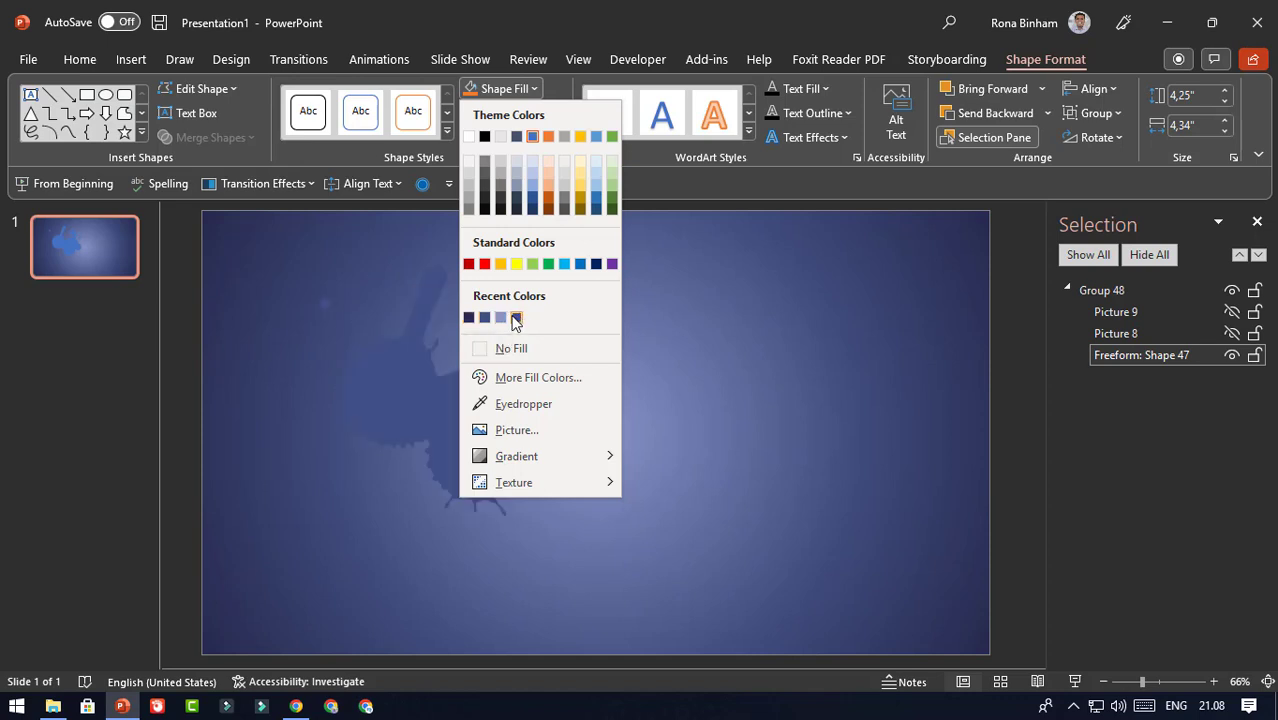
pyautogui.click(468, 317)
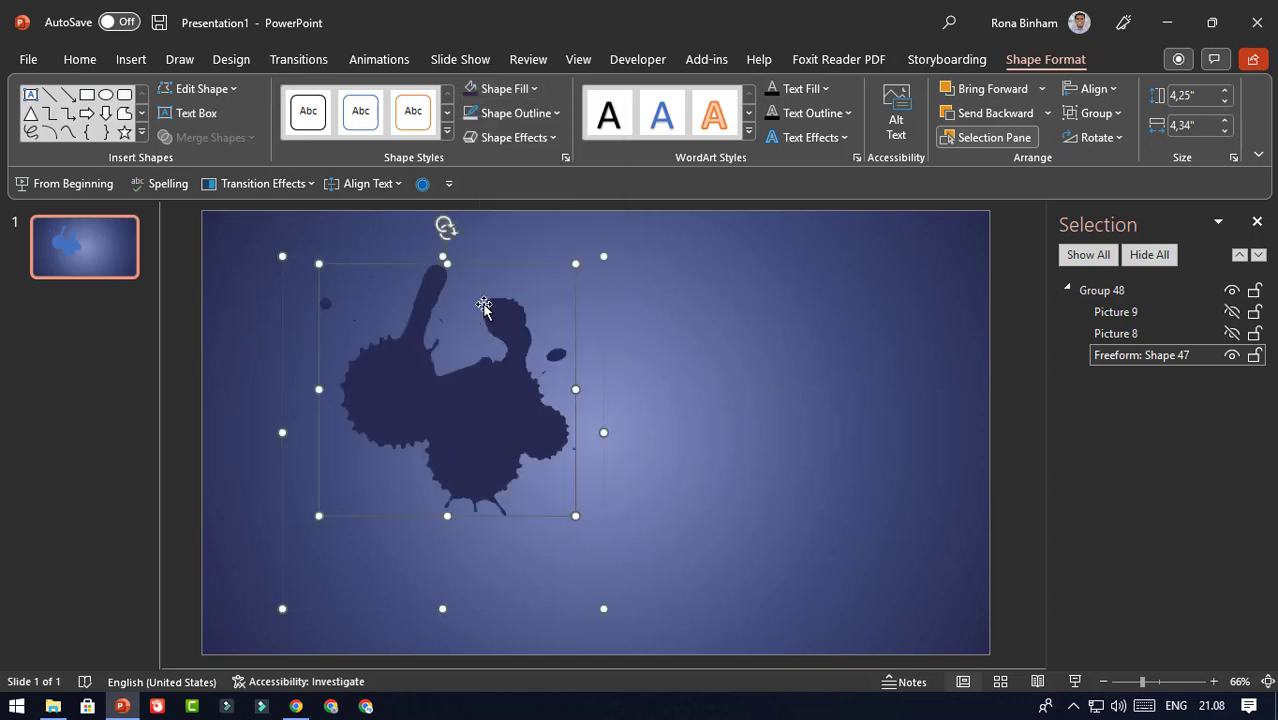
pyautogui.click(1232, 333)
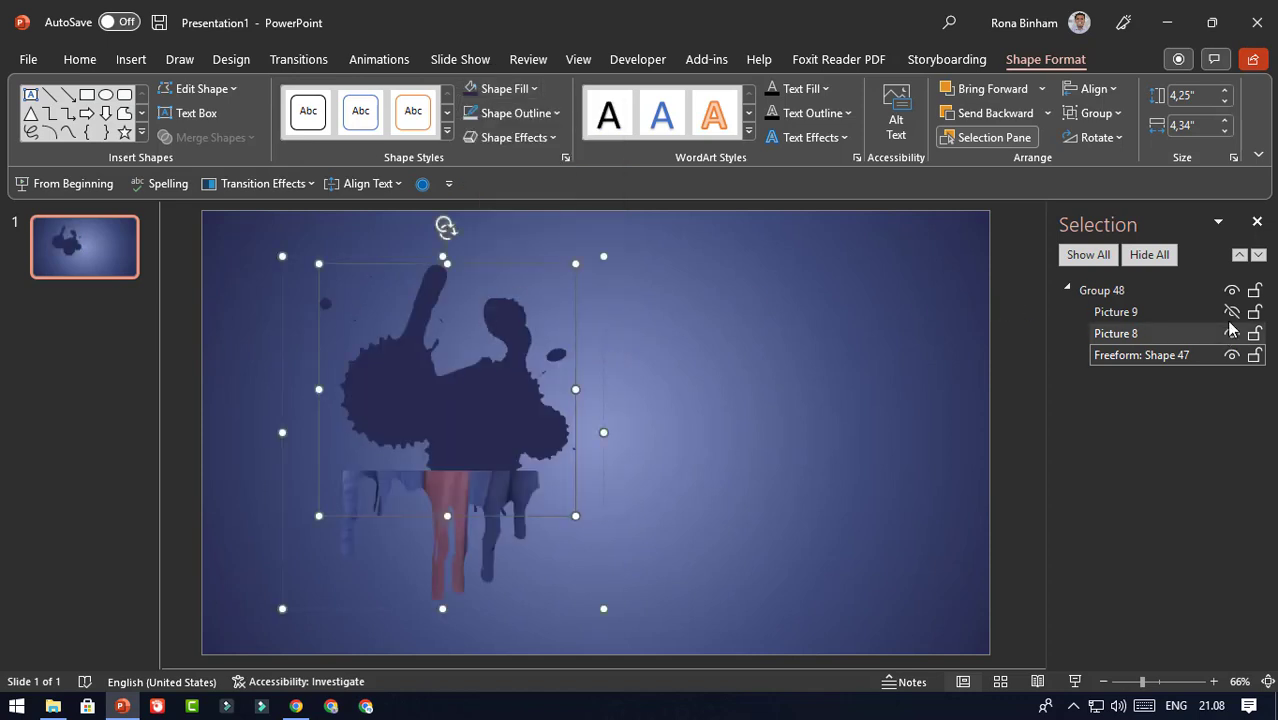
pyautogui.click(1232, 312)
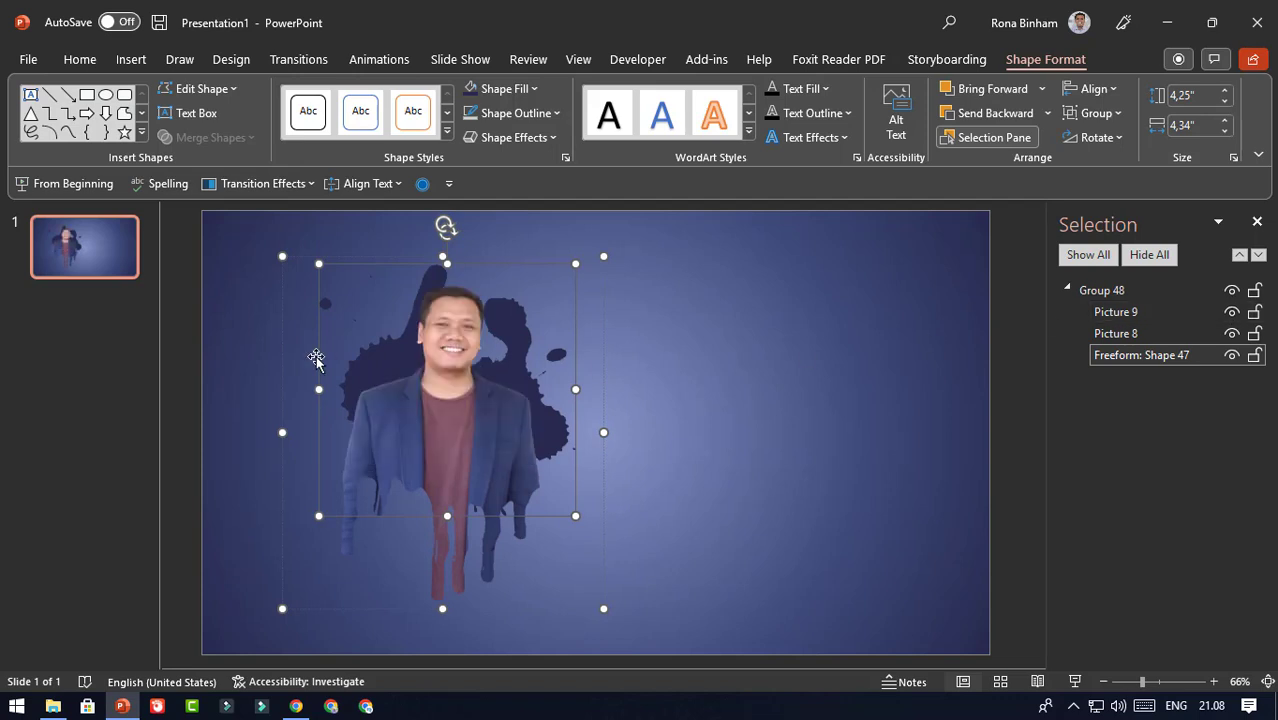
pyautogui.click(1232, 333)
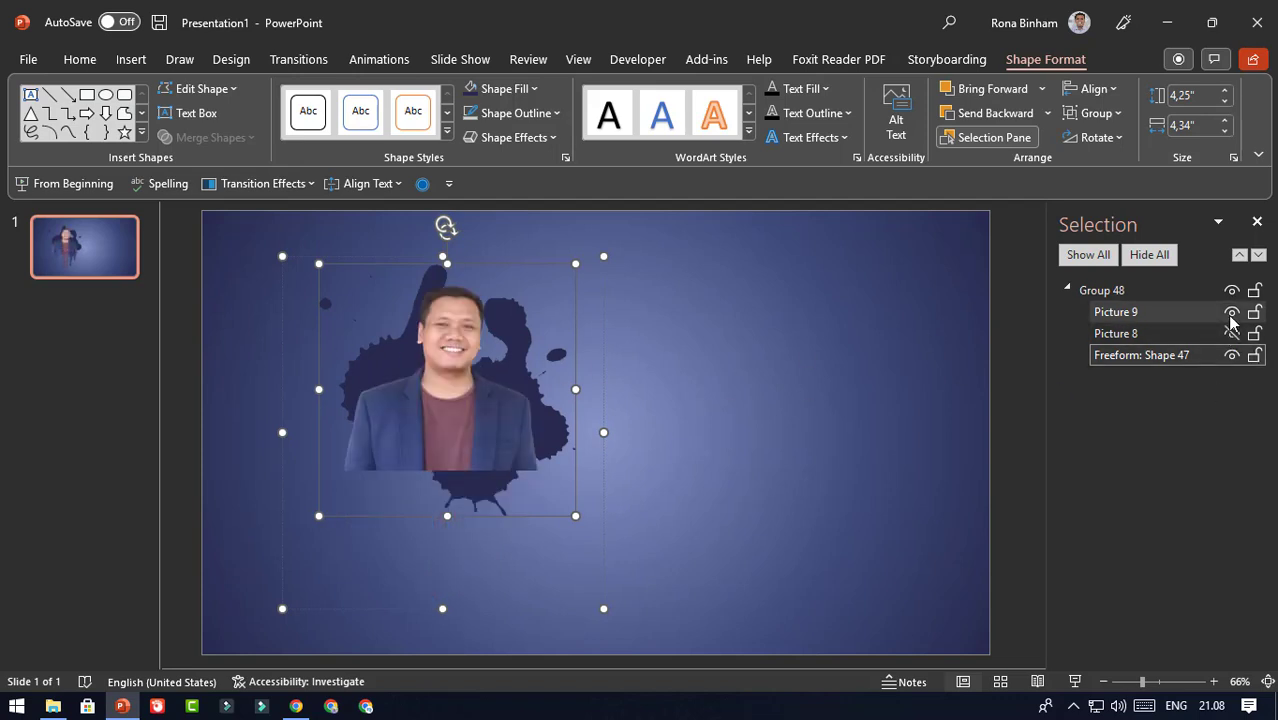
pyautogui.click(1232, 312)
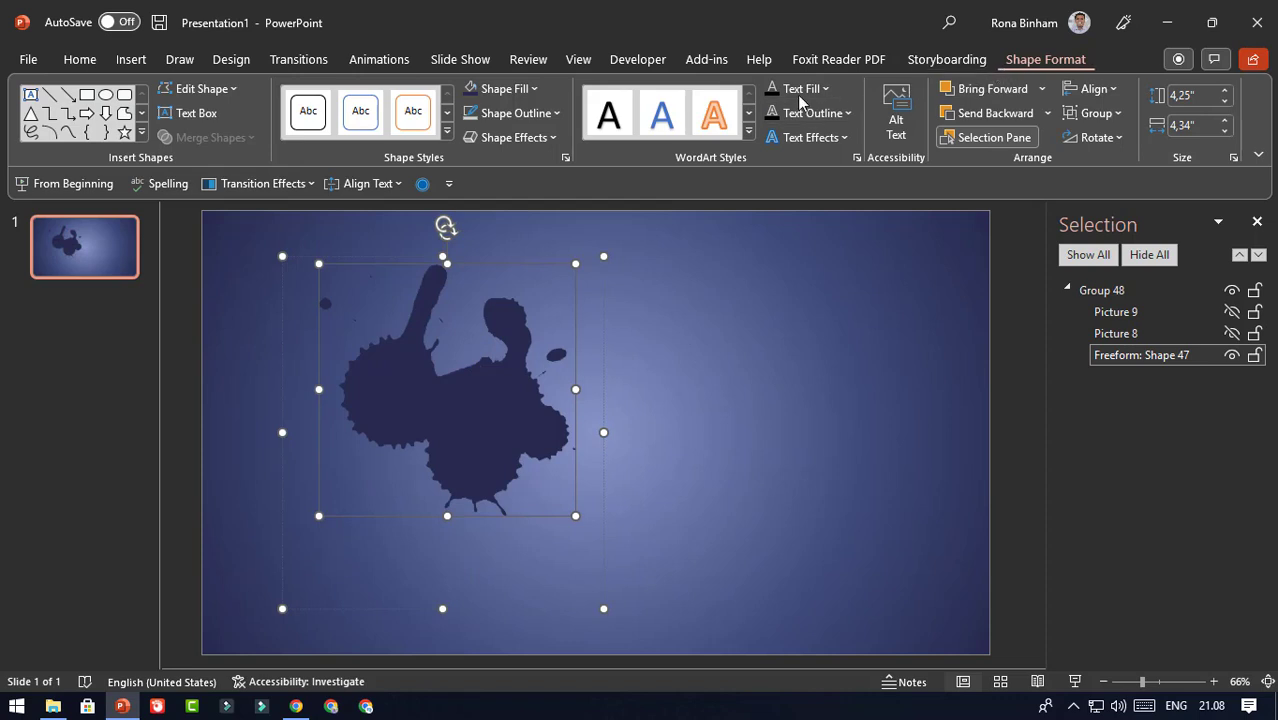
# Fill the splash yellow, show both portrait pictures again, and close the Selection Pane.
pyautogui.click(518, 95)
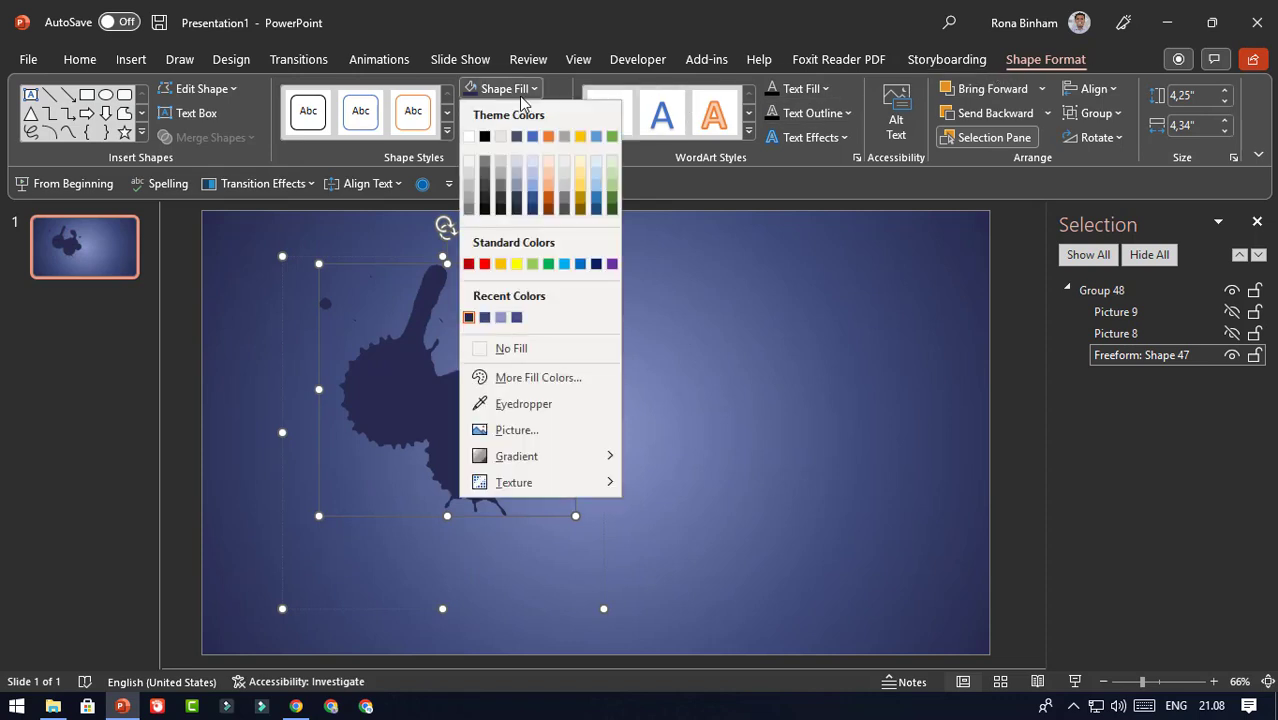
pyautogui.click(516, 264)
pyautogui.click(1232, 333)
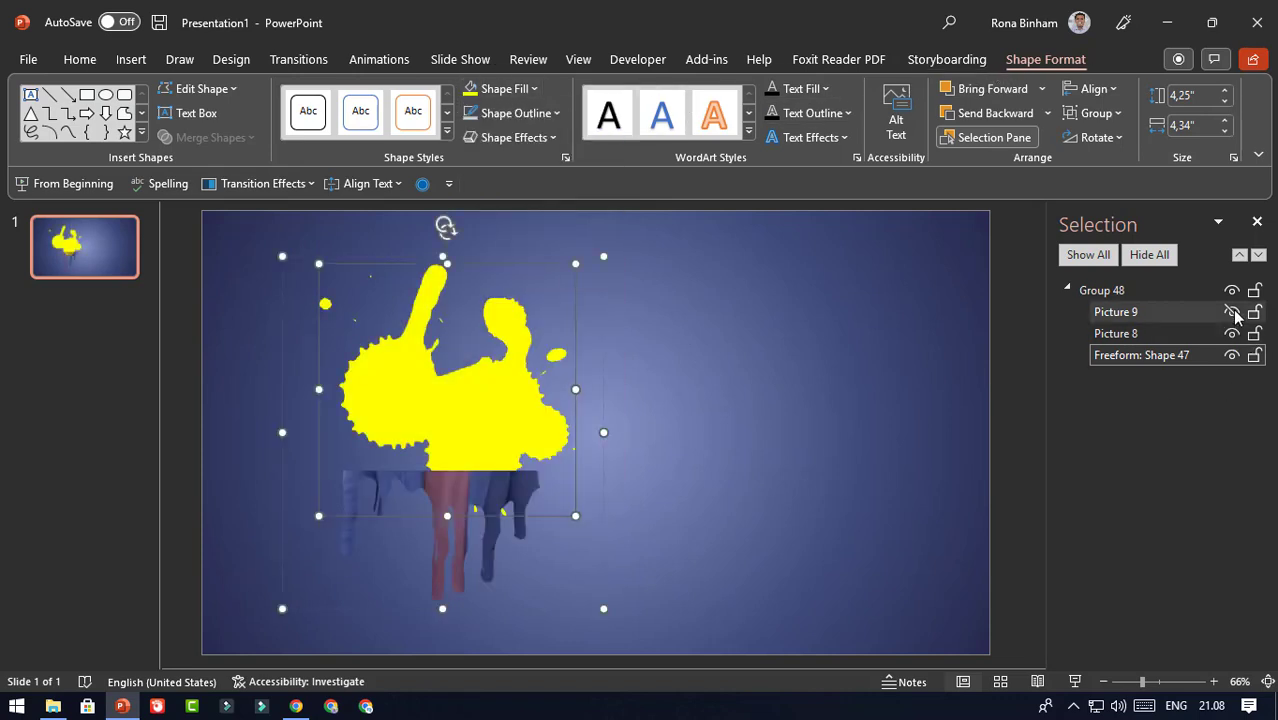
pyautogui.click(1232, 312)
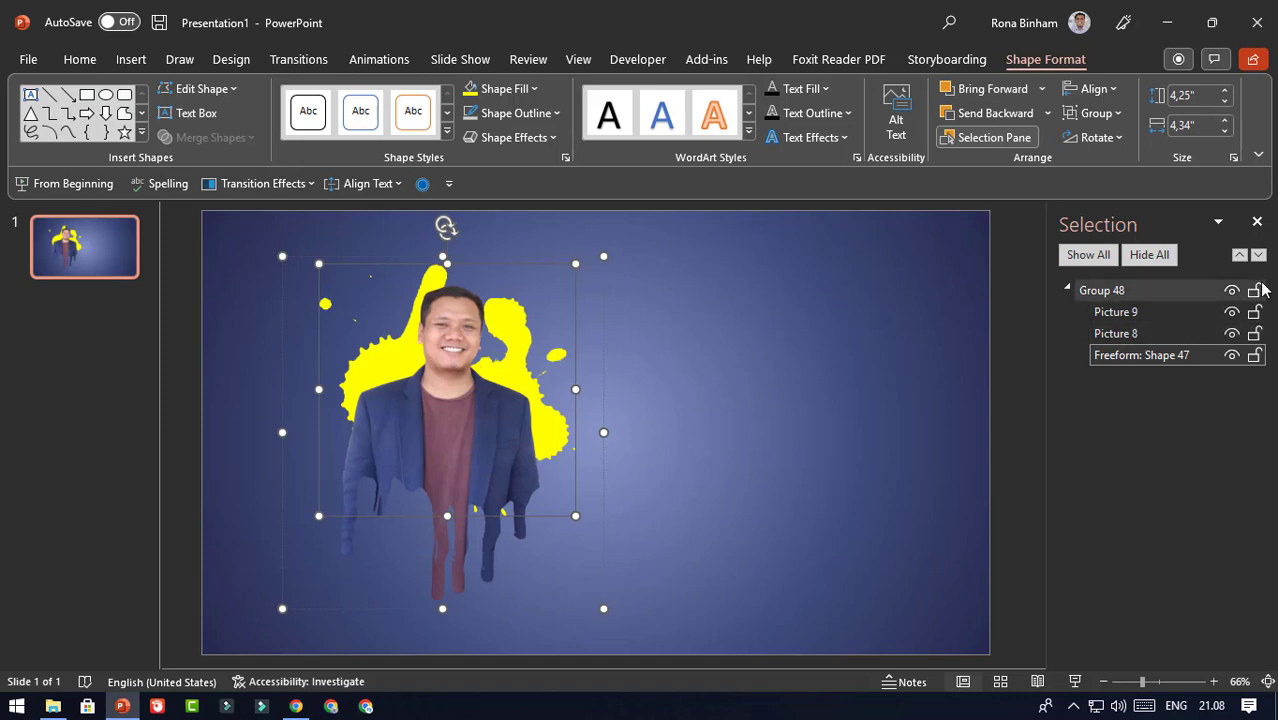
pyautogui.click(1257, 221)
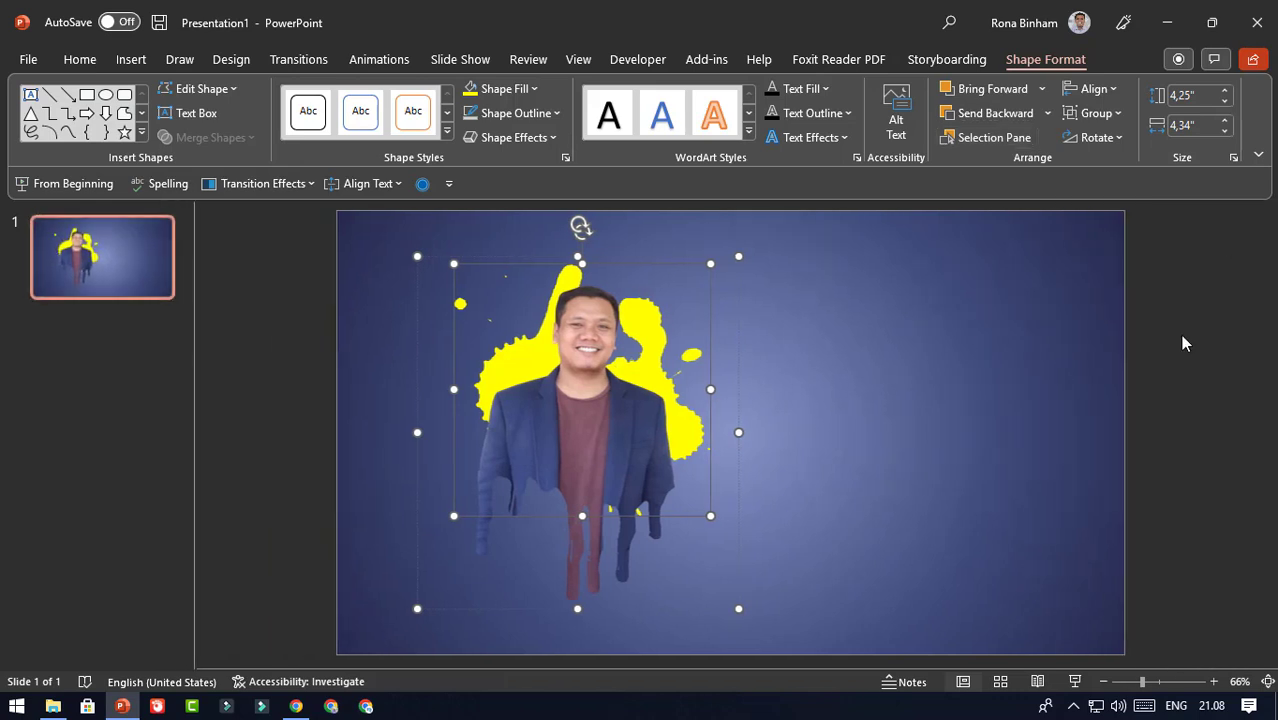
pyautogui.click(1184, 342)
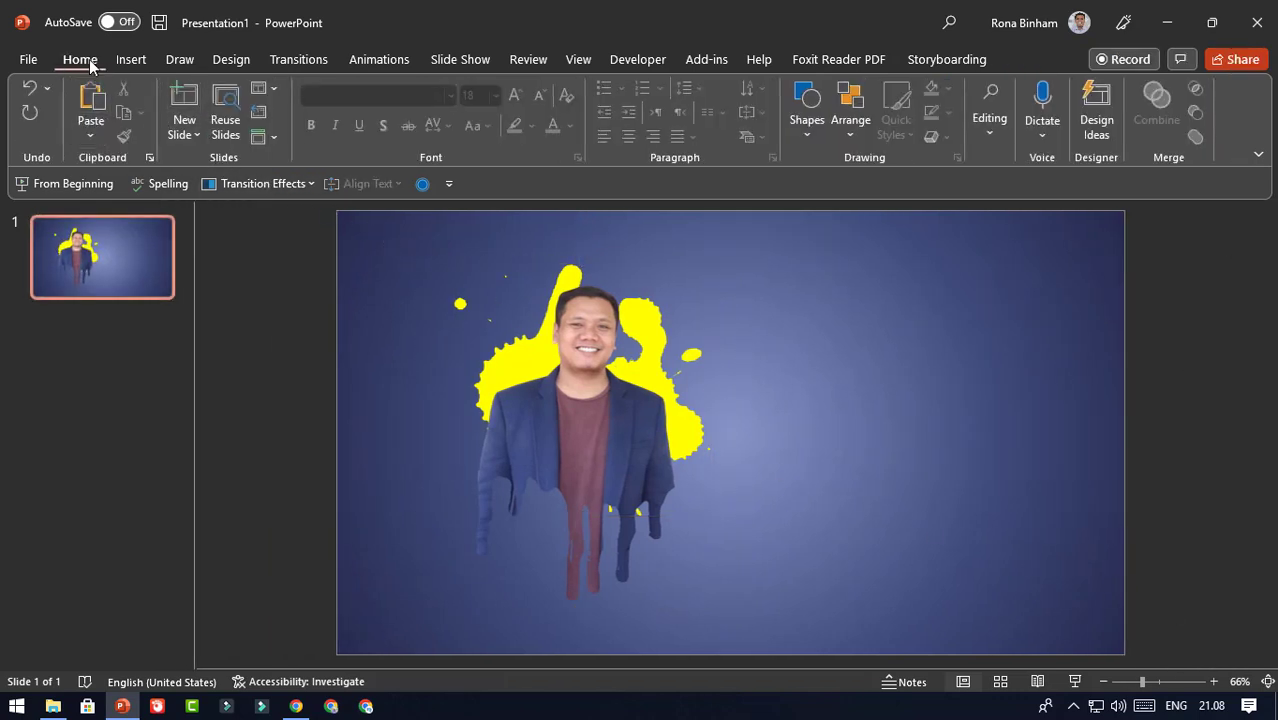
# Add a DRIPPING text box right of the person in Playfair Display, bold, 72 pt.
pyautogui.click(121, 62)
pyautogui.click(862, 115)
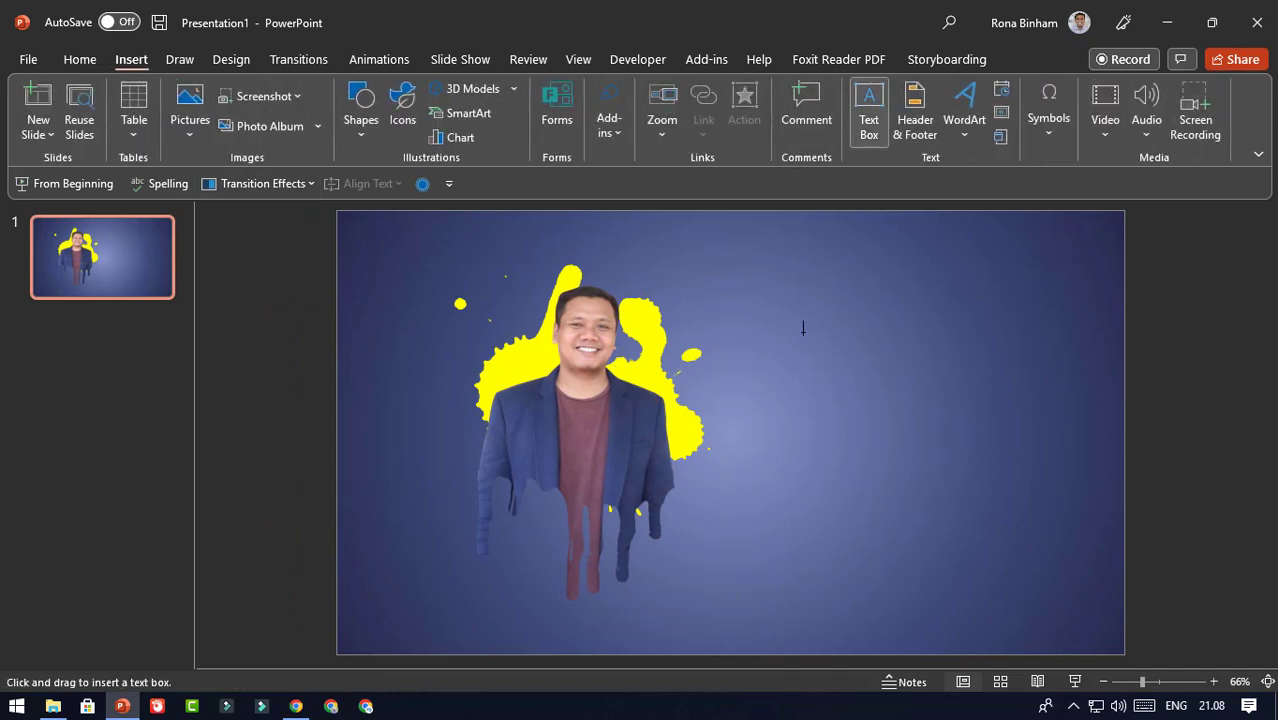
pyautogui.click(745, 449)
pyautogui.write('D')
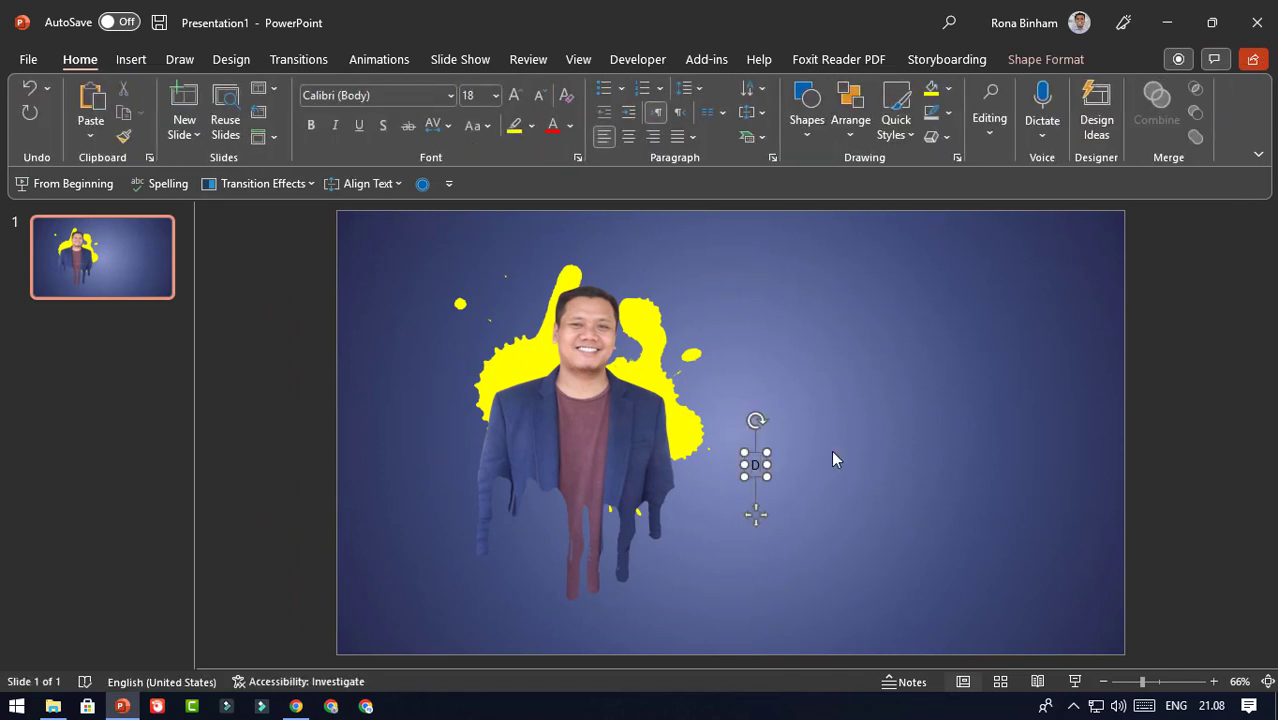
pyautogui.write('RIPPIN')
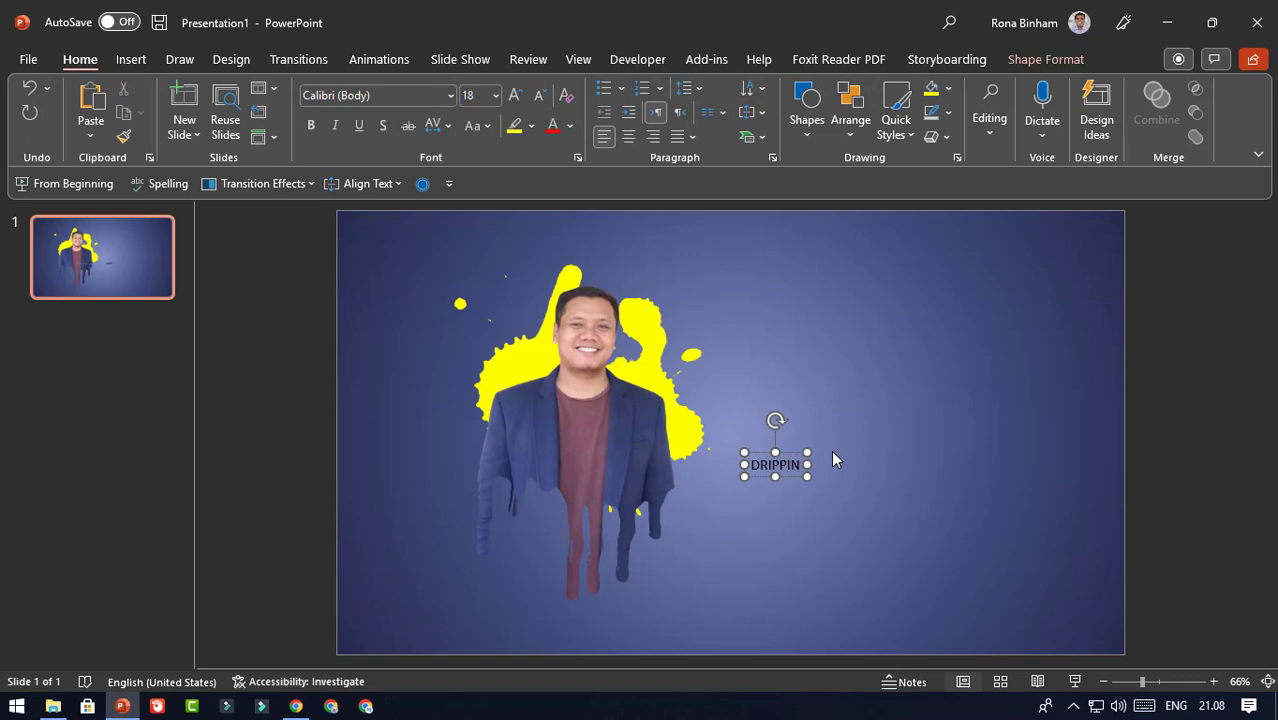
pyautogui.write('G')
pyautogui.hotkey('ctrl', 'a')
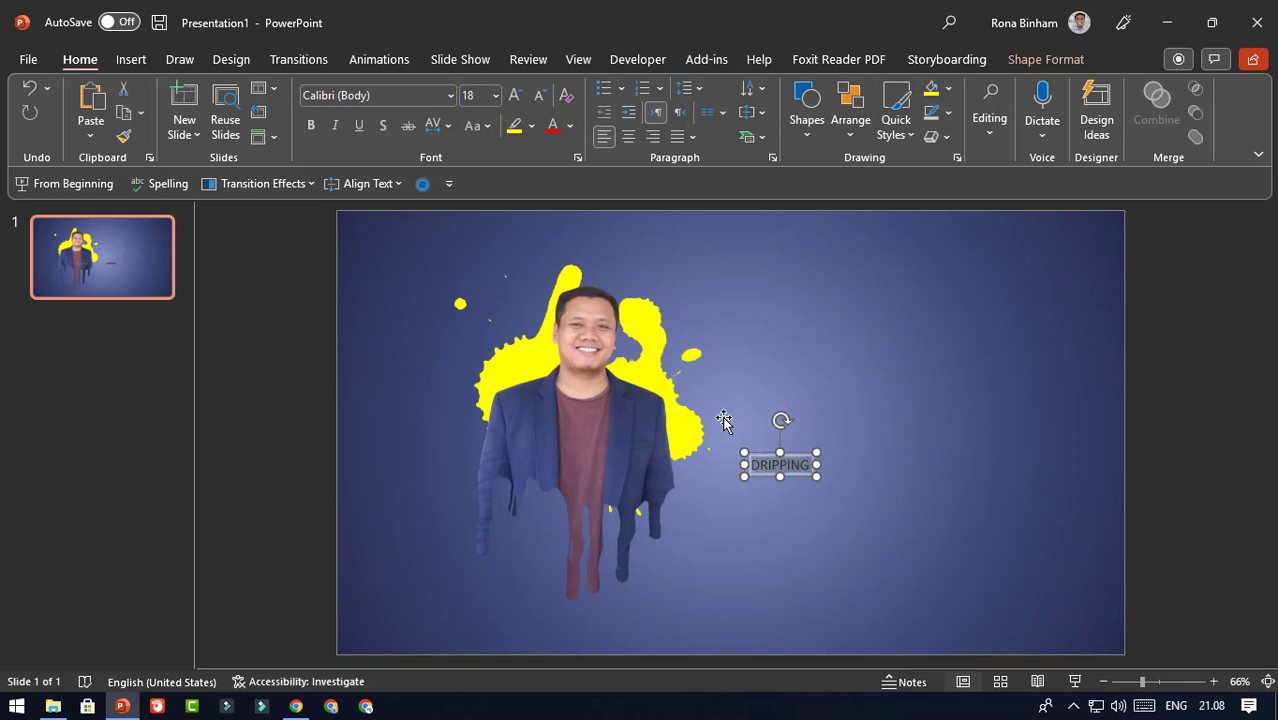
pyautogui.click(377, 98)
pyautogui.write('Pl')
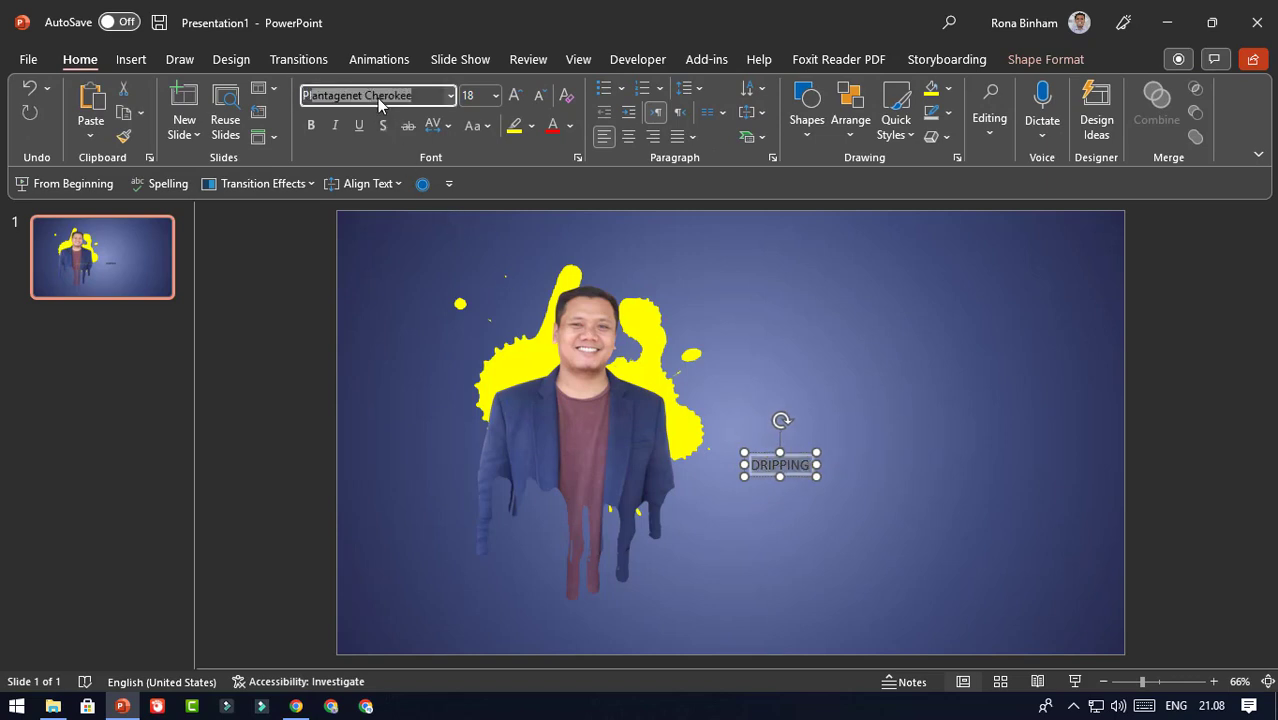
pyautogui.write('a')
pyautogui.press('BackSpace')
pyautogui.write('yfair Display')
pyautogui.press('Return')
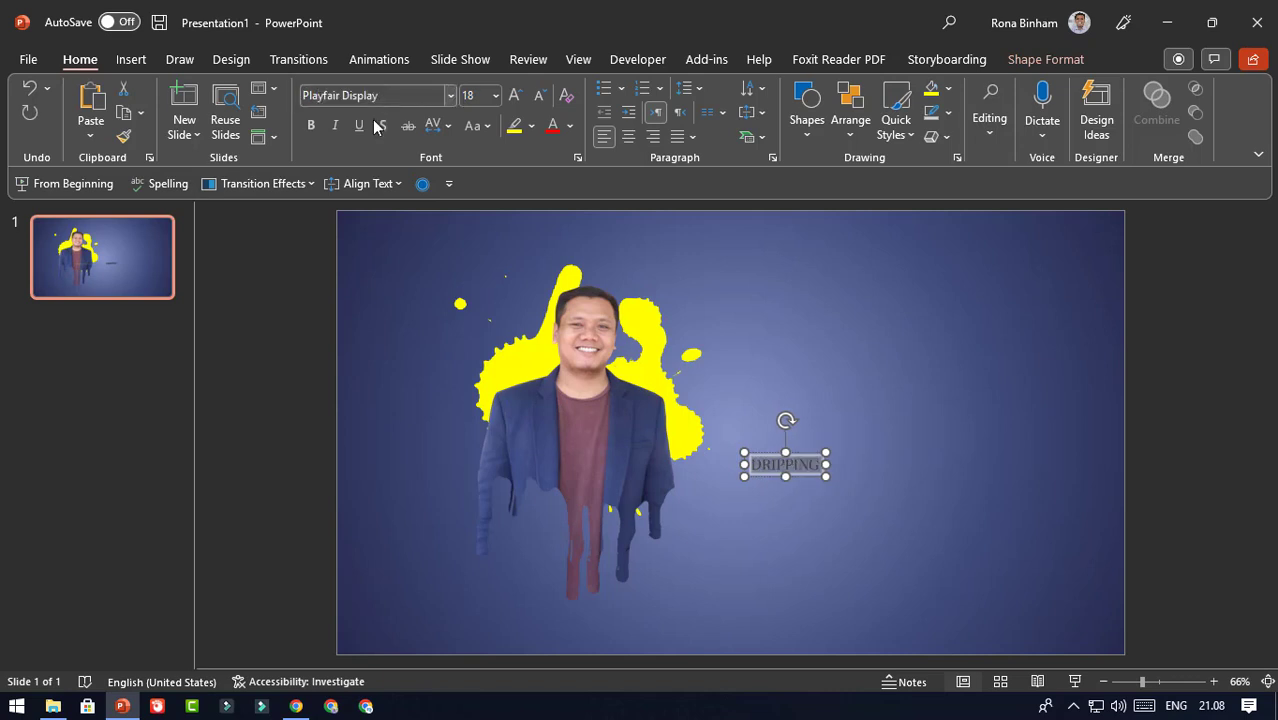
pyautogui.click(311, 125)
pyautogui.click(515, 96)
pyautogui.click(515, 96)
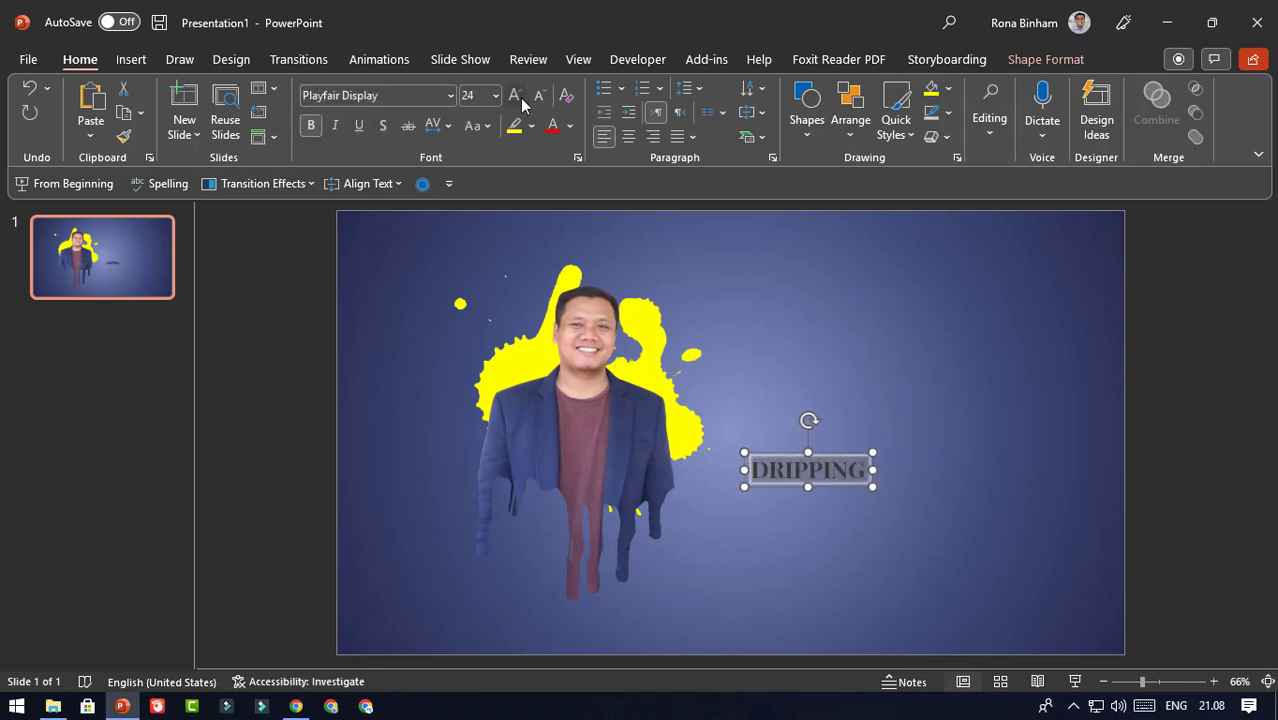
pyautogui.click(515, 96)
pyautogui.click(515, 96)
pyautogui.click(515, 96)
pyautogui.click(515, 96)
pyautogui.click(515, 96)
pyautogui.click(515, 96)
pyautogui.click(515, 96)
pyautogui.click(515, 96)
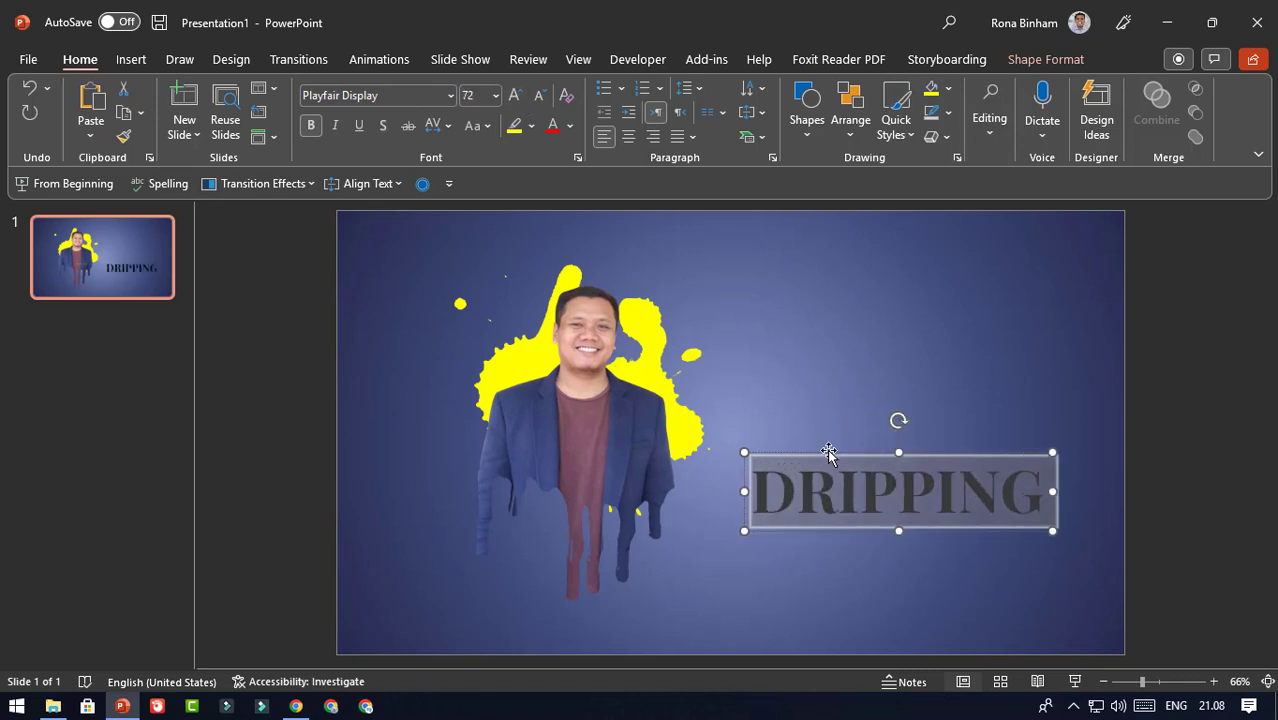
pyautogui.moveTo(830, 448); pyautogui.dragTo(783, 422)
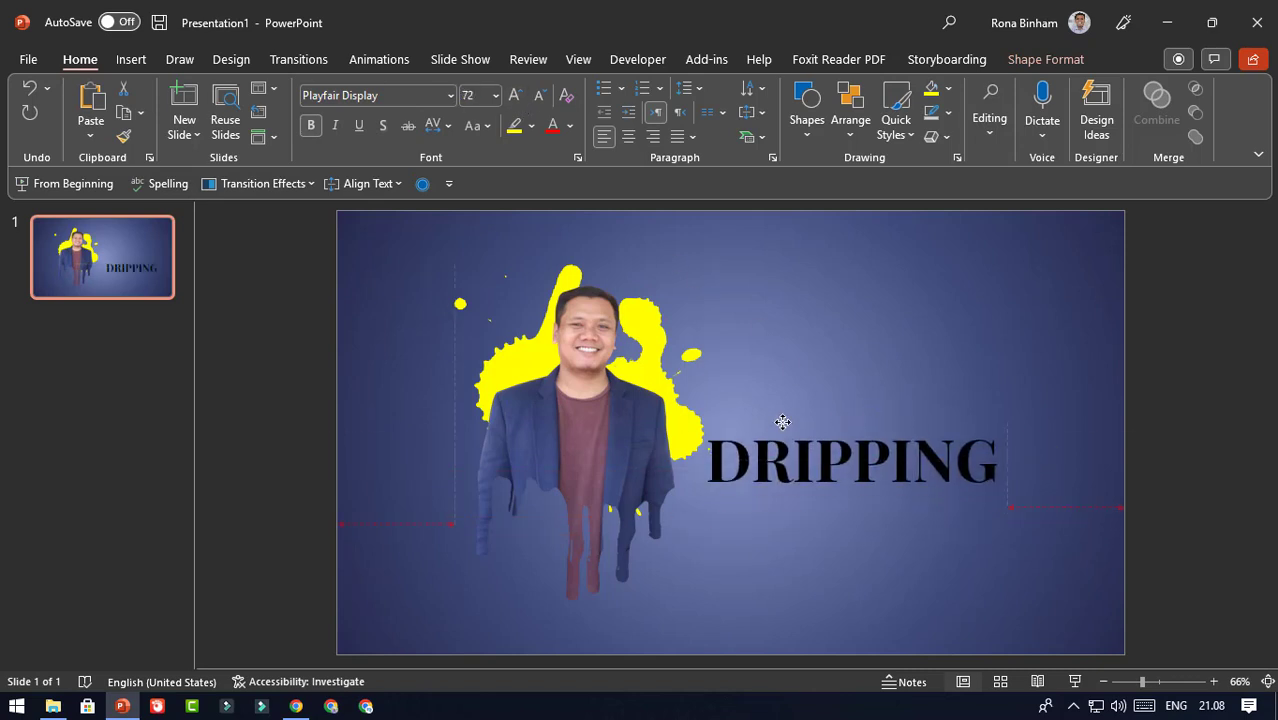
# Duplicate it below as EFFECT in yellow, and colour DRIPPING white.
pyautogui.hotkey('ctrl', 'd')
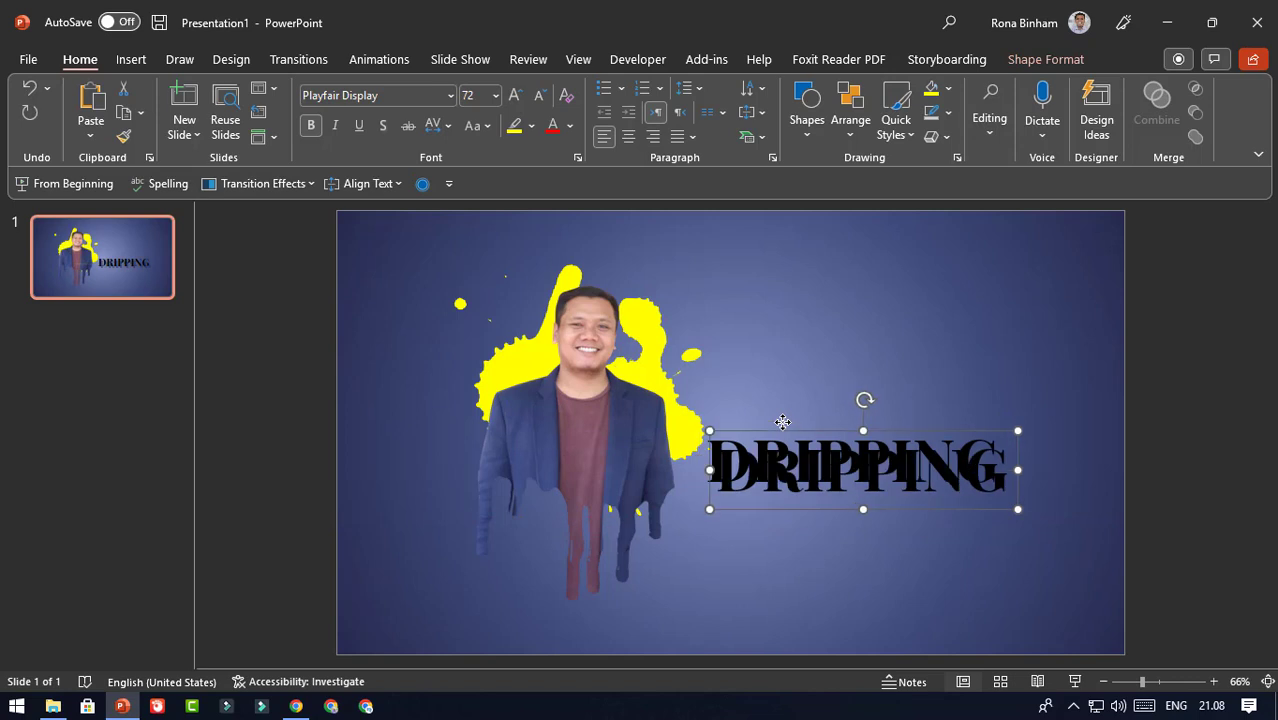
pyautogui.moveTo(755, 514); pyautogui.dragTo(745, 559)
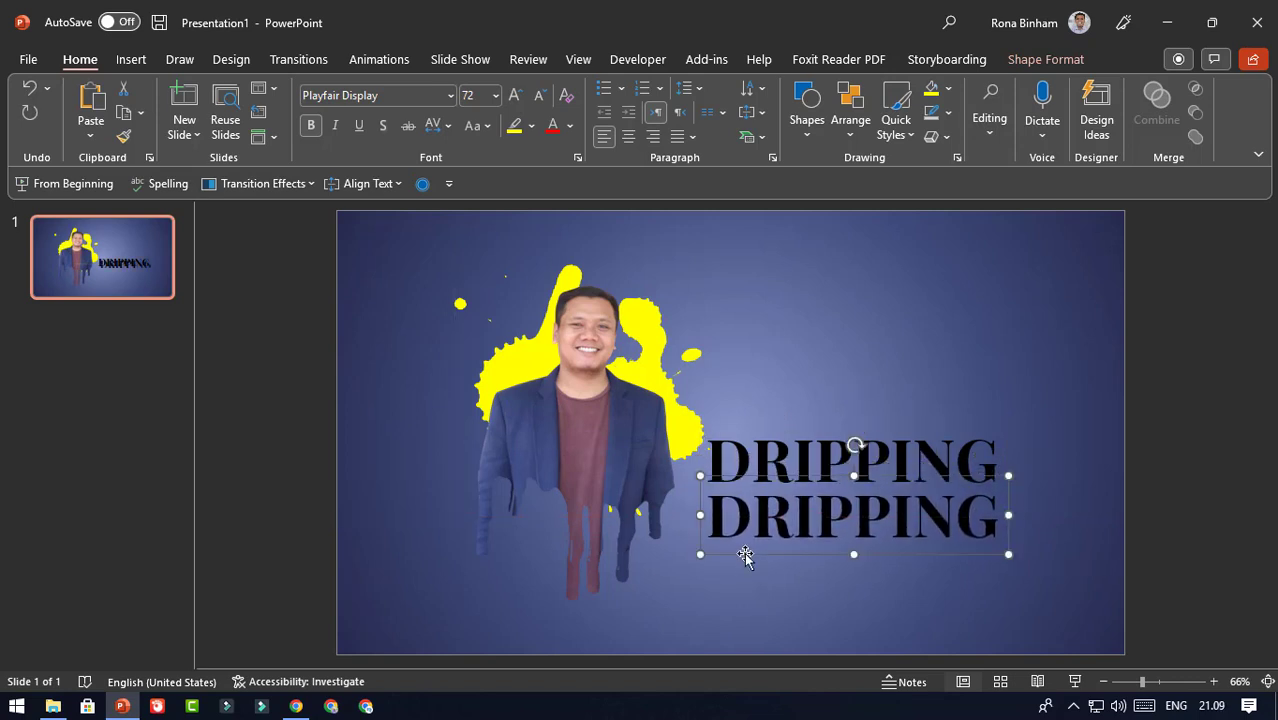
pyautogui.doubleClick(746, 550)
pyautogui.write('EFFE')
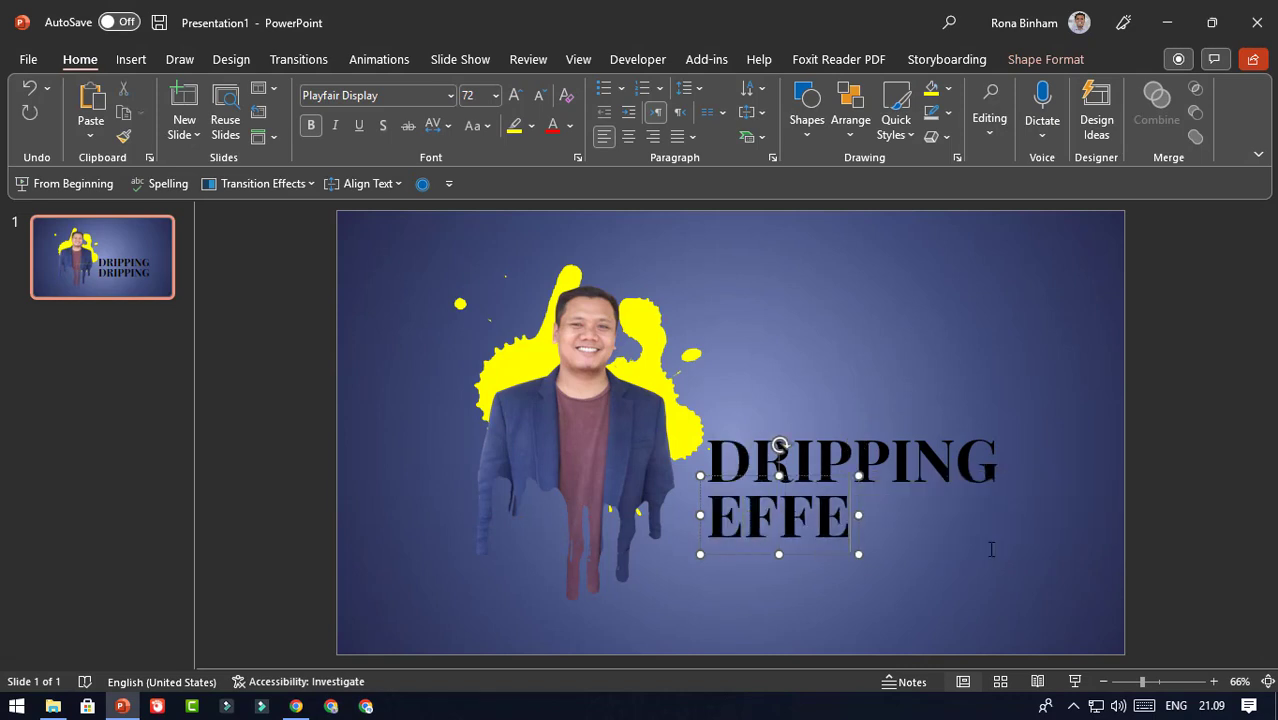
pyautogui.write('CT')
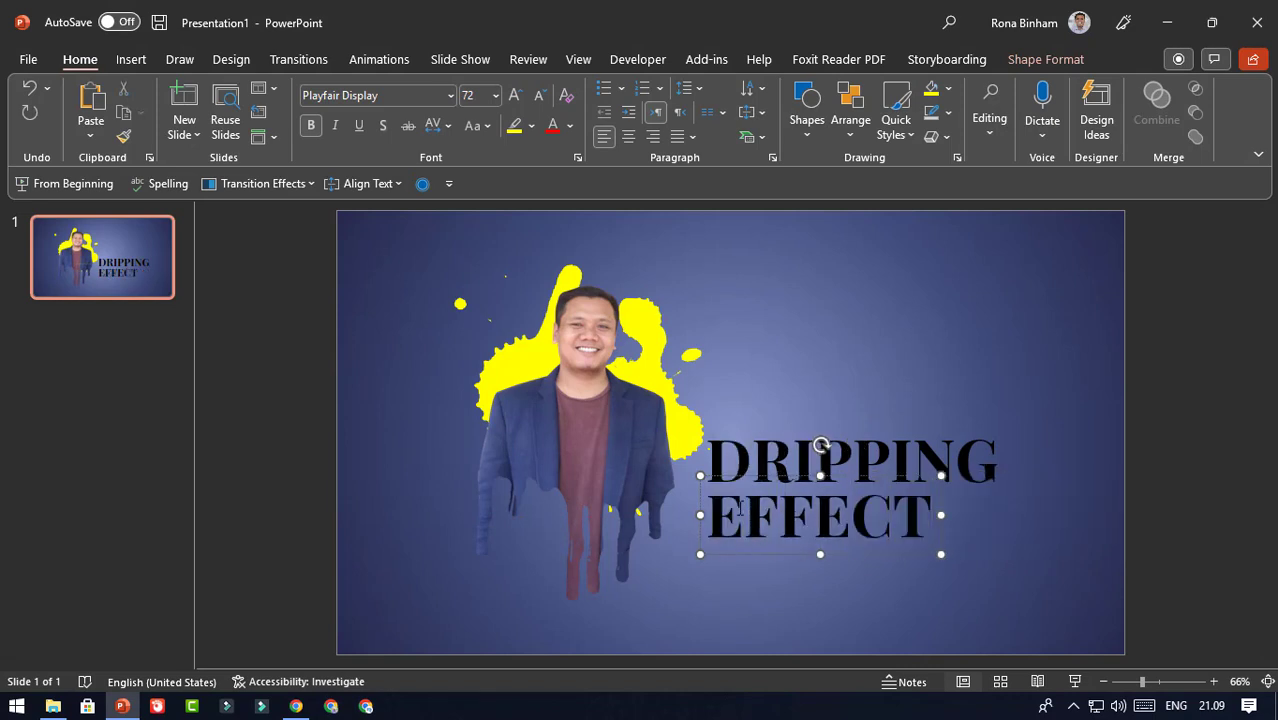
pyautogui.hotkey('ctrl', 'a')
pyautogui.click(570, 126)
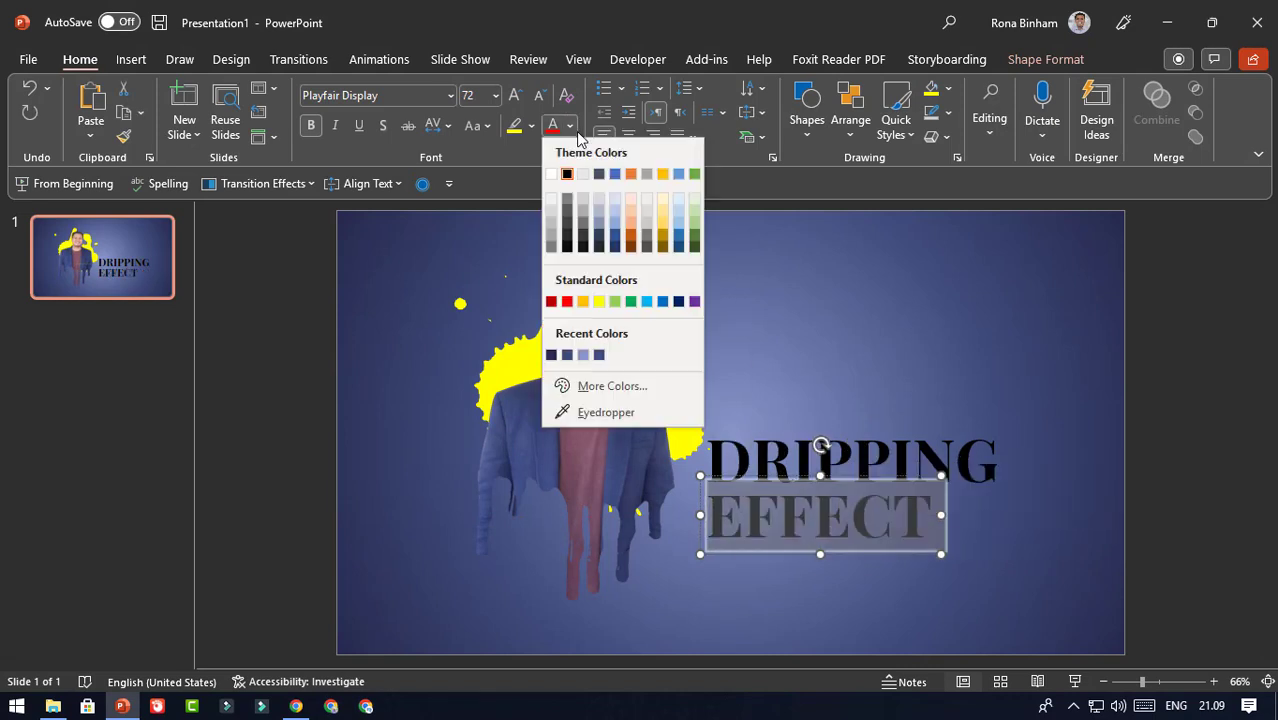
pyautogui.click(598, 303)
pyautogui.tripleClick(722, 451)
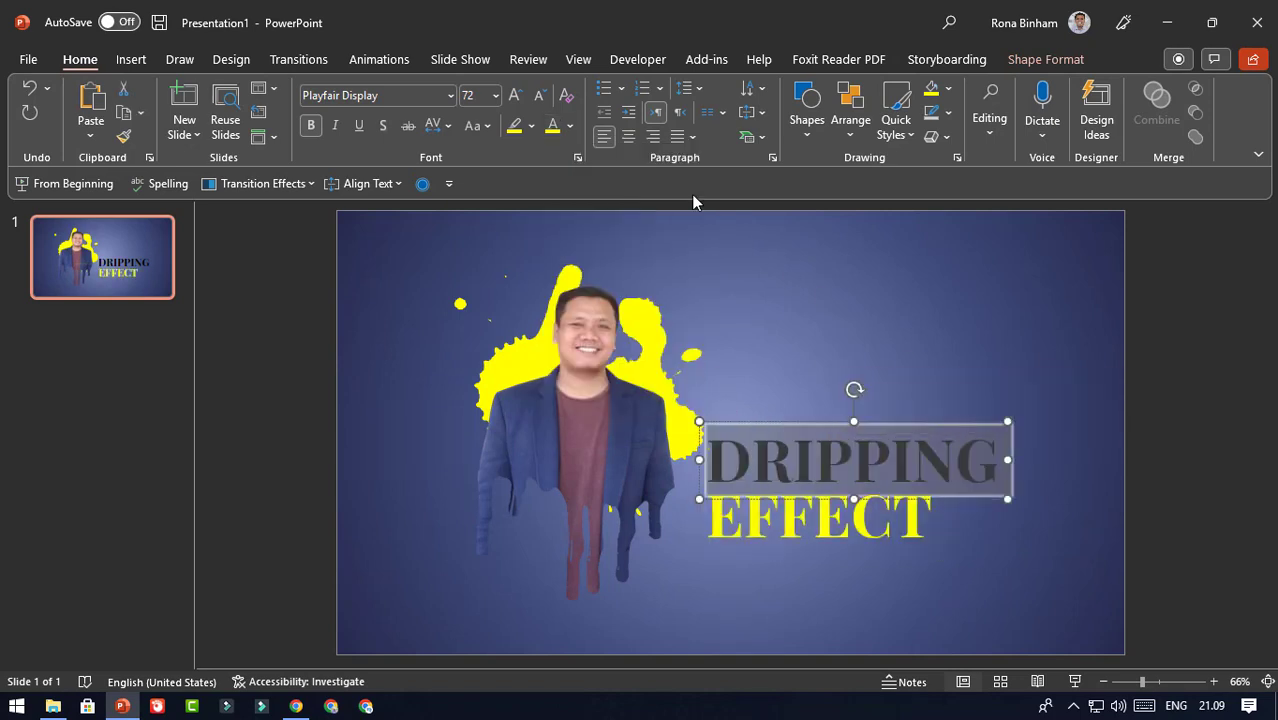
pyautogui.click(570, 126)
pyautogui.click(549, 176)
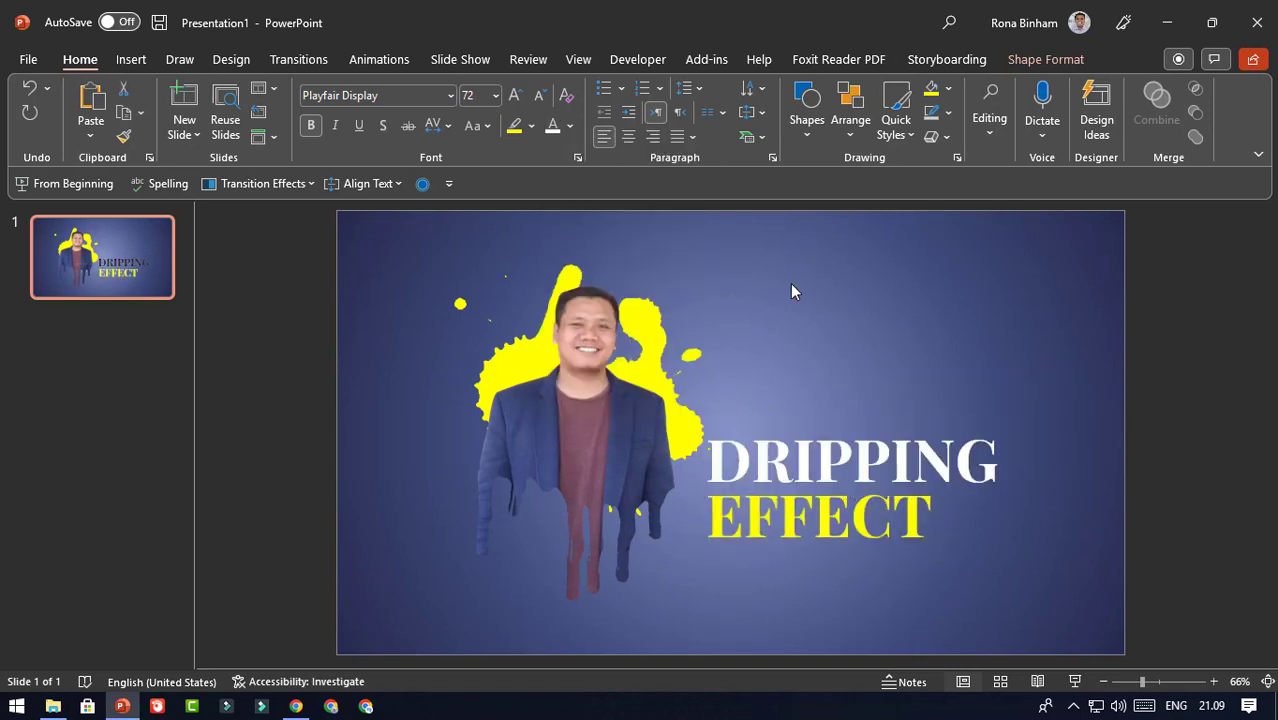
pyautogui.click(790, 283)
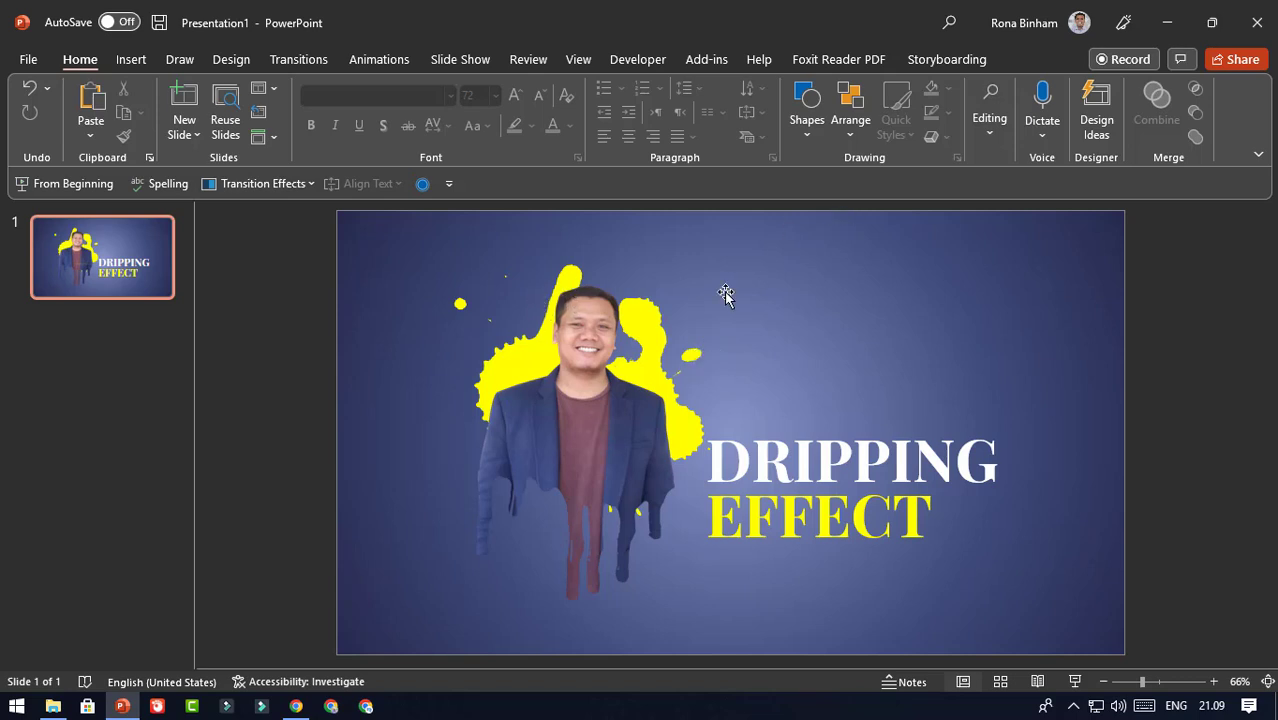
# Hide both person photo layers in the Selection Pane to reveal the splash.
pyautogui.click(596, 366)
pyautogui.click(988, 62)
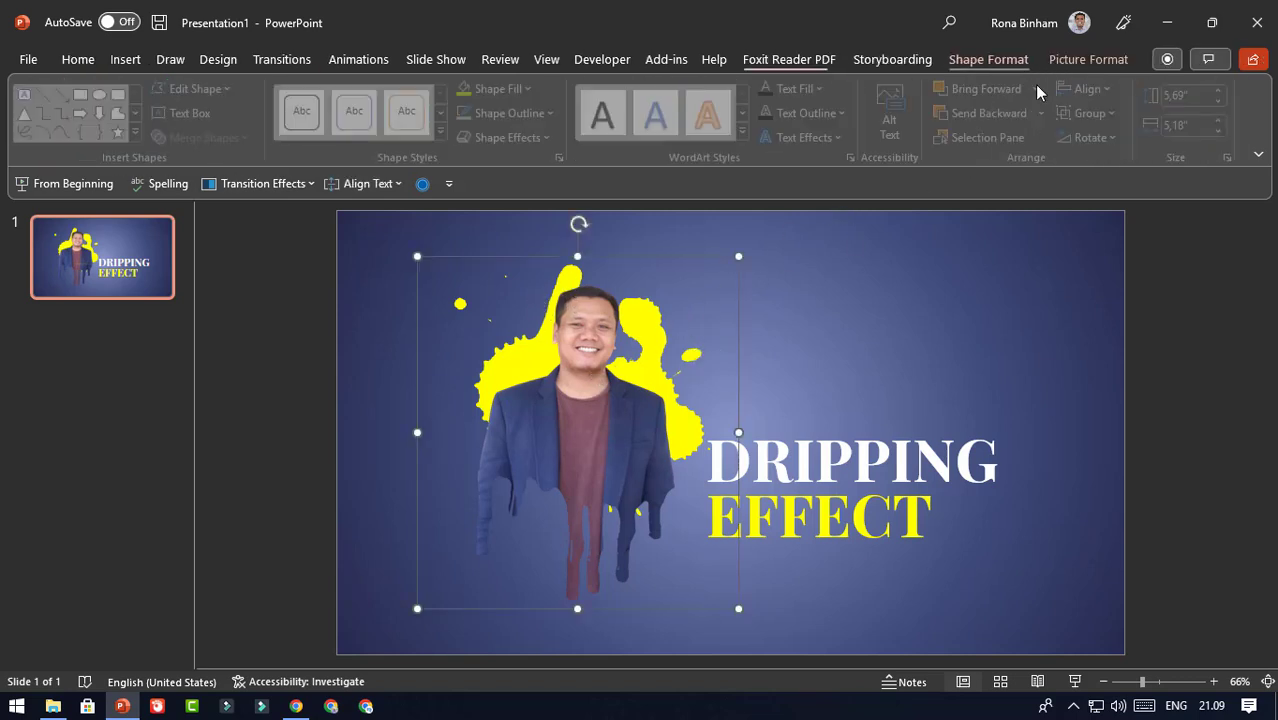
pyautogui.click(994, 140)
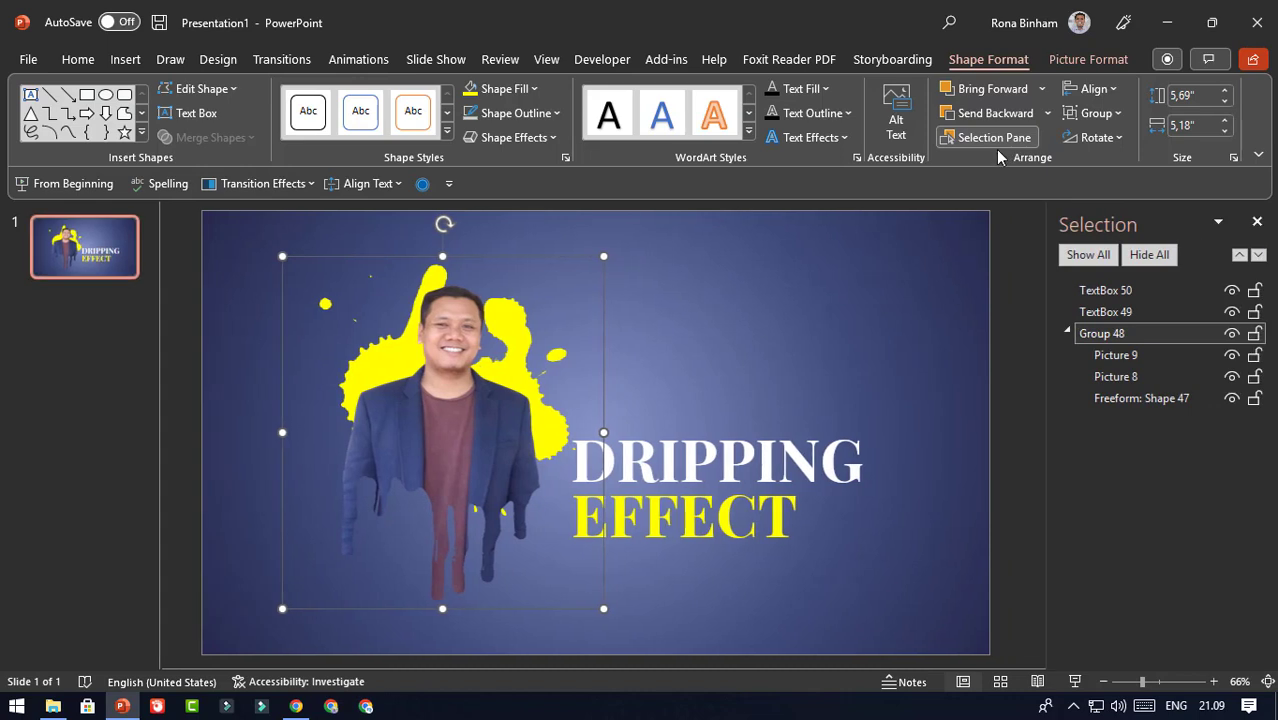
pyautogui.click(1232, 355)
pyautogui.click(1232, 376)
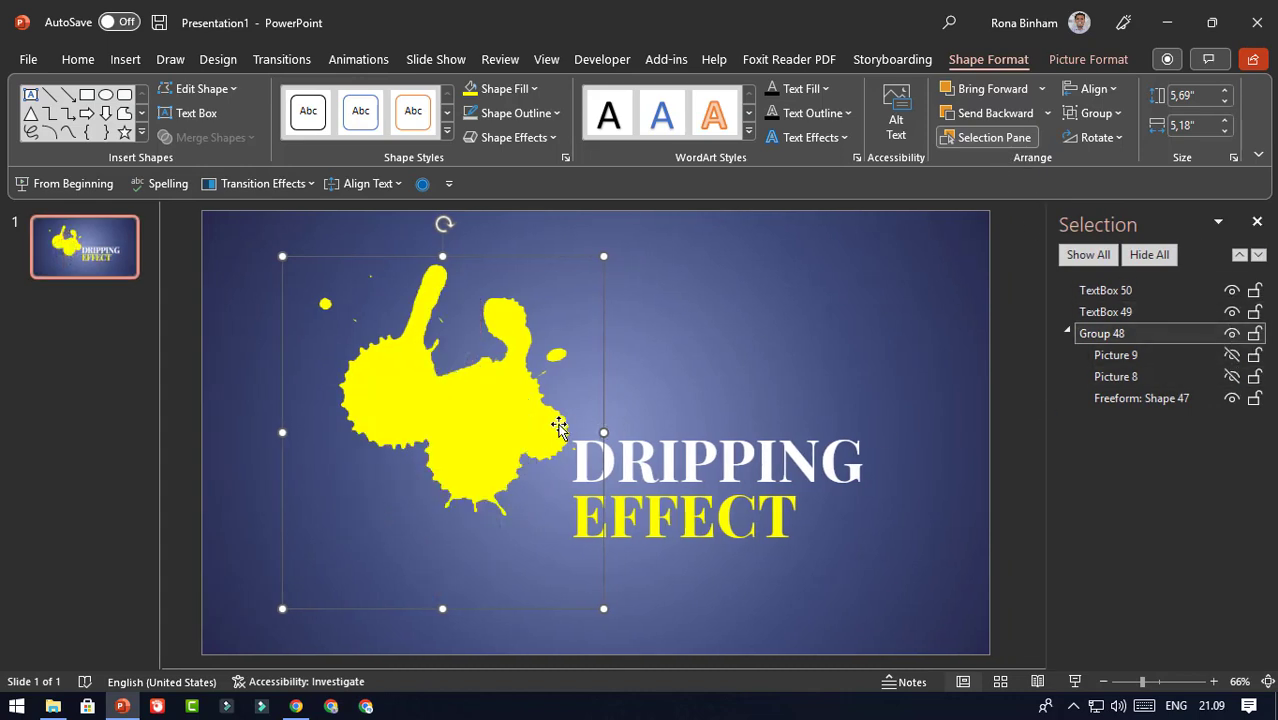
# Fill the splash with the recent dark blue, then show both photos and close the pane.
pyautogui.click(527, 410)
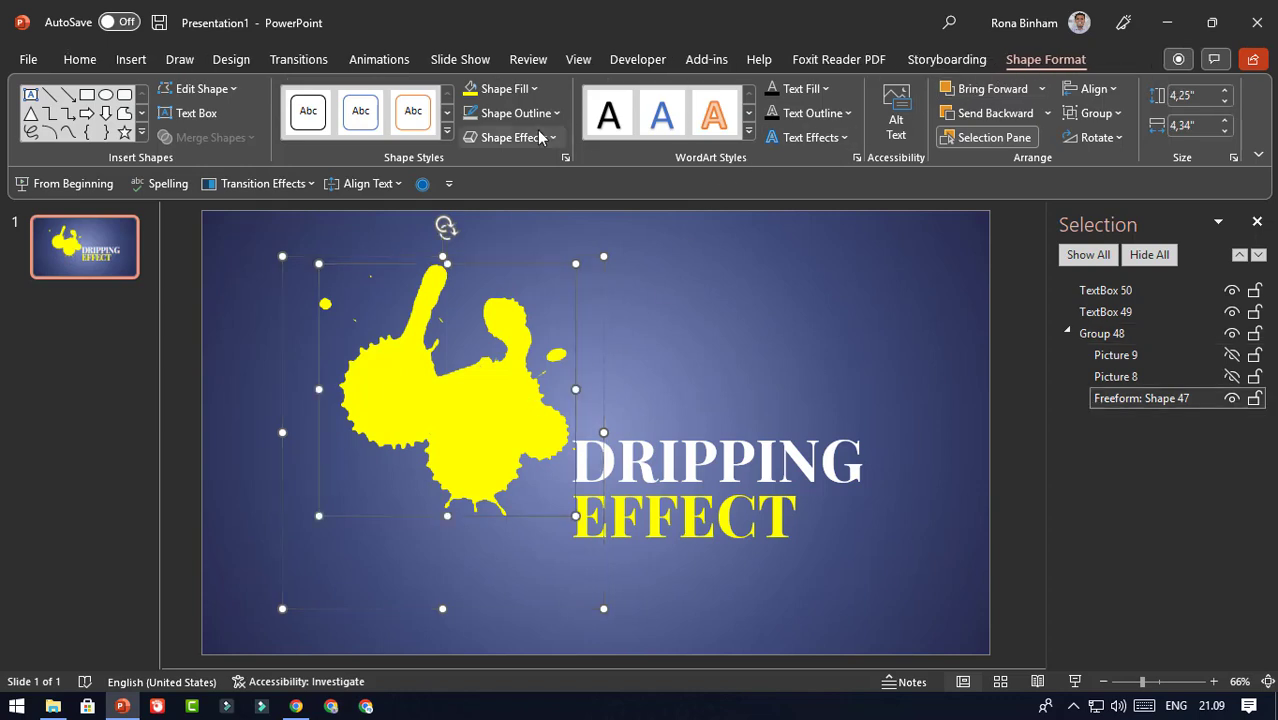
pyautogui.click(533, 89)
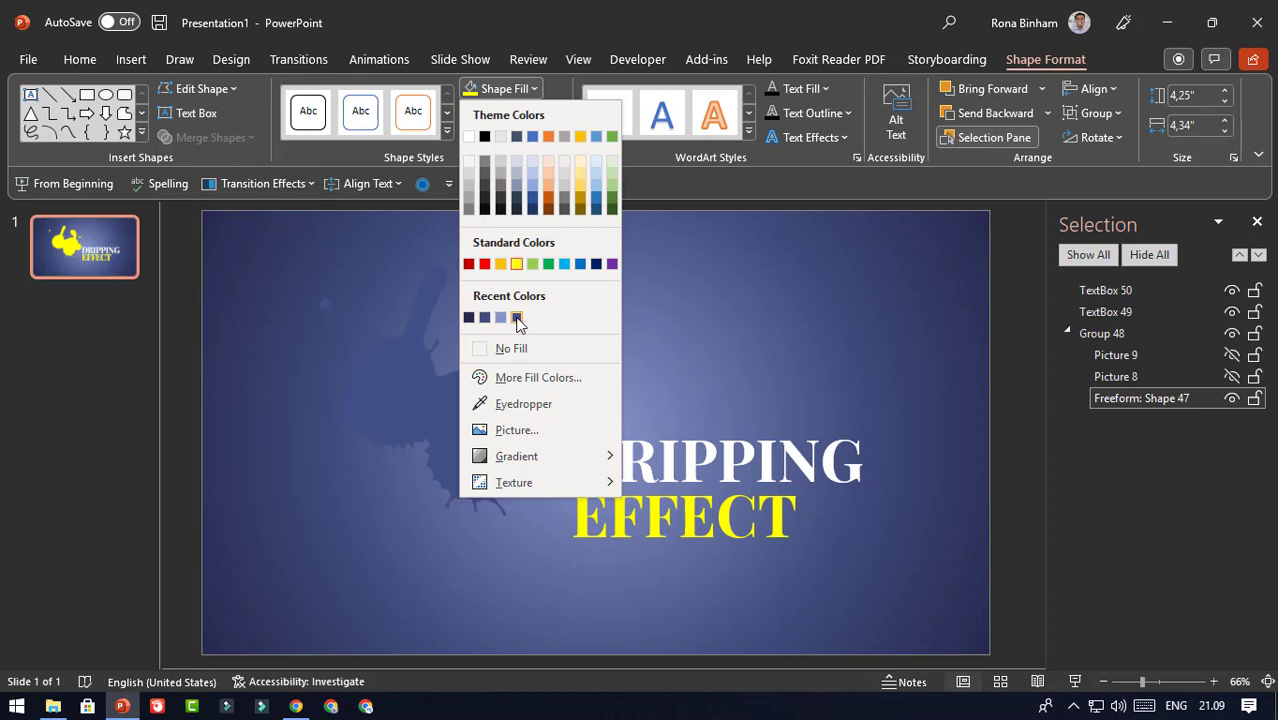
pyautogui.click(484, 318)
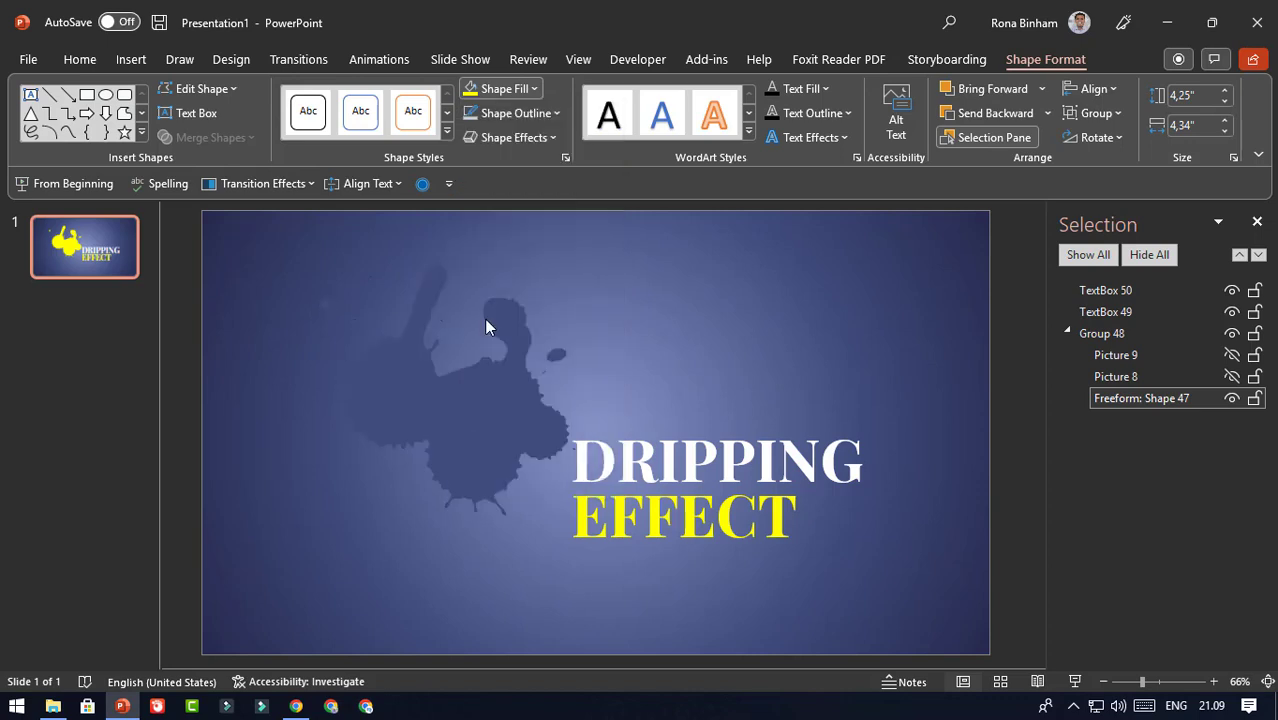
pyautogui.click(1232, 355)
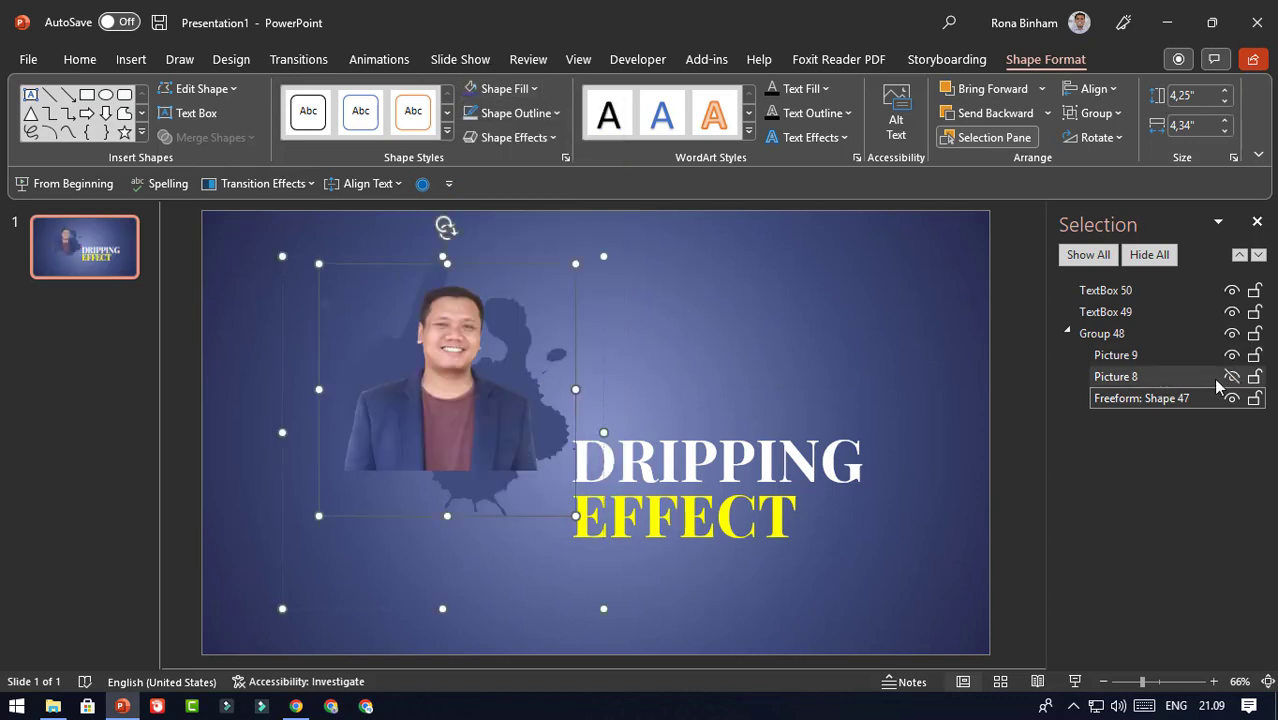
pyautogui.click(1231, 377)
pyautogui.click(1013, 307)
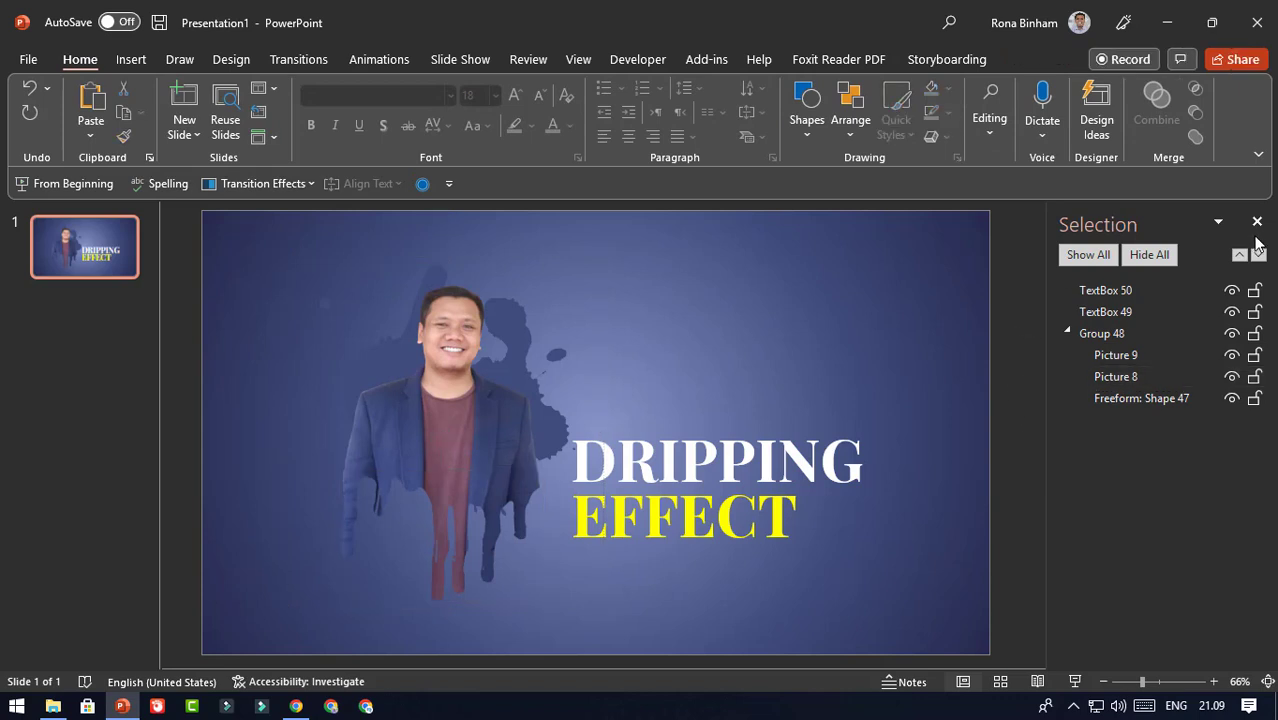
pyautogui.click(1257, 221)
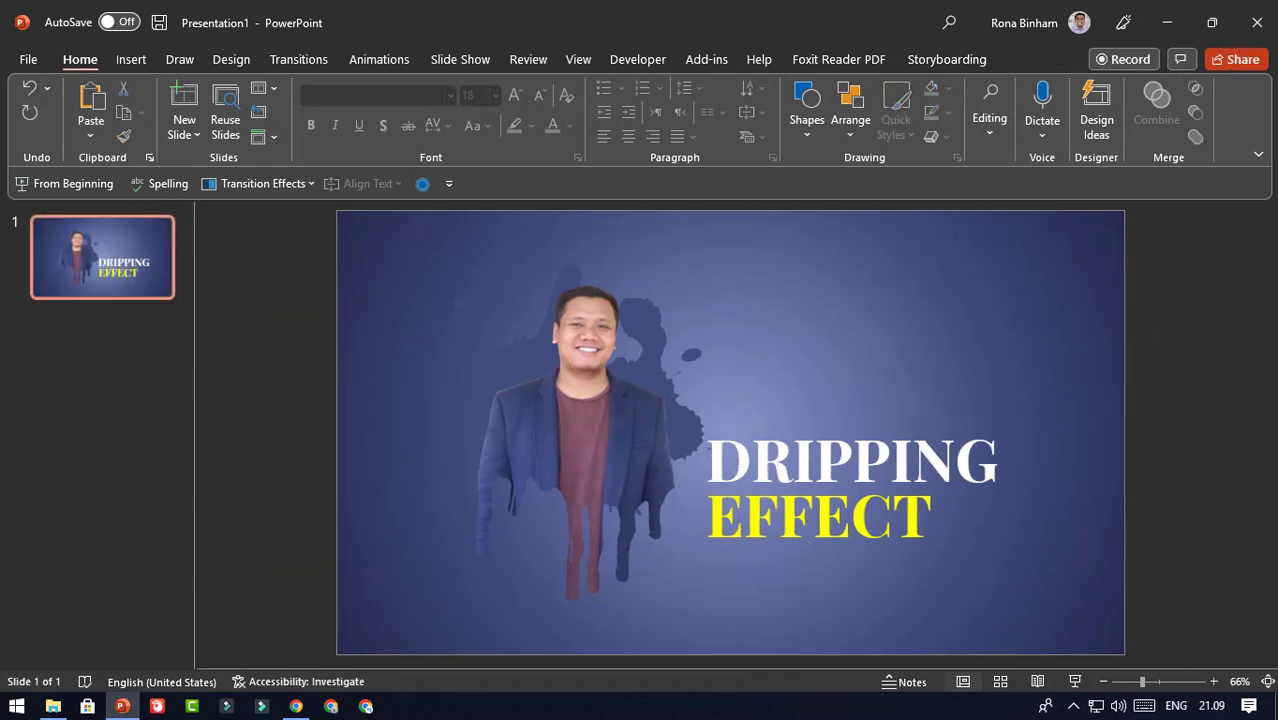
# Group the person picture with the DRIPPING and EFFECT title boxes.
pyautogui.click(652, 436)
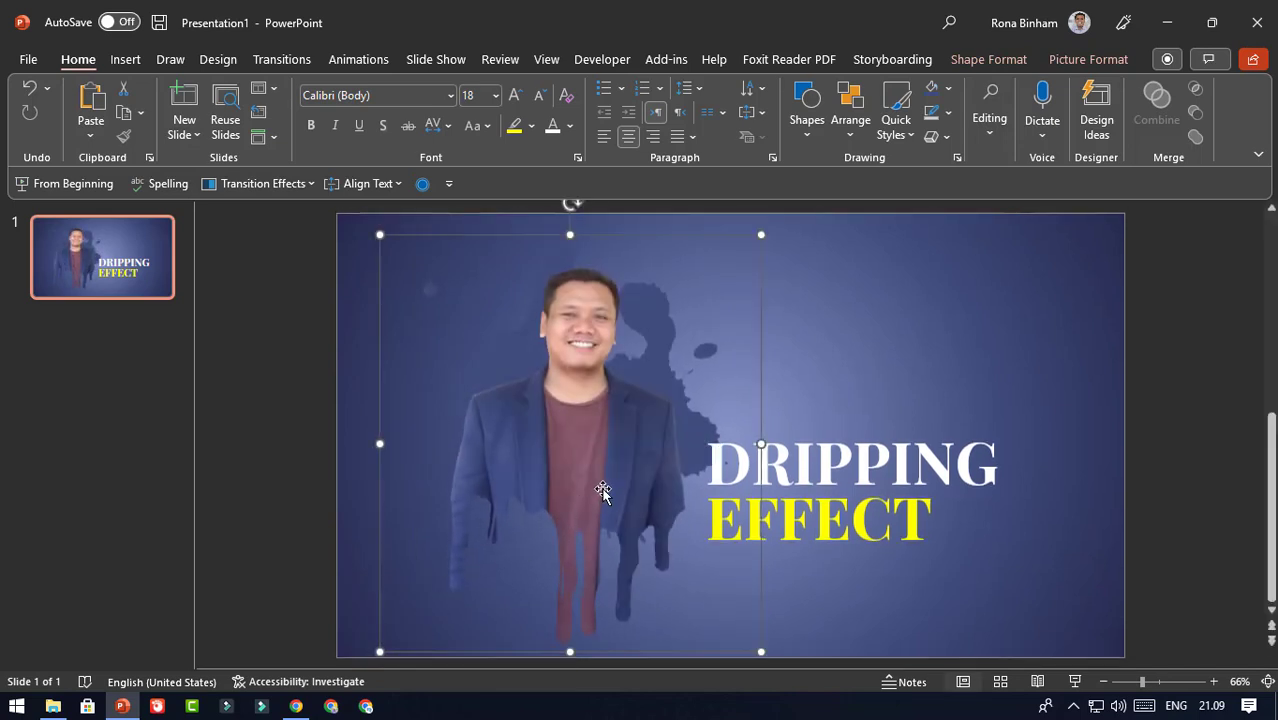
pyautogui.keyDown('shift'); pyautogui.click(860, 467); pyautogui.keyUp('shift')
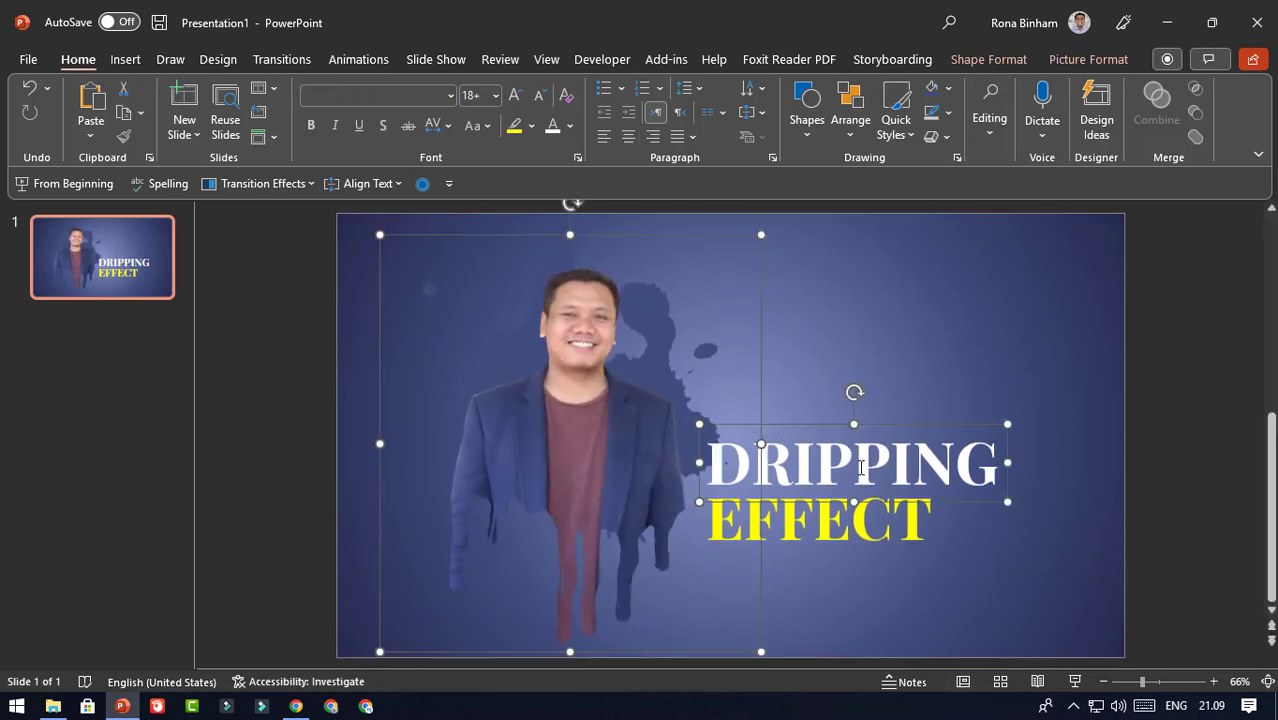
pyautogui.keyDown('shift'); pyautogui.click(856, 520); pyautogui.keyUp('shift')
pyautogui.hotkey('ctrl', 'g')
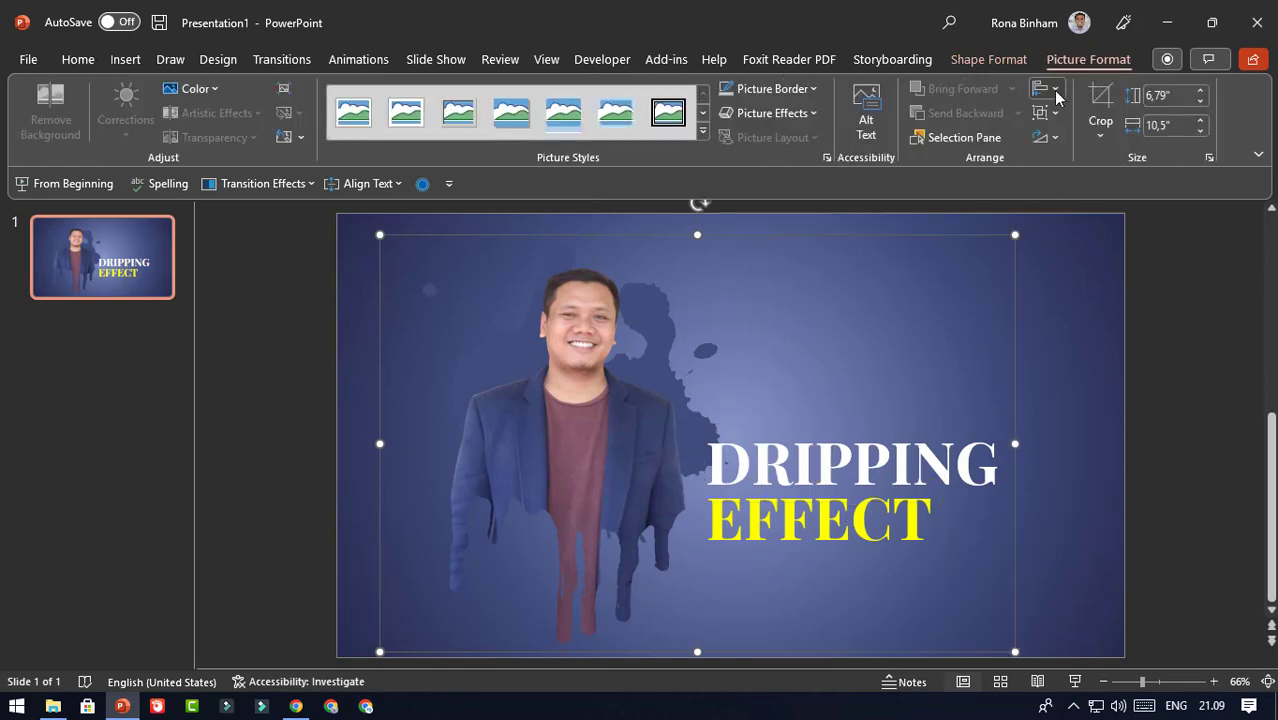
# Centre the new group horizontally on slide 1.
pyautogui.click(1047, 88)
pyautogui.click(1075, 139)
pyautogui.click(1187, 345)
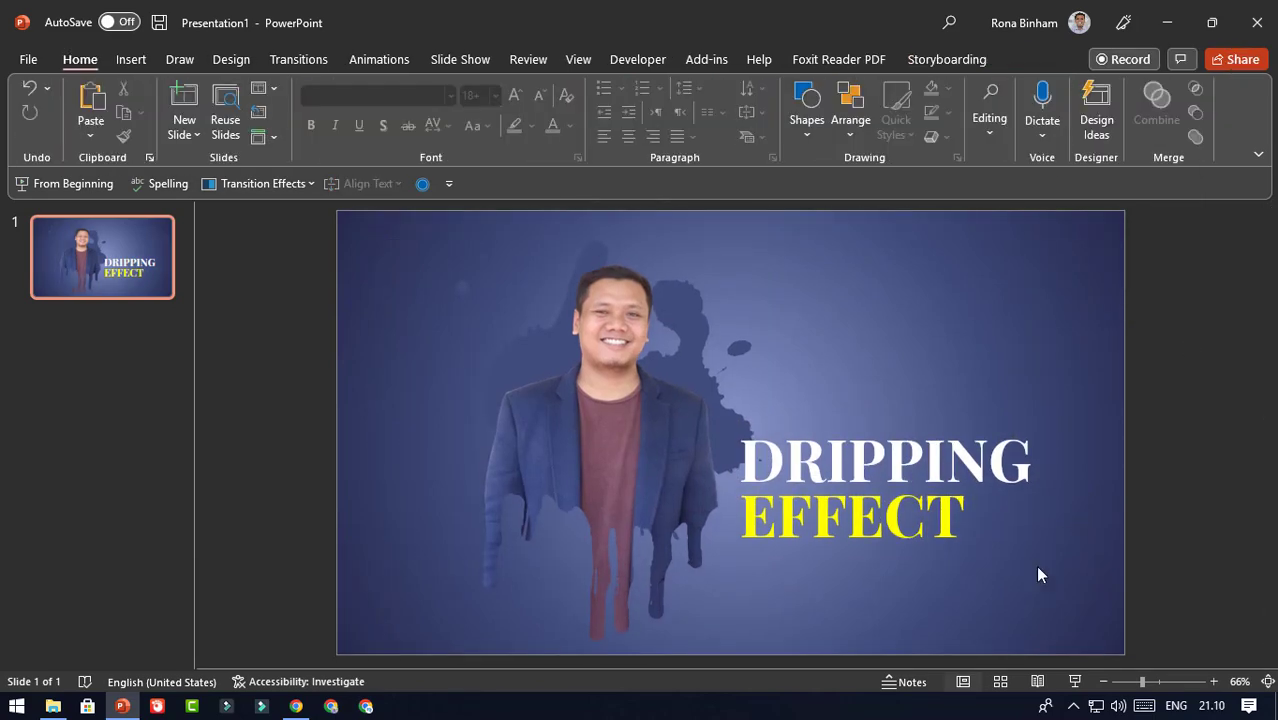
# Preview slide 1 in Slide Show, then end the show.
pyautogui.click(1075, 681)
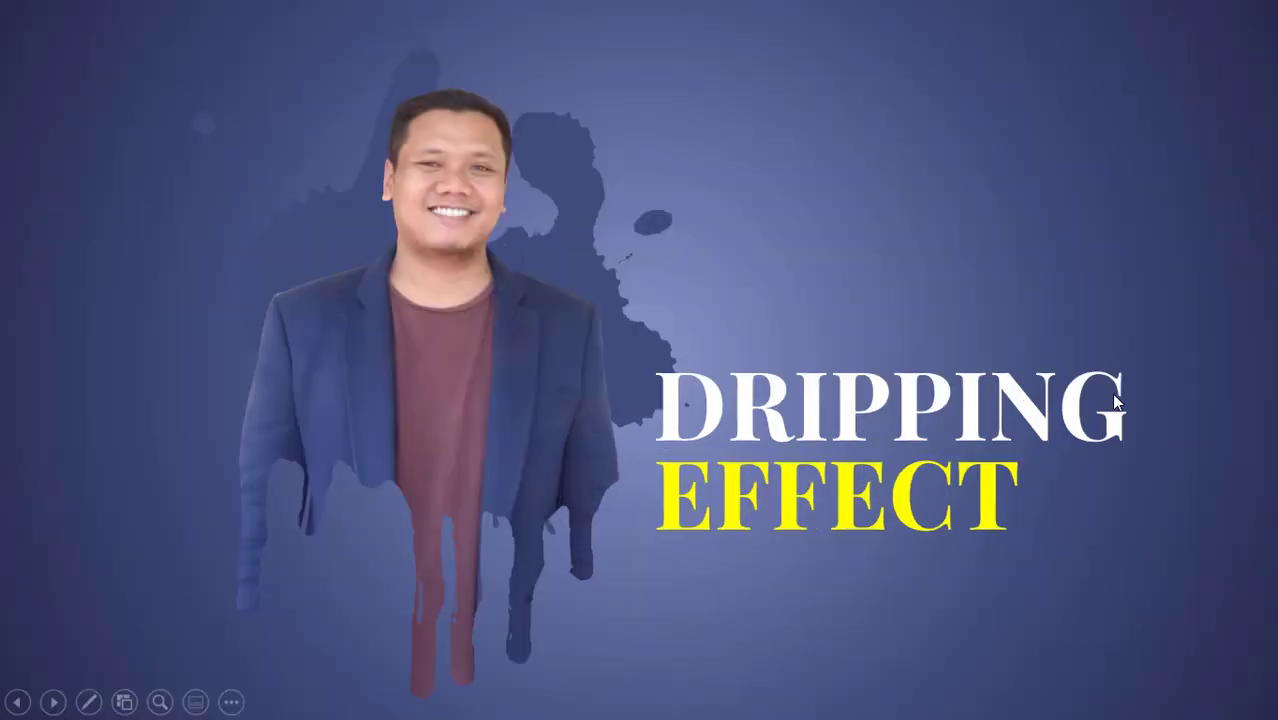
pyautogui.rightClick(1117, 402)
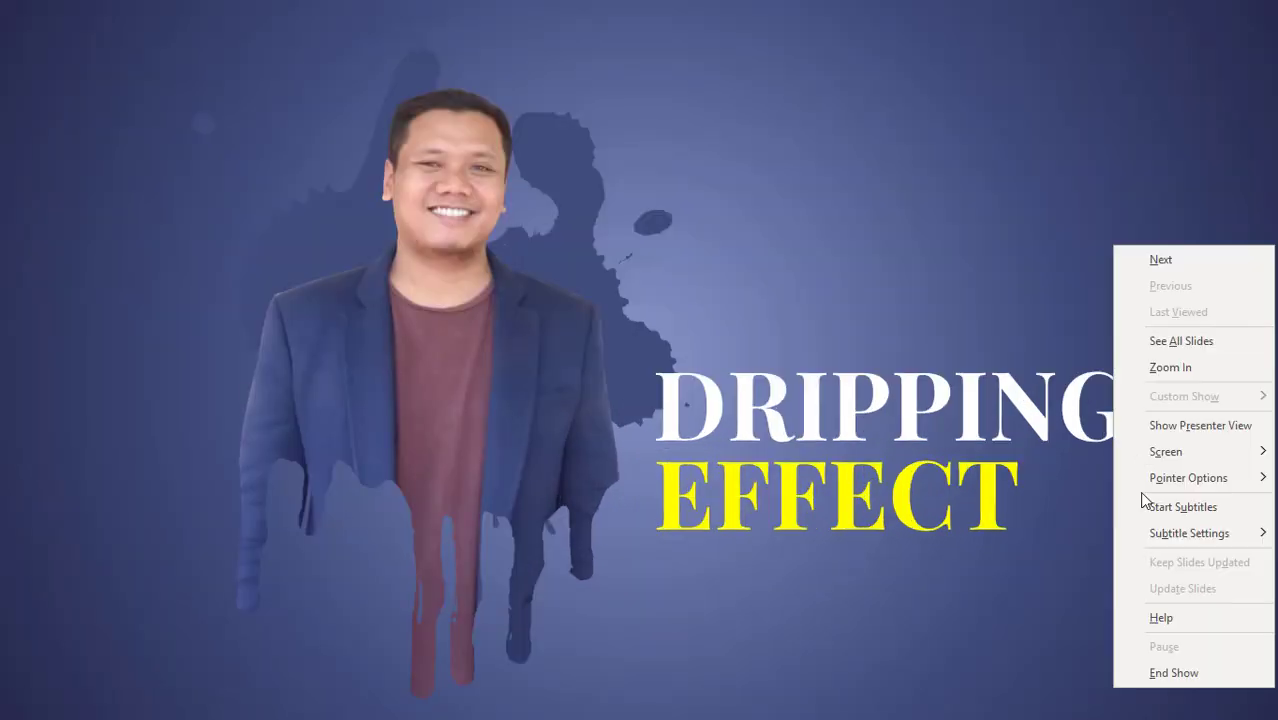
pyautogui.click(1131, 671)
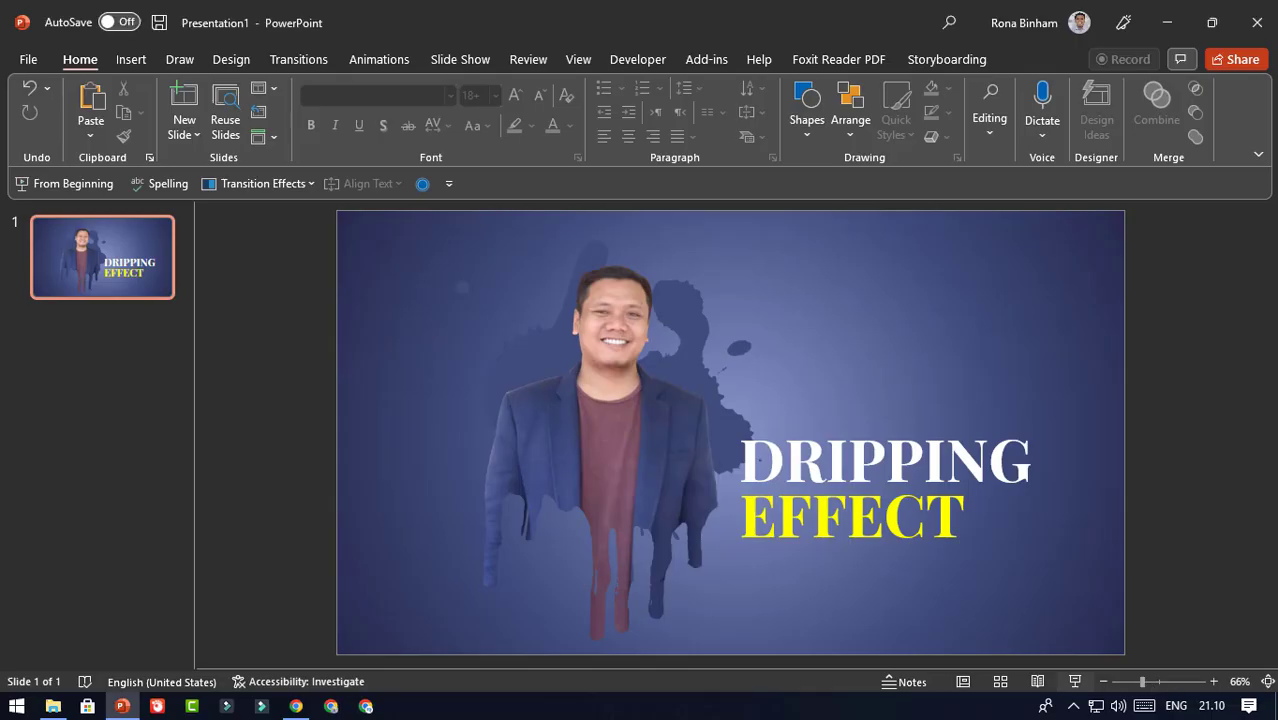
pyautogui.rightClick(138, 268)
# Duplicate slide 1 and give the copy a solid light grey background fill.
pyautogui.click(201, 397)
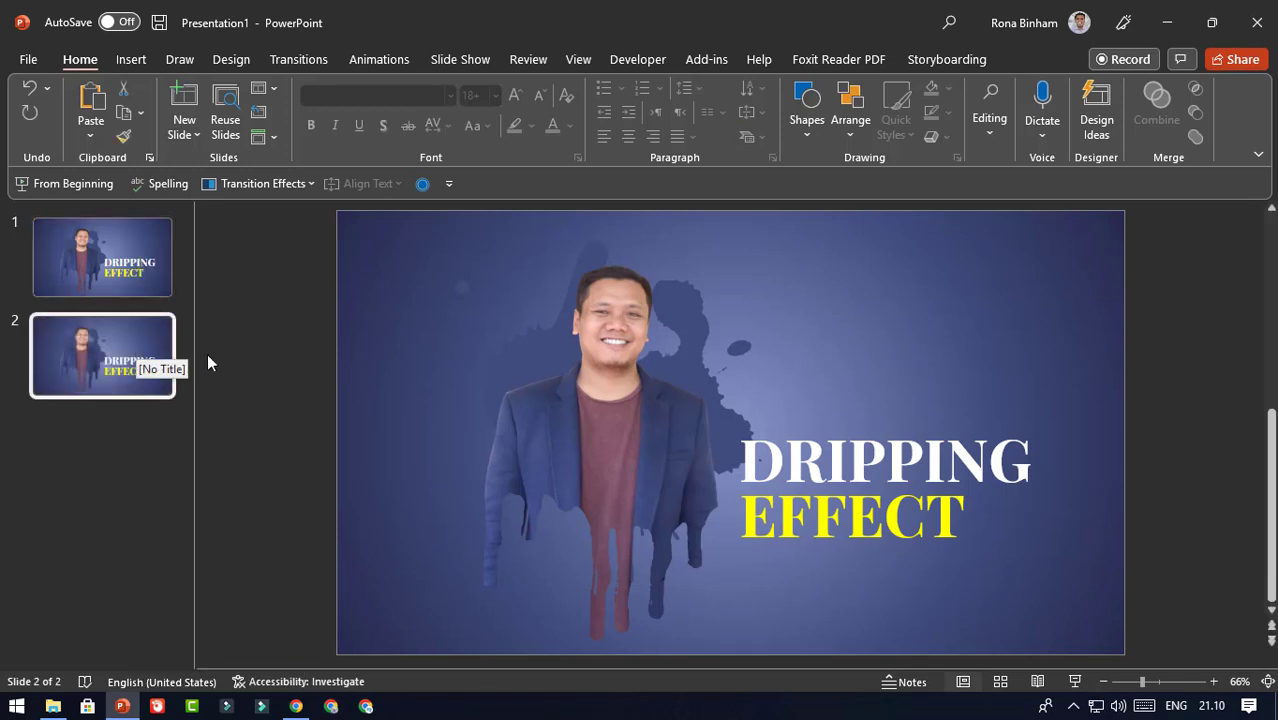
pyautogui.click(231, 60)
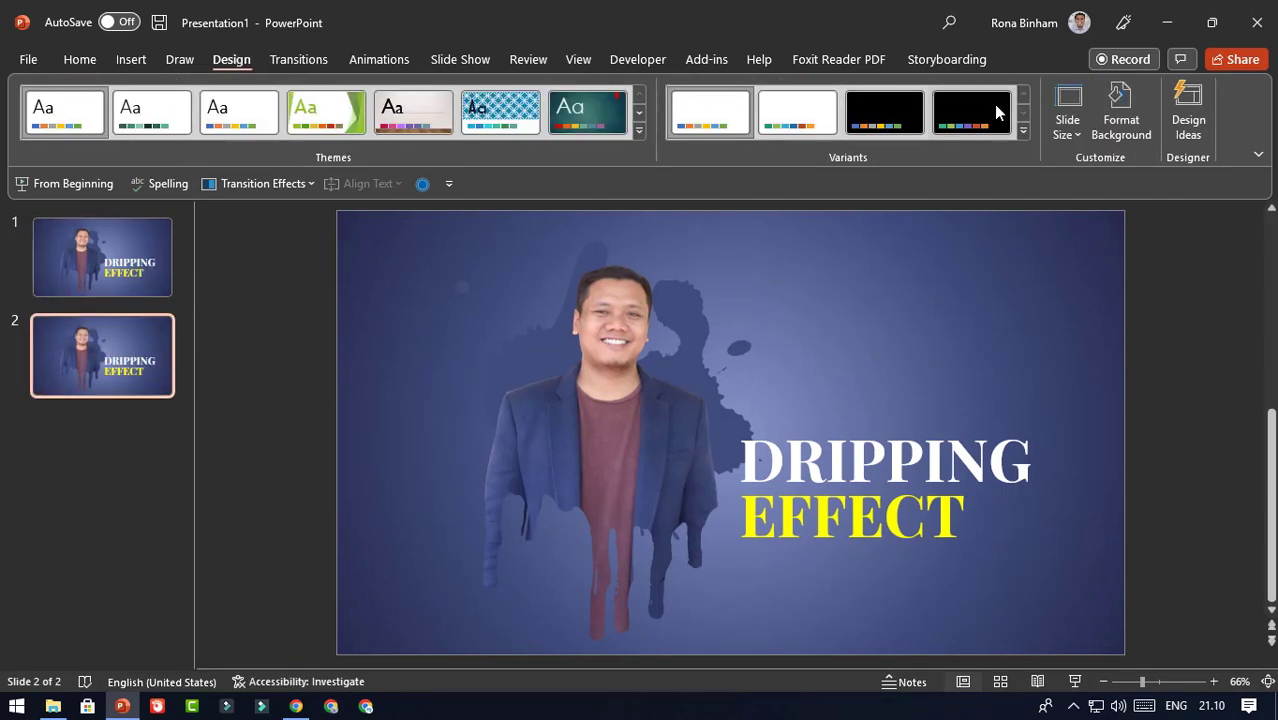
pyautogui.click(1121, 120)
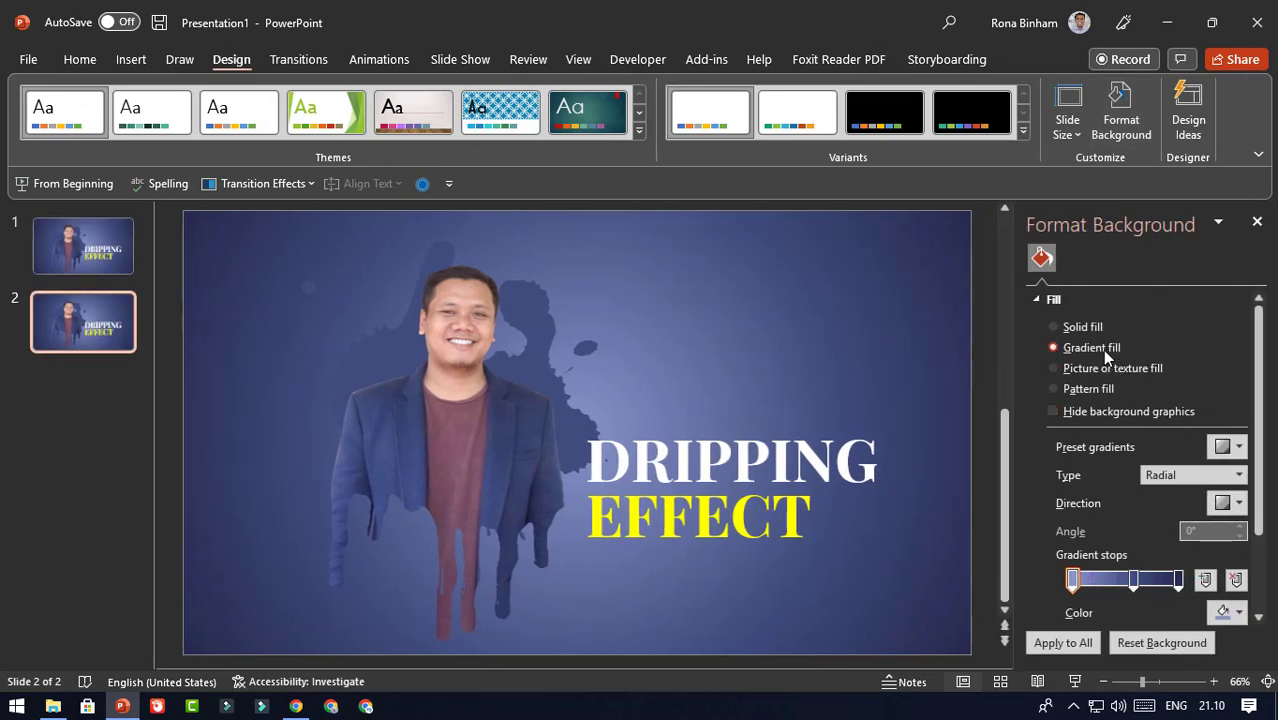
pyautogui.click(1080, 326)
pyautogui.click(1230, 446)
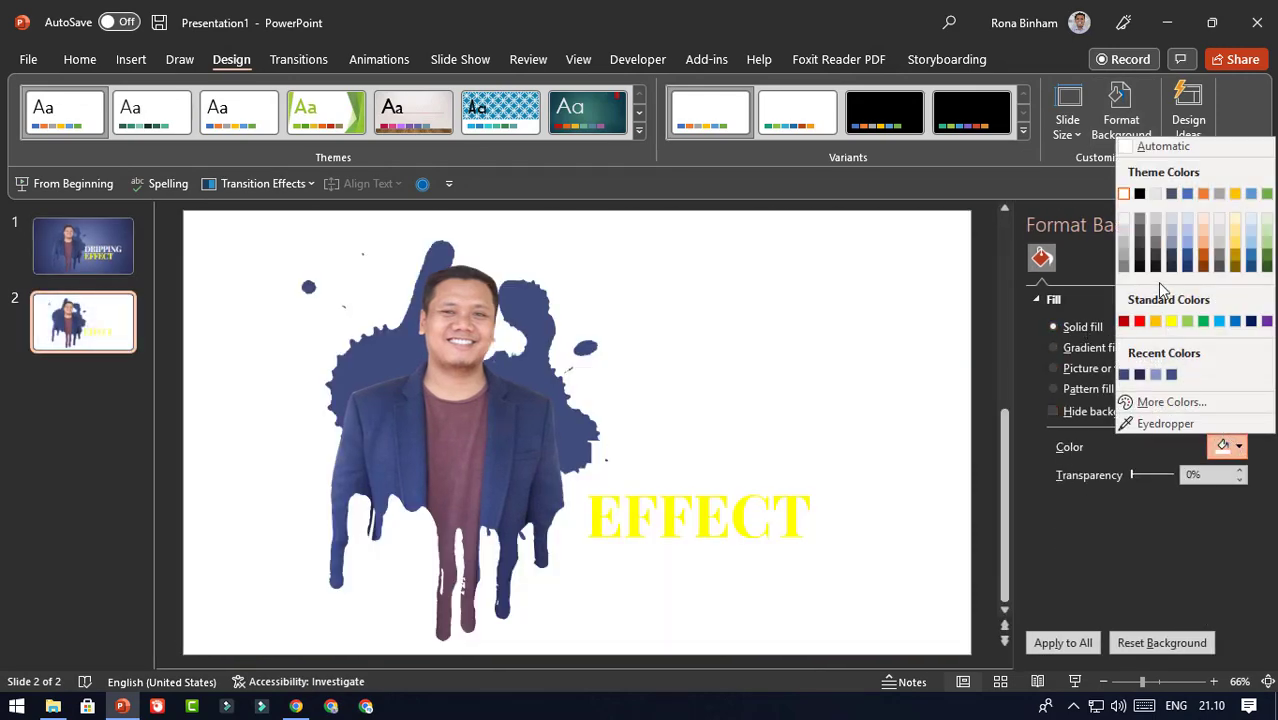
pyautogui.click(1125, 230)
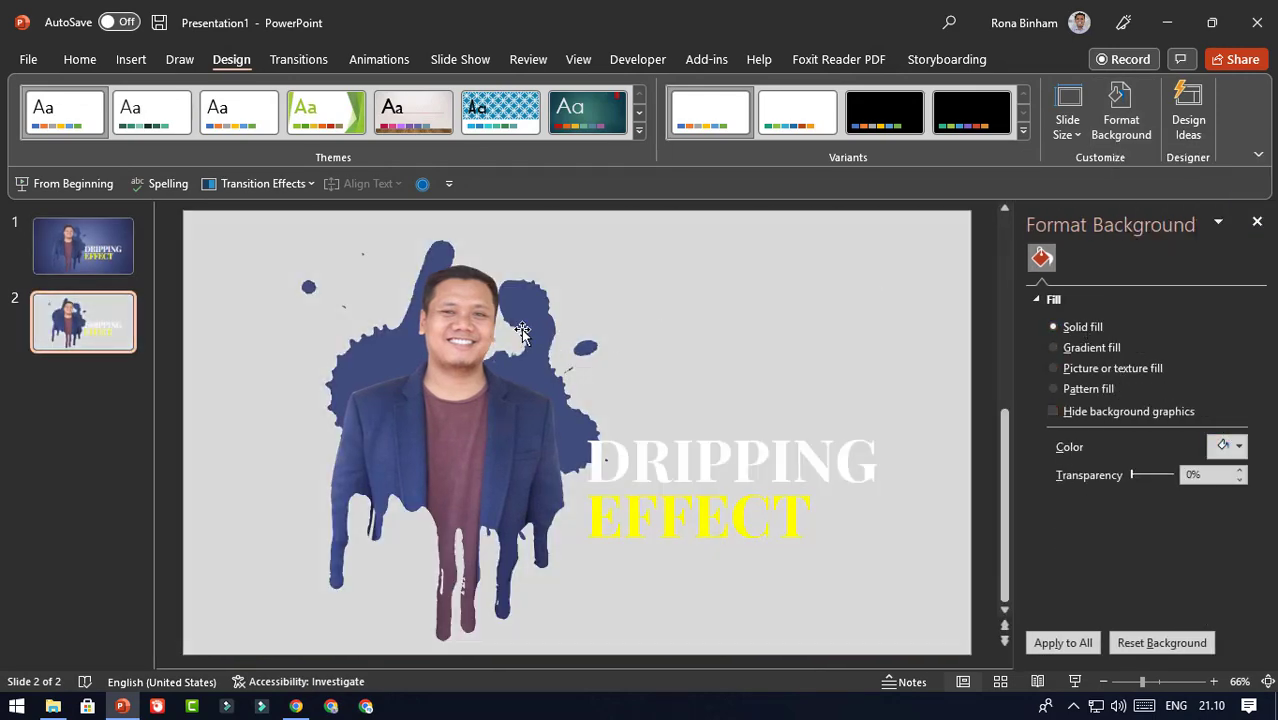
pyautogui.click(668, 450)
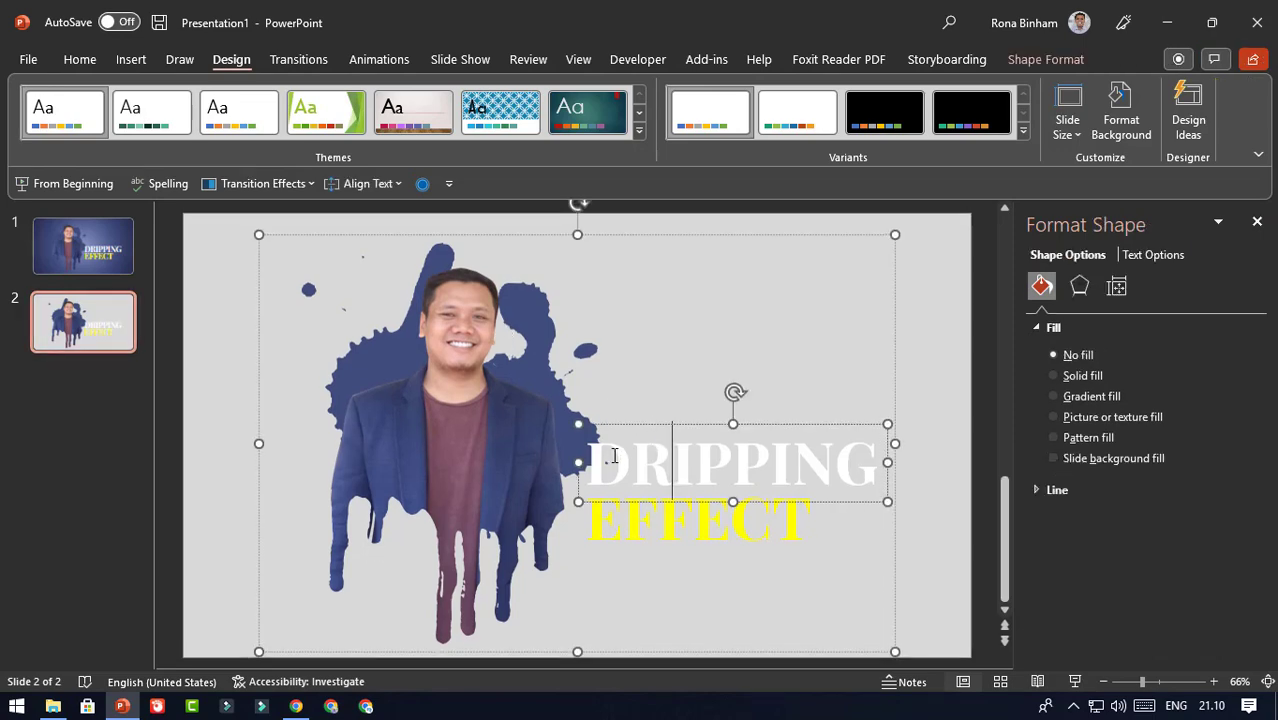
# Colour the word DRIPPING on slide 2 dark navy.
pyautogui.moveTo(632, 460); pyautogui.dragTo(861, 455)
pyautogui.click(84, 62)
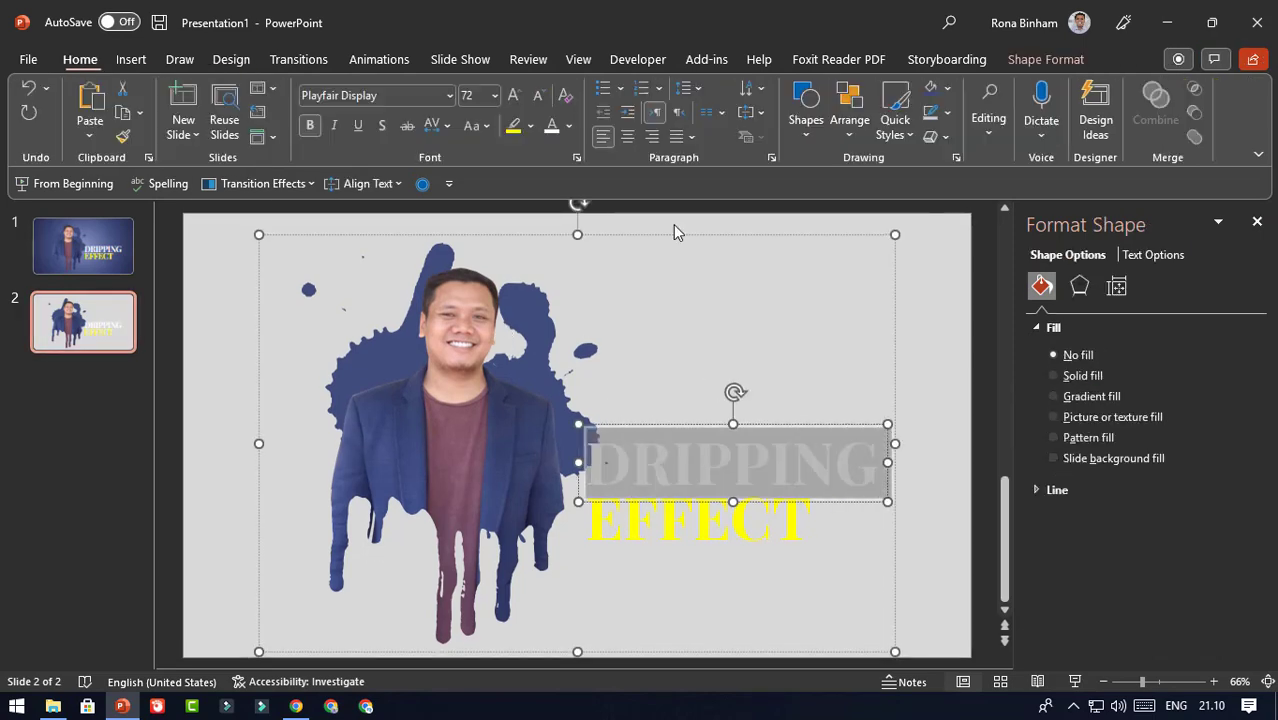
pyautogui.click(570, 127)
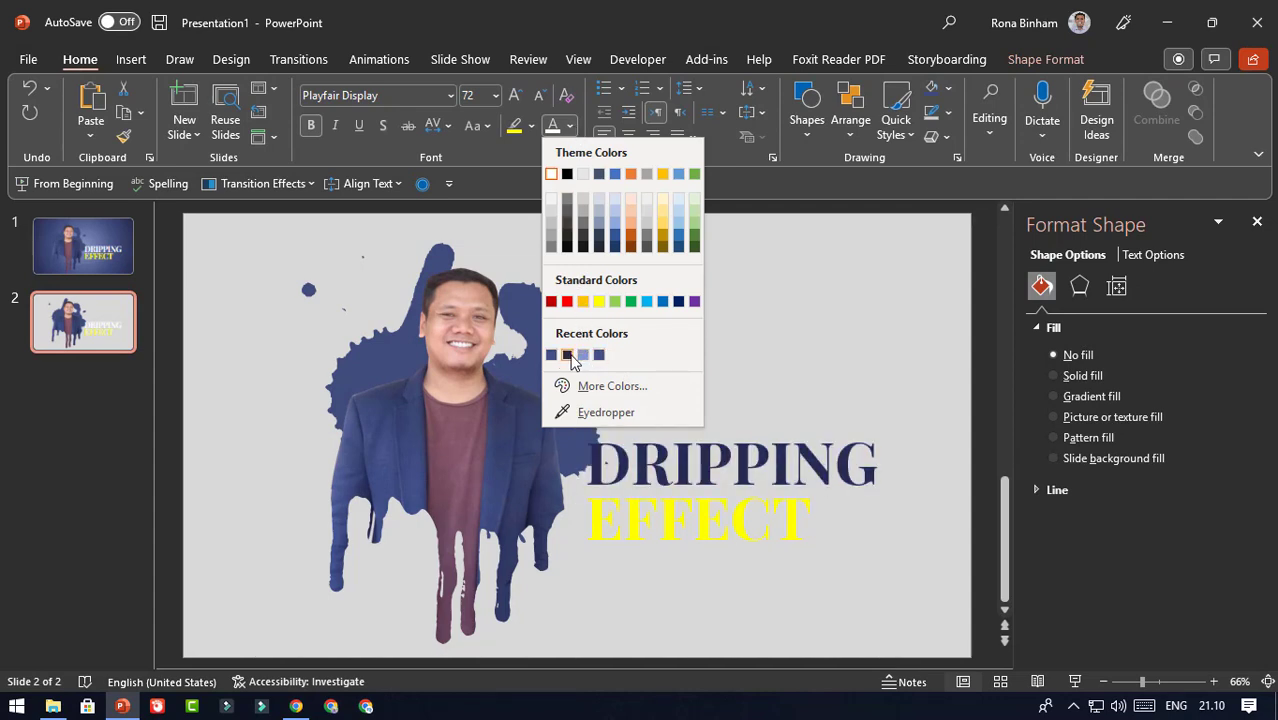
pyautogui.click(570, 360)
# Colour the word EFFECT medium blue.
pyautogui.click(757, 299)
pyautogui.doubleClick(645, 495)
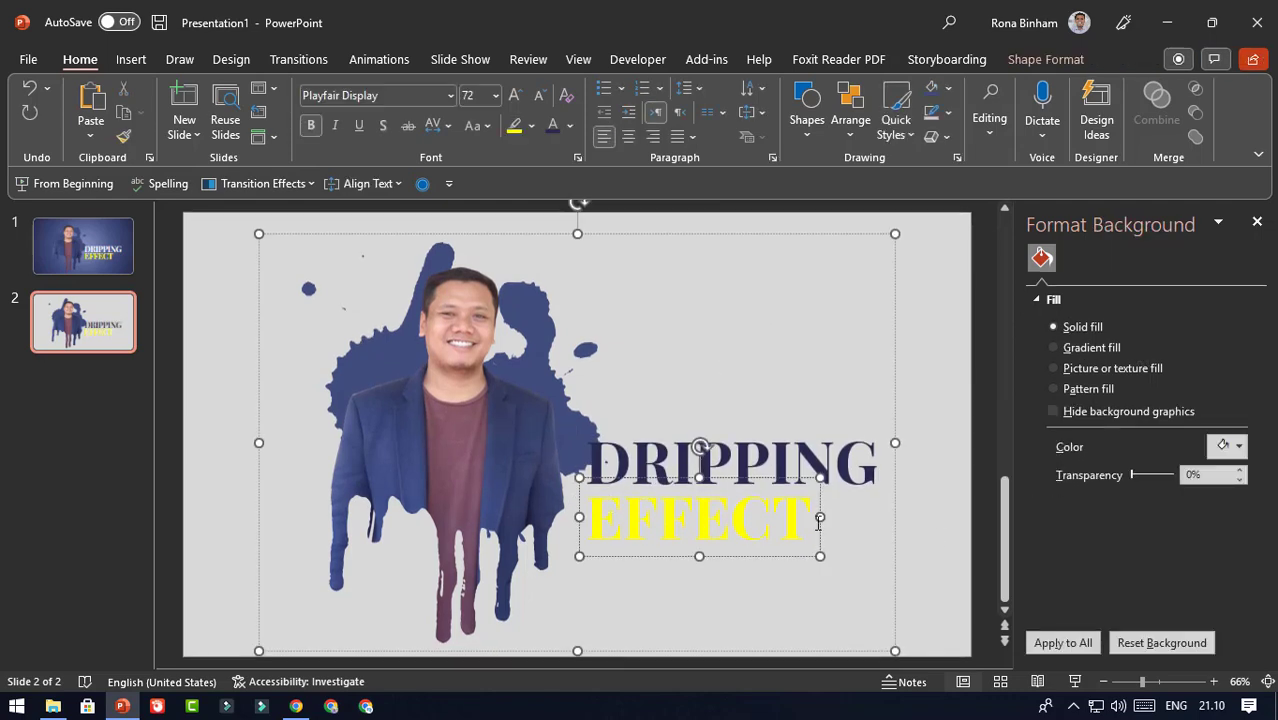
pyautogui.click(569, 126)
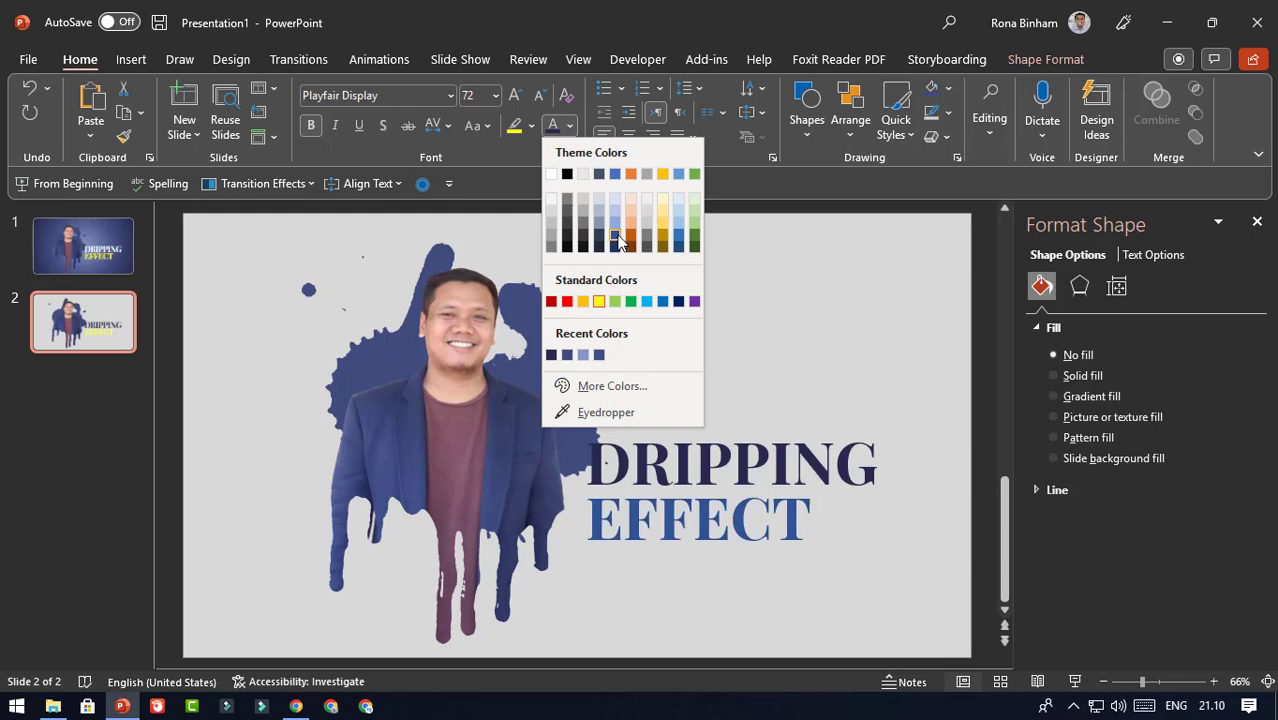
pyautogui.click(551, 354)
# Ungroup slide 2's photo and title, then select the person photo alone.
pyautogui.click(1257, 222)
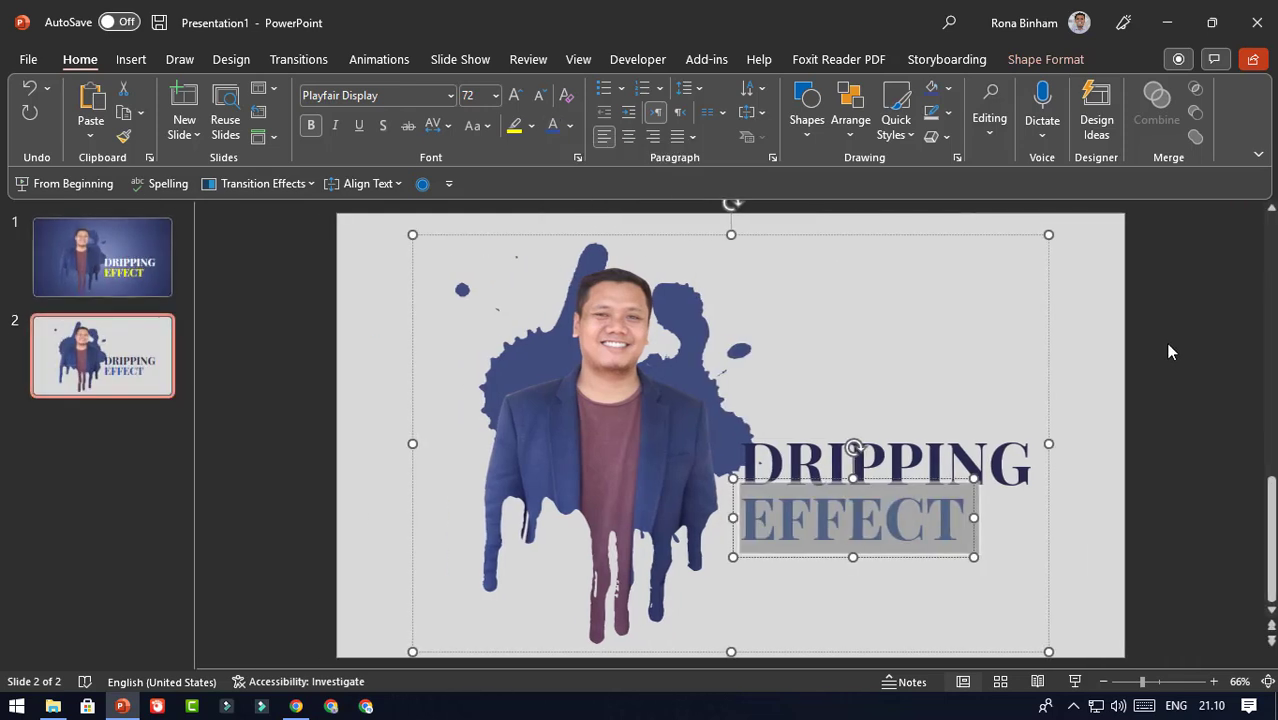
pyautogui.click(1166, 345)
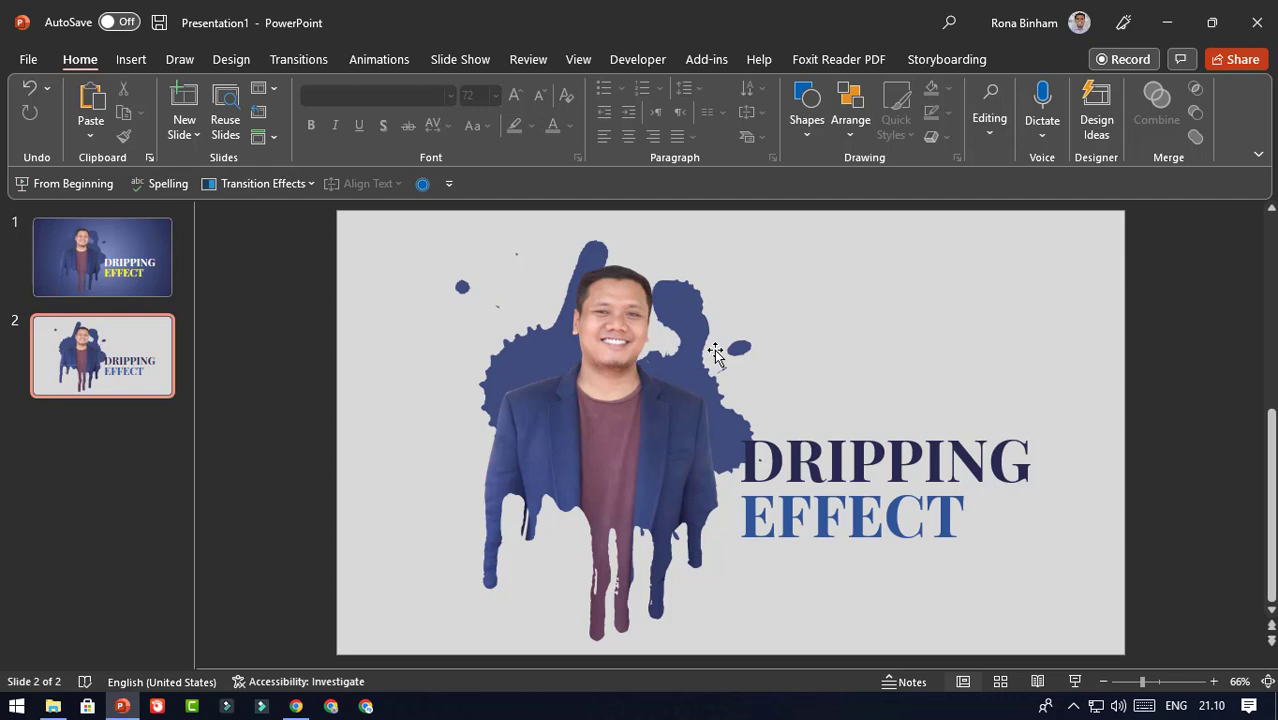
pyautogui.click(660, 385)
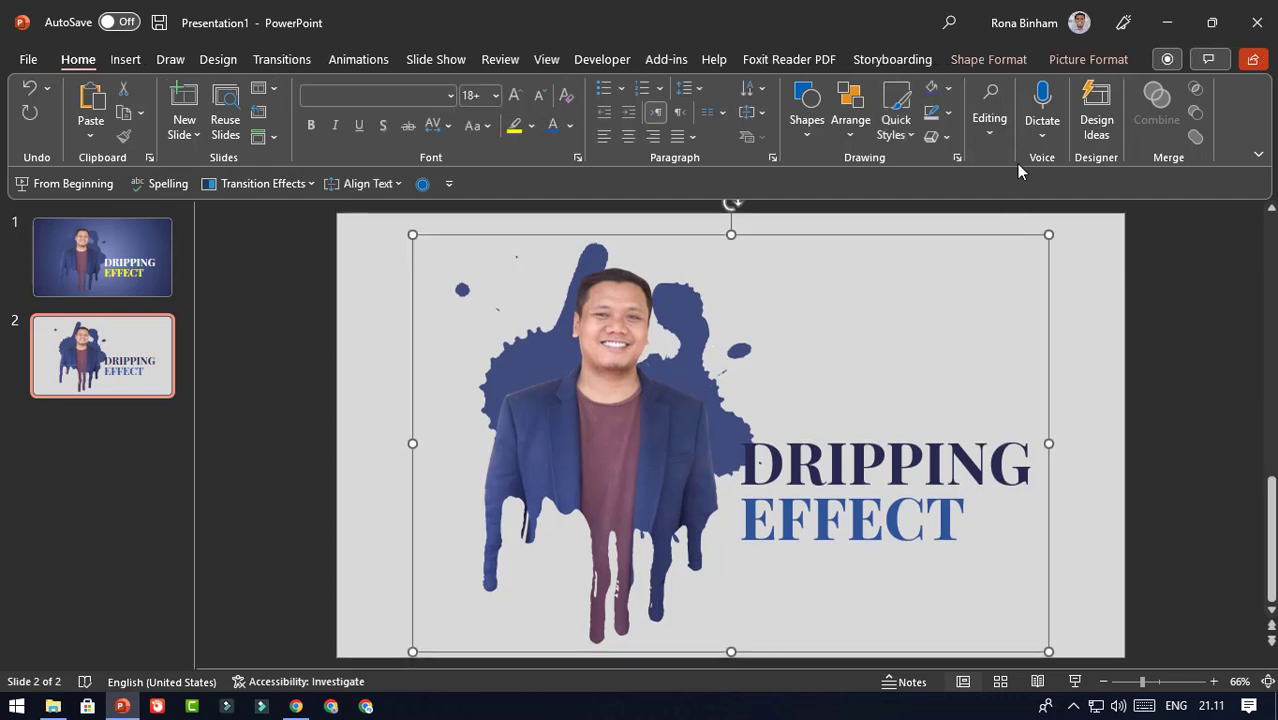
pyautogui.rightClick(758, 236)
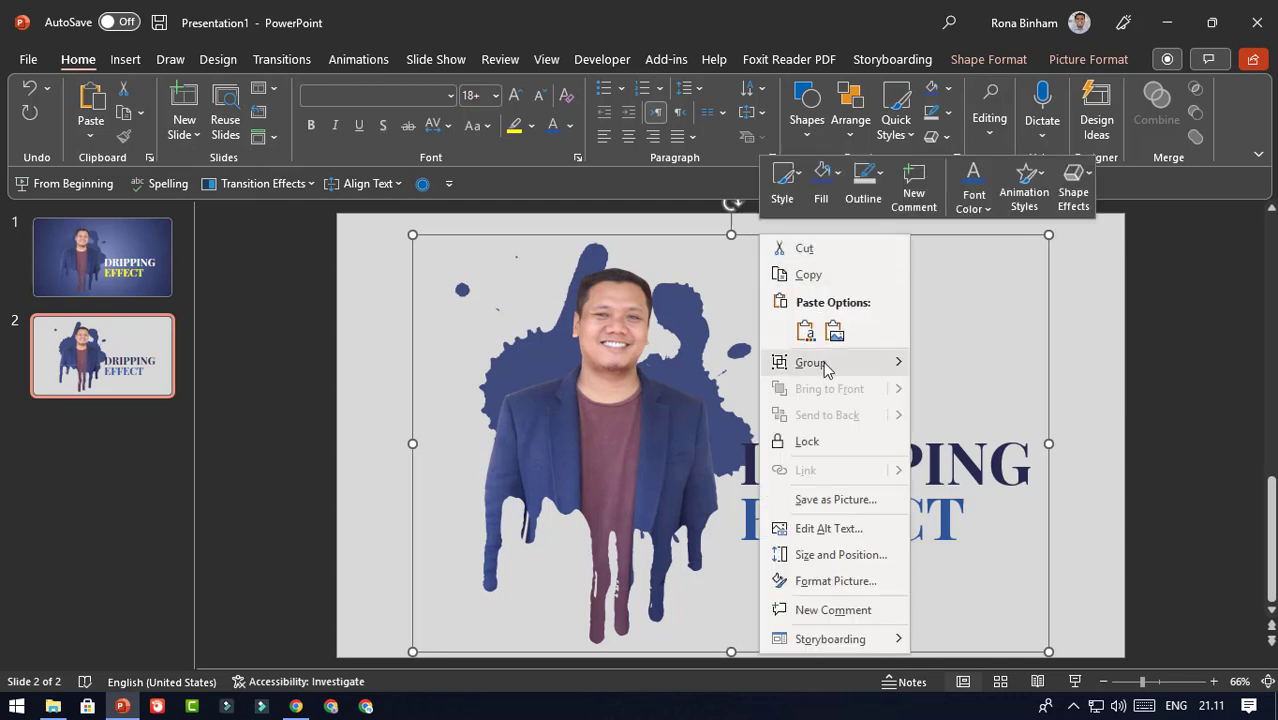
pyautogui.moveTo(813, 357)
pyautogui.click(964, 420)
pyautogui.click(1120, 396)
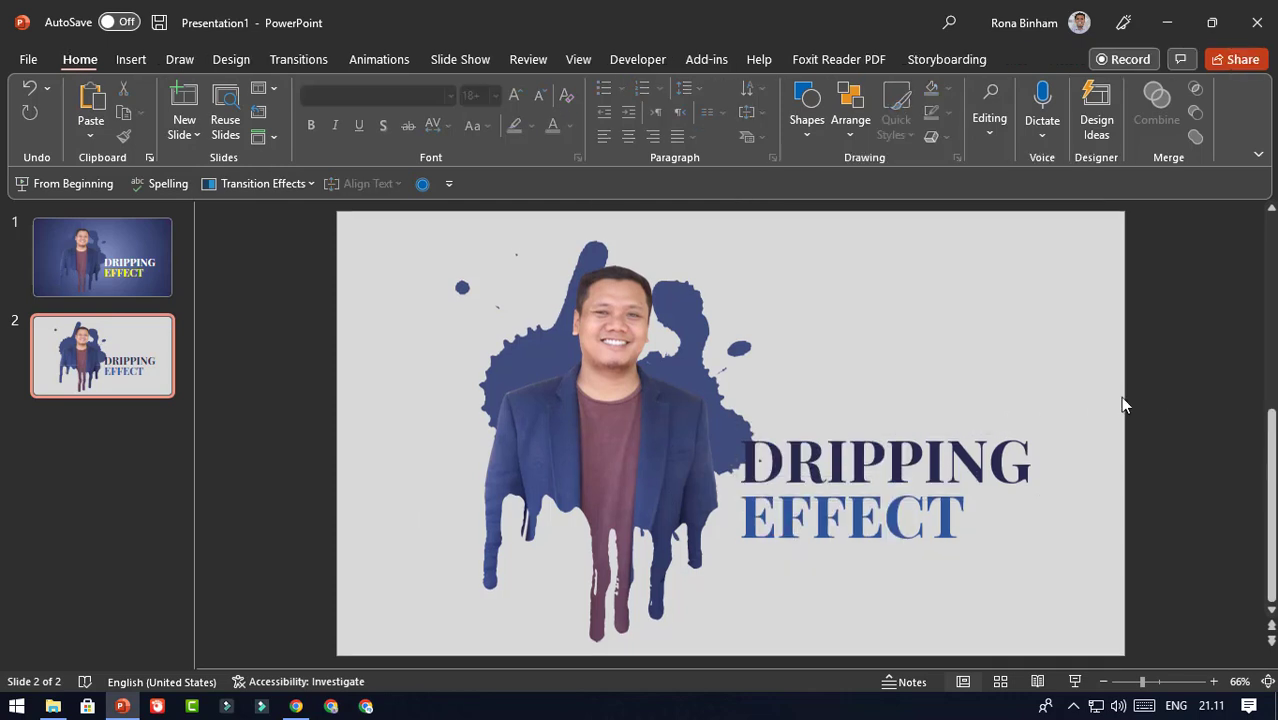
pyautogui.click(785, 245)
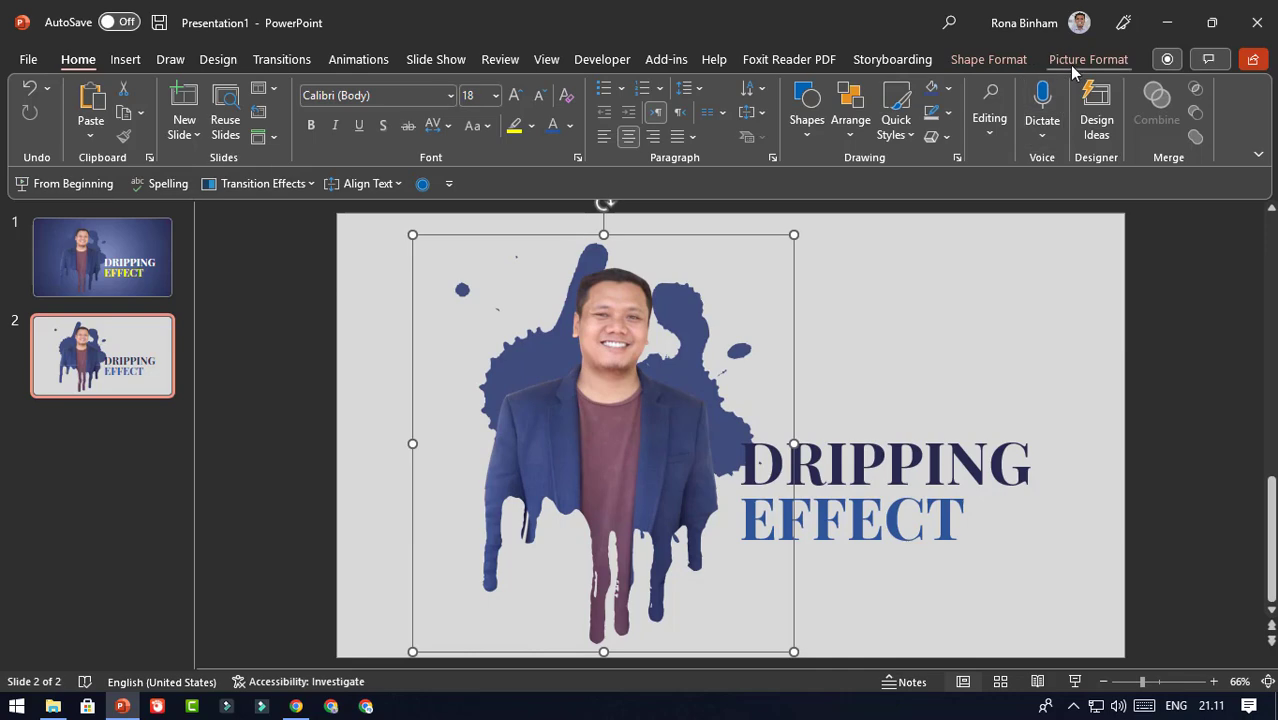
# Hide Picture 9 and Picture 8 in the Selection Pane.
pyautogui.click(1072, 64)
pyautogui.click(980, 140)
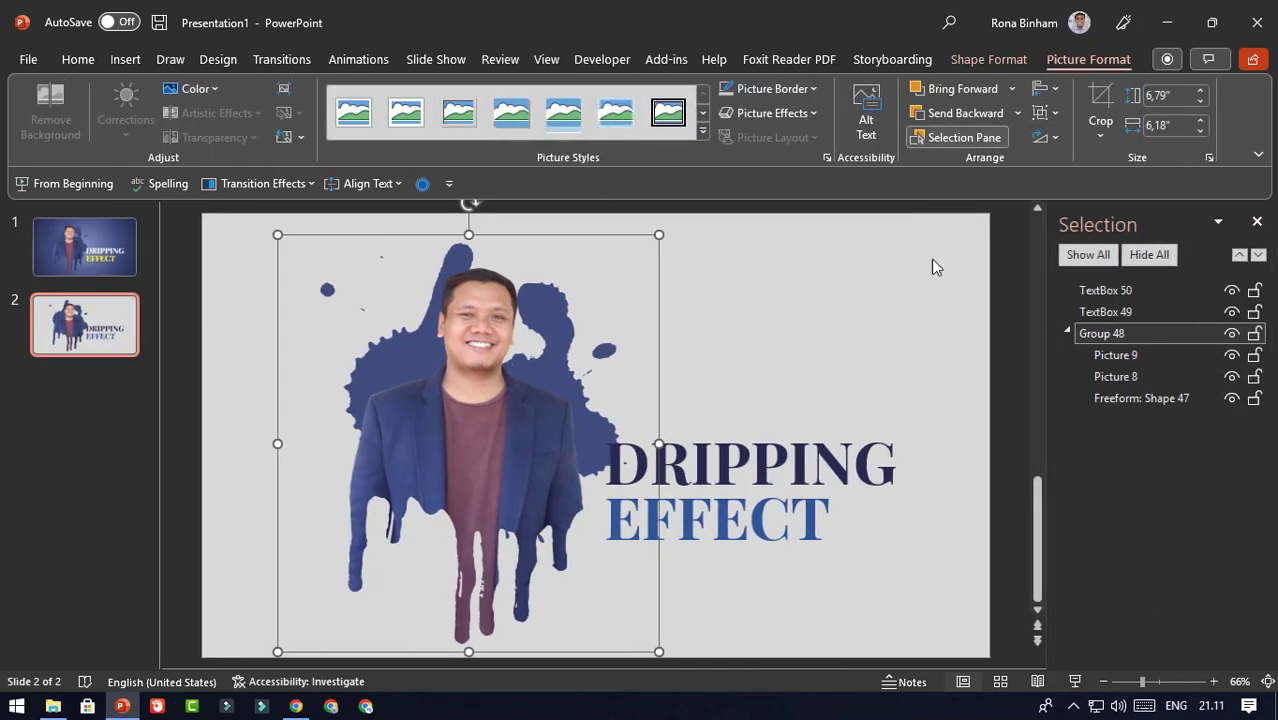
pyautogui.click(1231, 356)
pyautogui.click(1231, 377)
# Fill the paint splash shape with the pale blue recent colour.
pyautogui.click(516, 410)
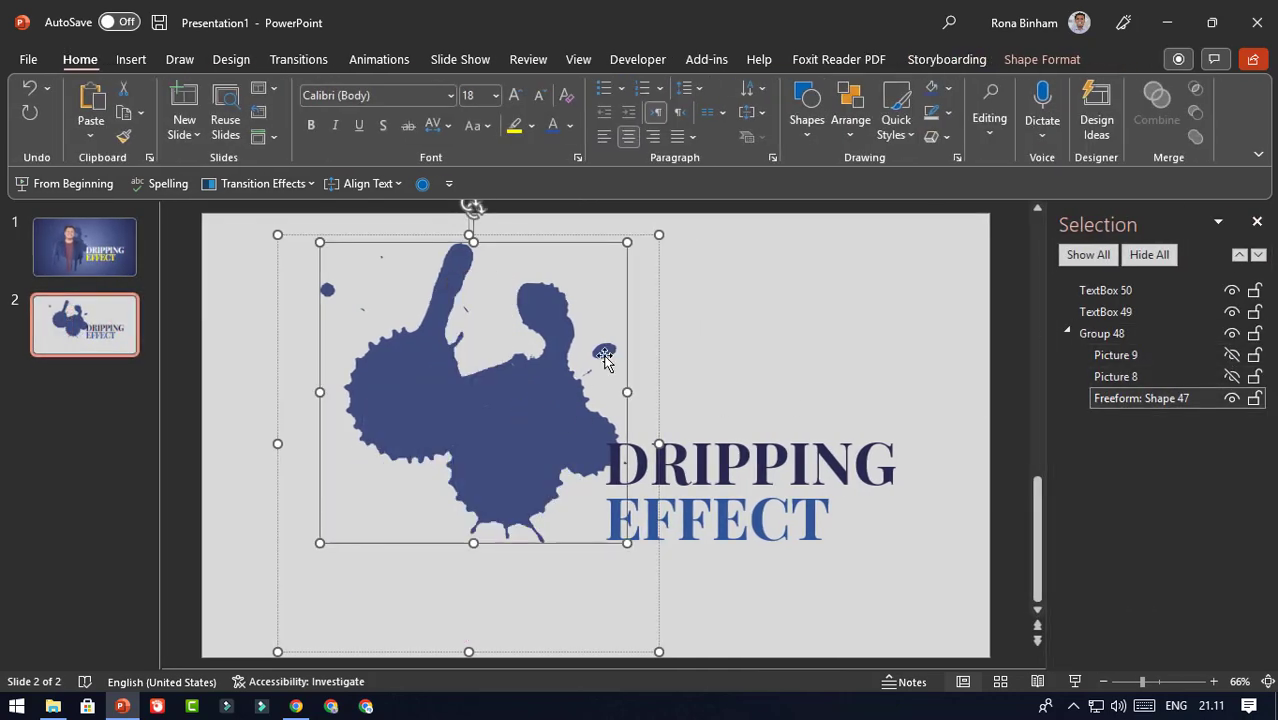
pyautogui.click(1040, 64)
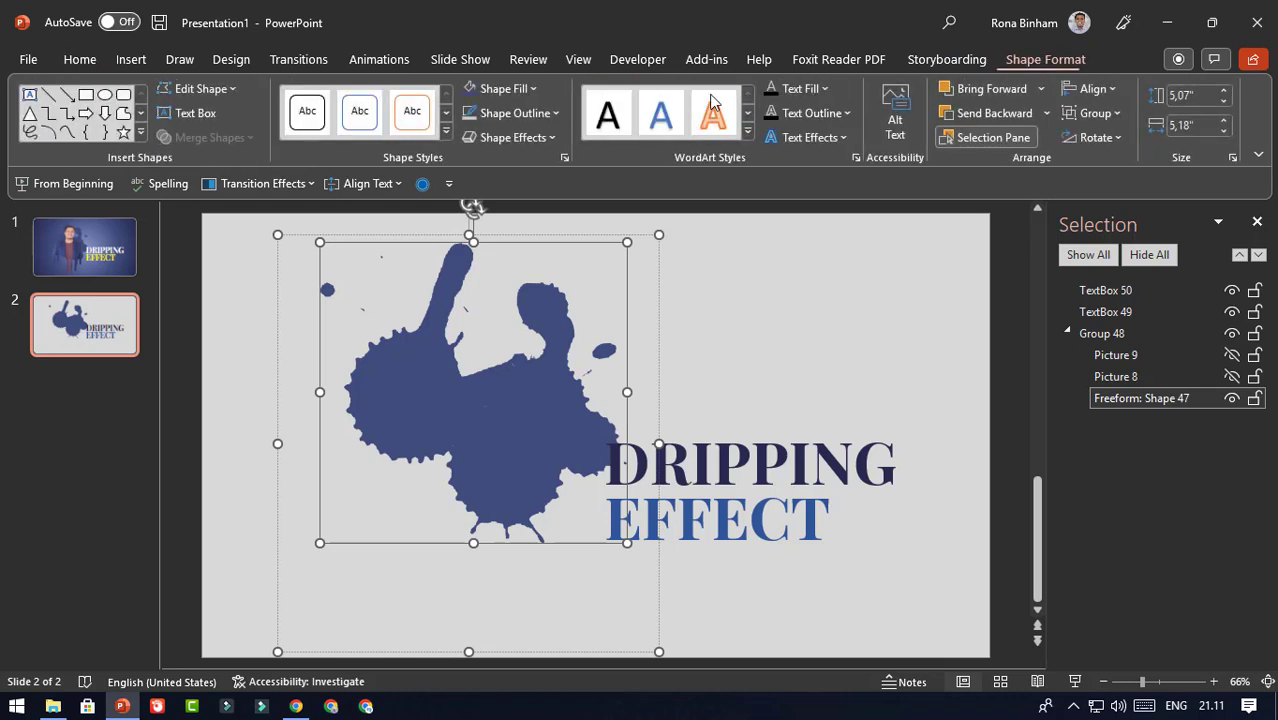
pyautogui.click(526, 89)
pyautogui.click(500, 318)
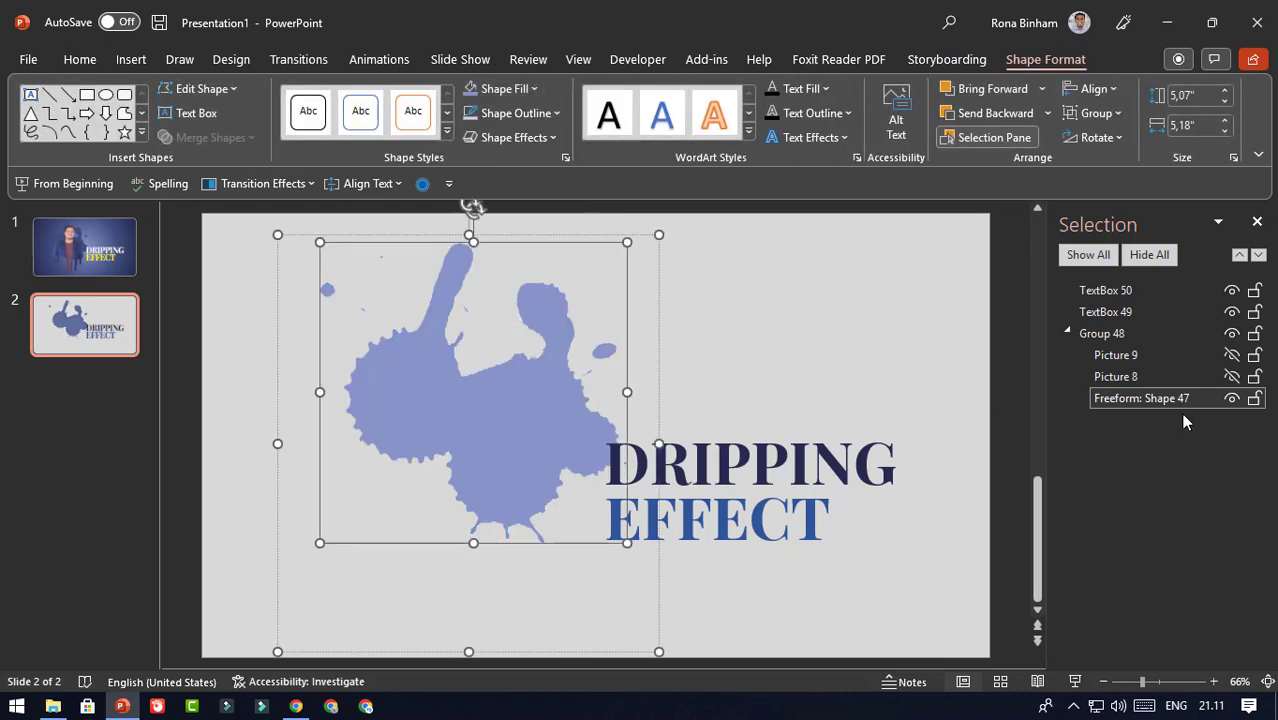
# Show both portrait pictures again and select the picture group.
pyautogui.click(1231, 377)
pyautogui.click(1231, 355)
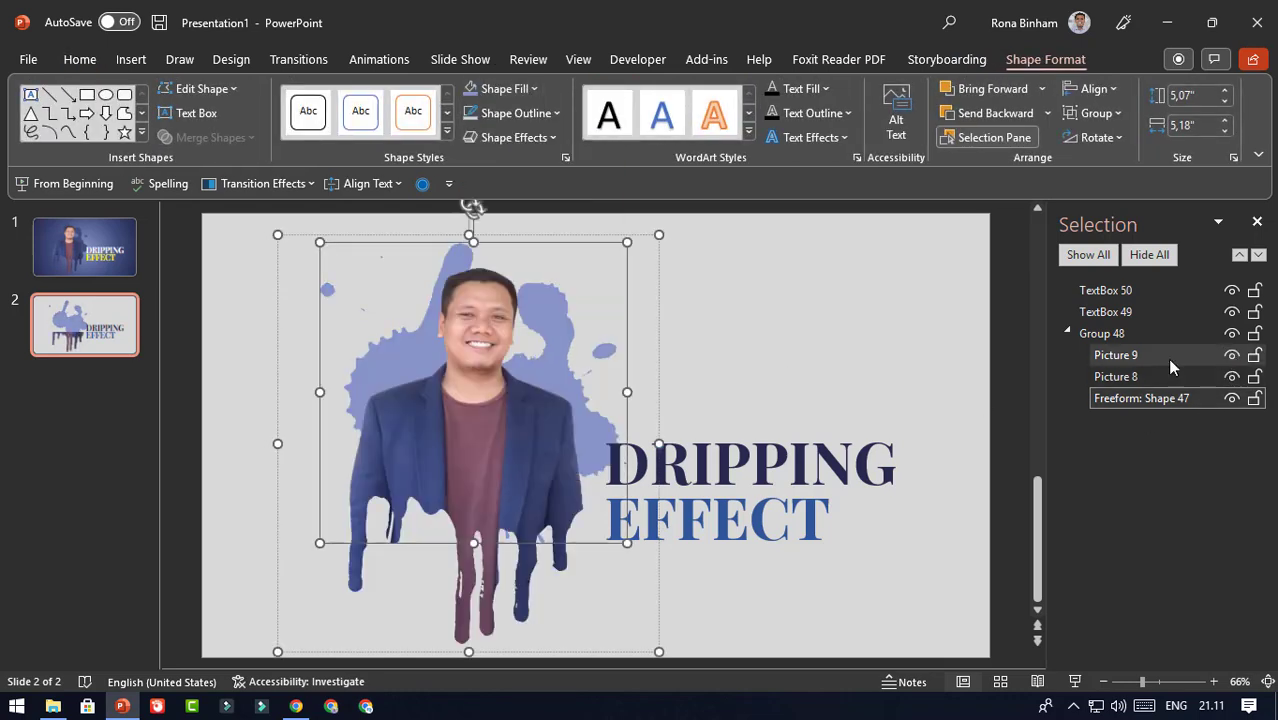
pyautogui.click(876, 352)
pyautogui.click(536, 345)
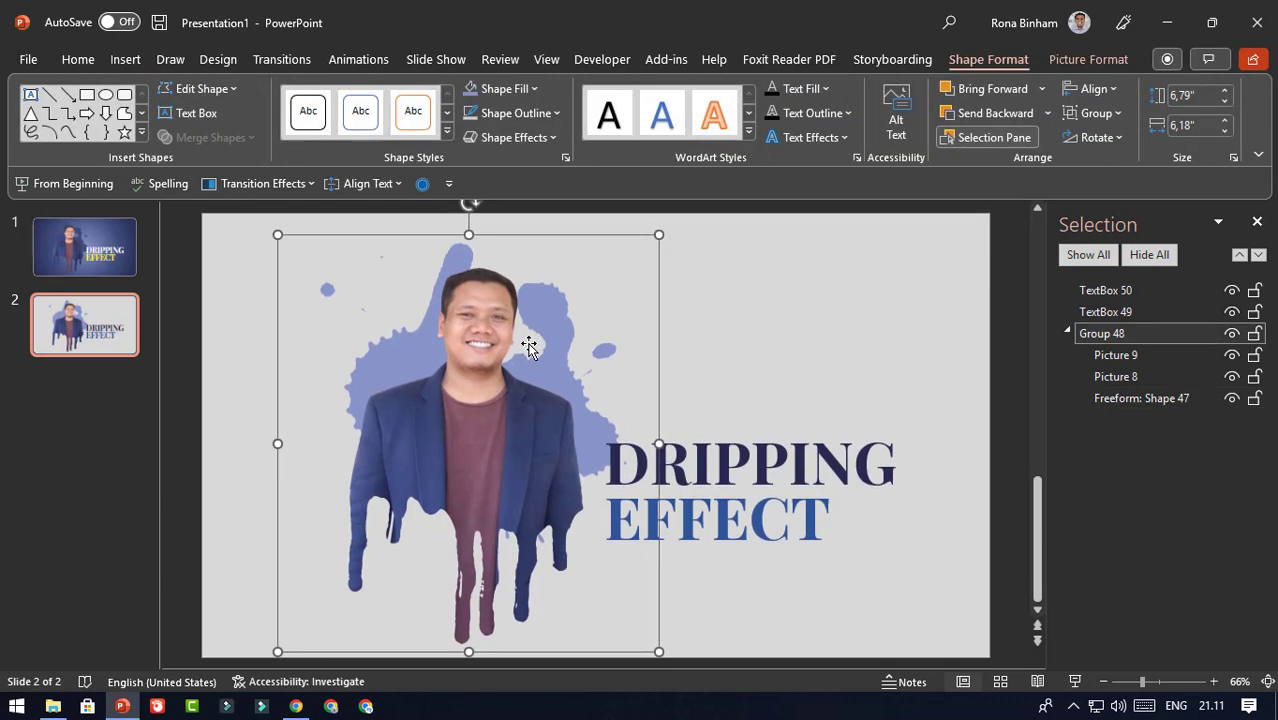
# Centre the picture group vertically on slide 2 and close the Selection Pane.
pyautogui.click(1090, 89)
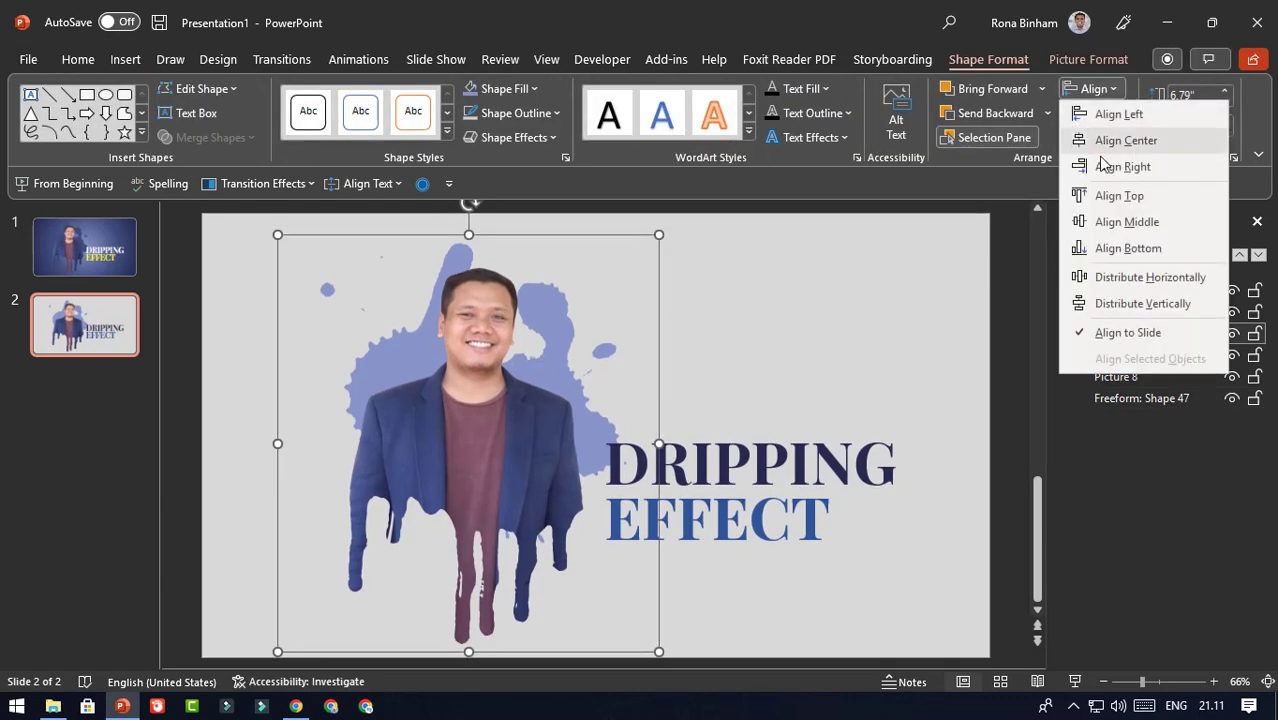
pyautogui.click(1105, 221)
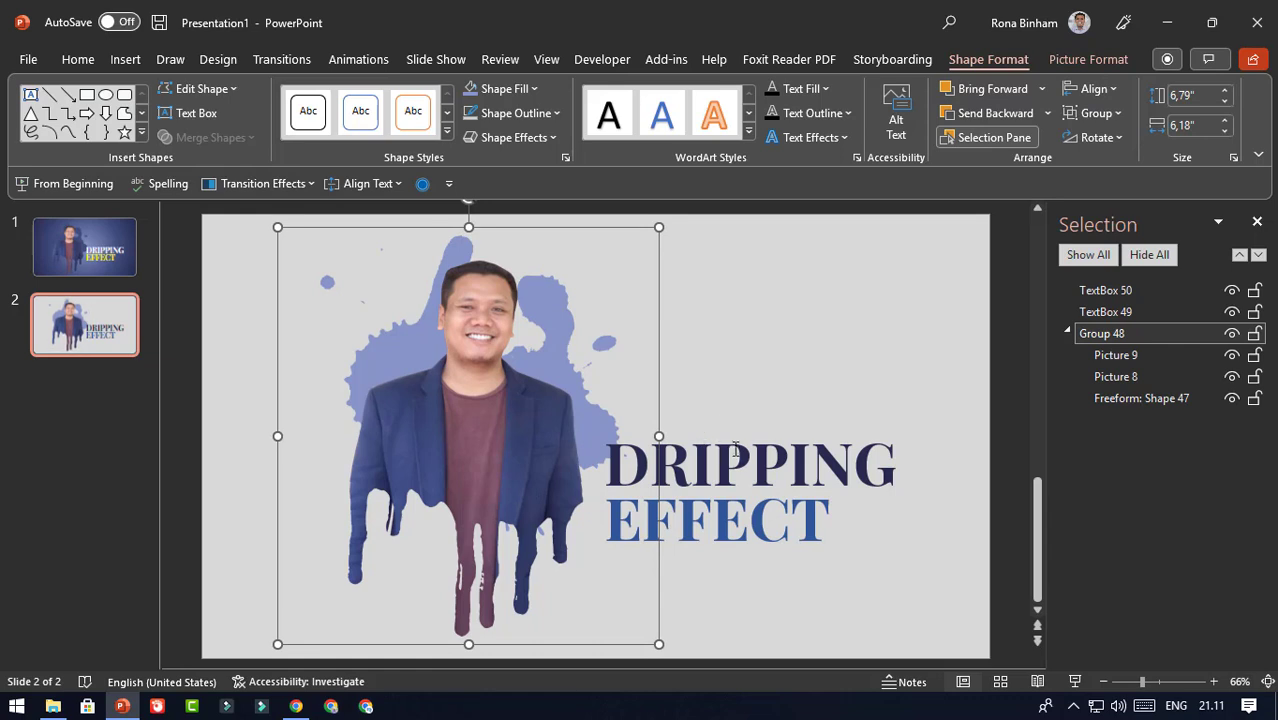
pyautogui.click(1257, 221)
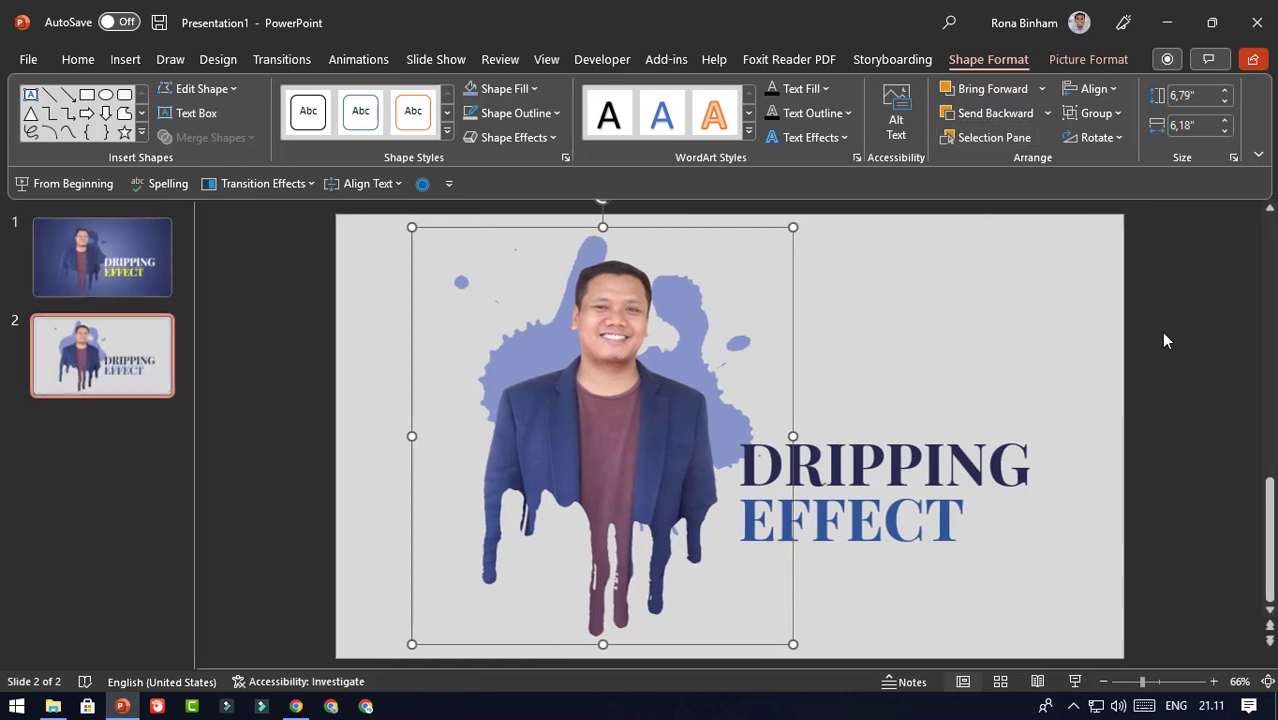
pyautogui.click(1184, 362)
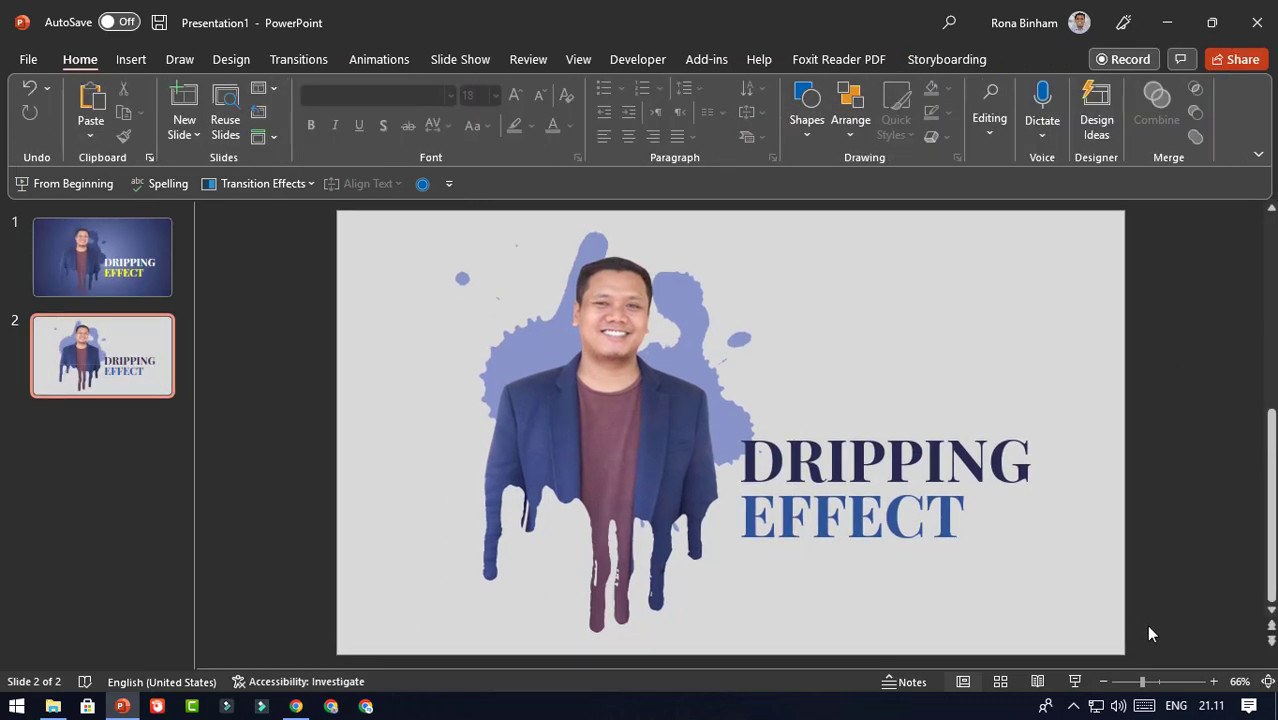
# Group the photo with the DRIPPING and EFFECT text boxes.
pyautogui.moveTo(1148, 627); pyautogui.dragTo(307, 215)
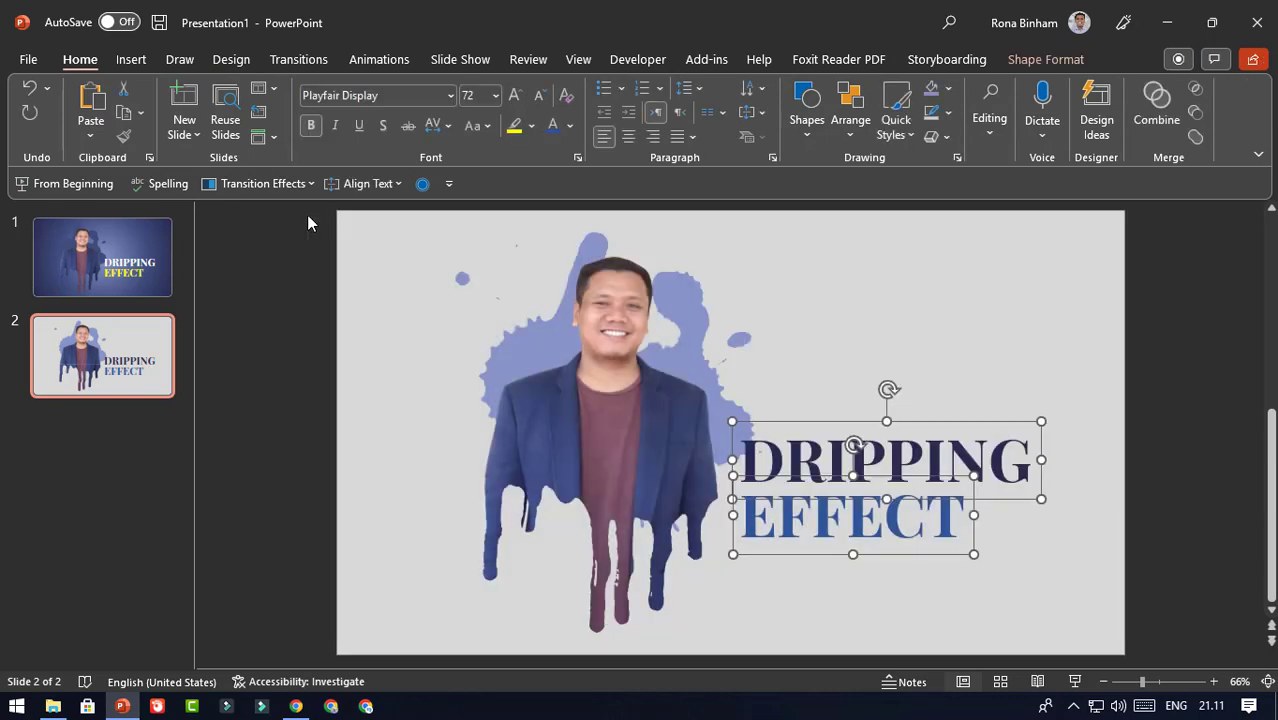
pyautogui.keyDown('shift'); pyautogui.click(614, 318); pyautogui.keyUp('shift')
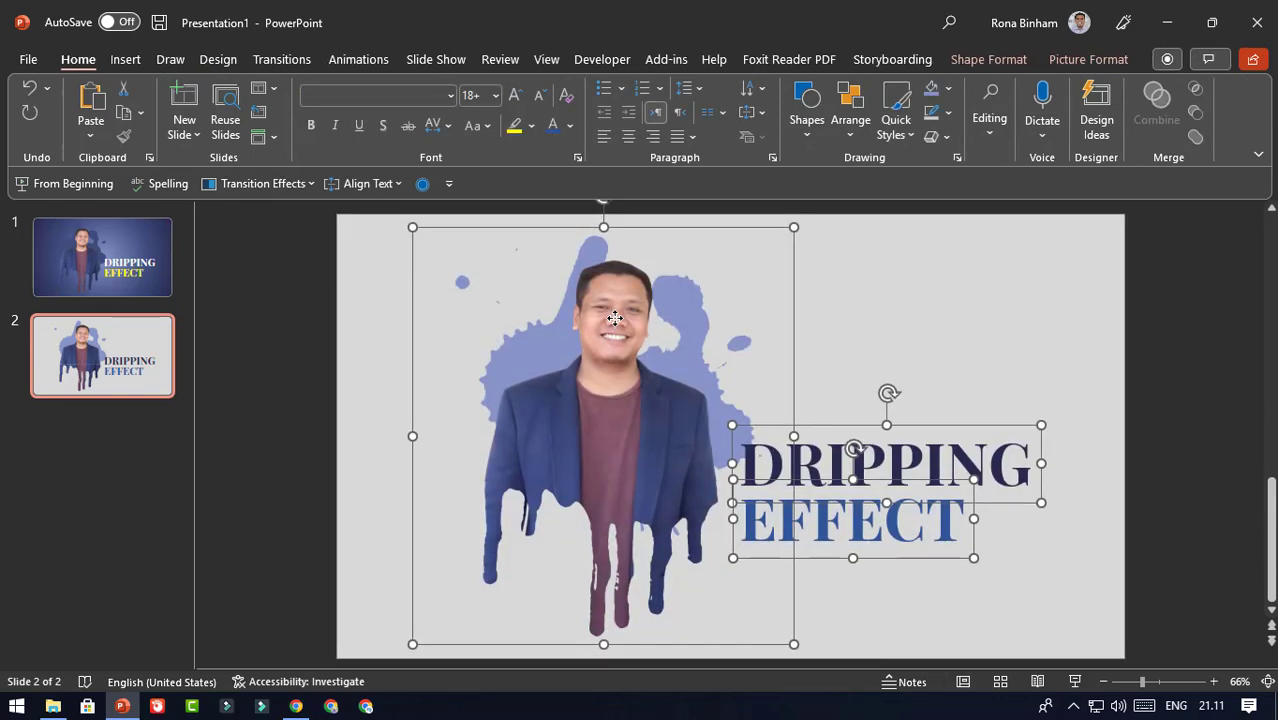
pyautogui.hotkey('ctrl', 'g')
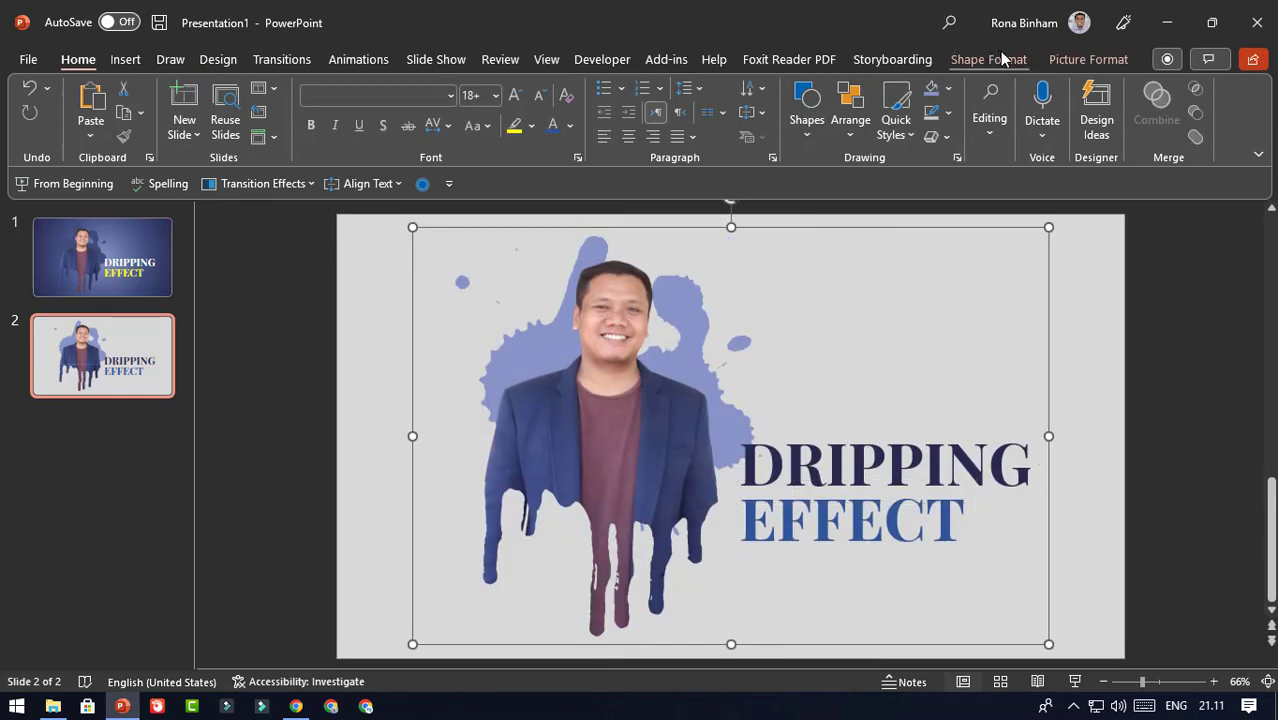
# Centre the new group vertically and horizontally on the slide.
pyautogui.click(995, 61)
pyautogui.click(1101, 93)
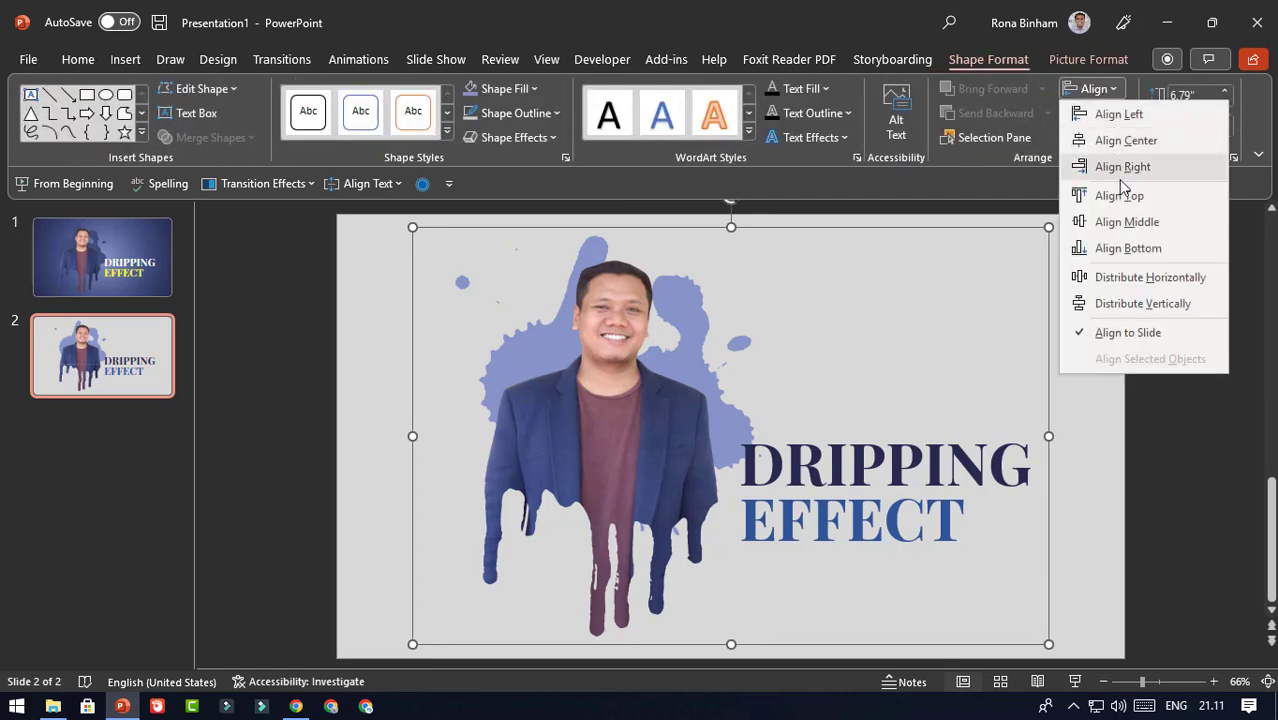
pyautogui.click(1110, 219)
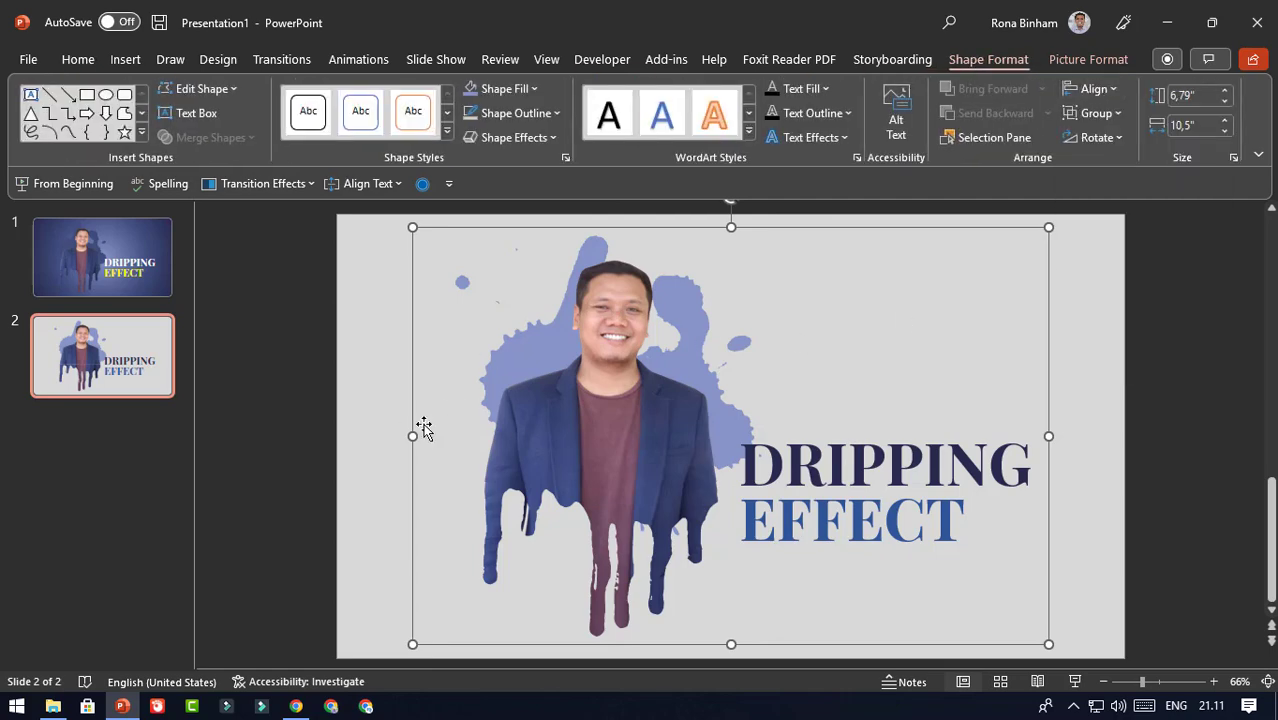
pyautogui.click(1147, 425)
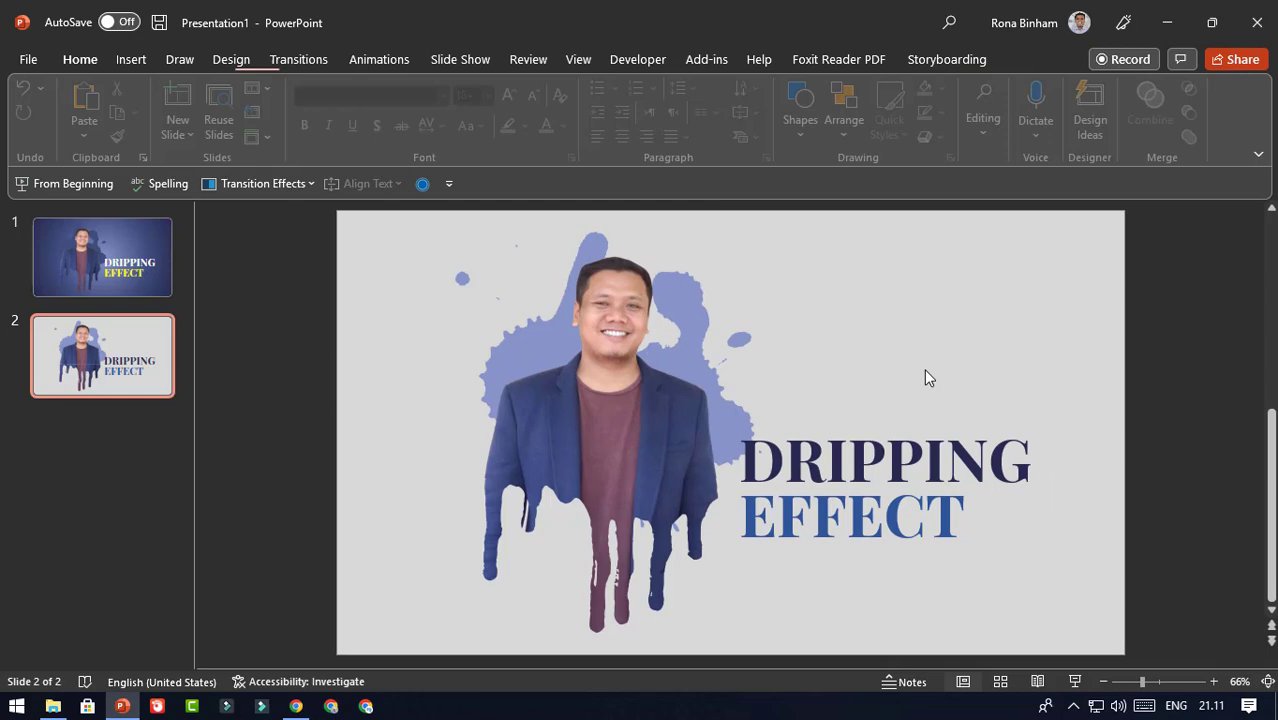
pyautogui.click(770, 391)
pyautogui.click(988, 59)
pyautogui.click(1093, 89)
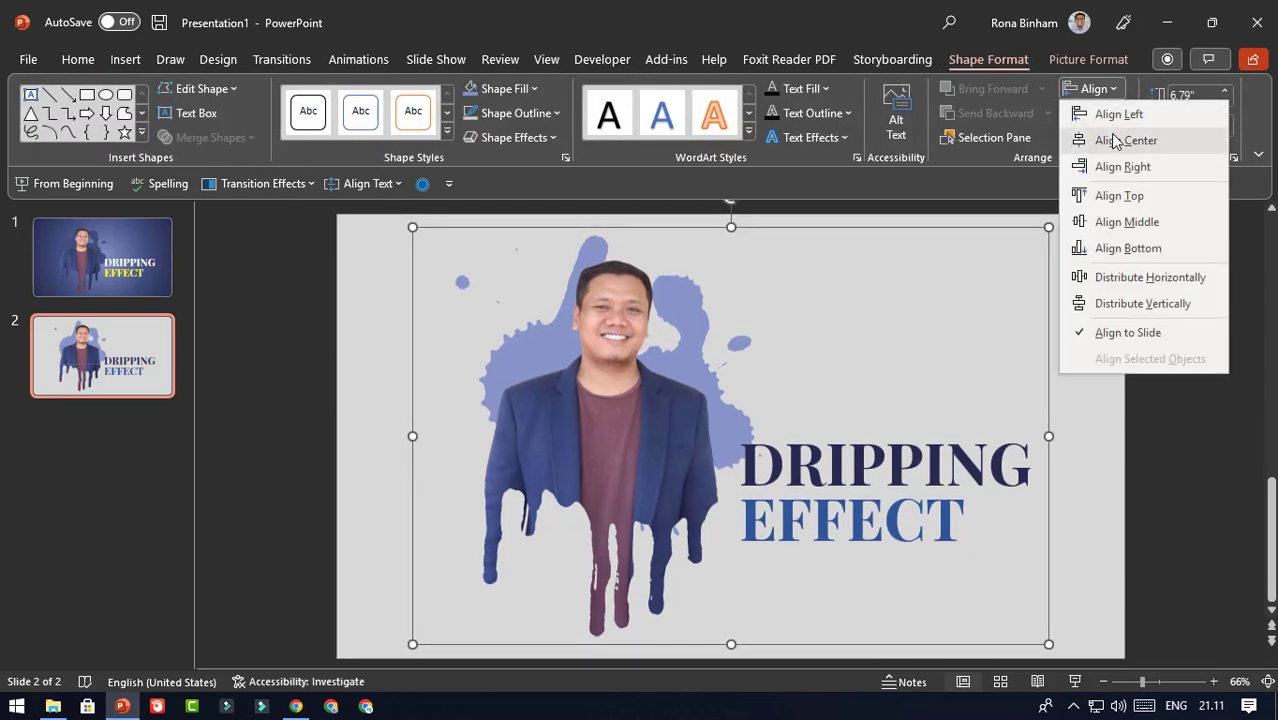
pyautogui.click(1110, 137)
pyautogui.click(1127, 280)
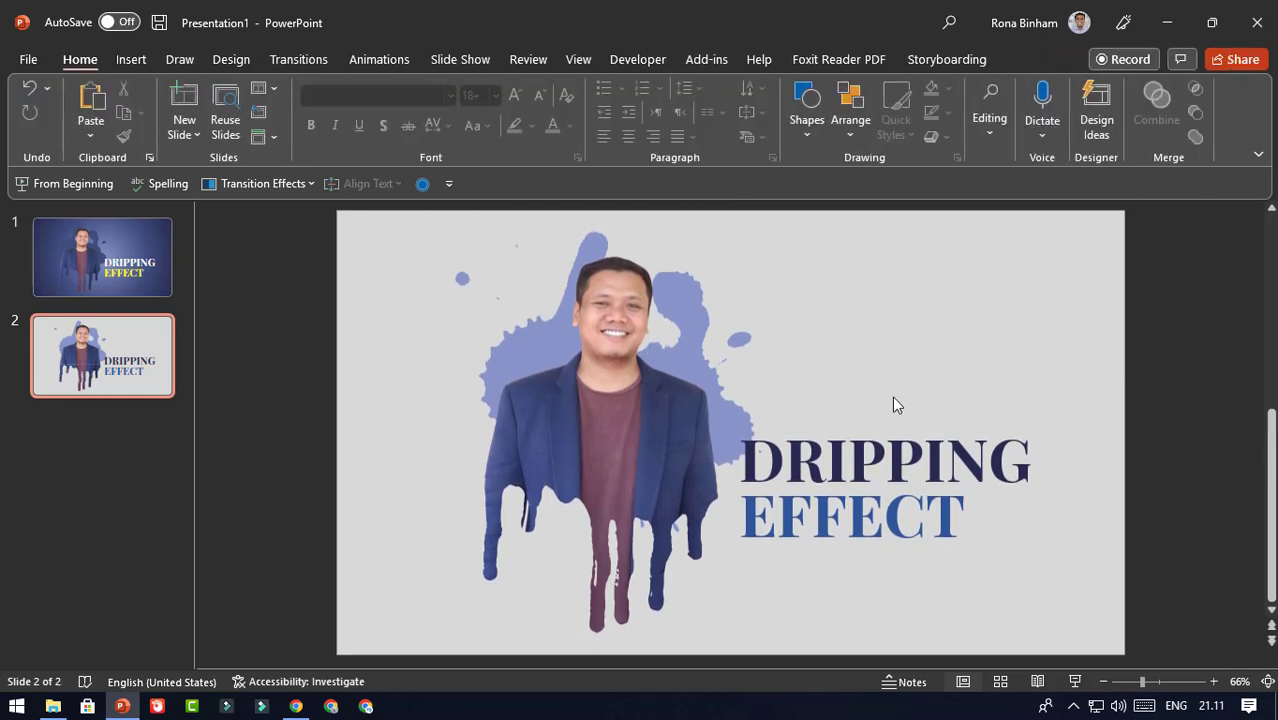
pyautogui.click(128, 260)
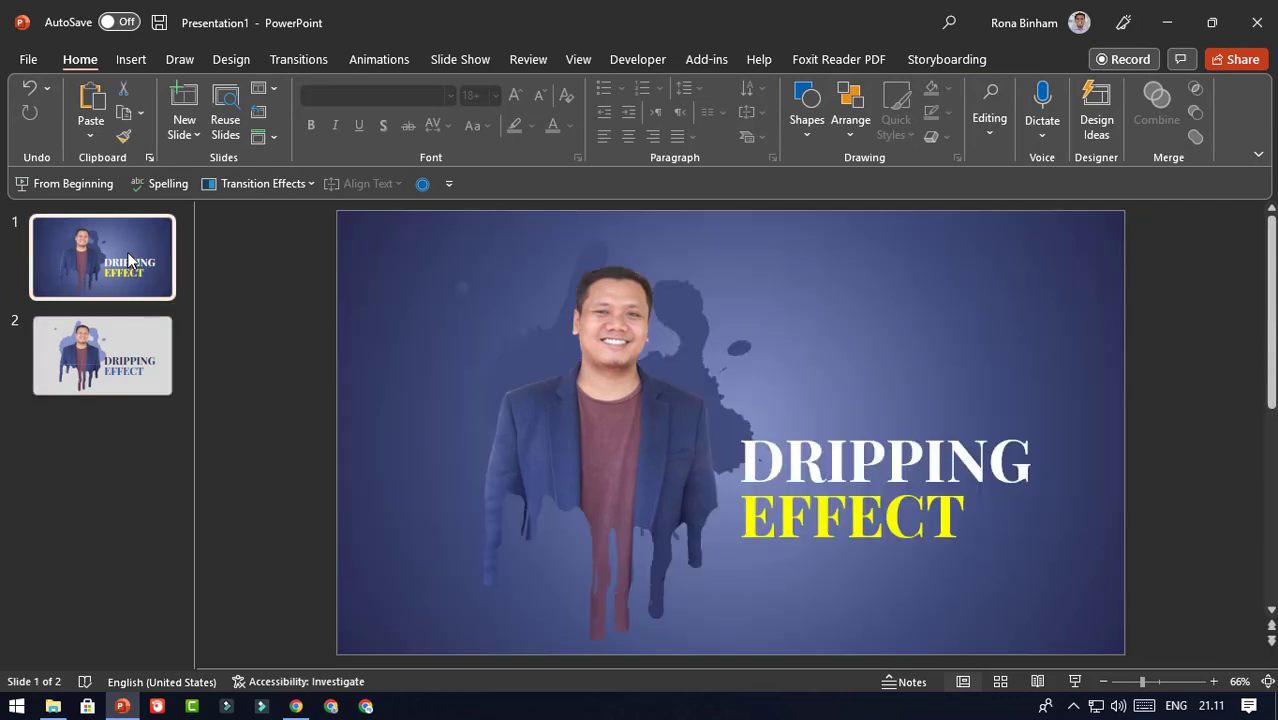
# Centre slide 1's picture group vertically with Align Middle.
pyautogui.click(585, 385)
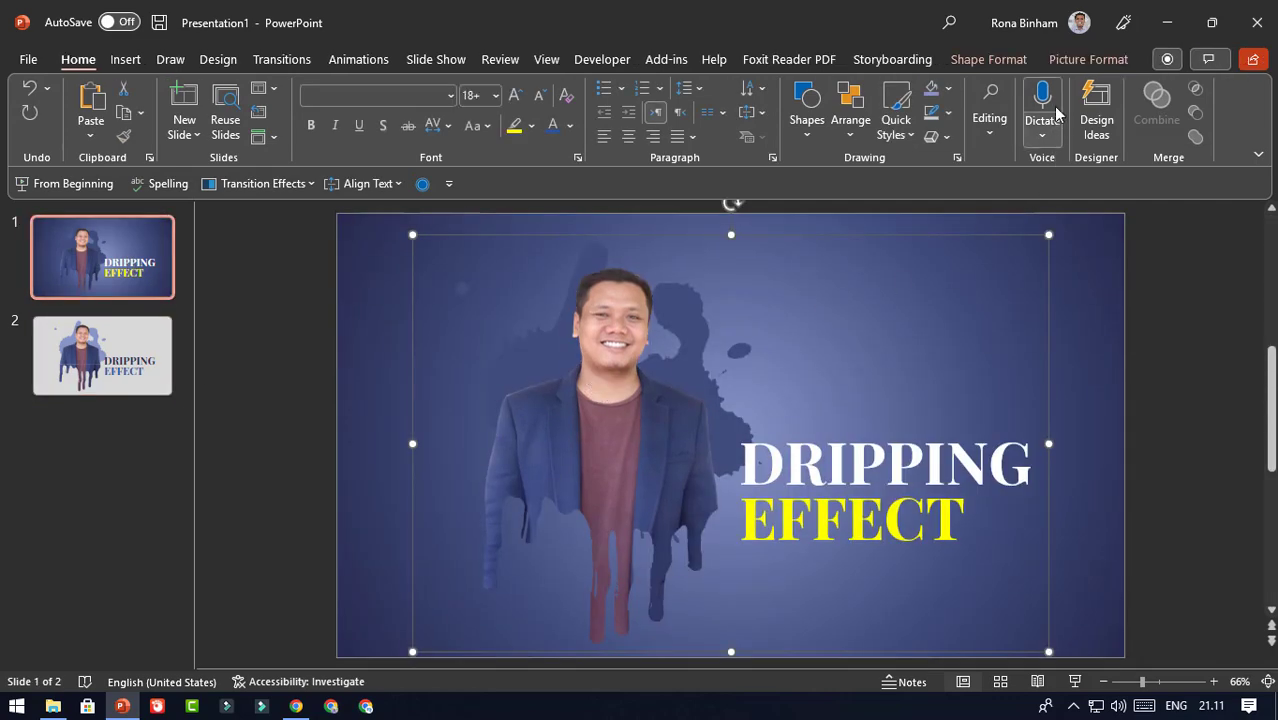
pyautogui.click(1000, 60)
pyautogui.click(1092, 89)
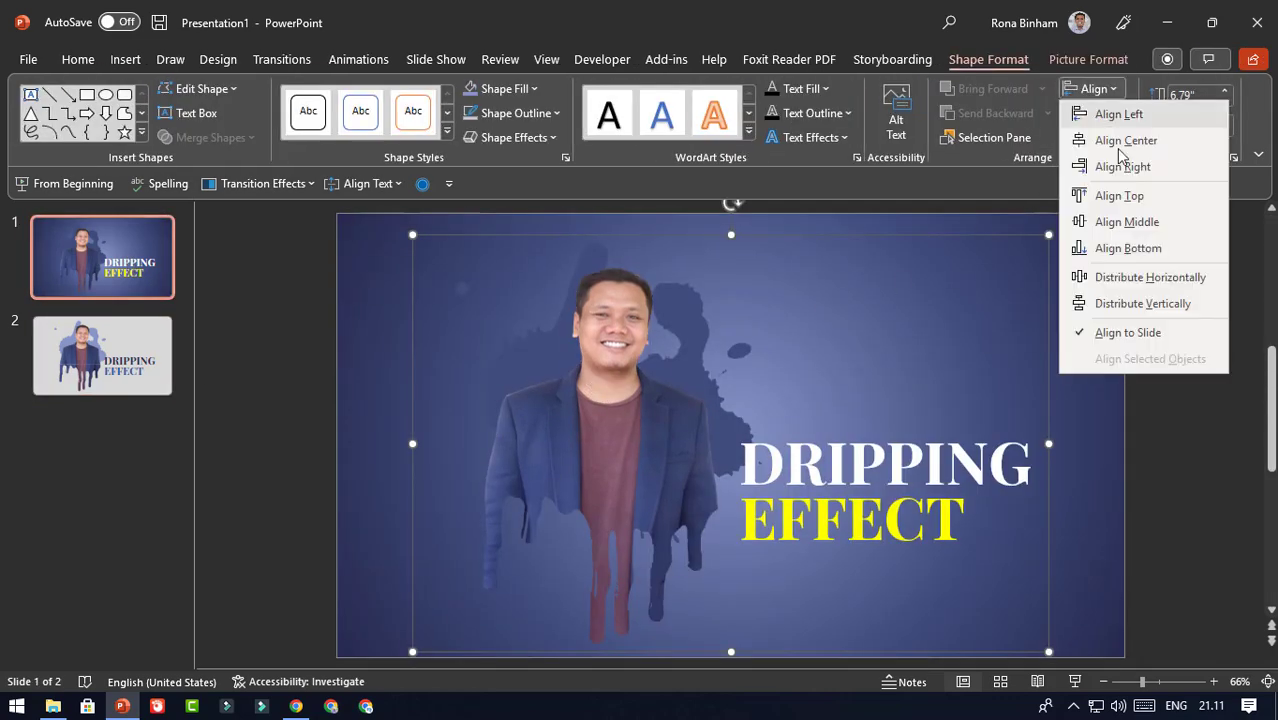
pyautogui.click(1124, 222)
pyautogui.click(1160, 315)
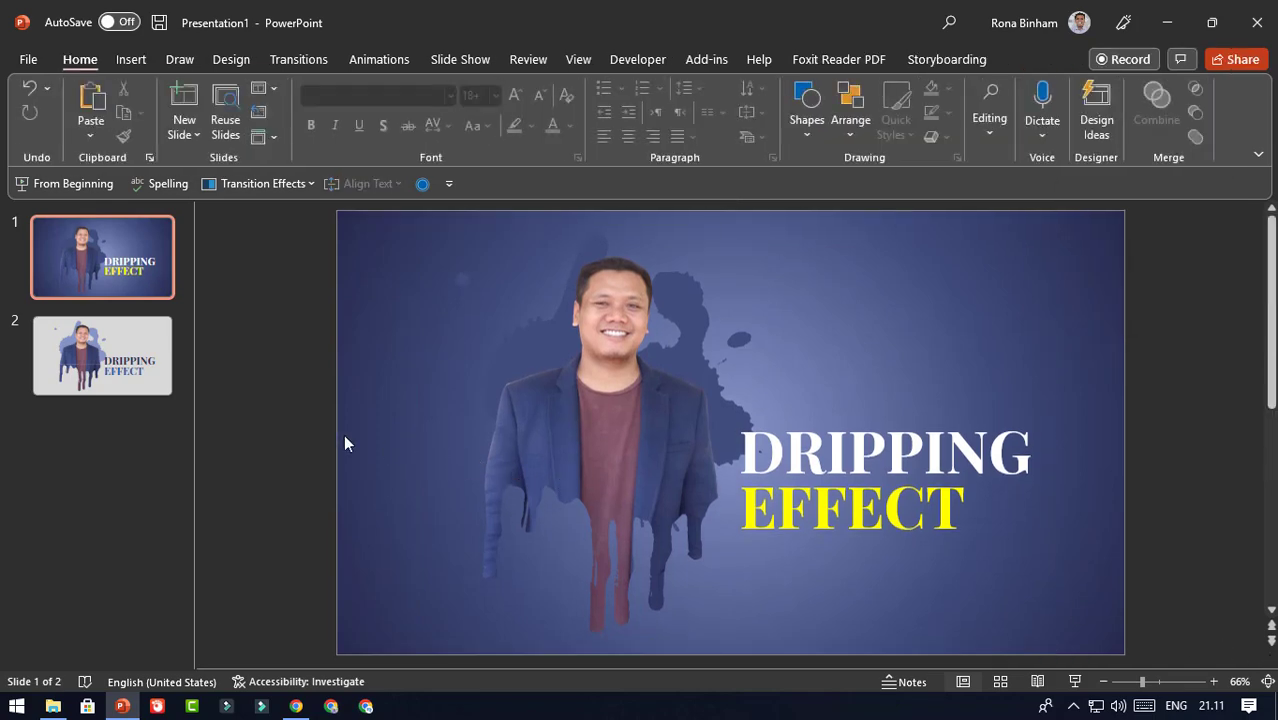
# Compare with slide 2, then start the slide show from slide 1.
pyautogui.click(148, 370)
pyautogui.scroll(1, 1156, 582)
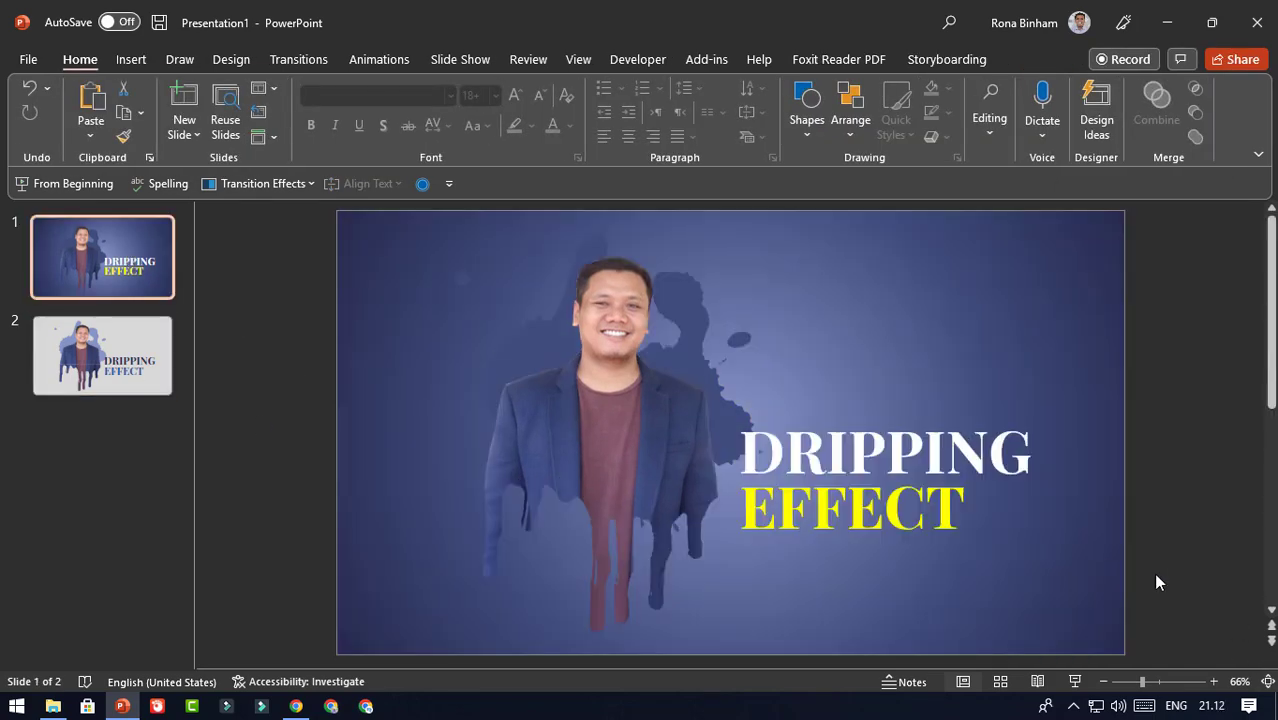
pyautogui.click(1074, 681)
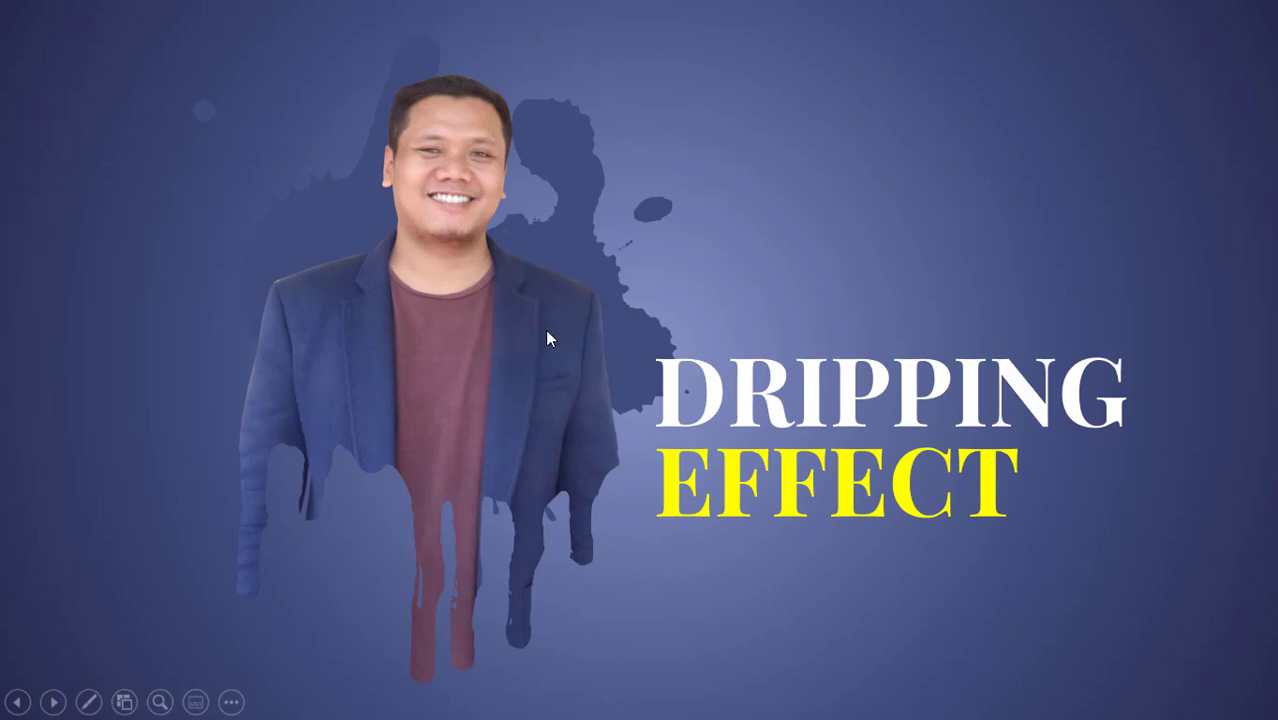
# Advance the slide show to the grey slide 2 with the pale-blue splash.
pyautogui.click(547, 333)
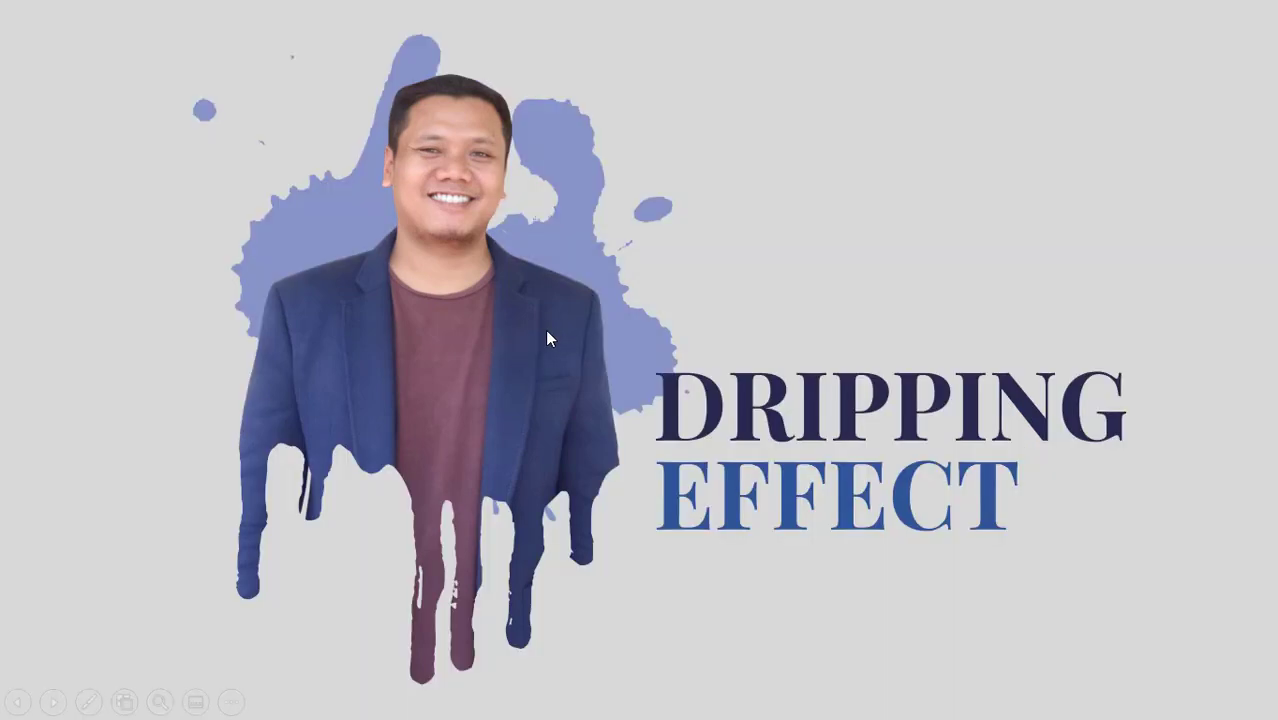